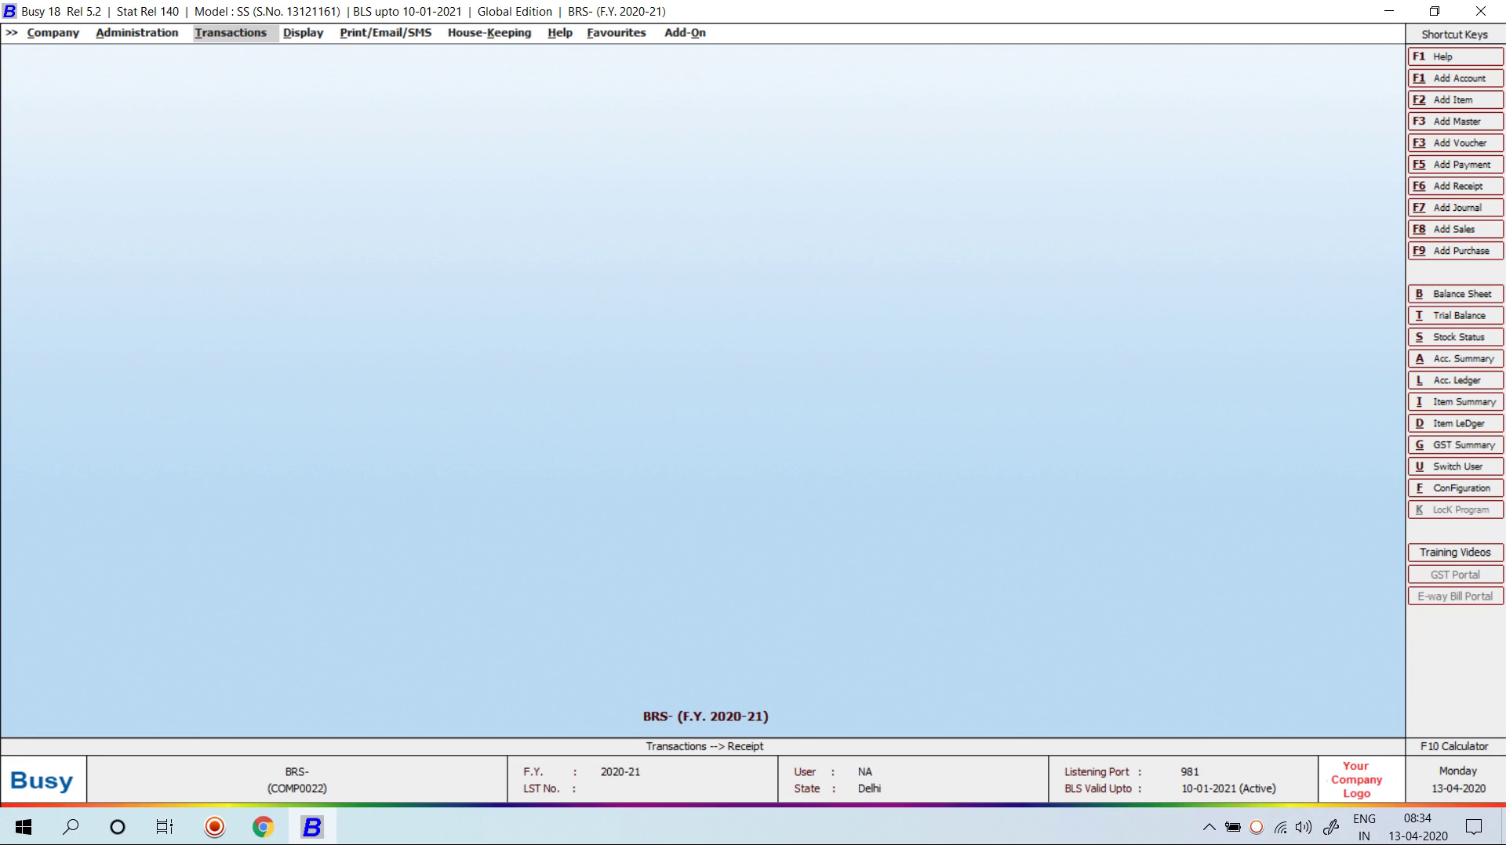
Step: Enable Post Dated Cheques in Payment/Receipt Vouchers in the Accounts section of Features / Options and save the configuration
key("Left")
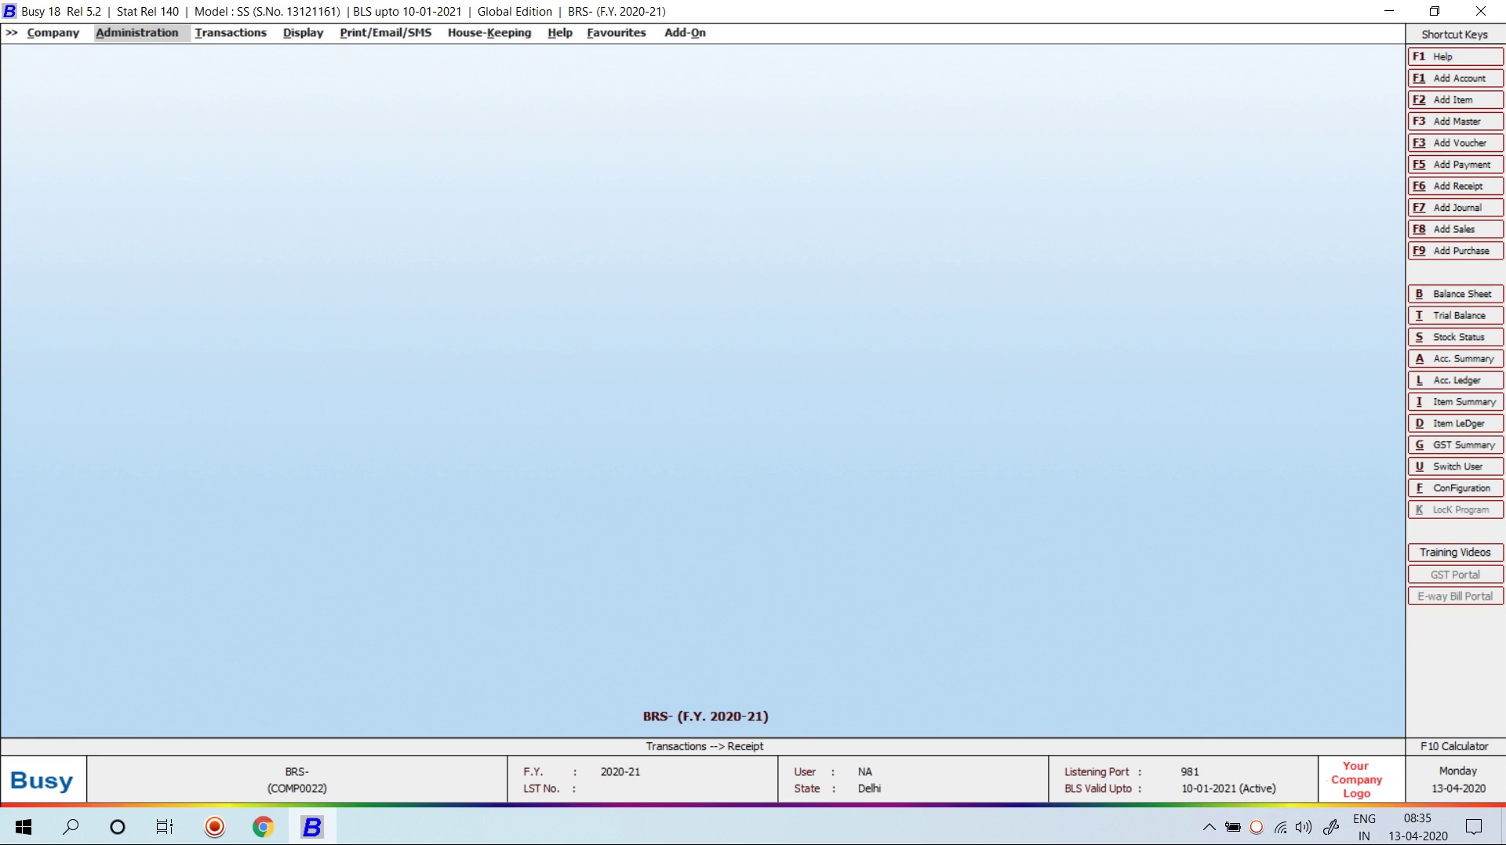
key("Return")
key("Return")
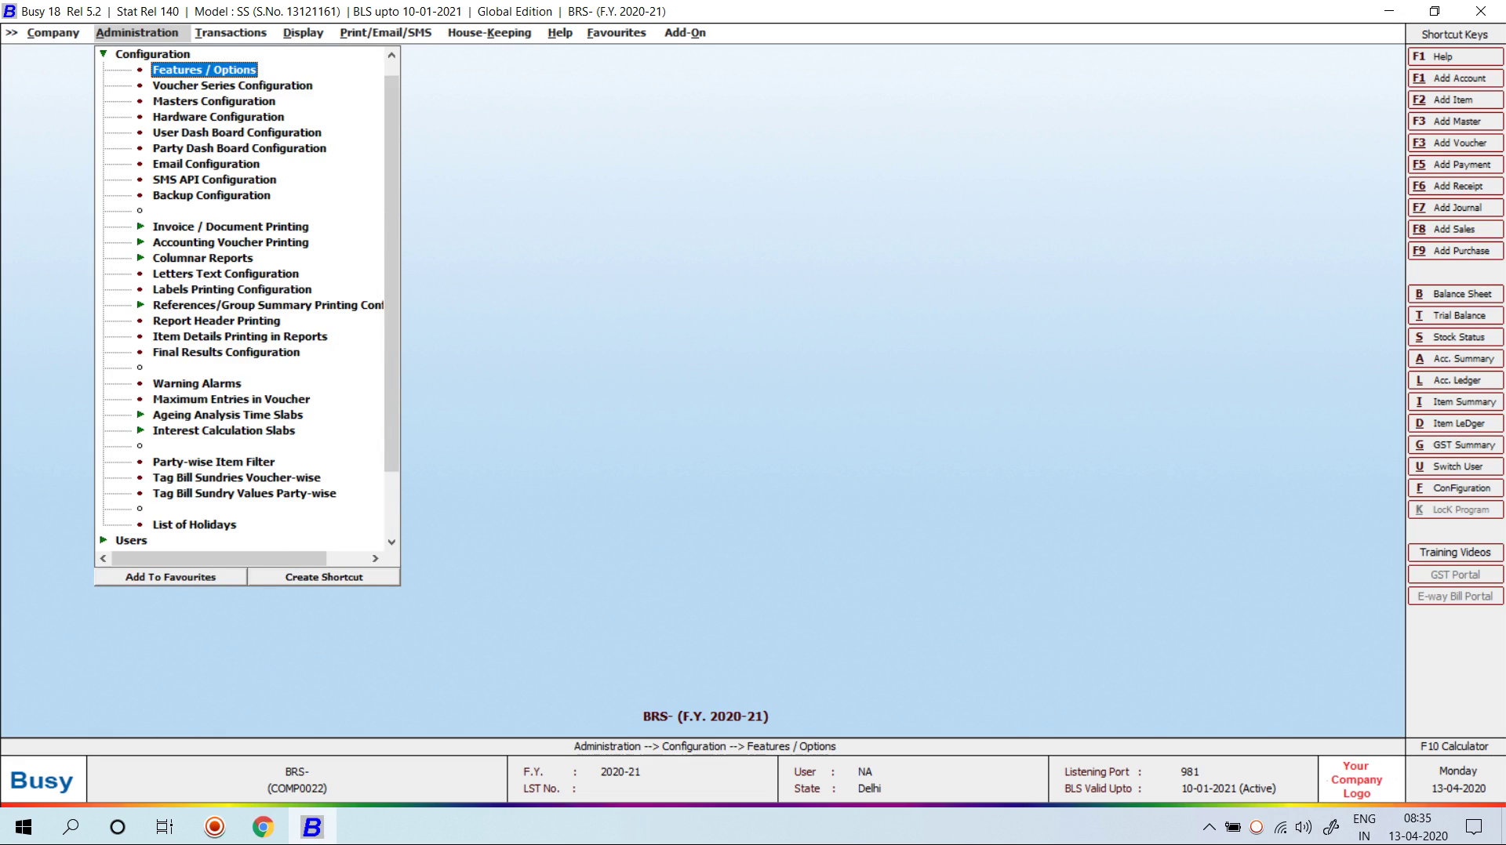
key("Return")
key("Down")
key("Down")
key("Down")
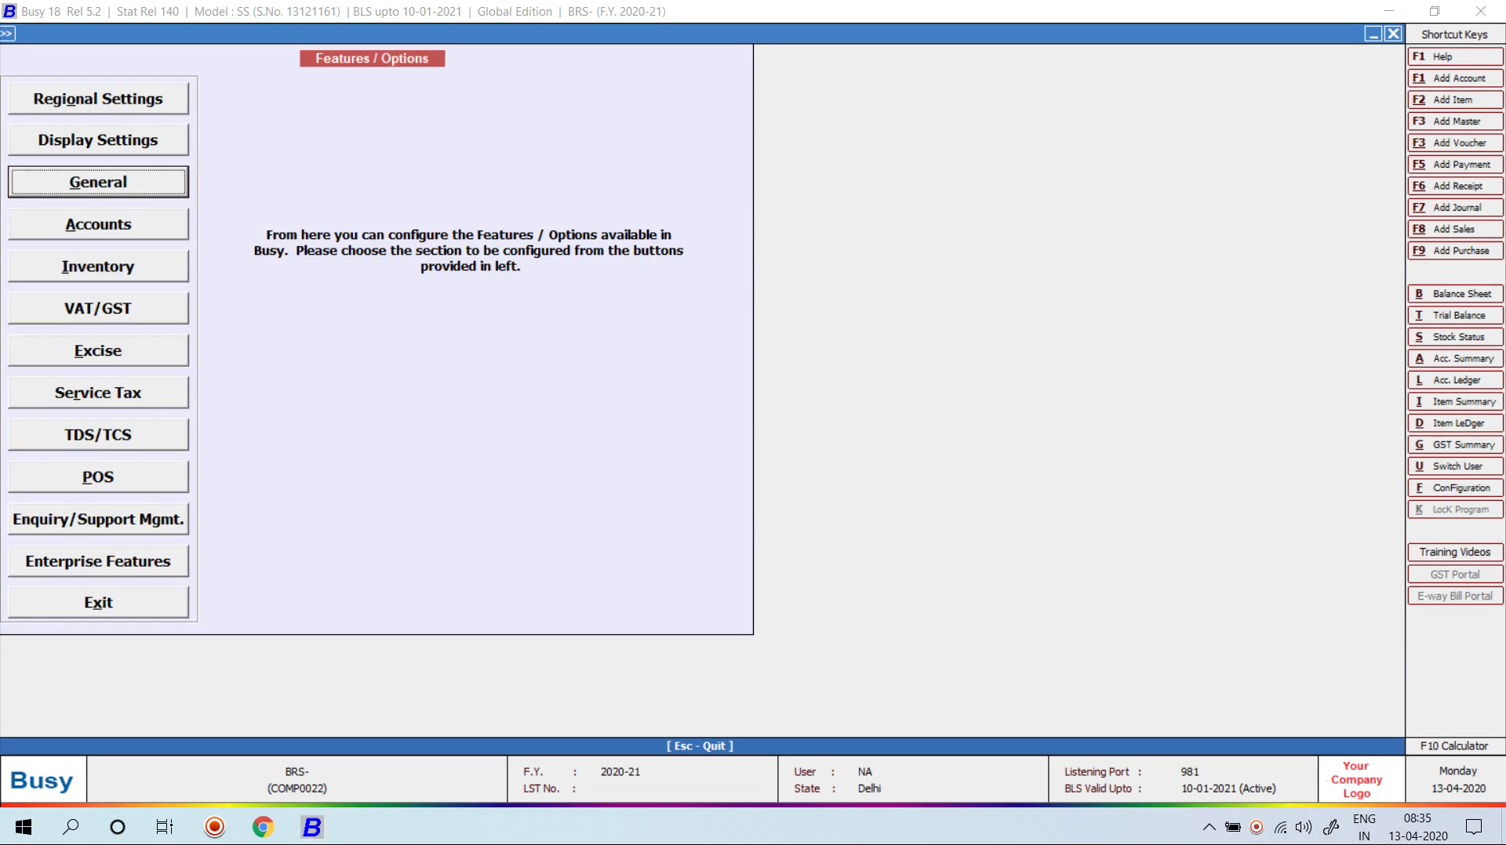
key("Return")
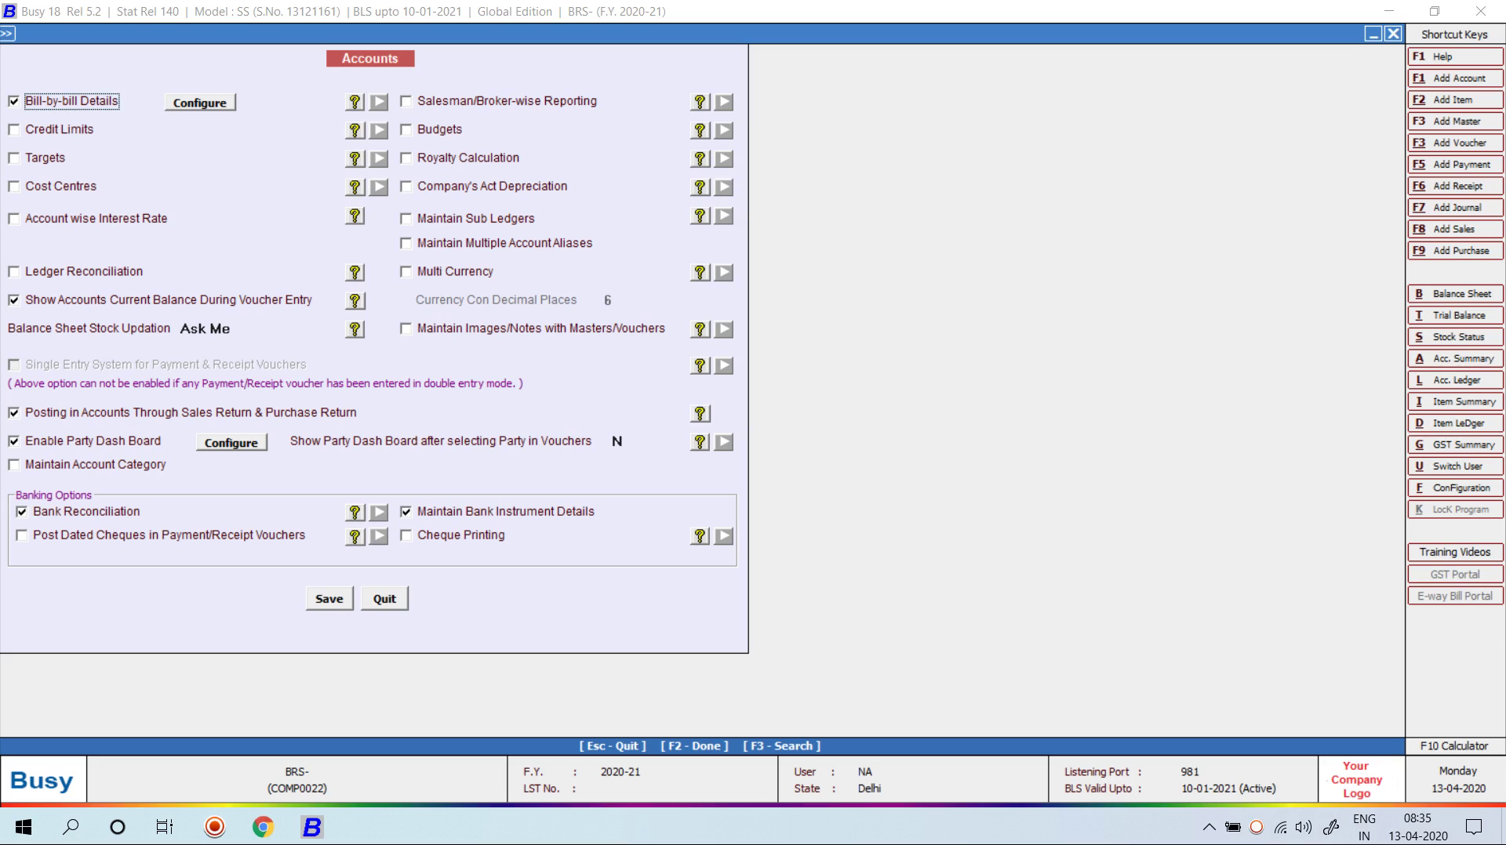
left_click(22, 535)
key("F2")
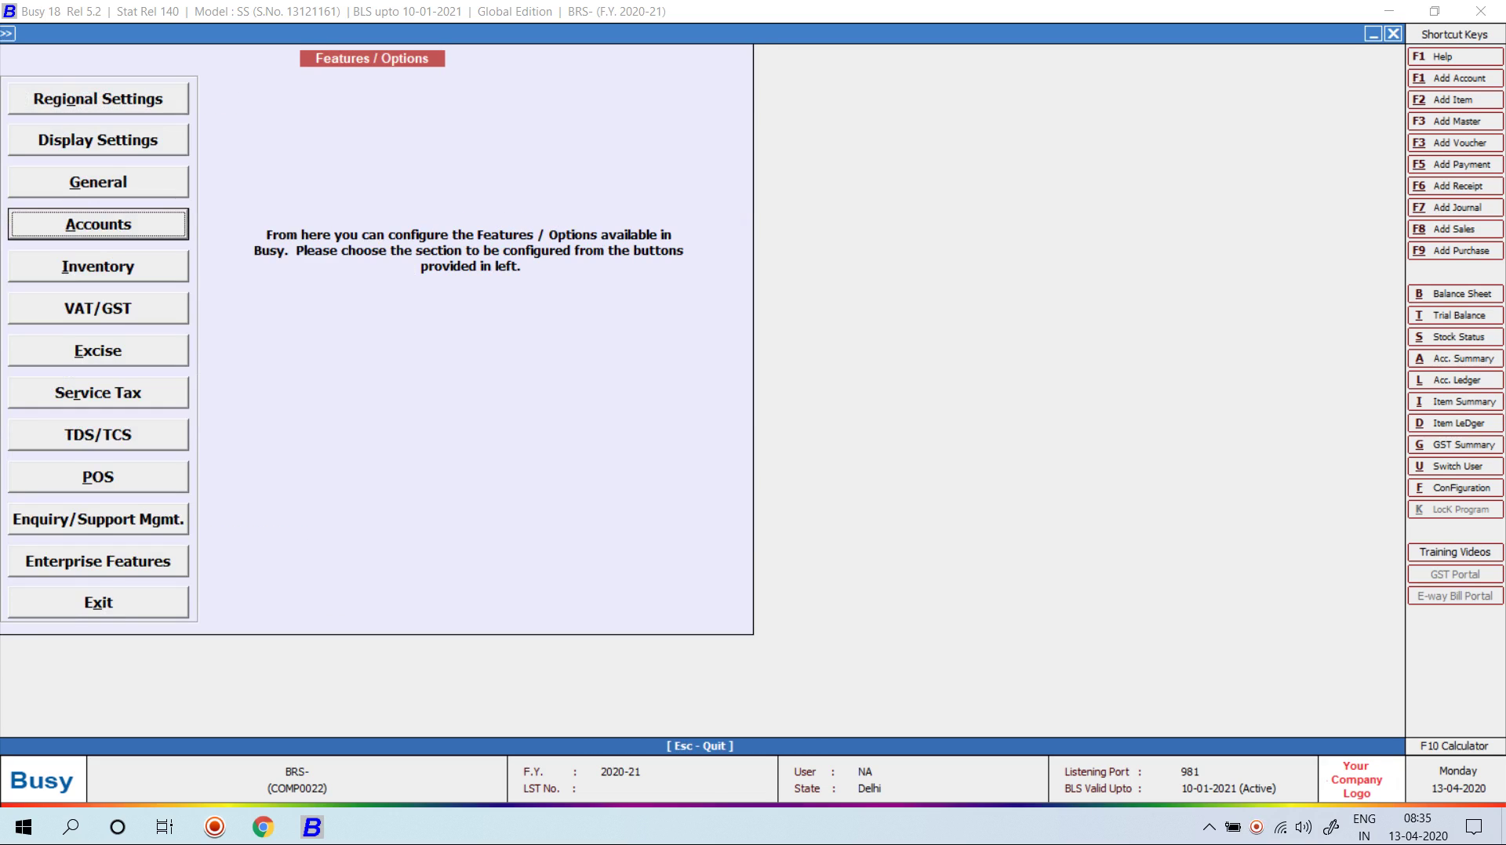
key("Escape")
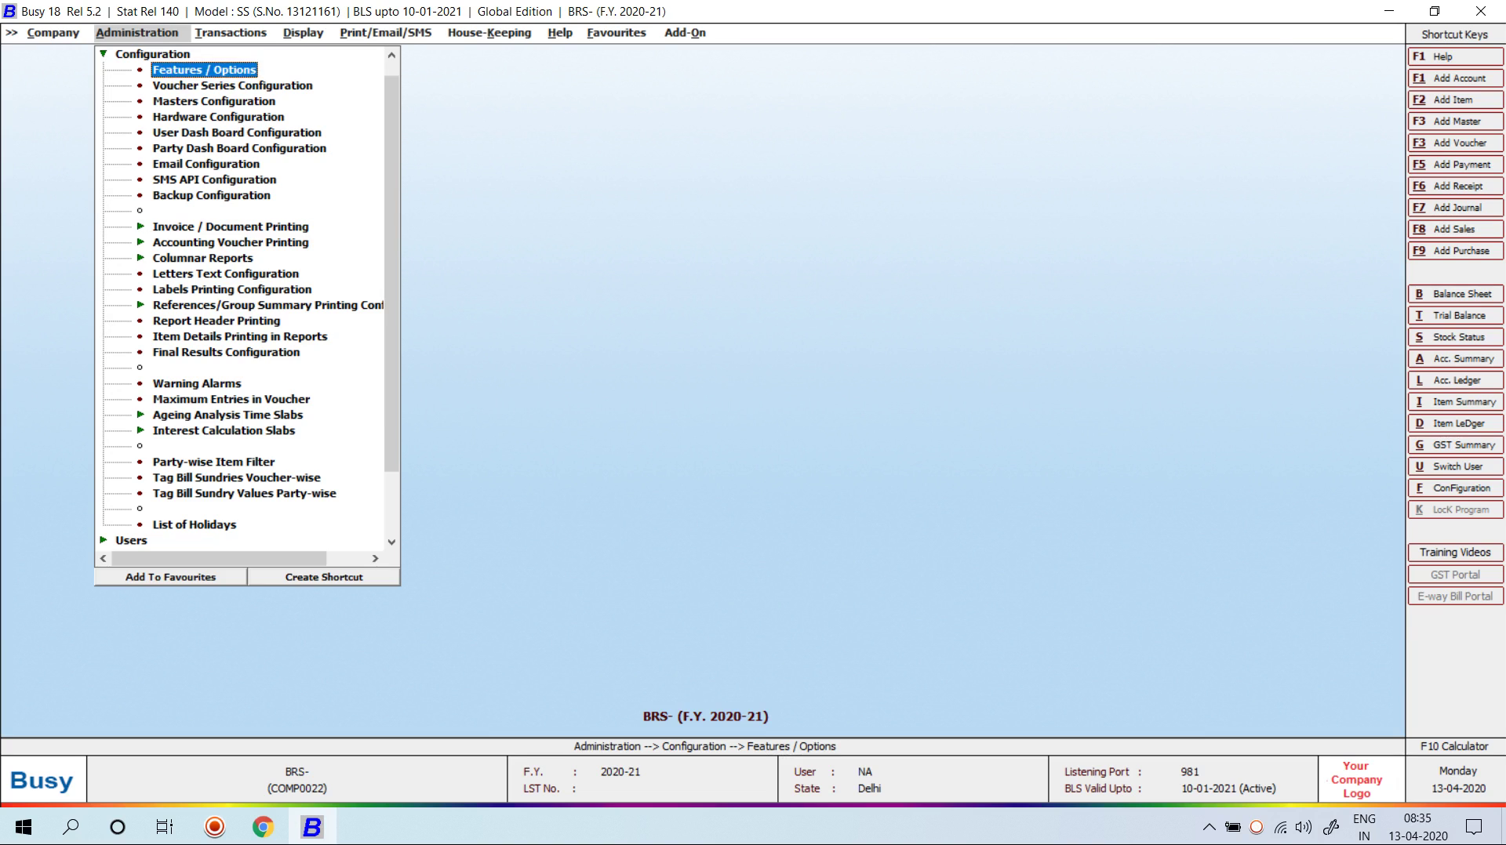
Step: Start adding a new receipt voucher
key("Right")
key("Down")
key("Down")
key("Down")
key("Down")
key("Down")
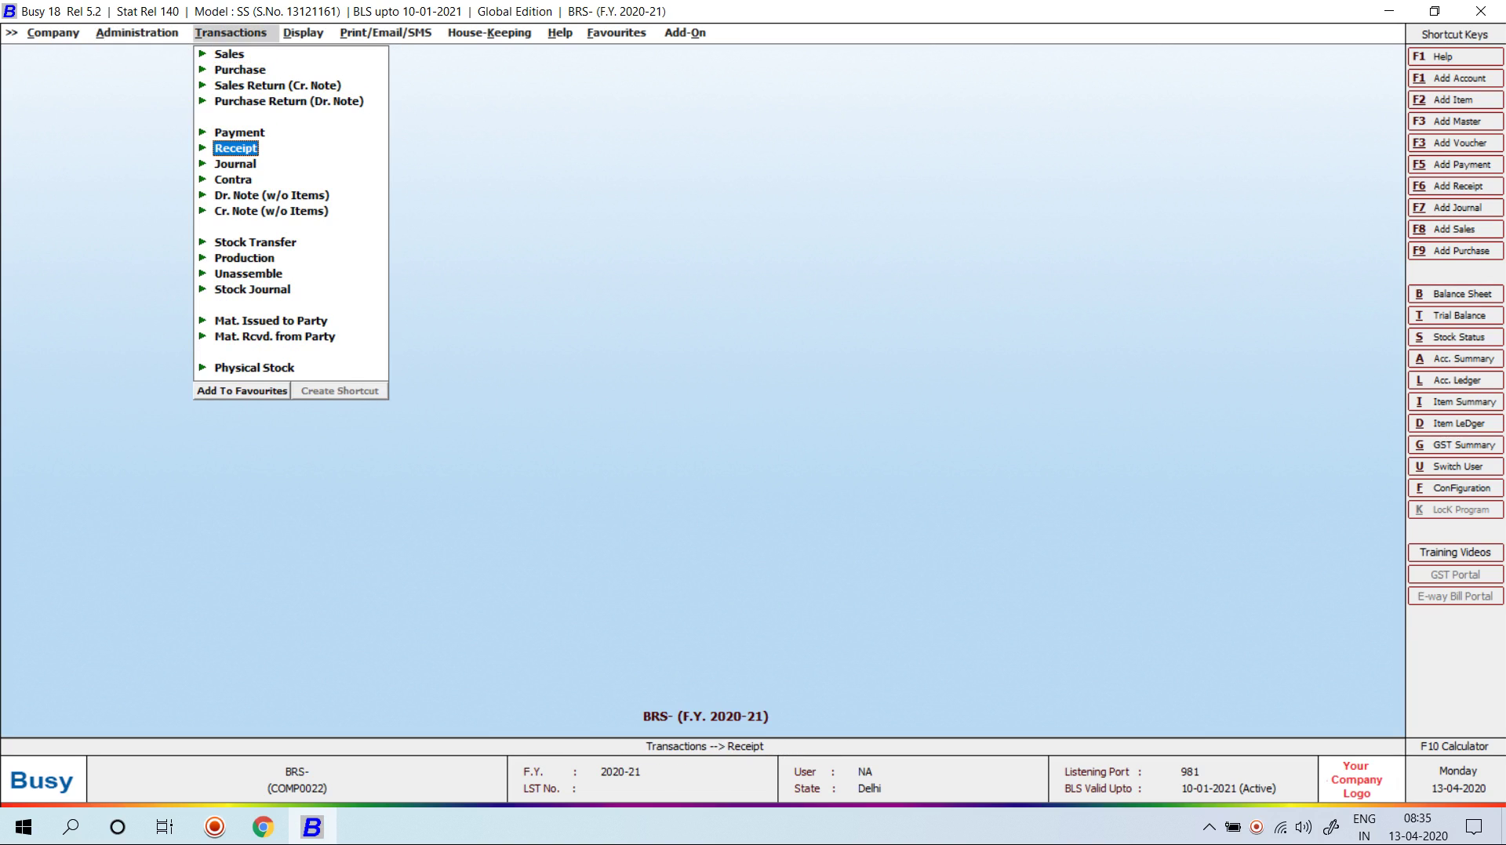
key("Return")
key("Return")
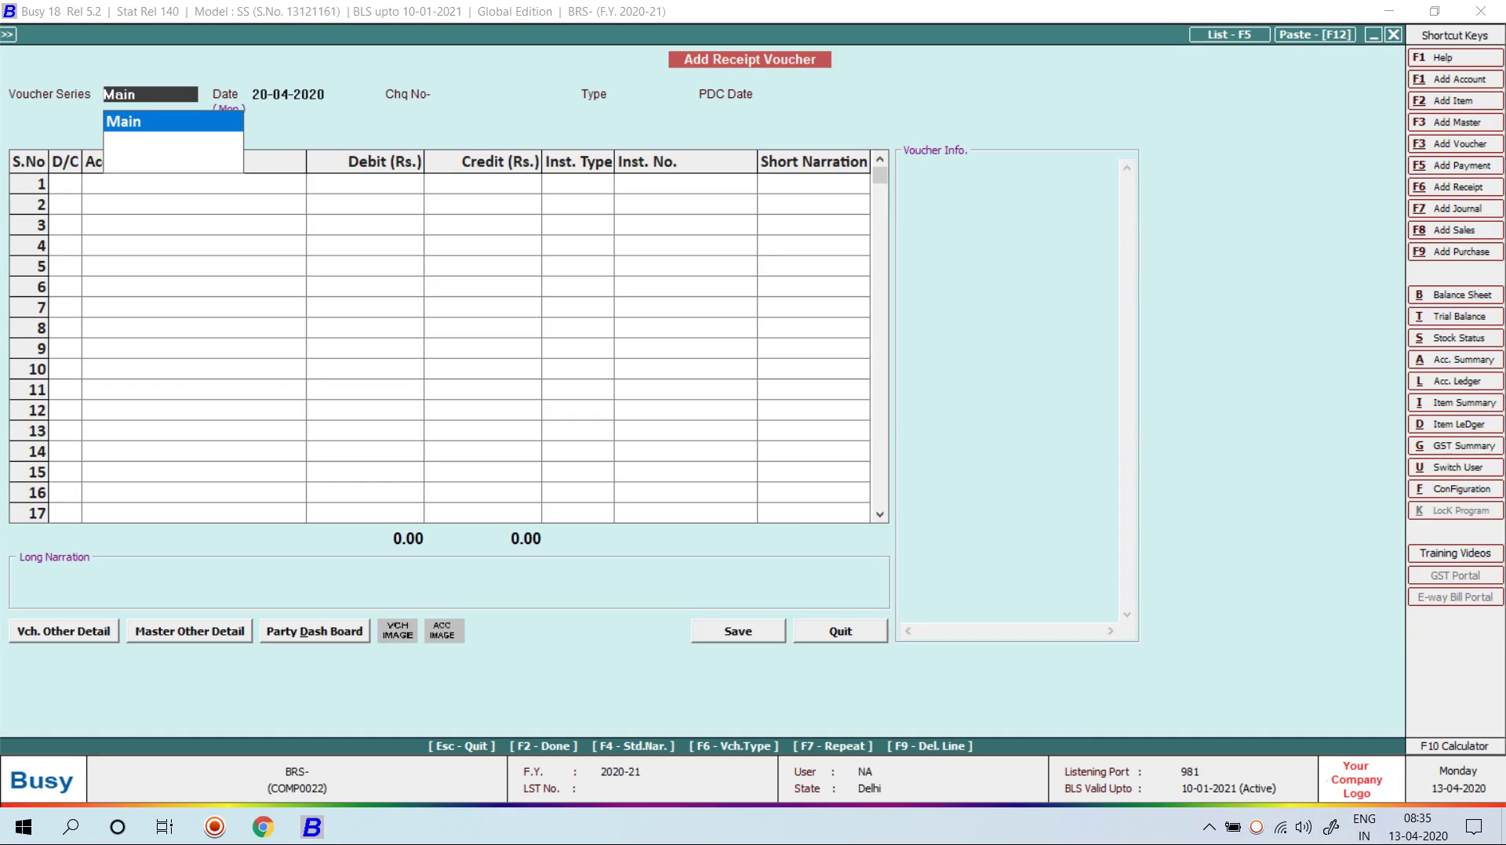
Step: Set the receipt voucher to the Main series, date 22-04-2020 and cheque number 12345
key("Return")
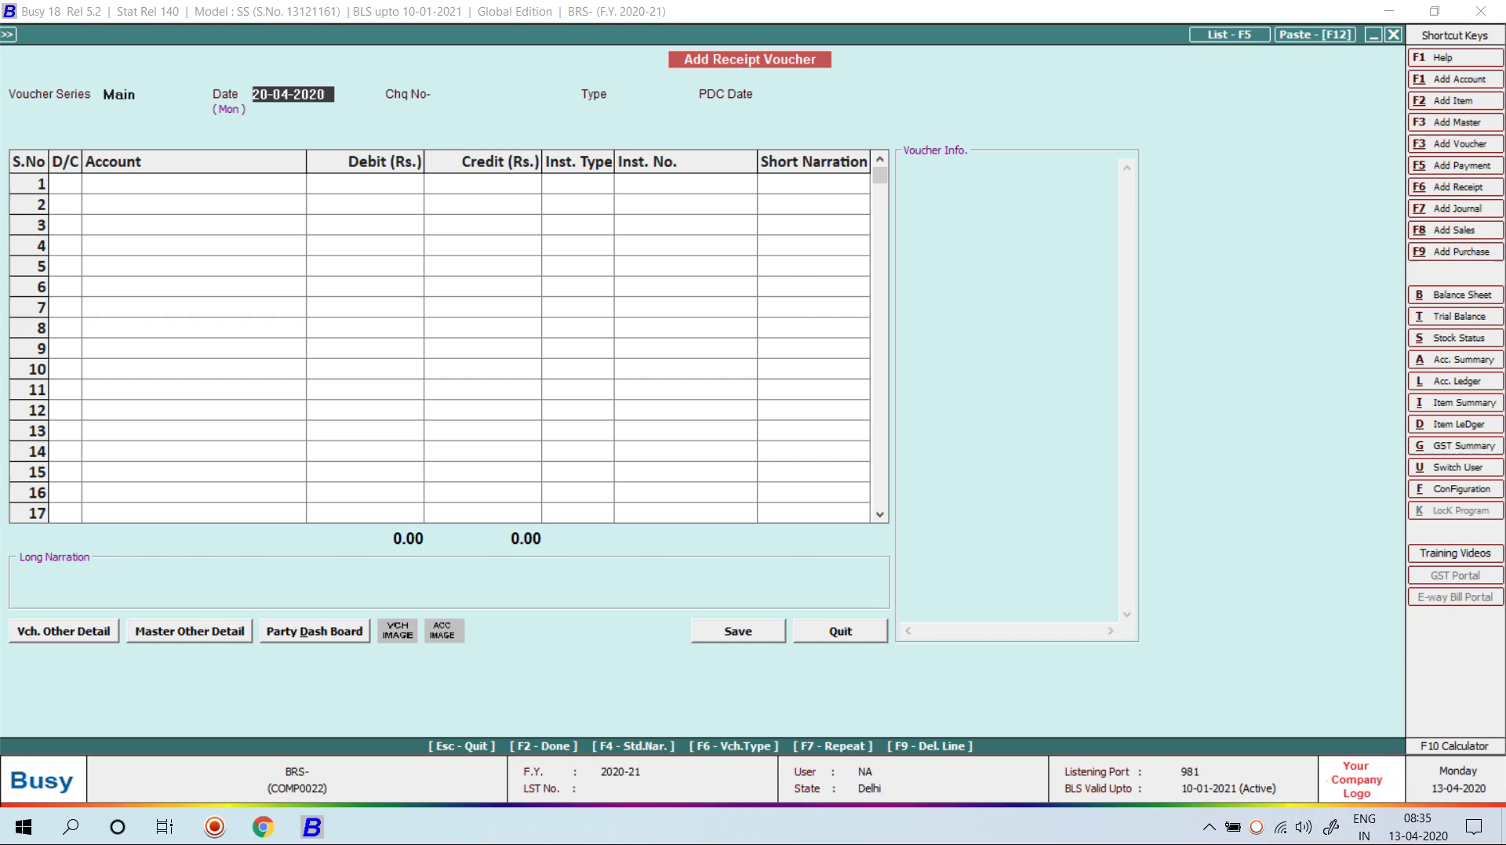
type("22")
key("Return")
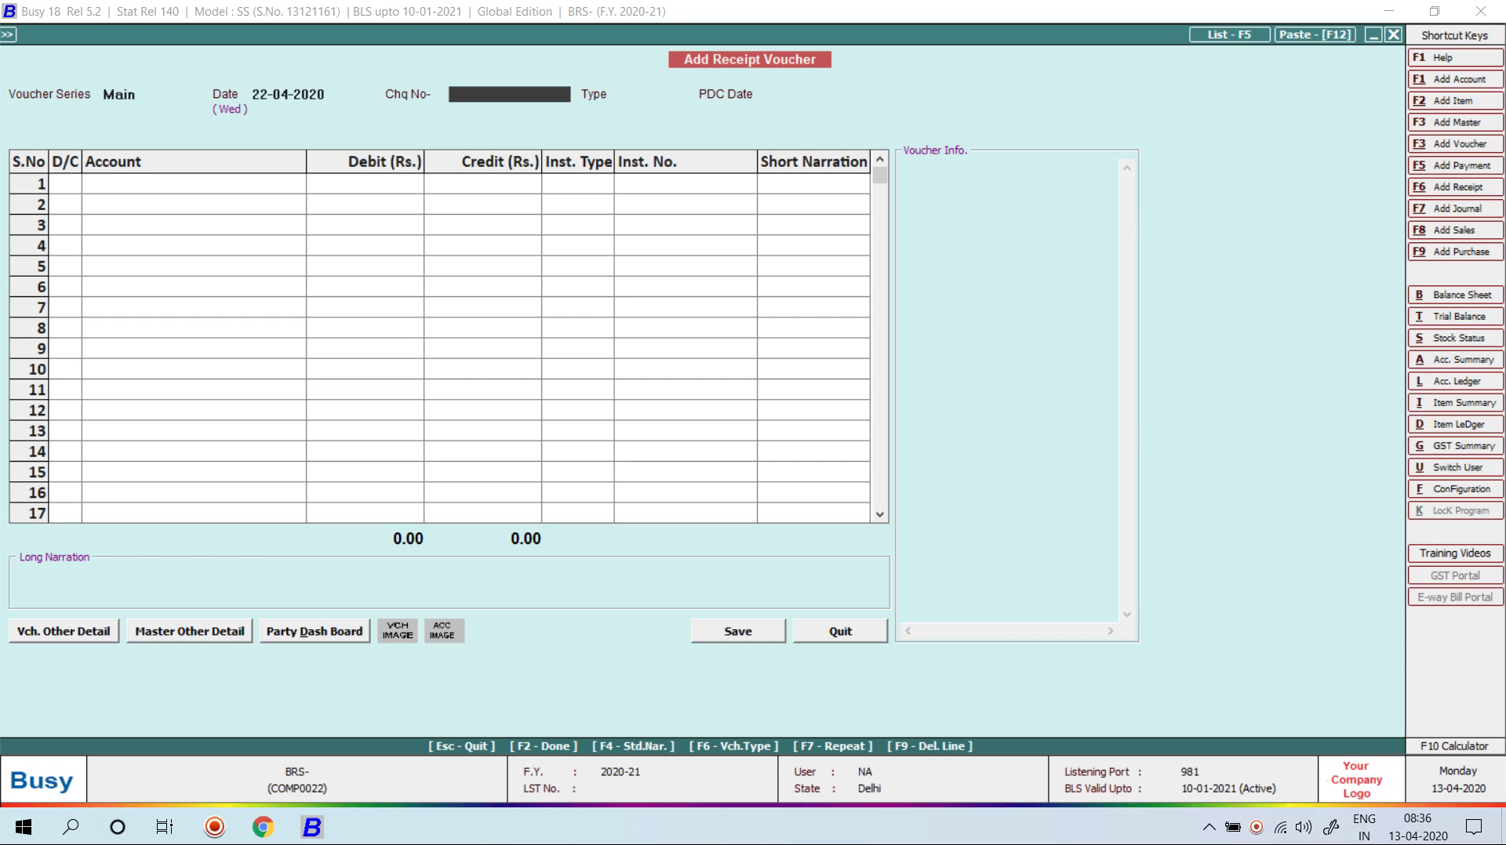
type("12345")
key("Return")
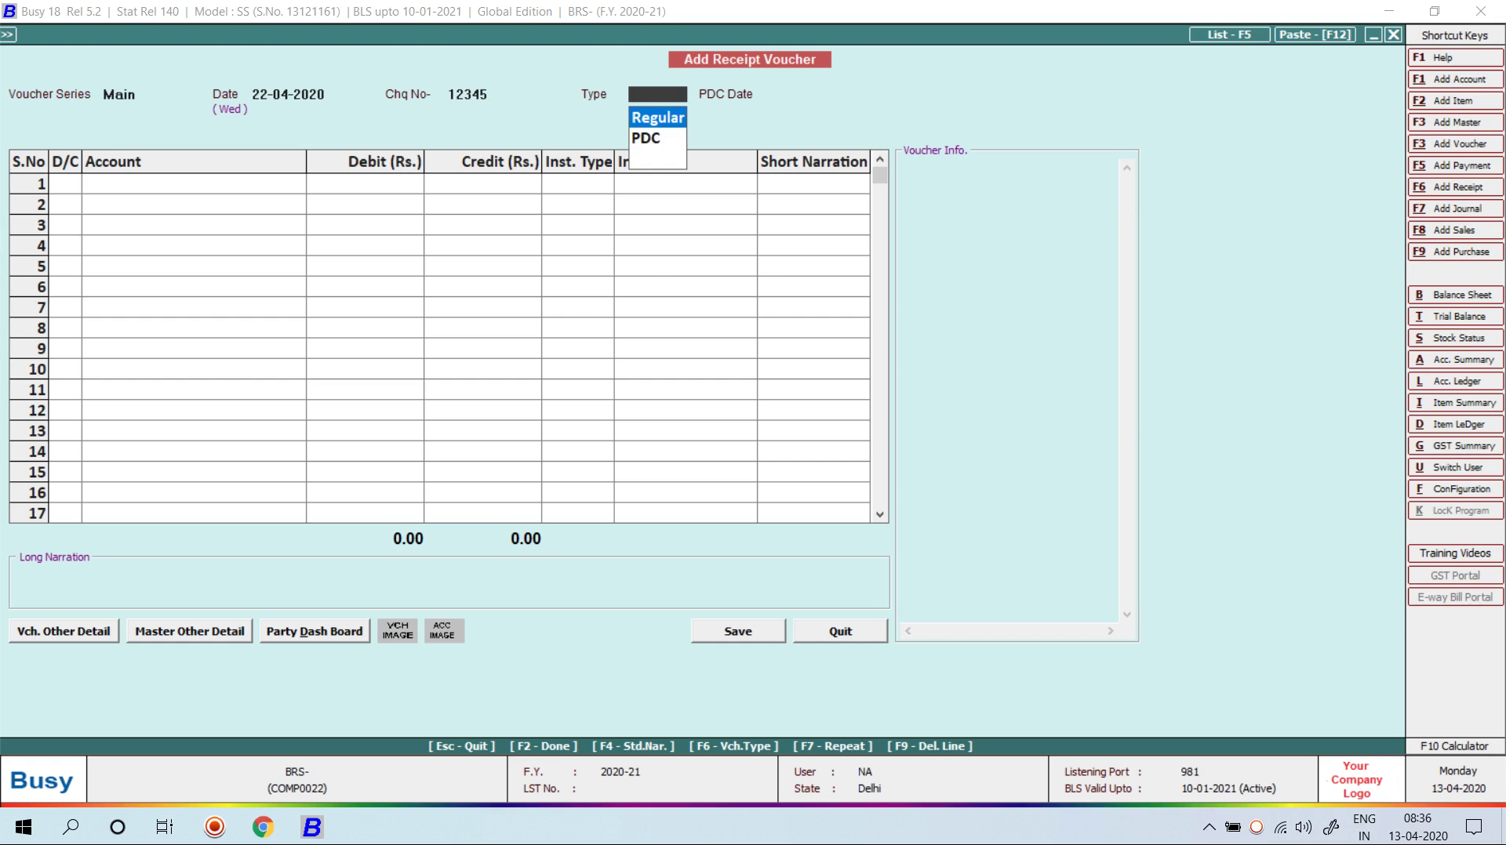
Step: Set the voucher's type to PDC with a PDC date of 01-05-2020
key("Return")
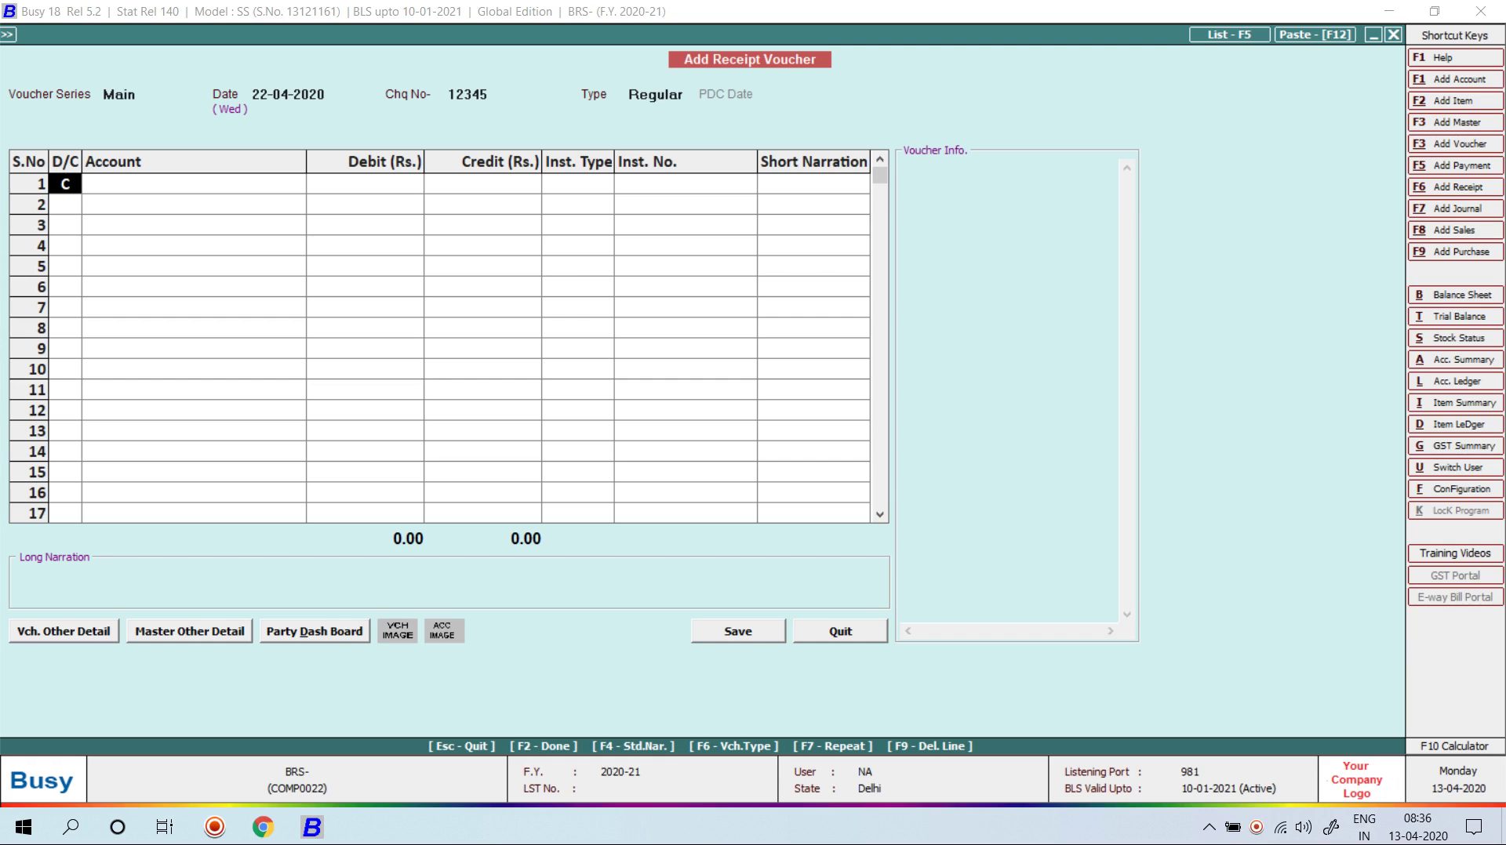
key("shift+Tab")
key("Down")
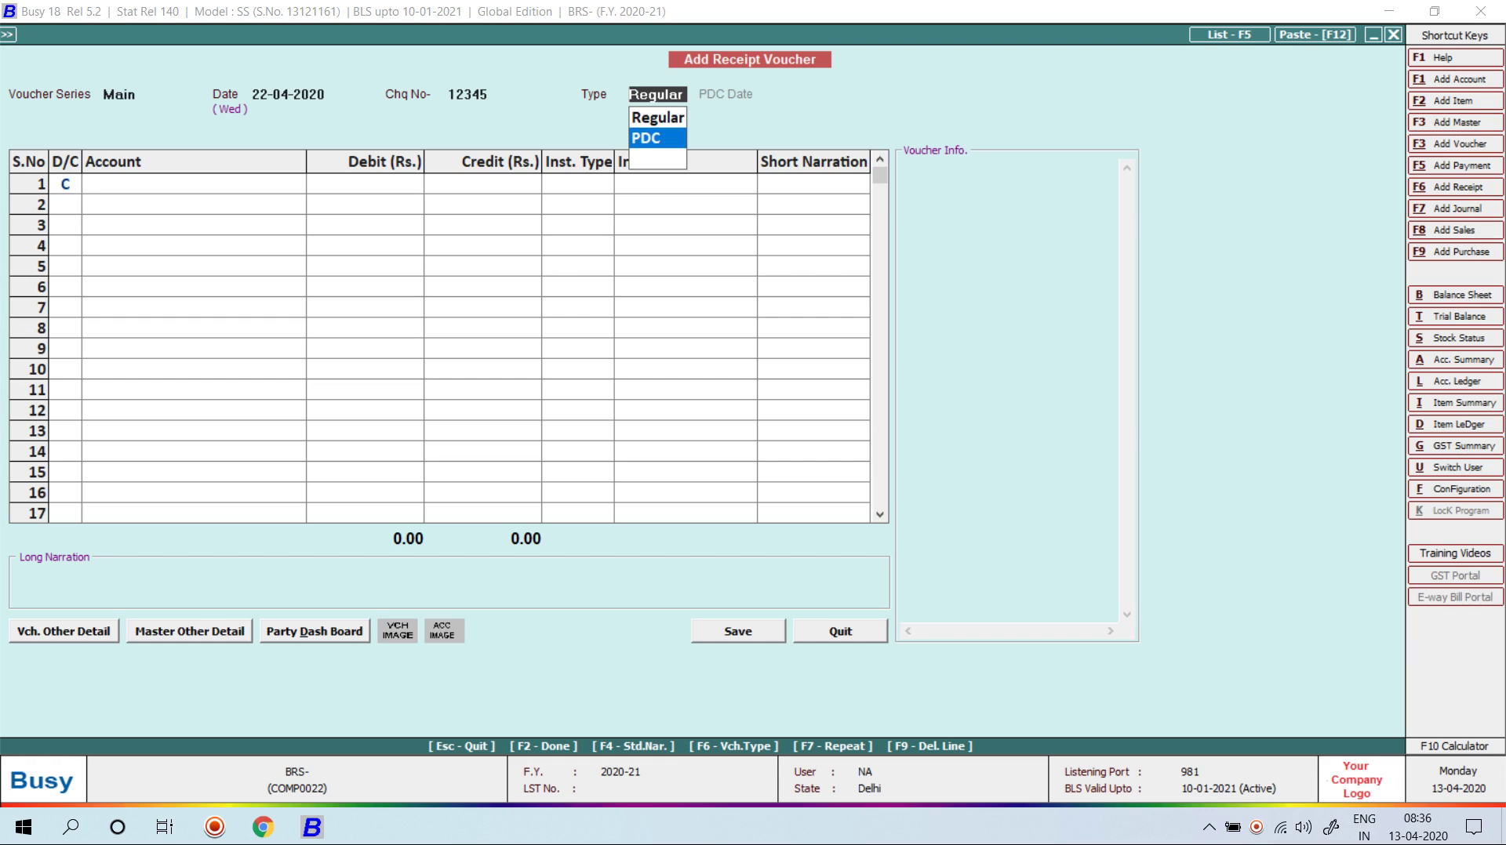
key("Return")
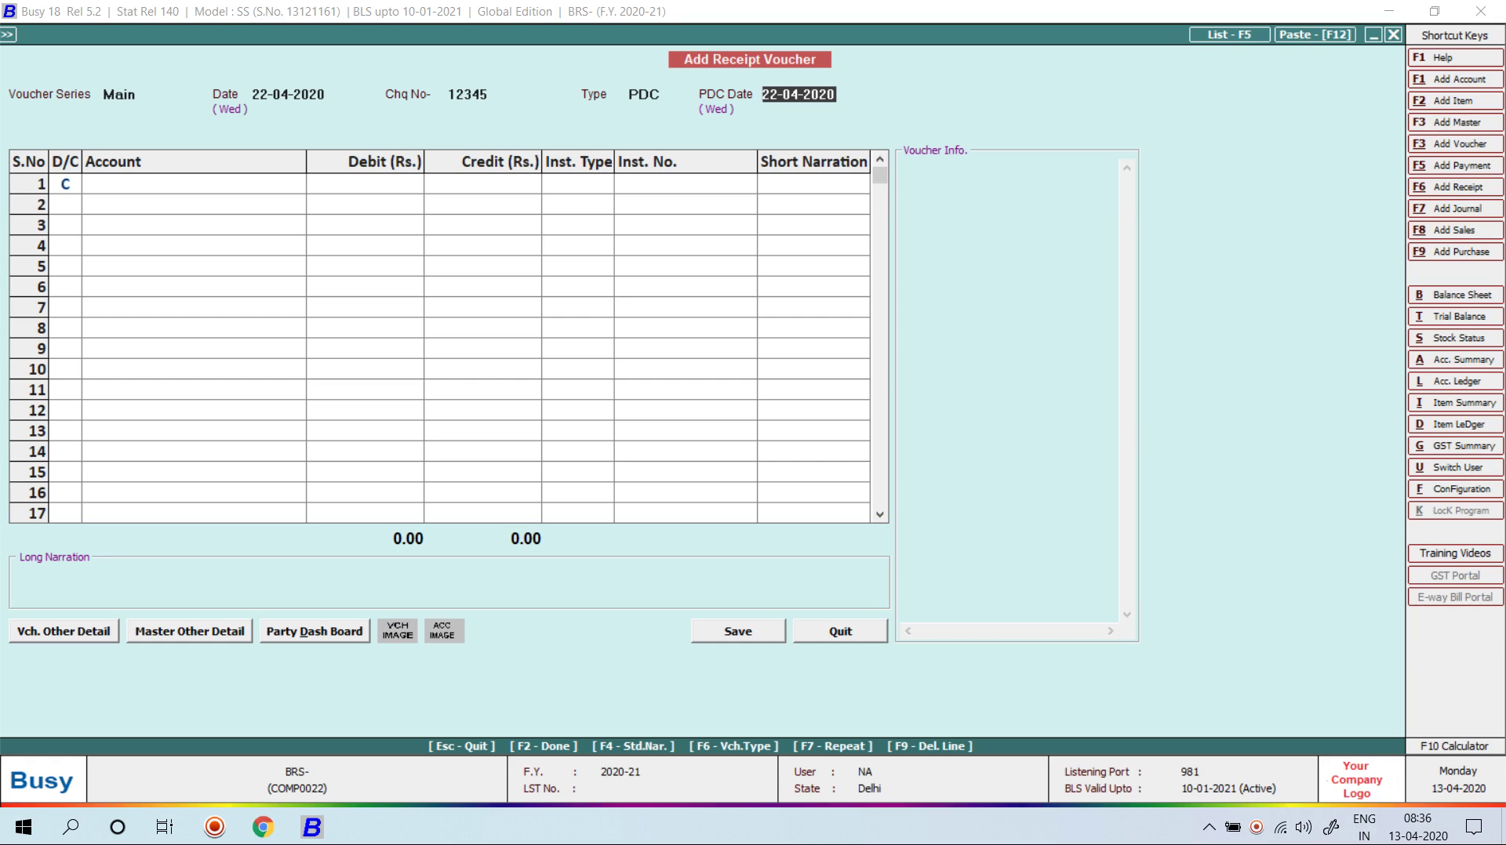
type("01-05")
key("Return")
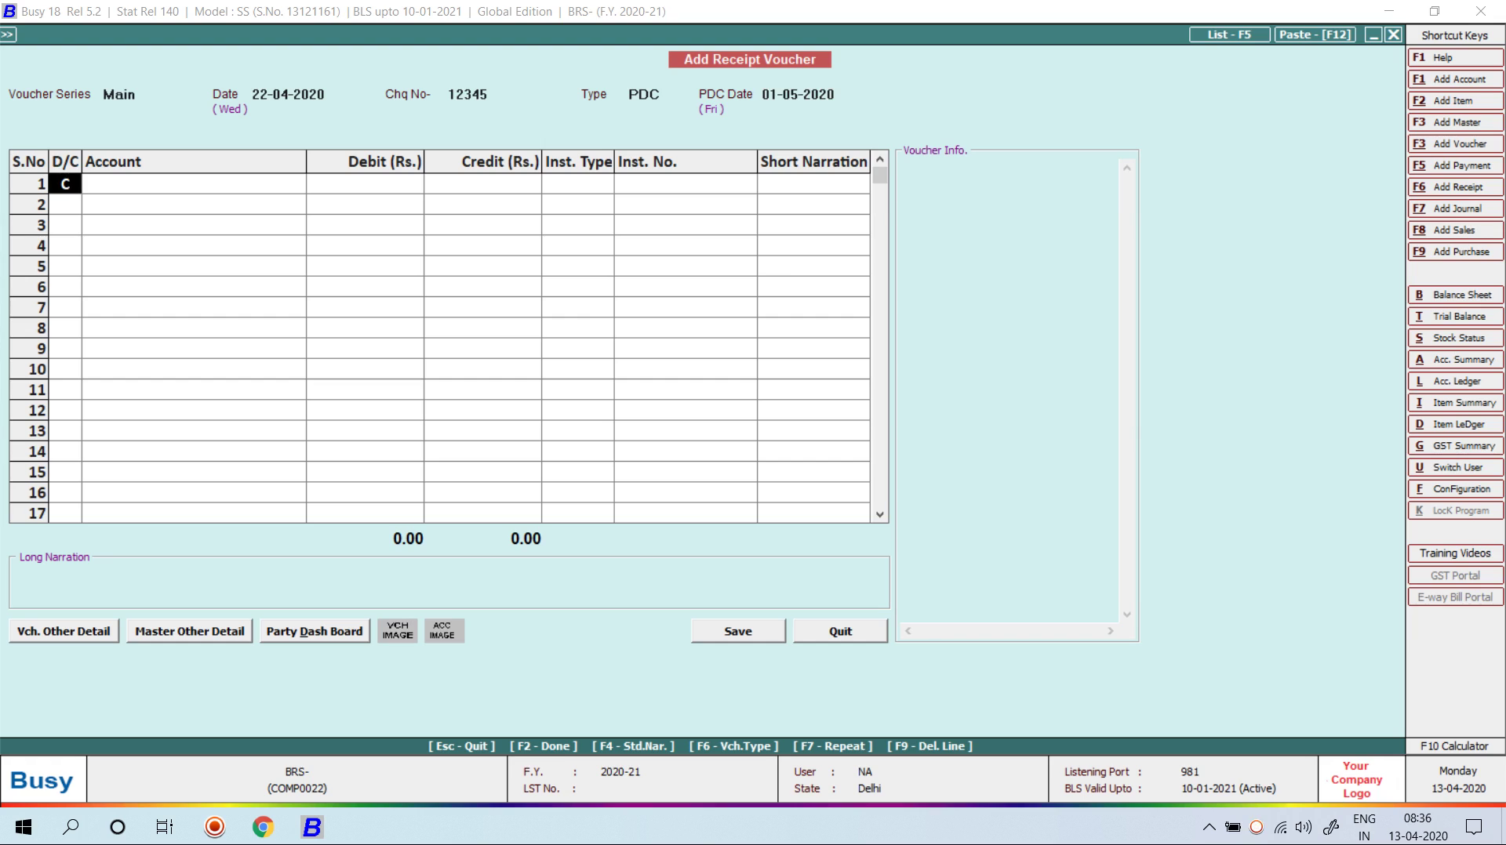
Step: Create a new account named Mahaveer Textile under the Sundry Debtors group for the voucher's first credit line
key("Return")
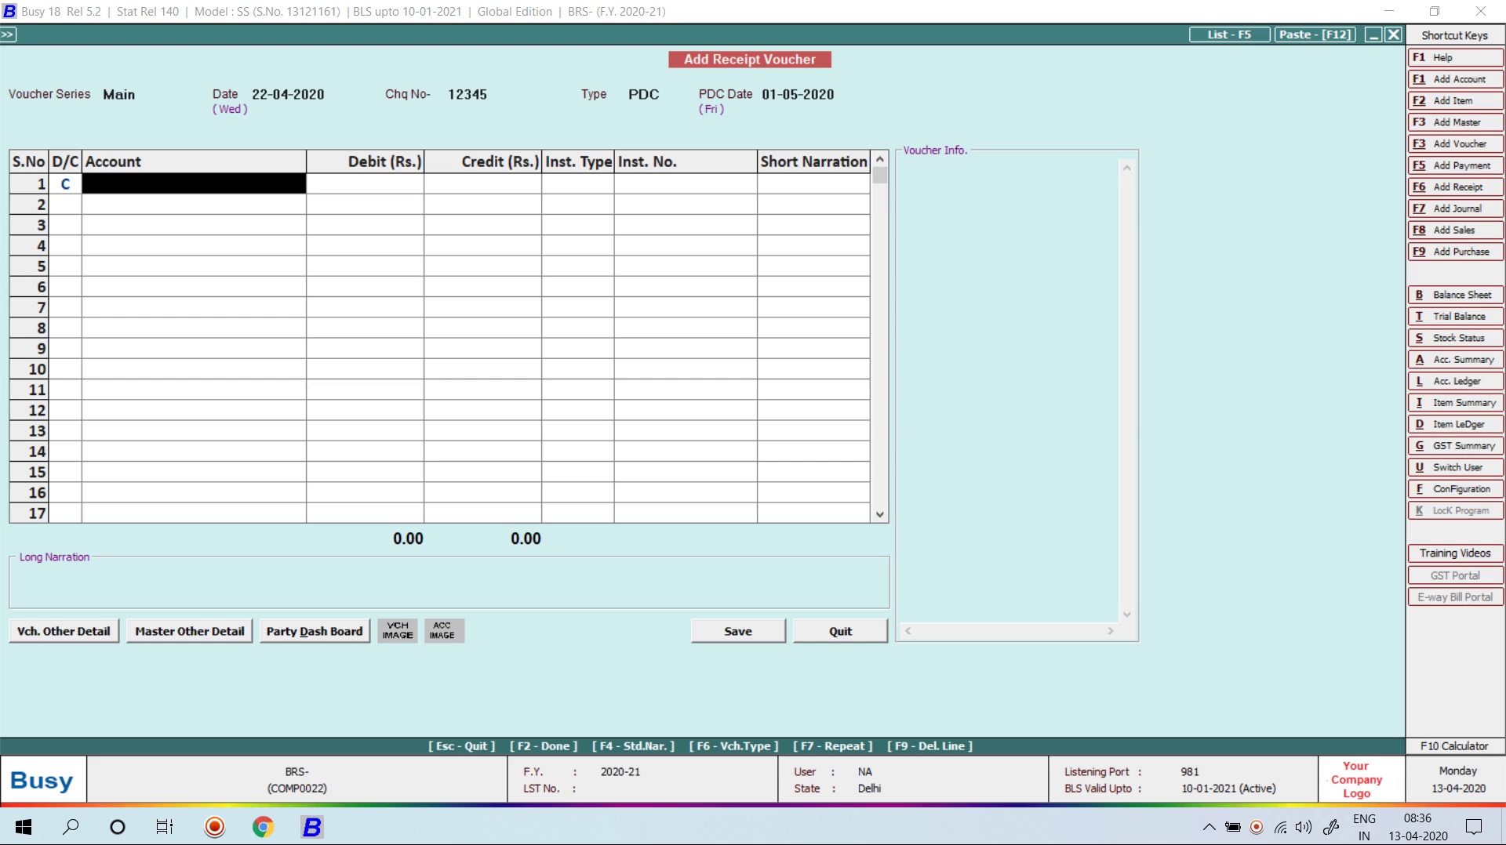
key("alt+F1")
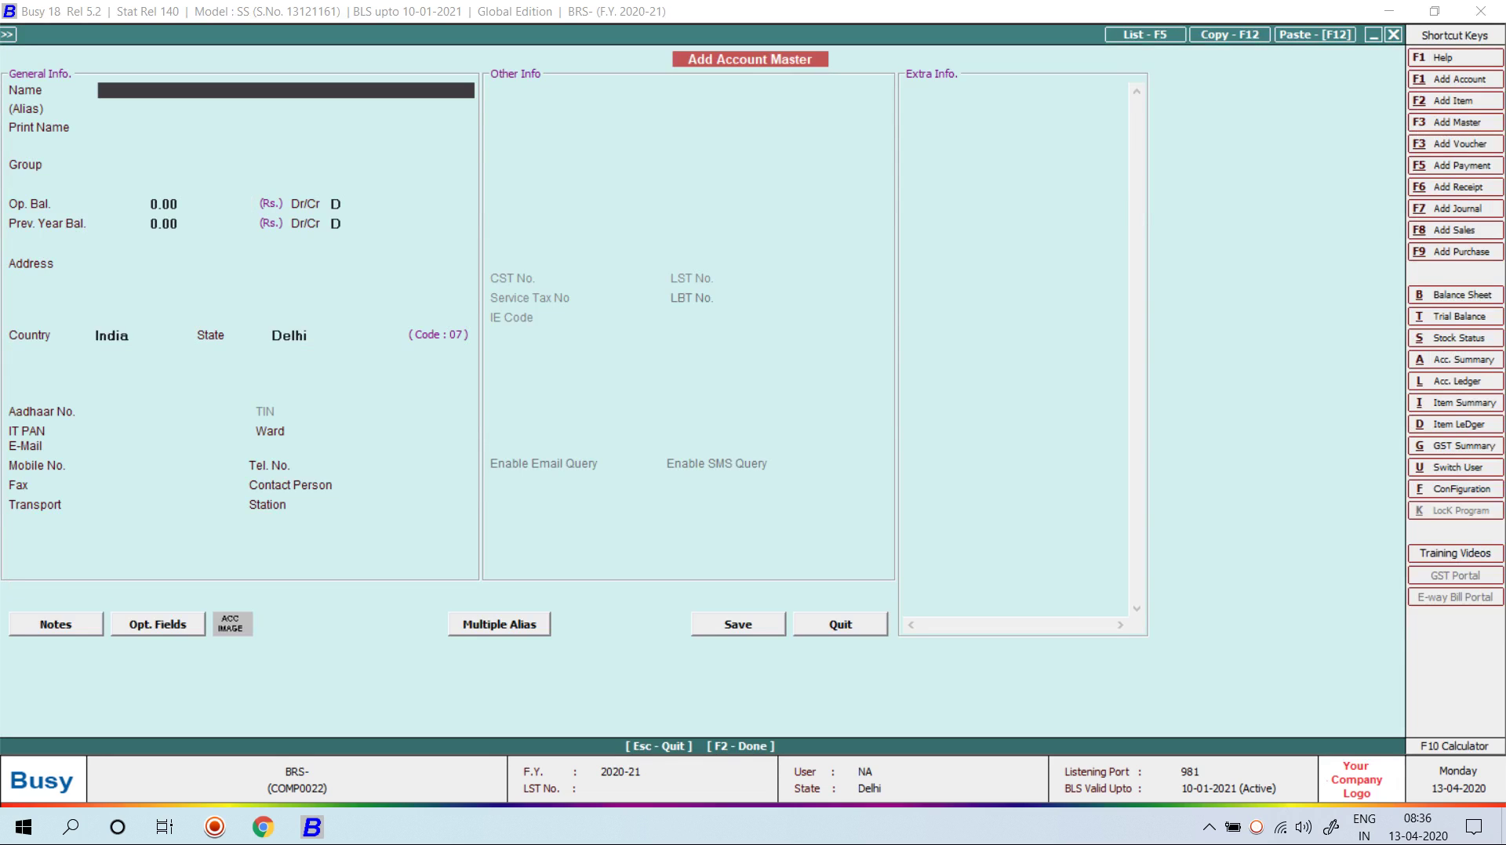
type("mahaveer textile")
key("Return")
key("Up")
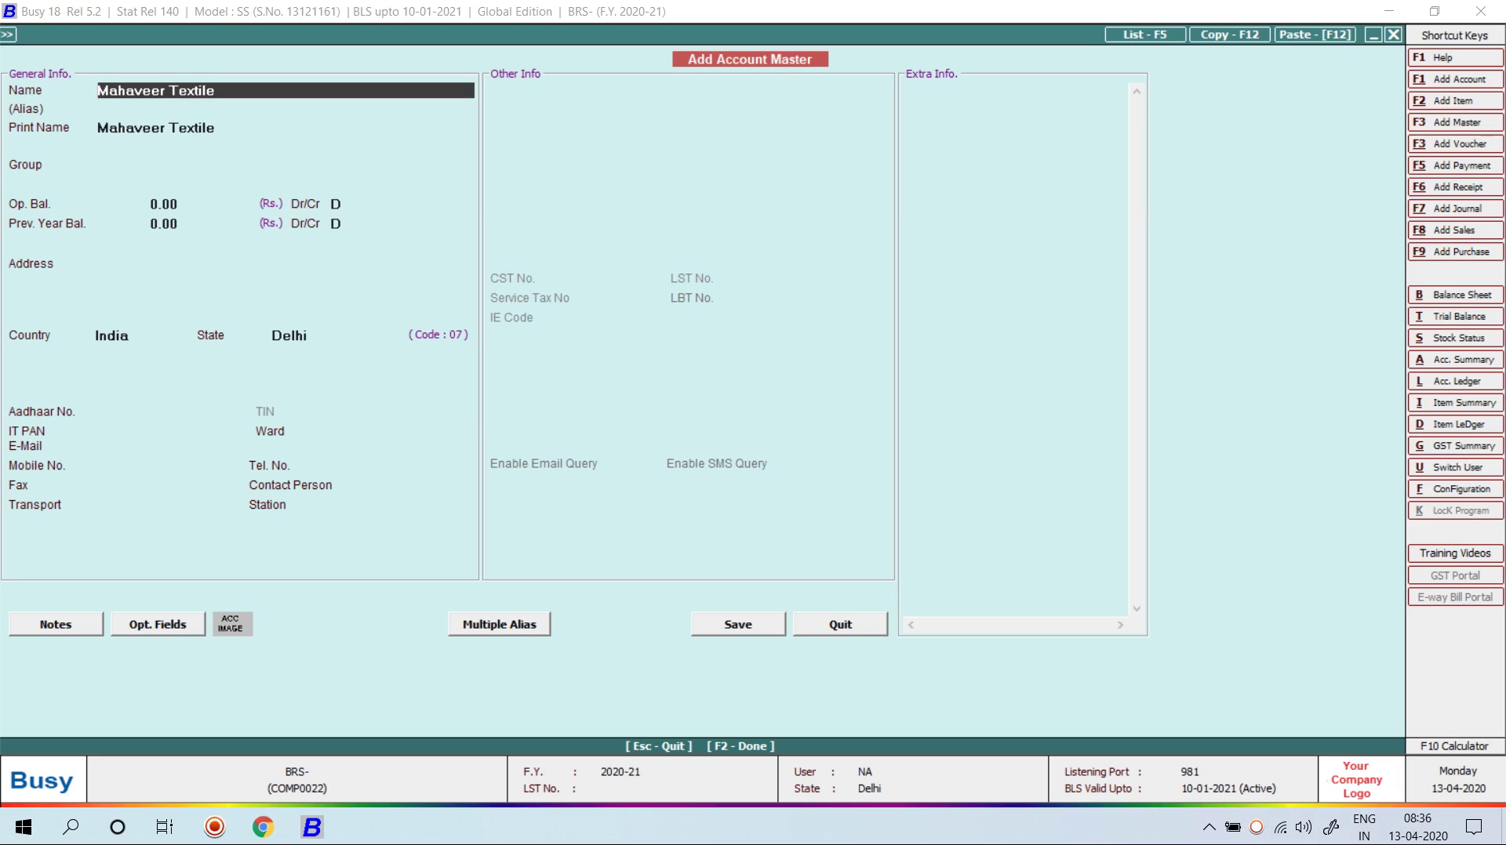
key("Return")
key("Return")
type("sun")
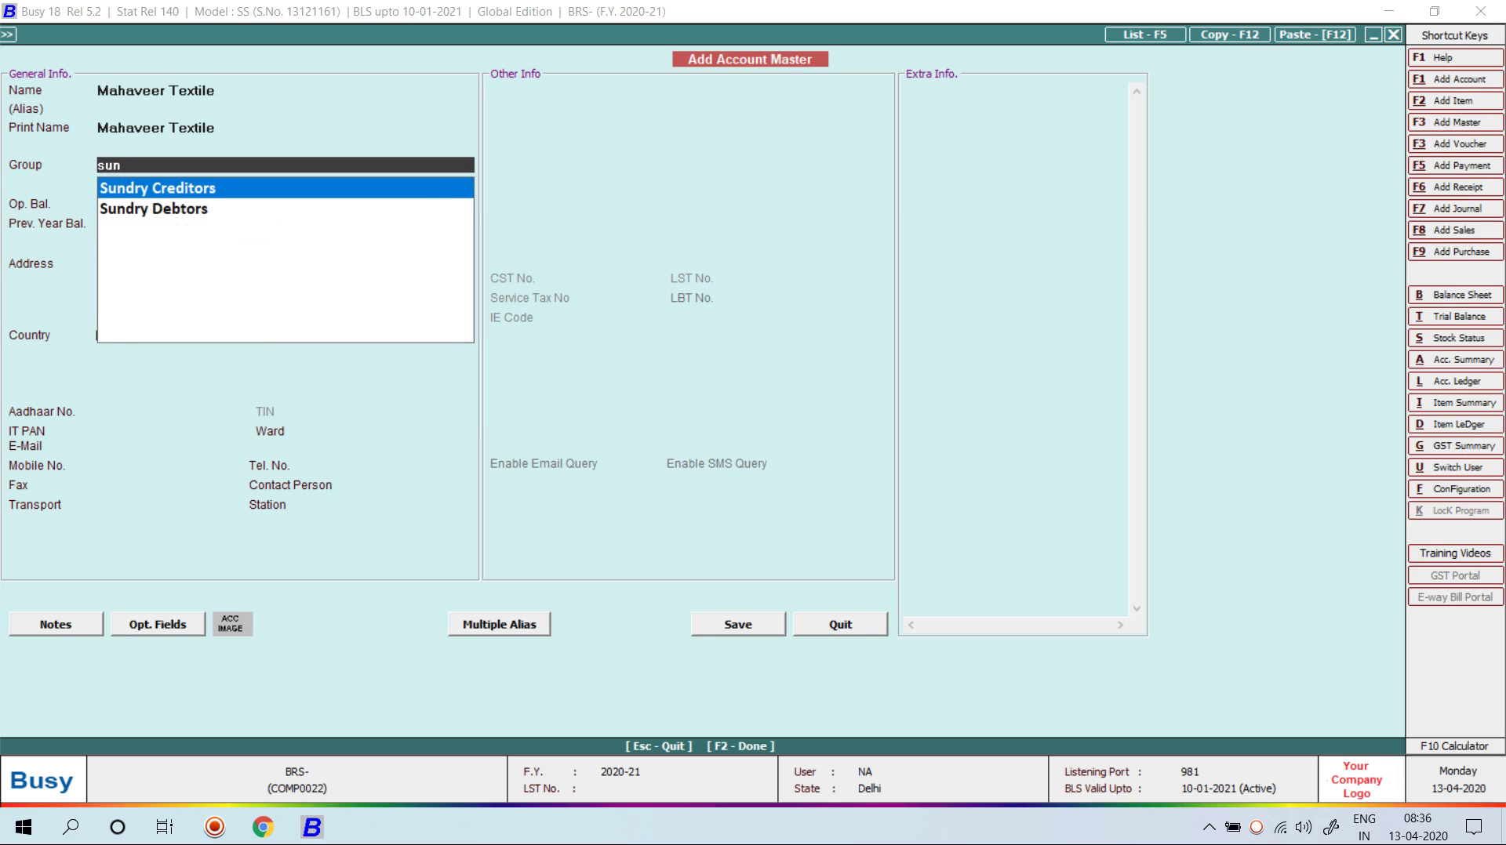
key("Down")
key("Return")
Step: Accept the default values for the remaining Mahaveer Textile account details and save the account
key("Return")
key("Return")
key("Return")
key("Return")
key("Return")
key("Return")
key("Return")
key("Return")
key("Return")
key("Return")
key("Return")
key("Return")
key("Return")
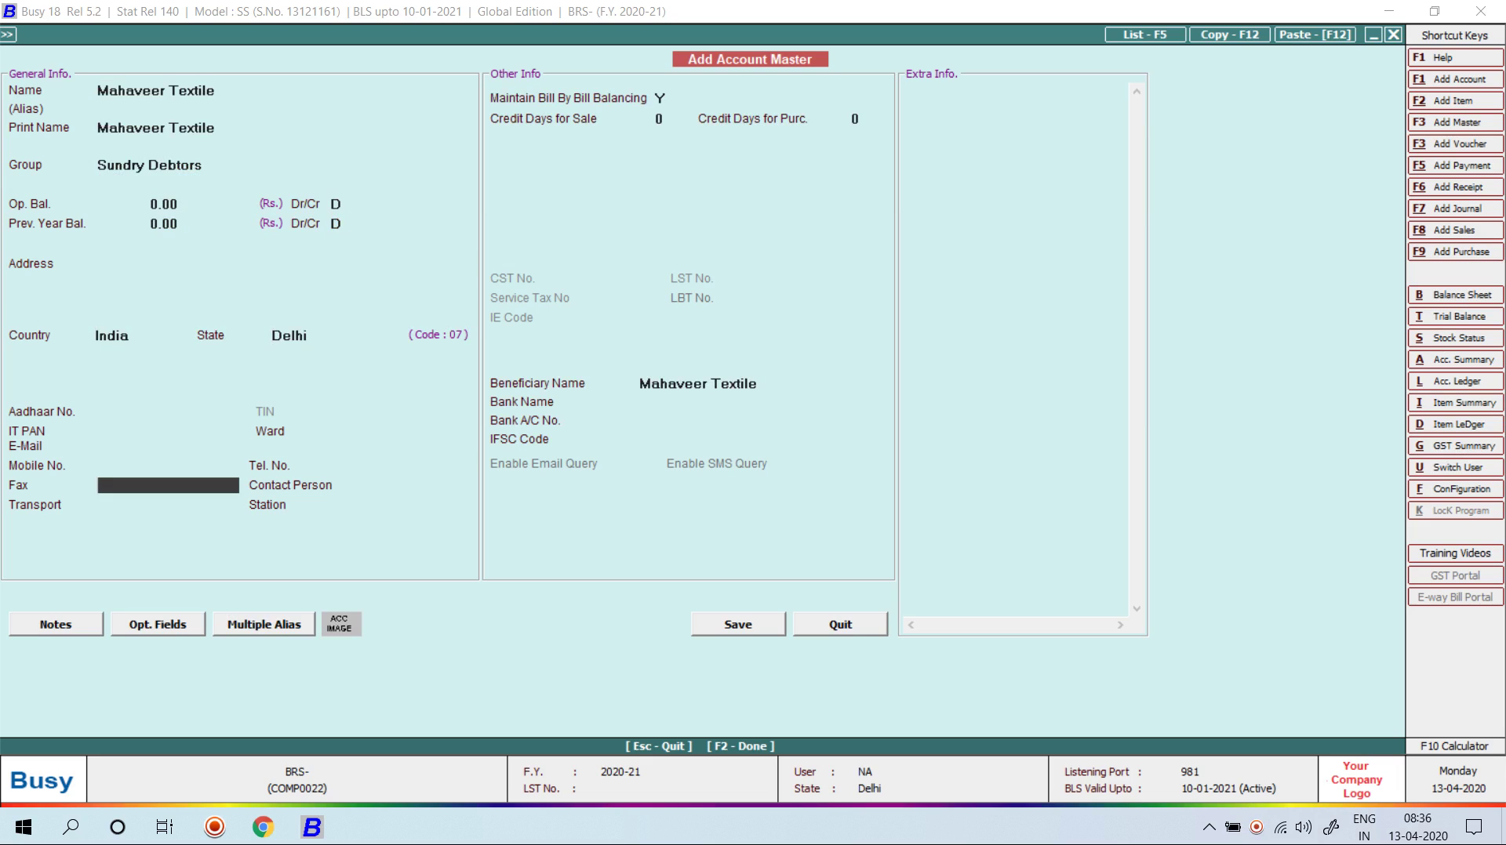
key("Return")
key("Return")
key("Return")
key("Return")
key("Return")
key("Return")
key("Return")
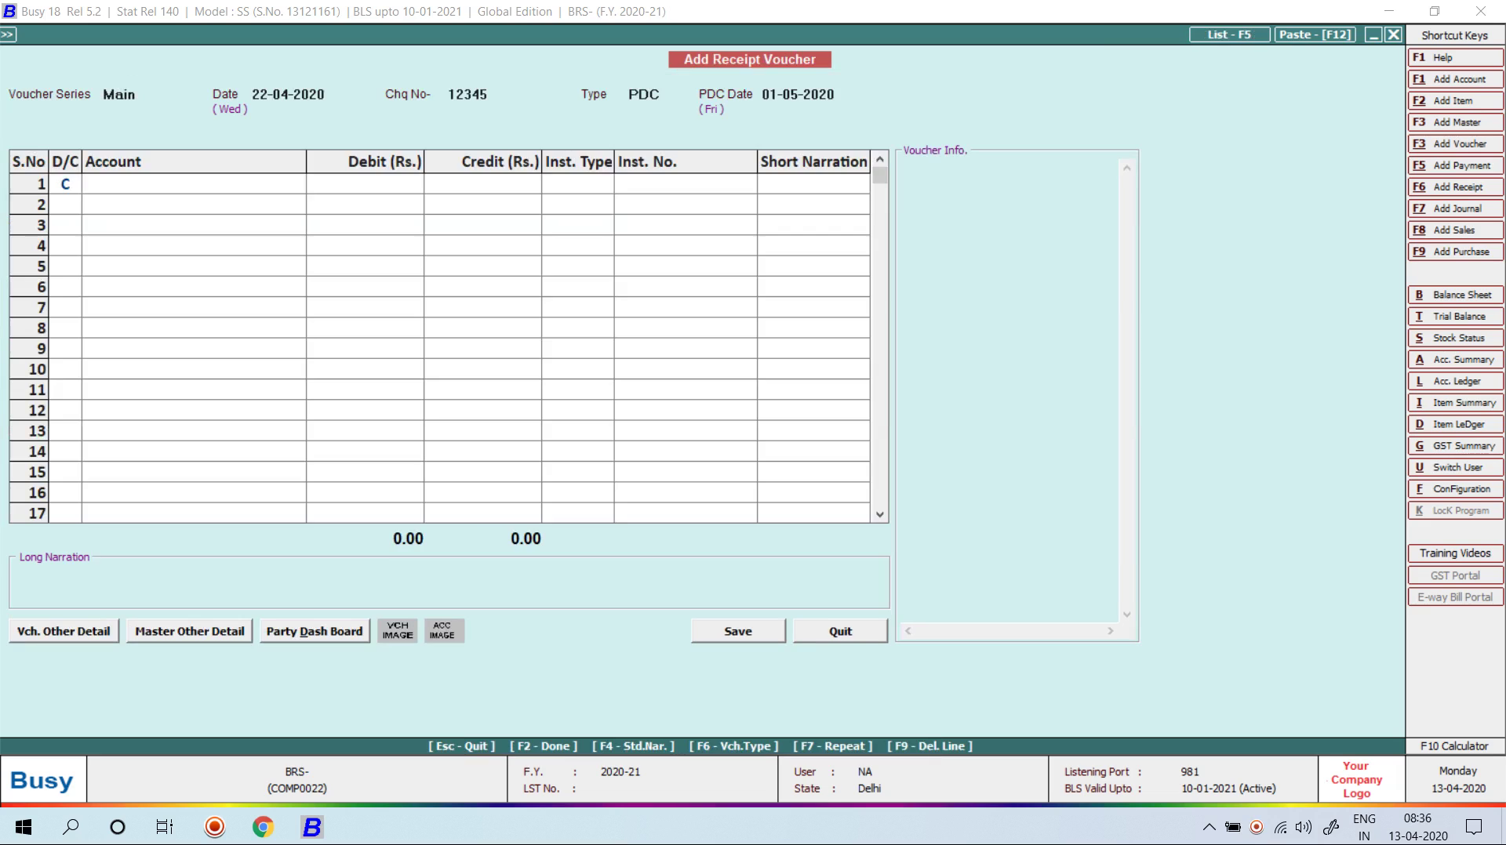
Step: Credit Mahaveer Textile with 80,000 using instrument type CHQ. and instrument number 12345
key("BackSpace")
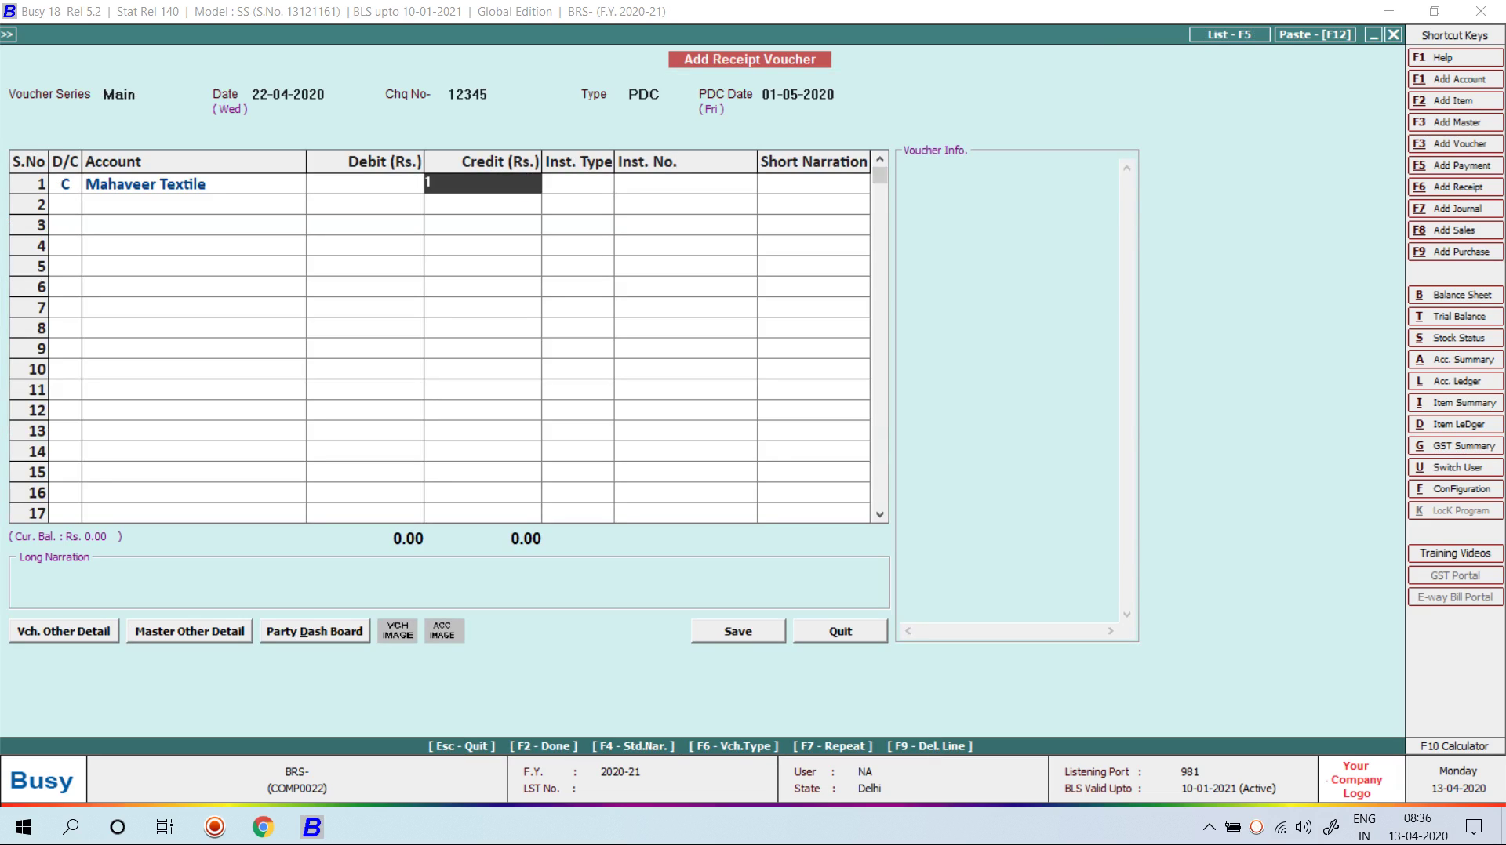
type("80000")
key("Return")
type("c")
key("Return")
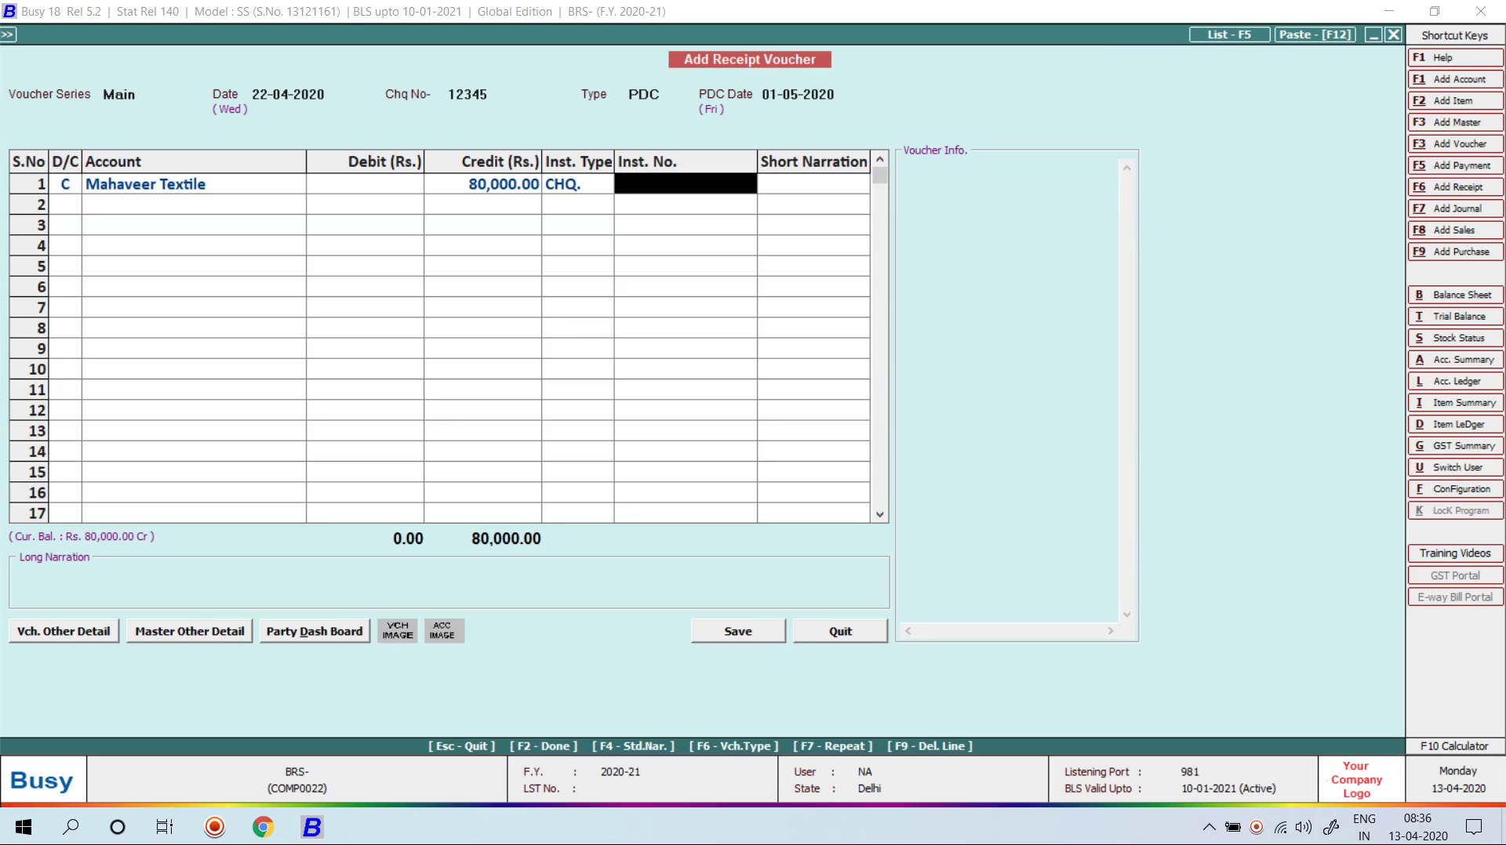
type("12345")
key("Return")
key("Return")
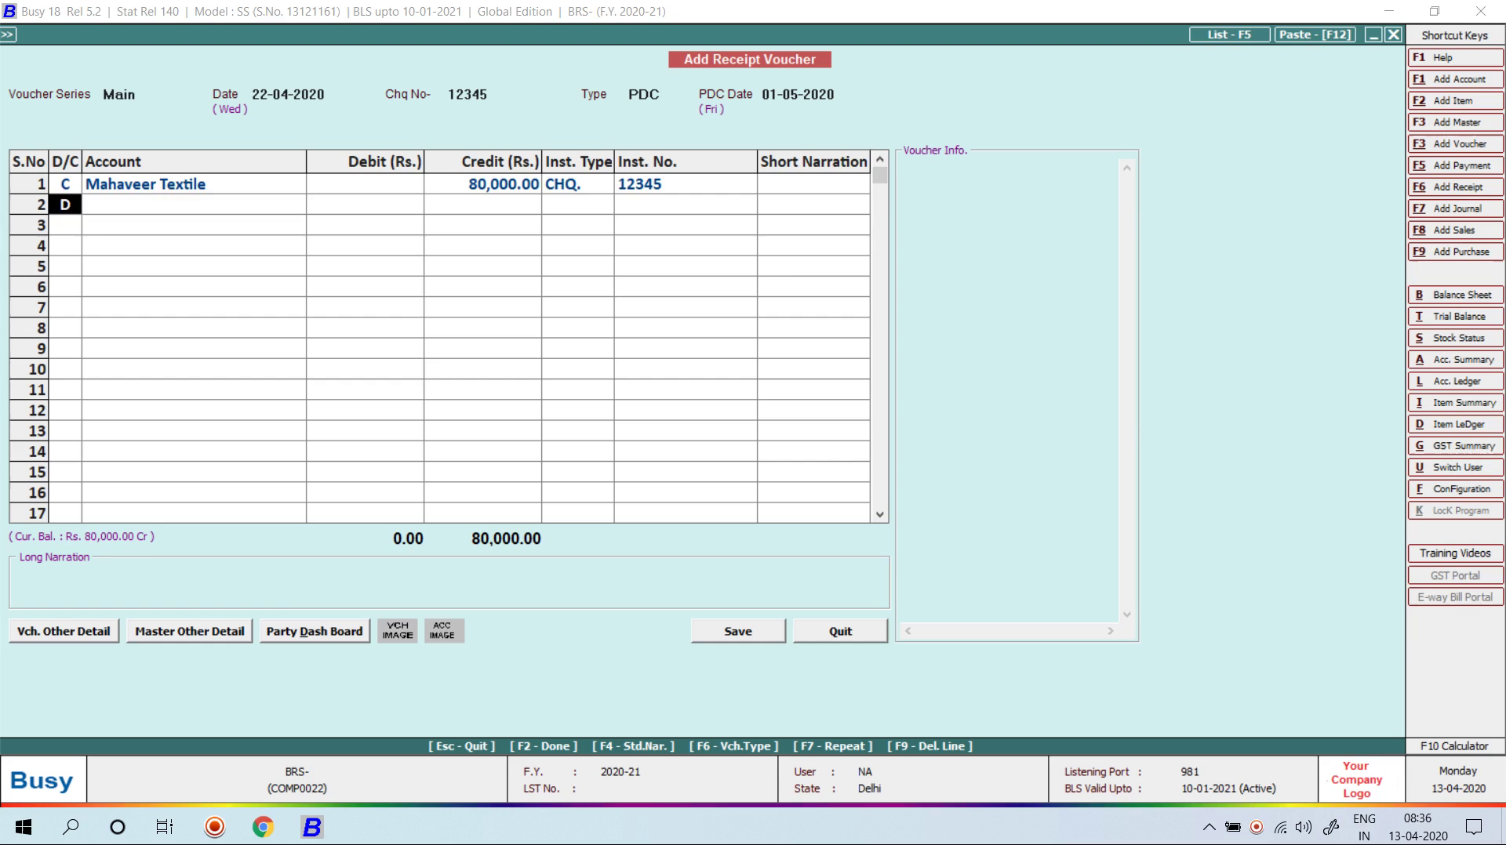
Step: Complete the balancing debit line with the proposed entries and save the receipt voucher
key("Return")
key("Return")
key("Return")
key("Return")
key("Return")
key("Return")
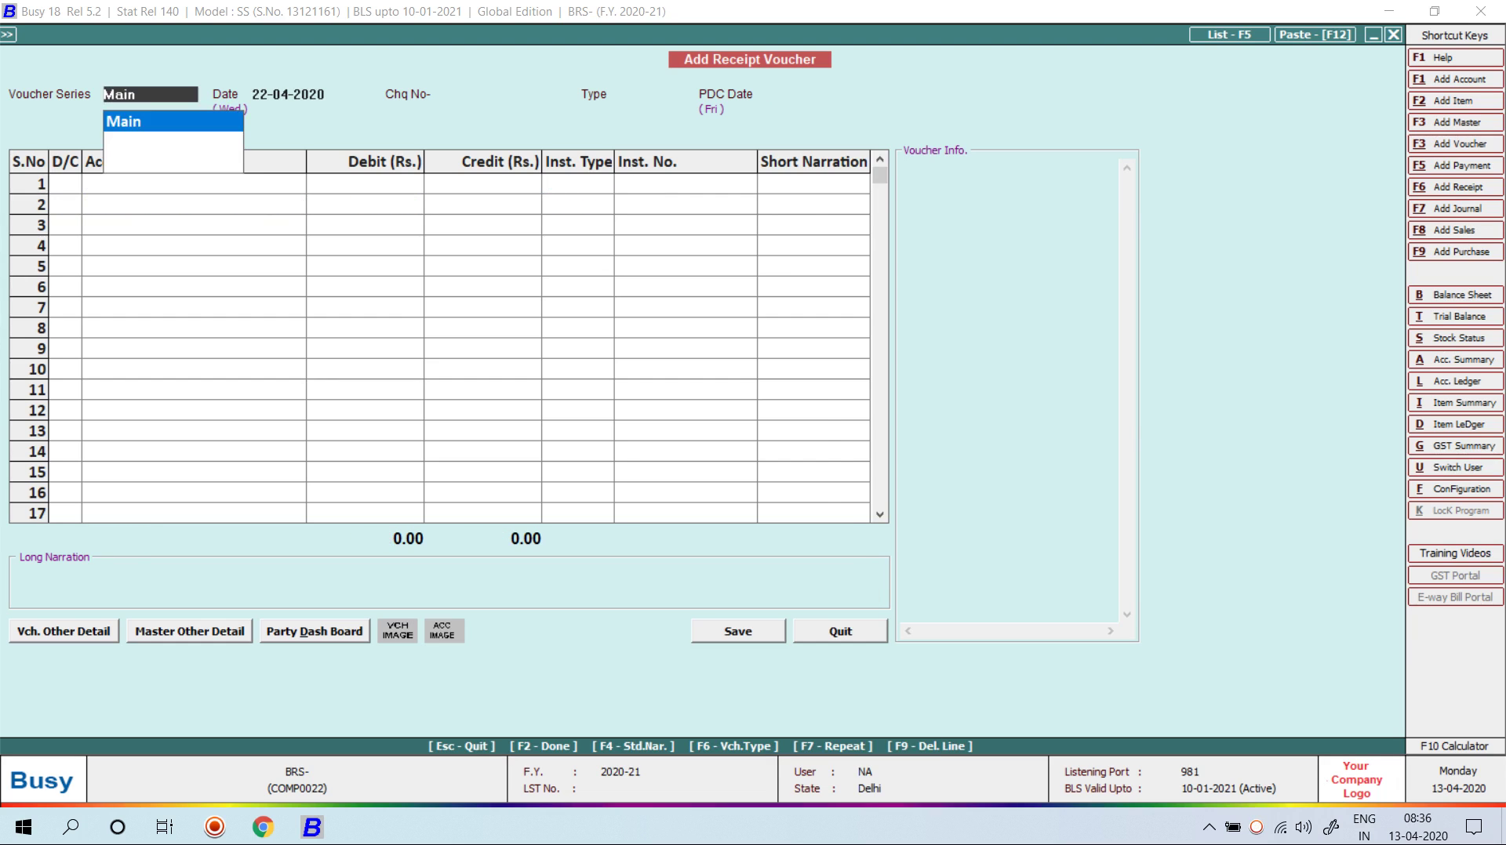
Step: Set the next receipt voucher to the Main series, date 25-04-2020 and cheque number 54321
key("Return")
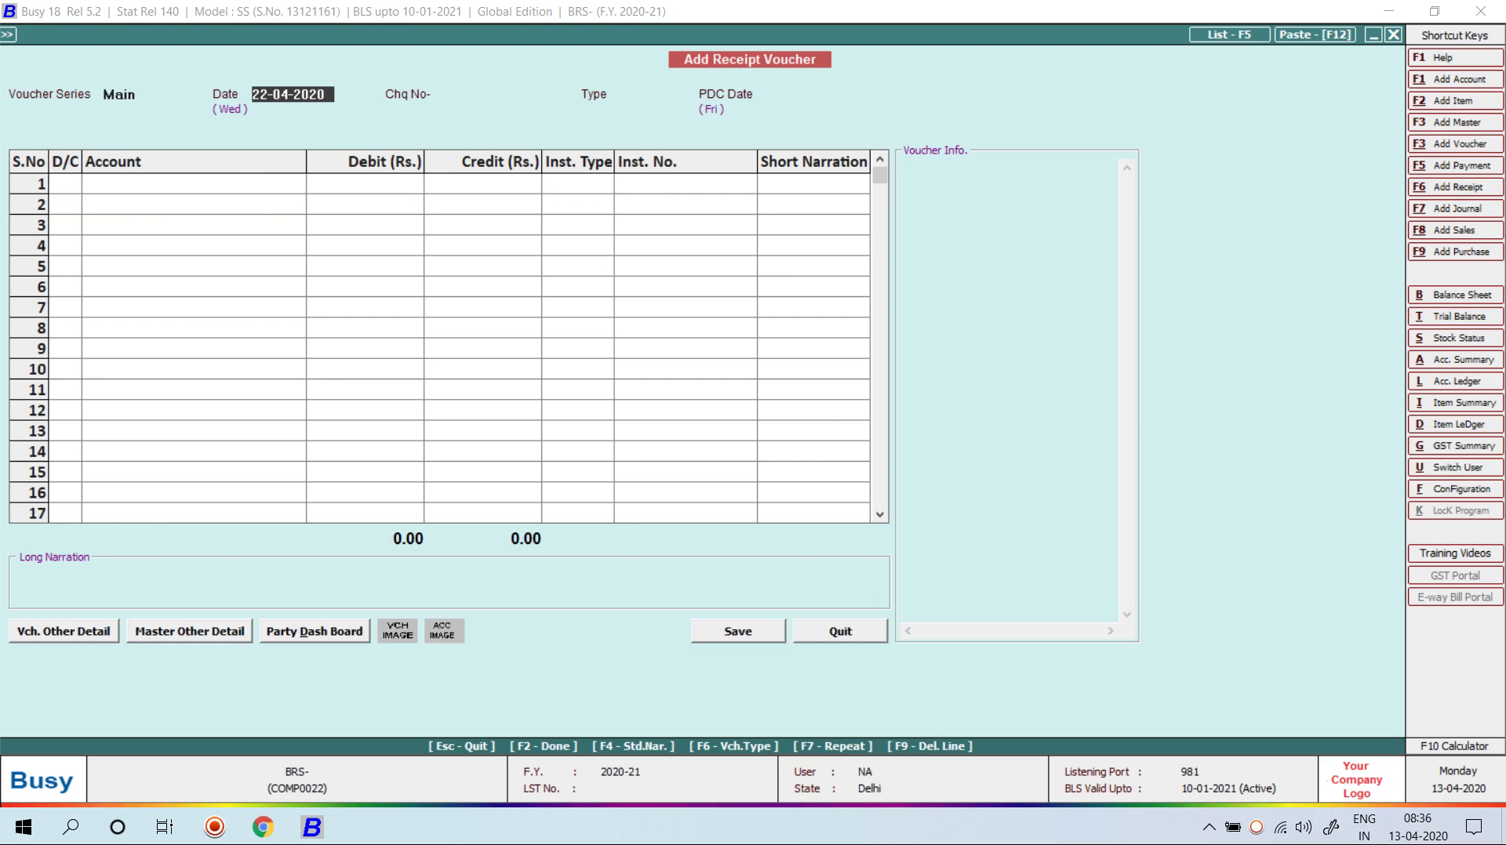
type("25-4")
key("Return")
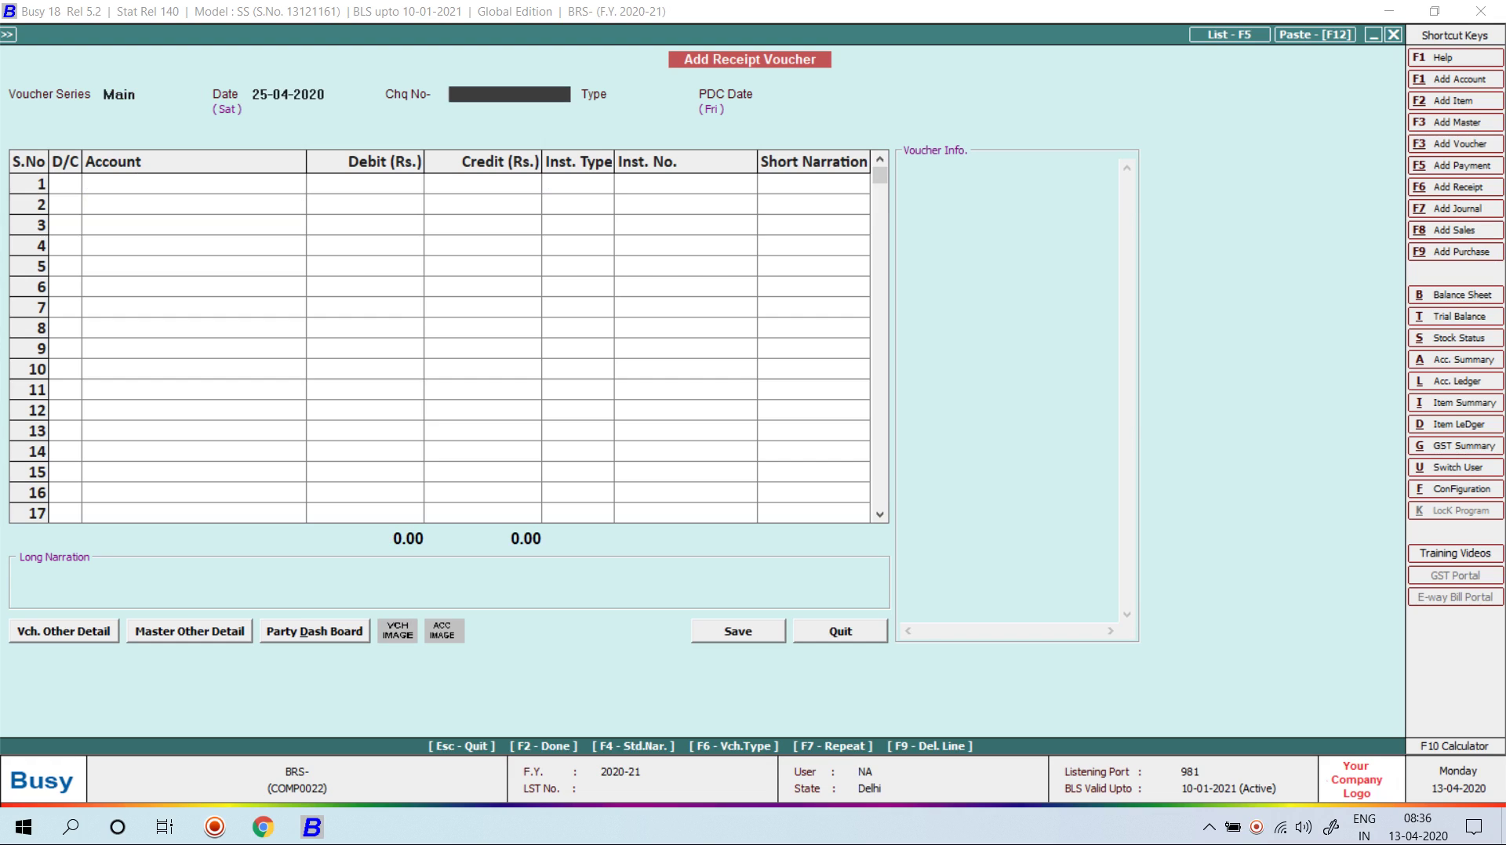
type("54321")
key("Return")
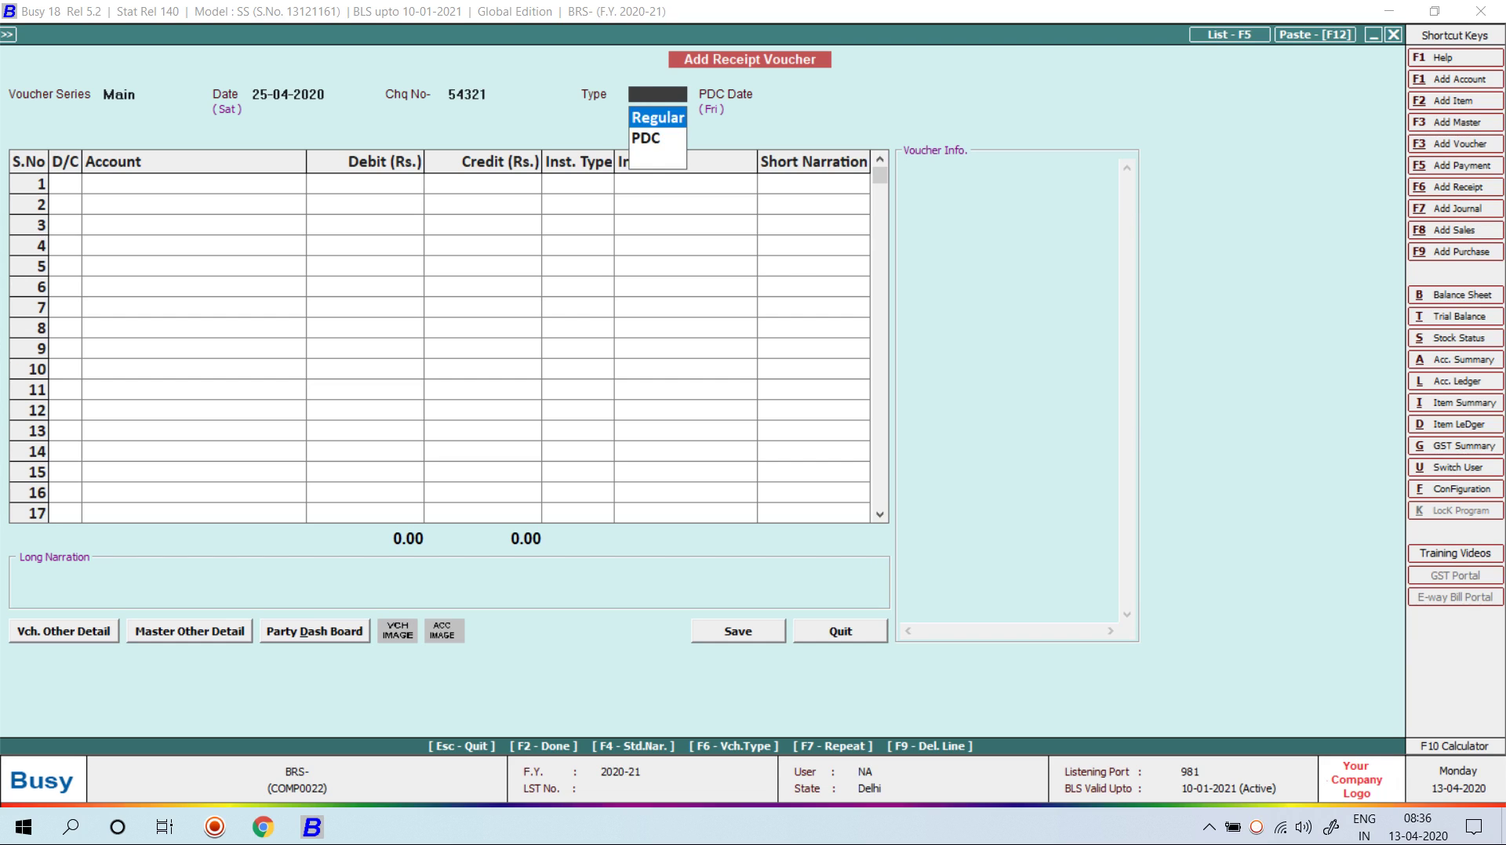
Step: Set the second voucher's type to PDC with a PDC date of 05-05-2020
key("Down")
key("Return")
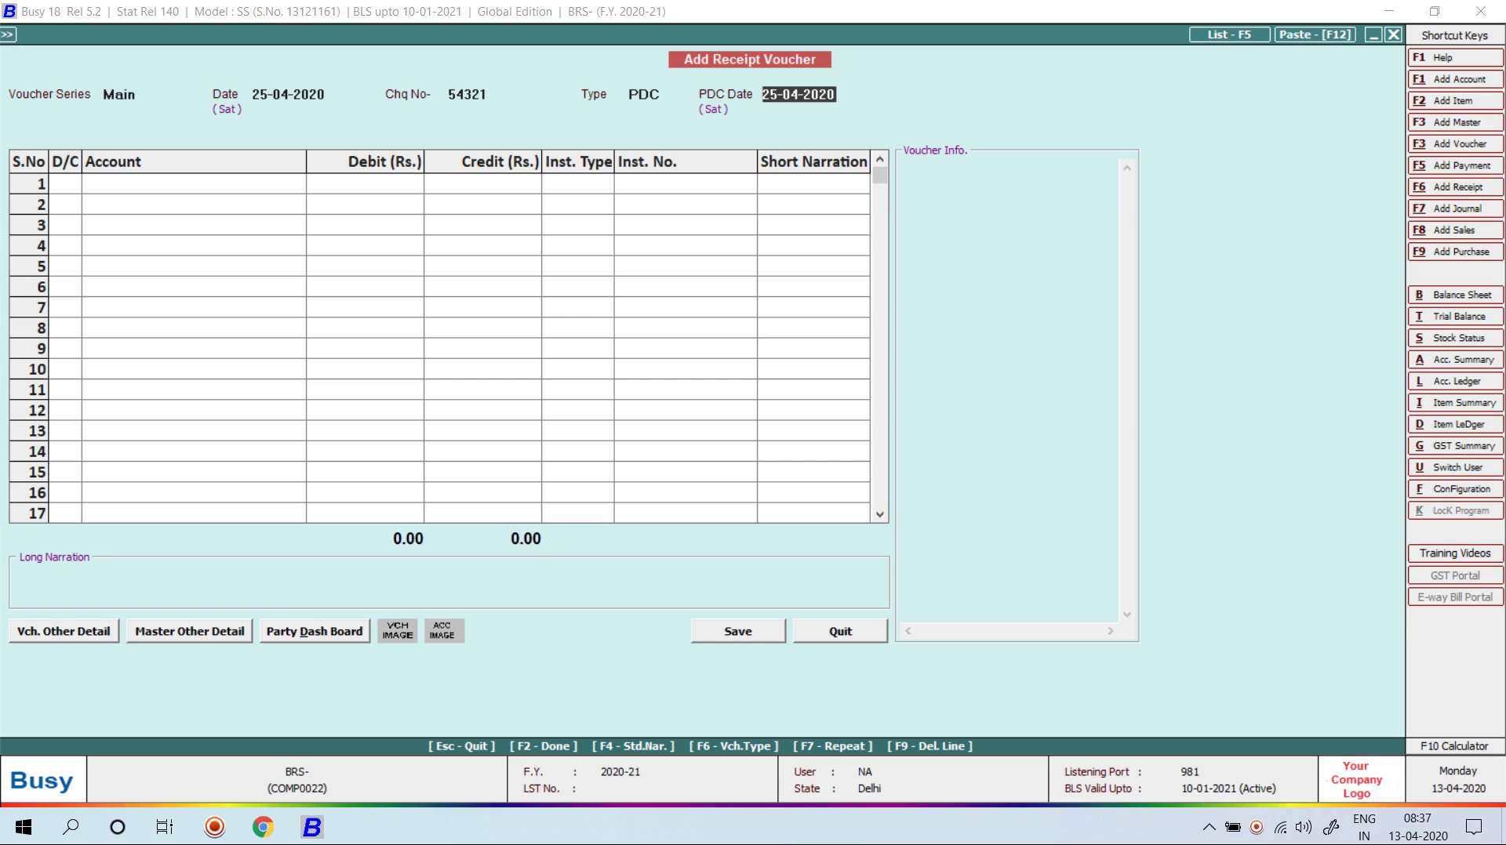
type("05-05-2020")
key("Return")
Step: Open a new account master for the second voucher's first credit line
key("Return")
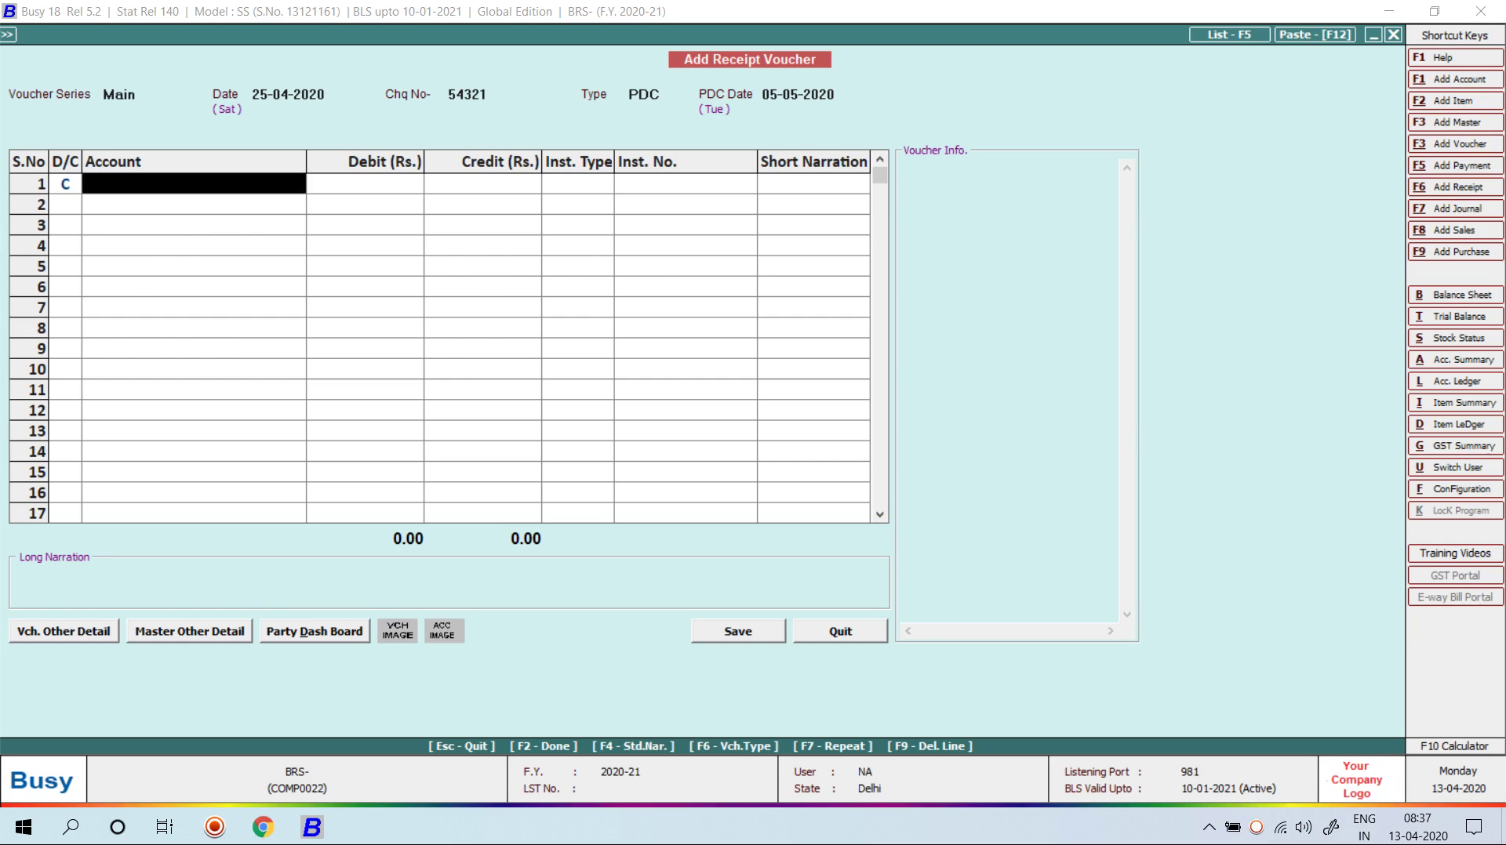
key("F3")
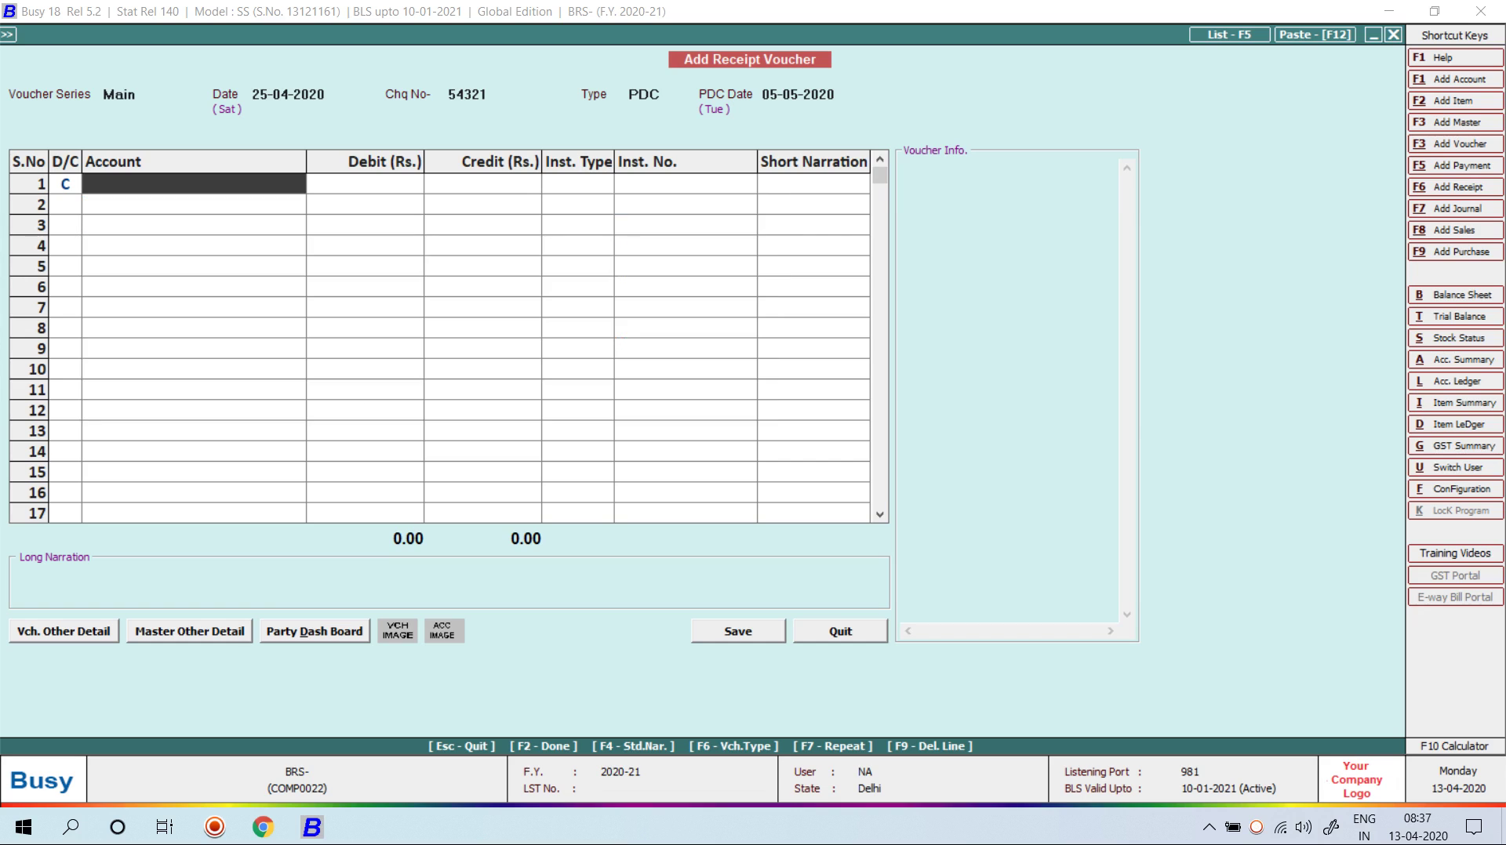
type("ma")
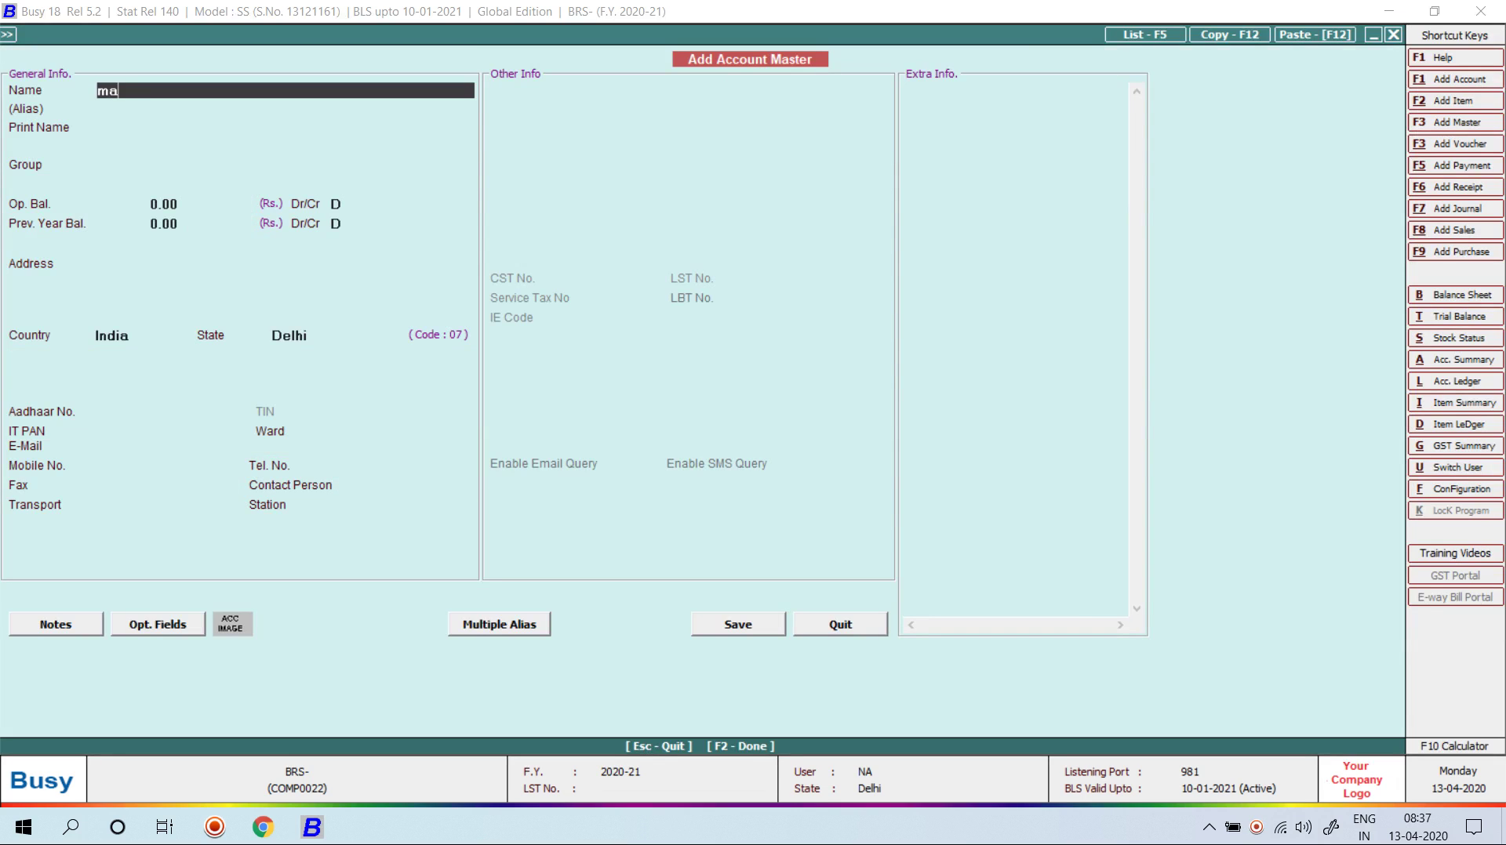
type("hadav")
key("BackSpace")
key("BackSpace")
key("BackSpace")
key("BackSpace")
key("BackSpace")
key("BackSpace")
key("BackSpace")
Step: Name the new account MOHIT KUMAR TRADING COMPANY and assign it to the Sundry Debtors group
type("MOHIT KUMAR TRADING C")
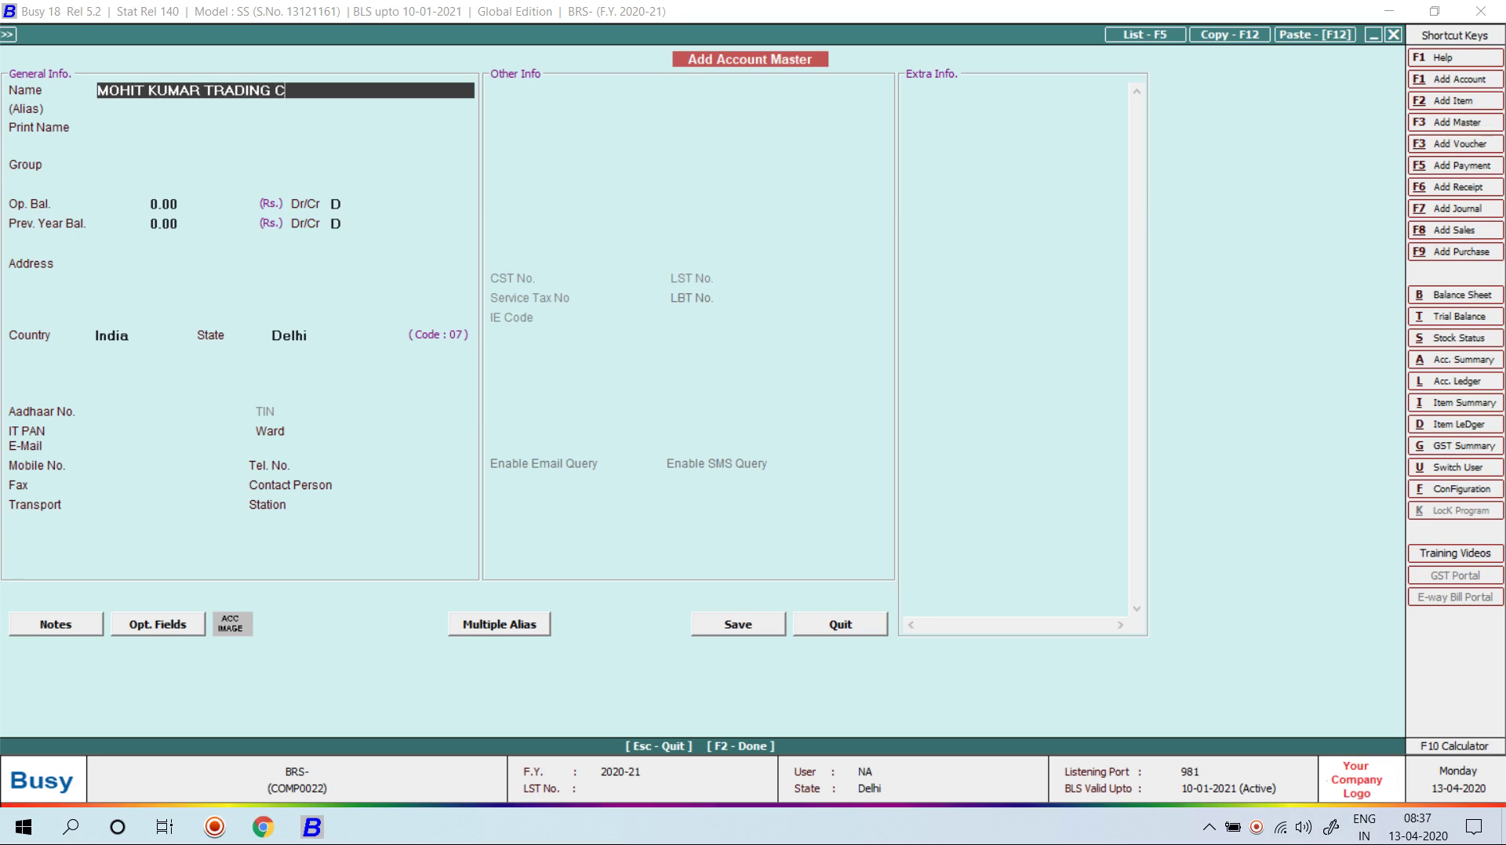
type("OMPANY")
key("Return")
key("Return")
key("Return")
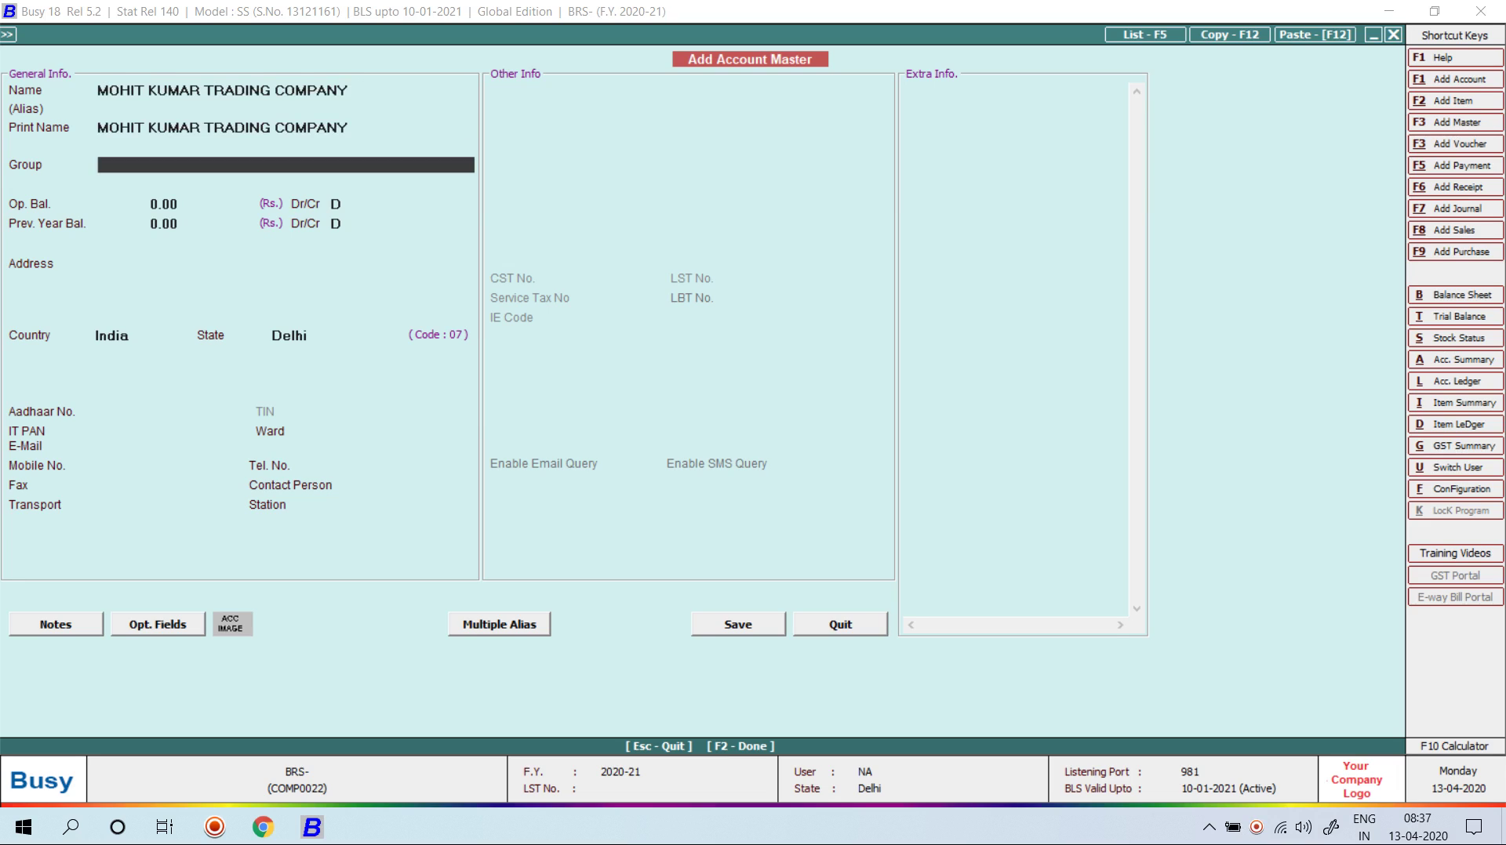
type("SUN")
key("Down")
key("Return")
Step: Leave the remaining account details at their defaults and save the new trading company account
key("Return")
key("Return")
key("Return")
key("Return")
key("Return")
key("F2")
key("Return")
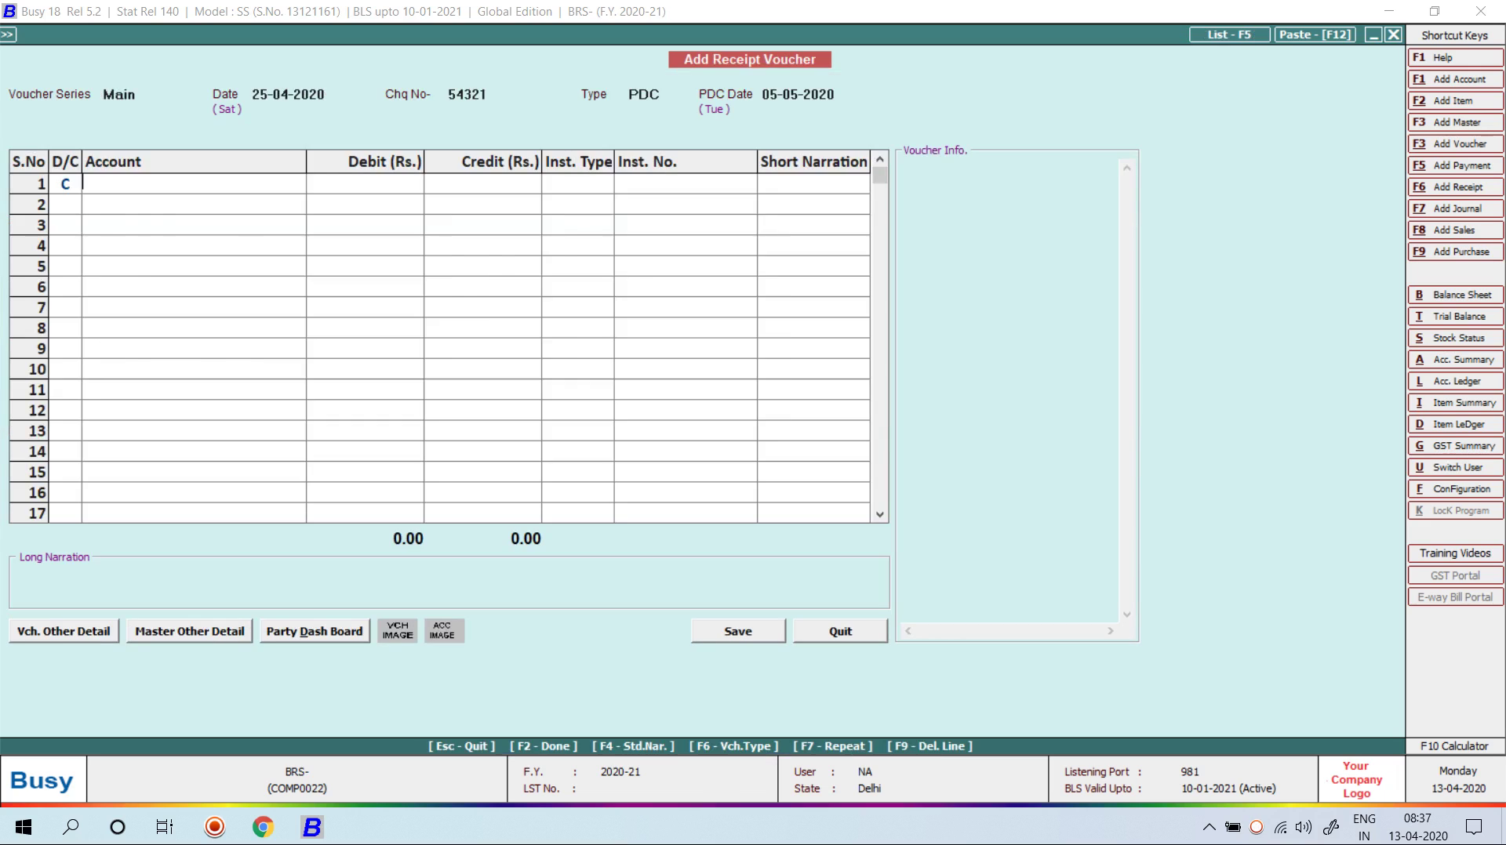
Step: Credit MOHIT KUMAR TRADING COMPANY with 35,000 on the first line, using instrument type CHQ. and instrument number 54321
key("Return")
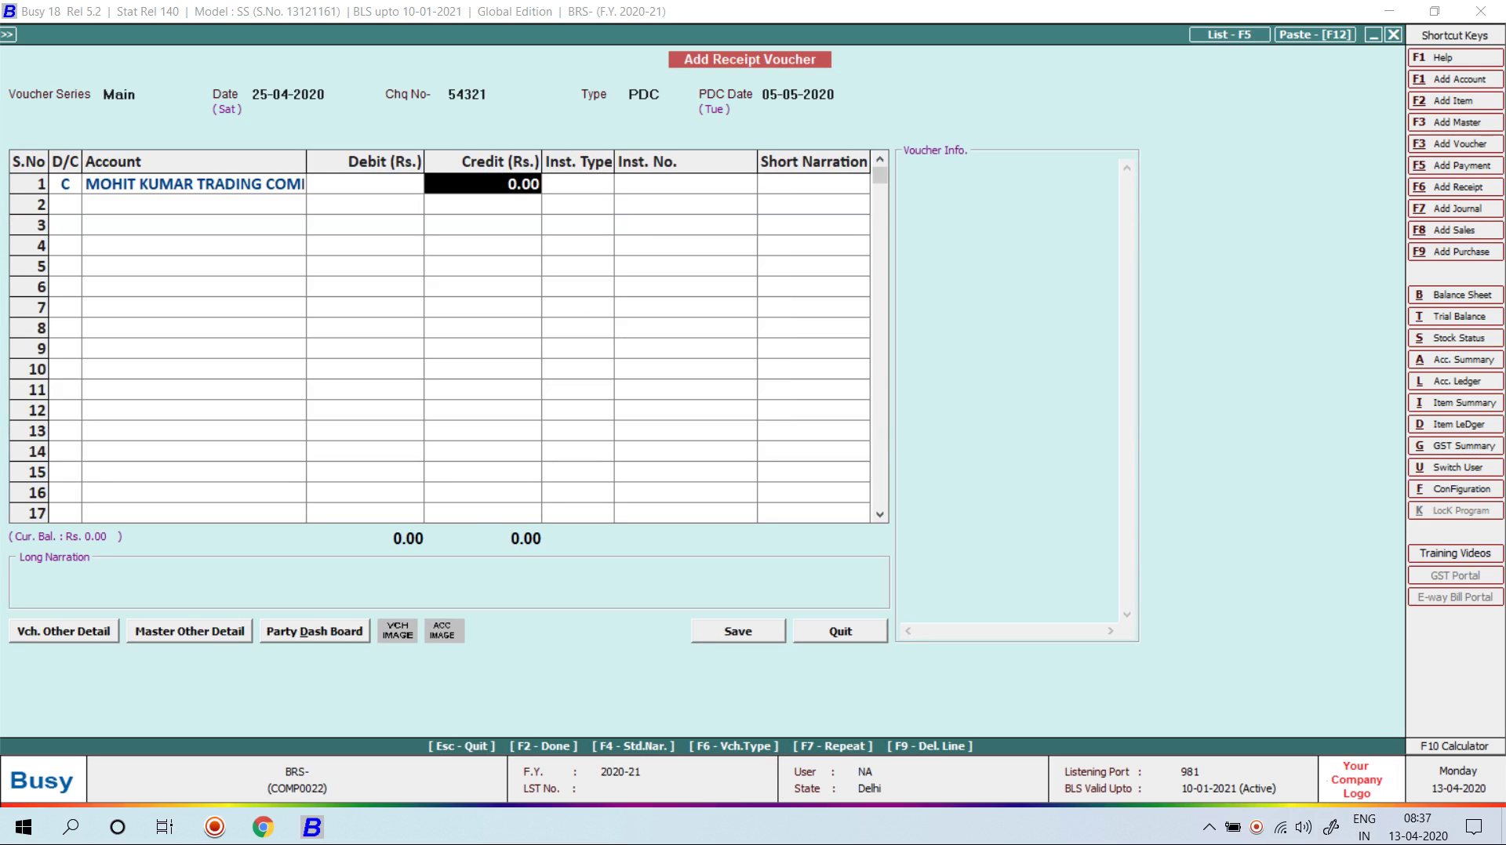
type("35000")
key("Return")
type("c")
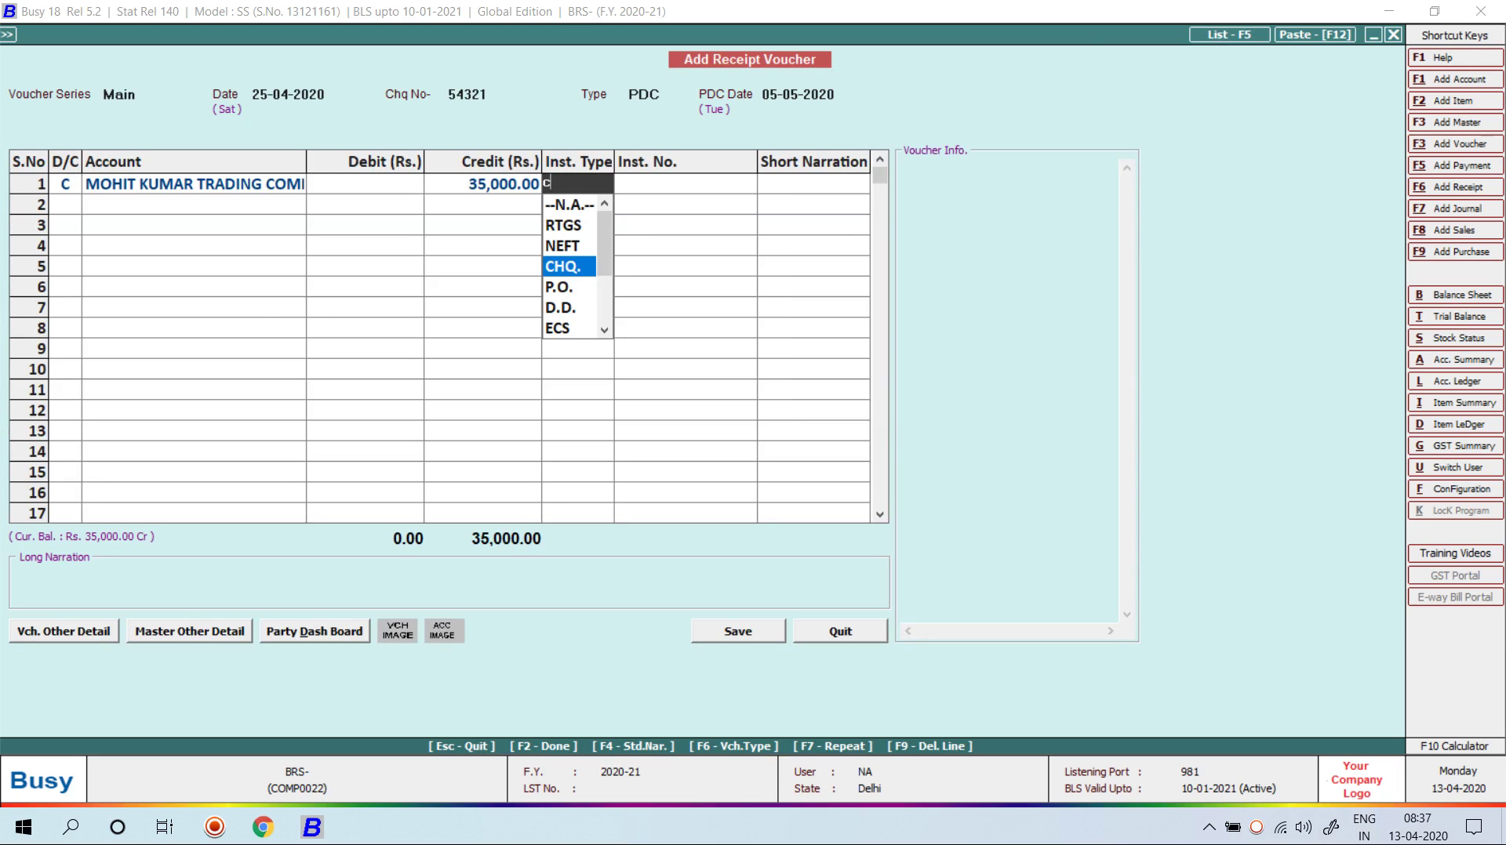
key("Return")
type("54321")
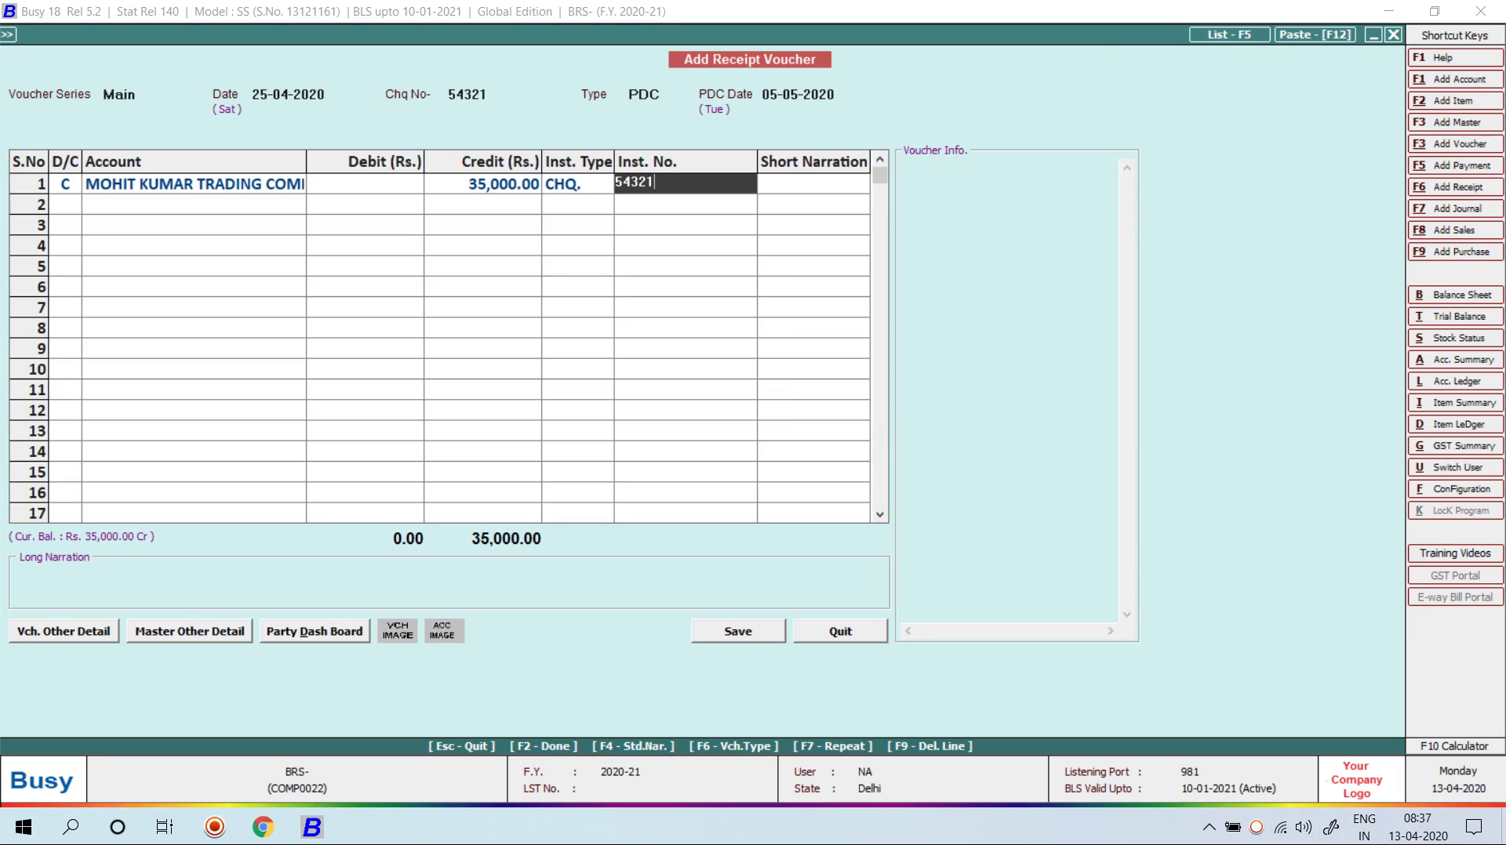
key("Return")
Step: Complete the balancing debit line against the HDFC bank account and save the PDC receipt voucher
key("Return")
key("Return")
key("Return")
key("Return")
key("Return")
key("Return")
key("Return")
key("Return")
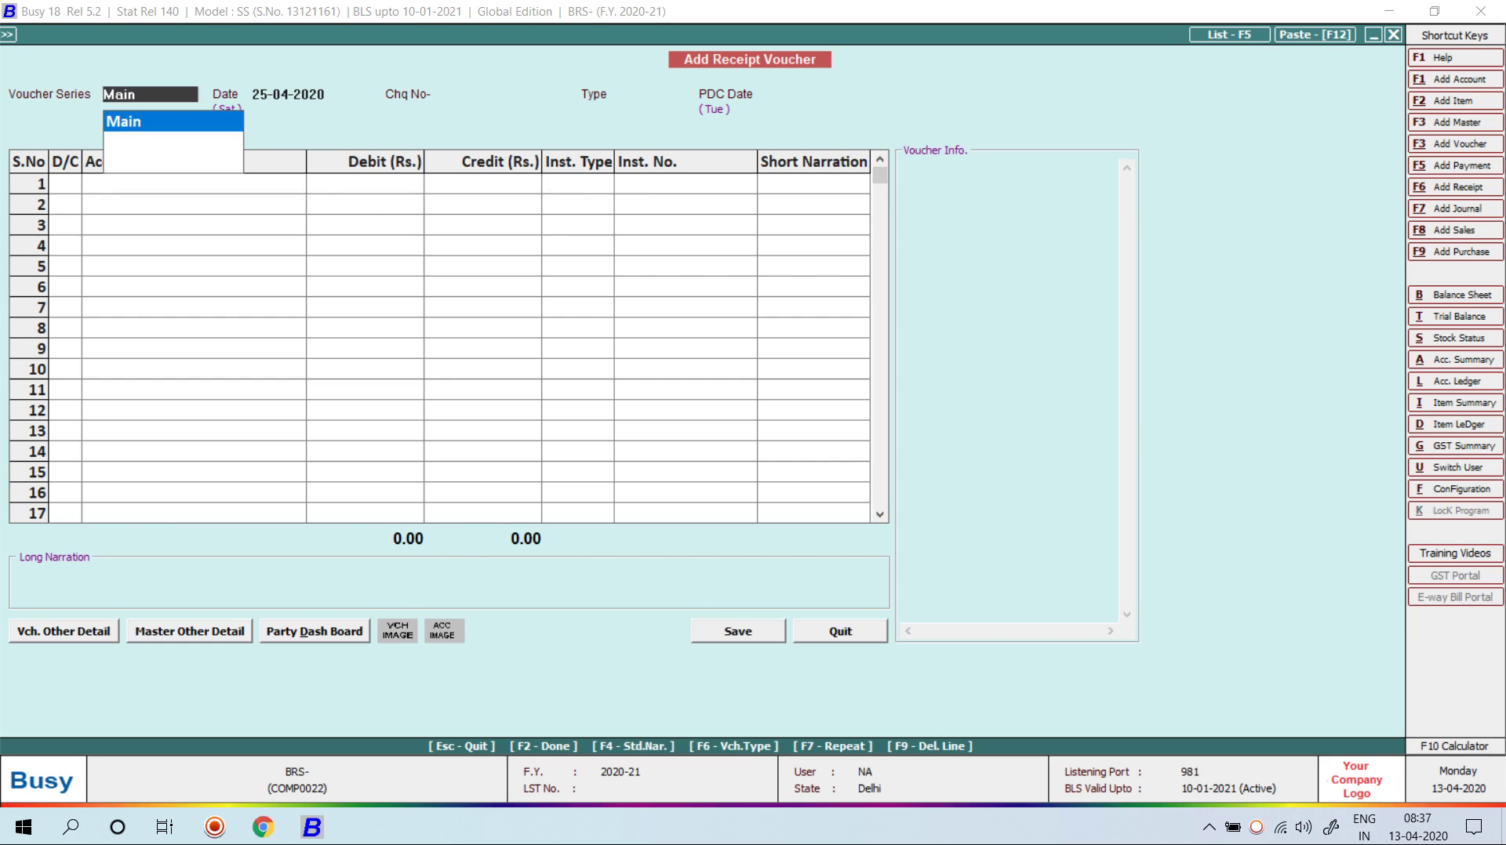
Step: Display the HDFC bank account's ledger from 01-04-2020 to 25-04-2020 and review its latest entries
key("alt+l")
type("HDF")
key("Return")
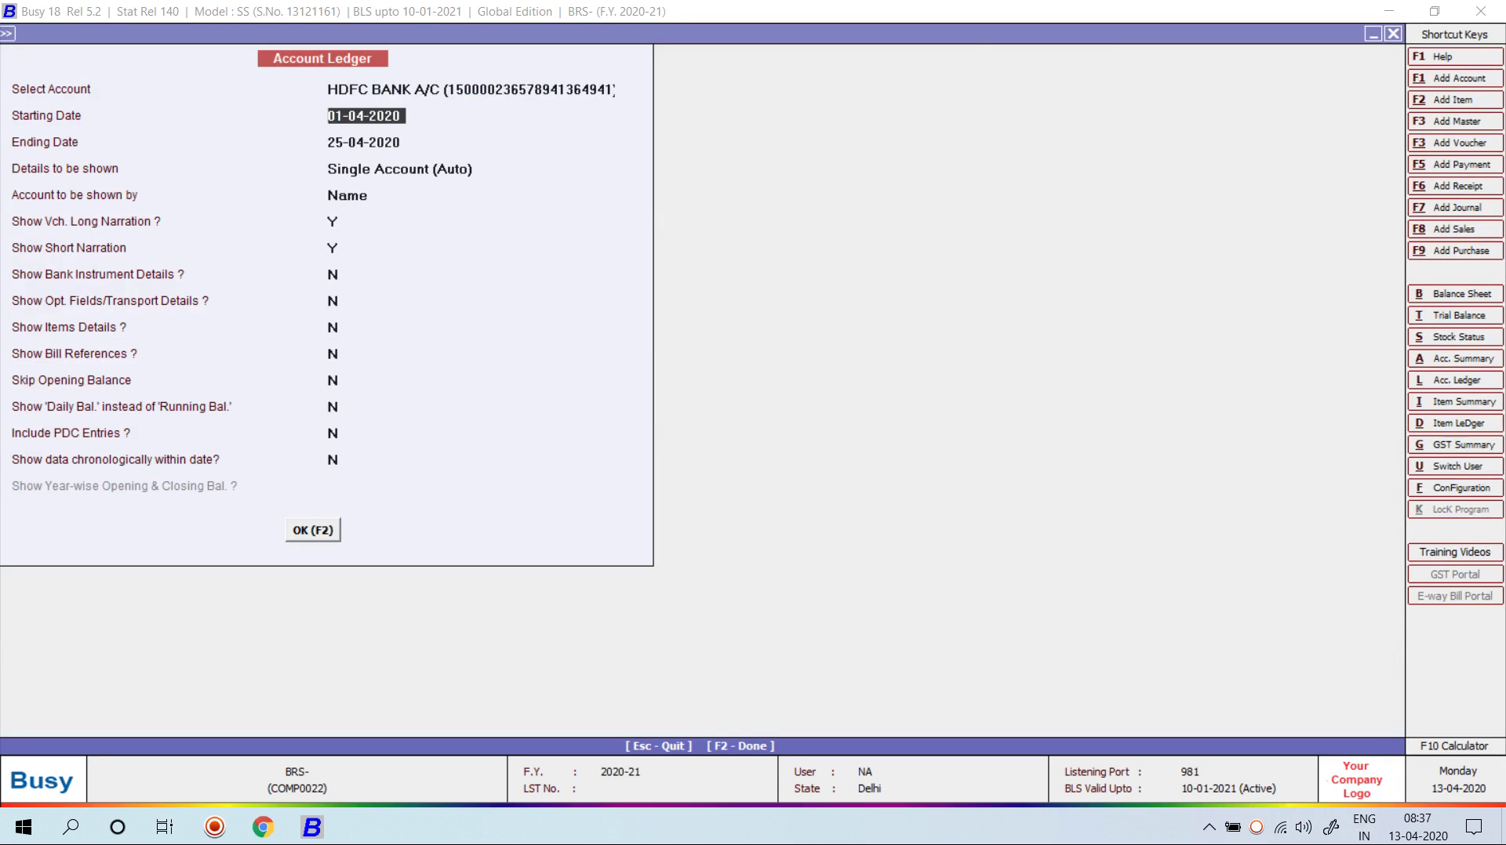
key("F2")
scroll(572, 357, "down", 3)
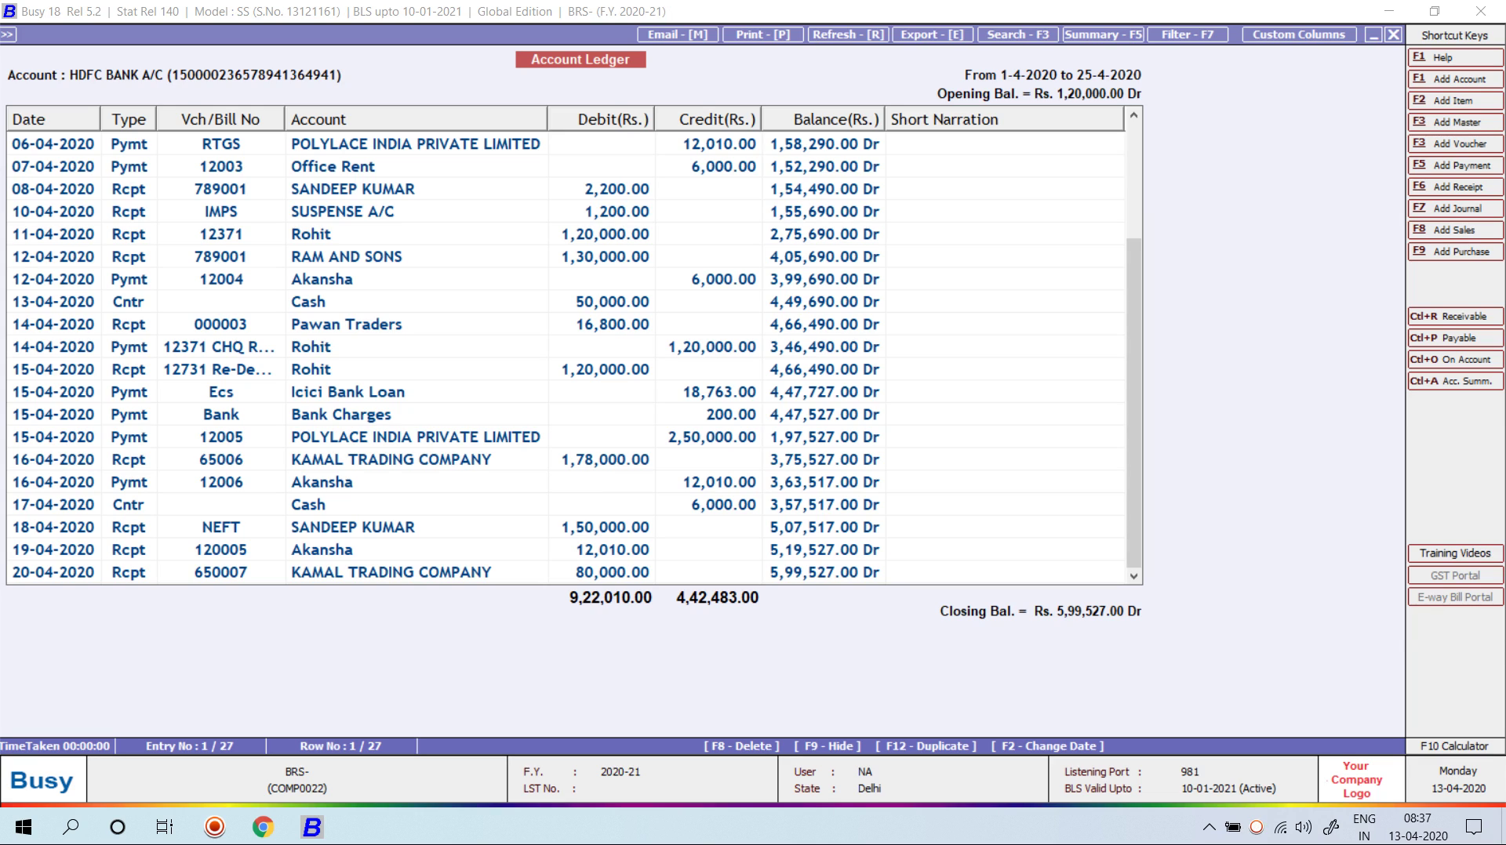
Step: Regenerate the HDFC bank ledger for the same period with Include PDC Entries set to Y
key("Escape")
key("Return")
key("Return")
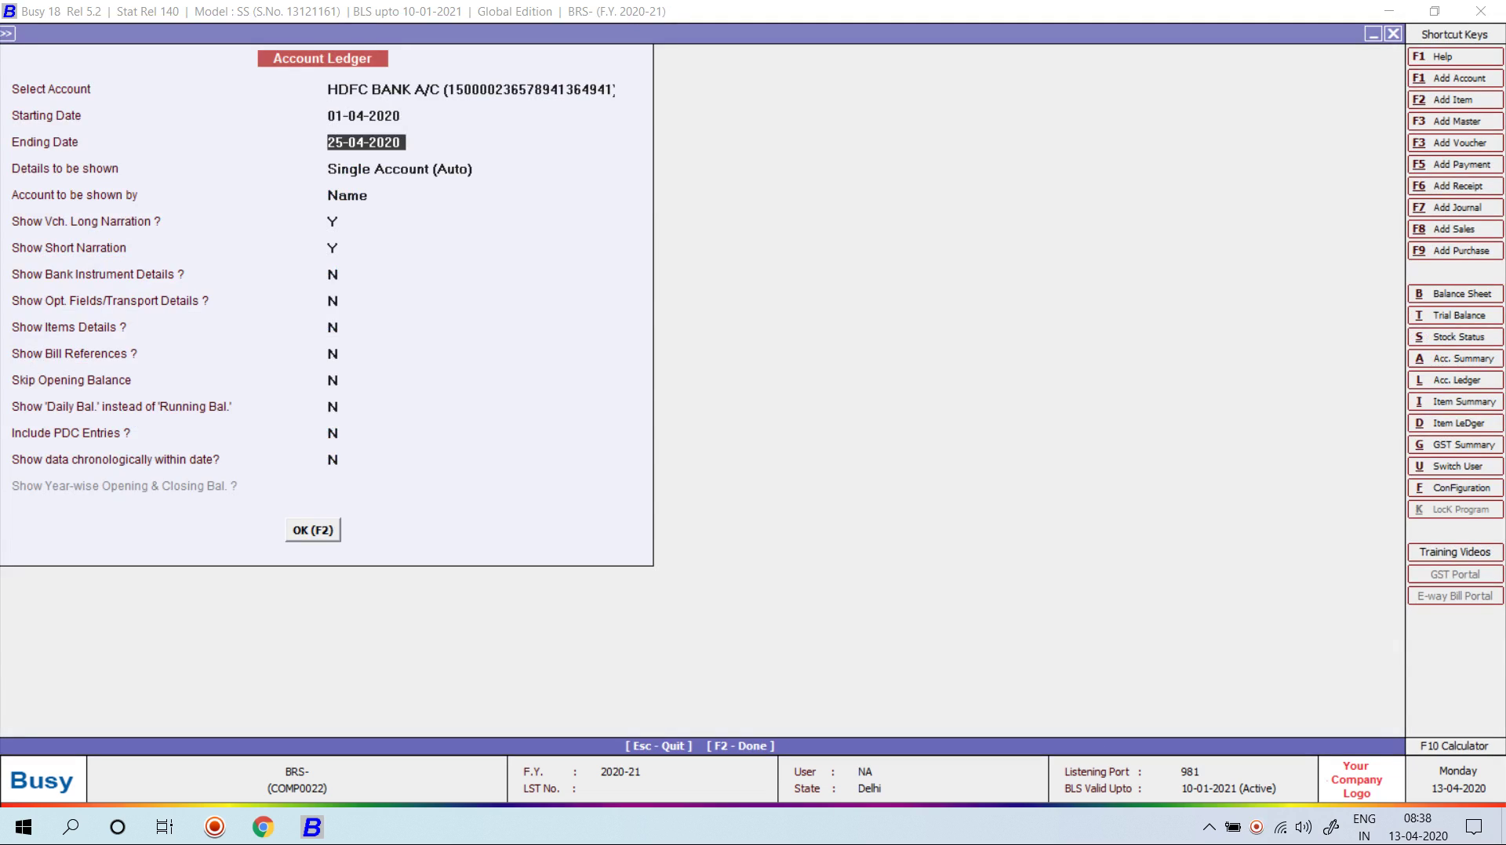
key("Return")
key("Return")
key("Return")
key("Return")
key("Return")
key("Return")
key("Return")
key("Return")
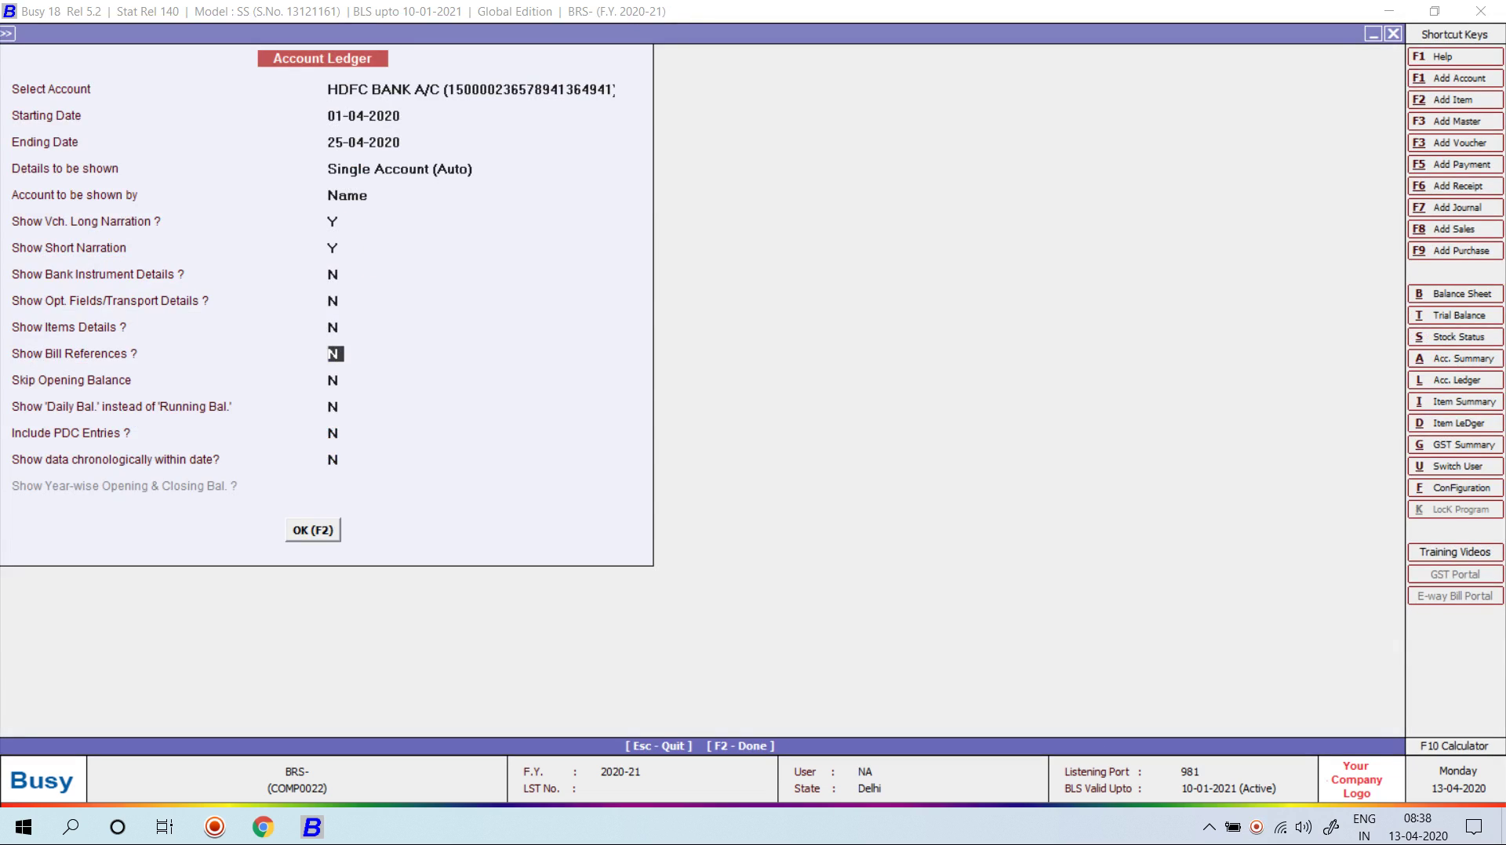
key("Return")
key("Return")
key("Return")
key("Return")
key("Return")
key("Return")
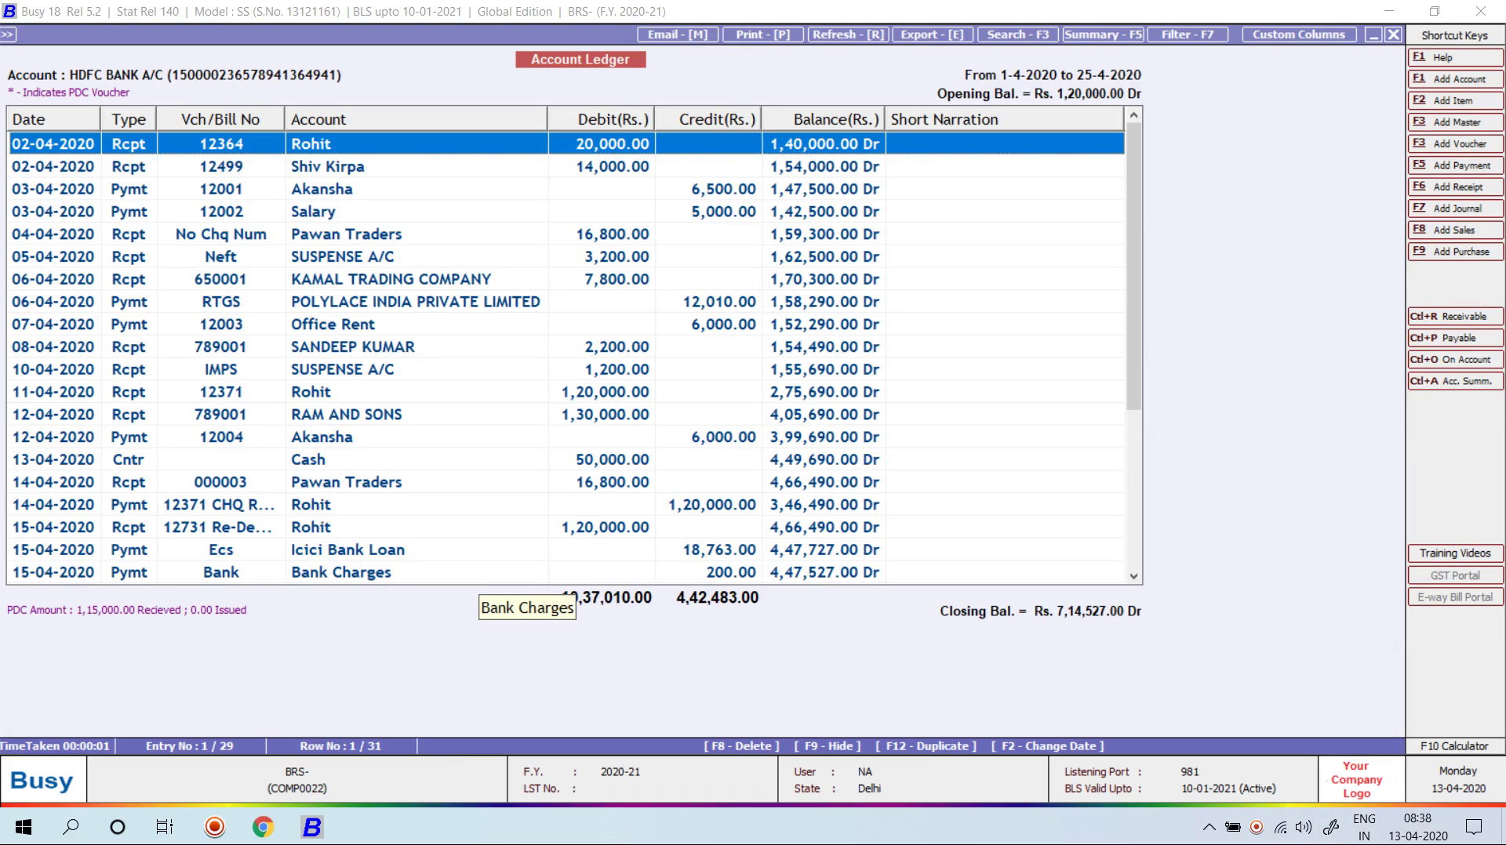
Step: Examine the PDC receipts and their PDC dates at the end of the bank ledger, and close the report
key("Down")
key("Down")
key("Down")
key("Down")
key("Down")
key("Down")
key("Down")
key("Down")
key("Down")
key("Down")
key("Down")
key("Down")
key("Down")
key("Down")
key("Down")
key("Down")
key("Down")
key("Down")
key("Down")
key("Down")
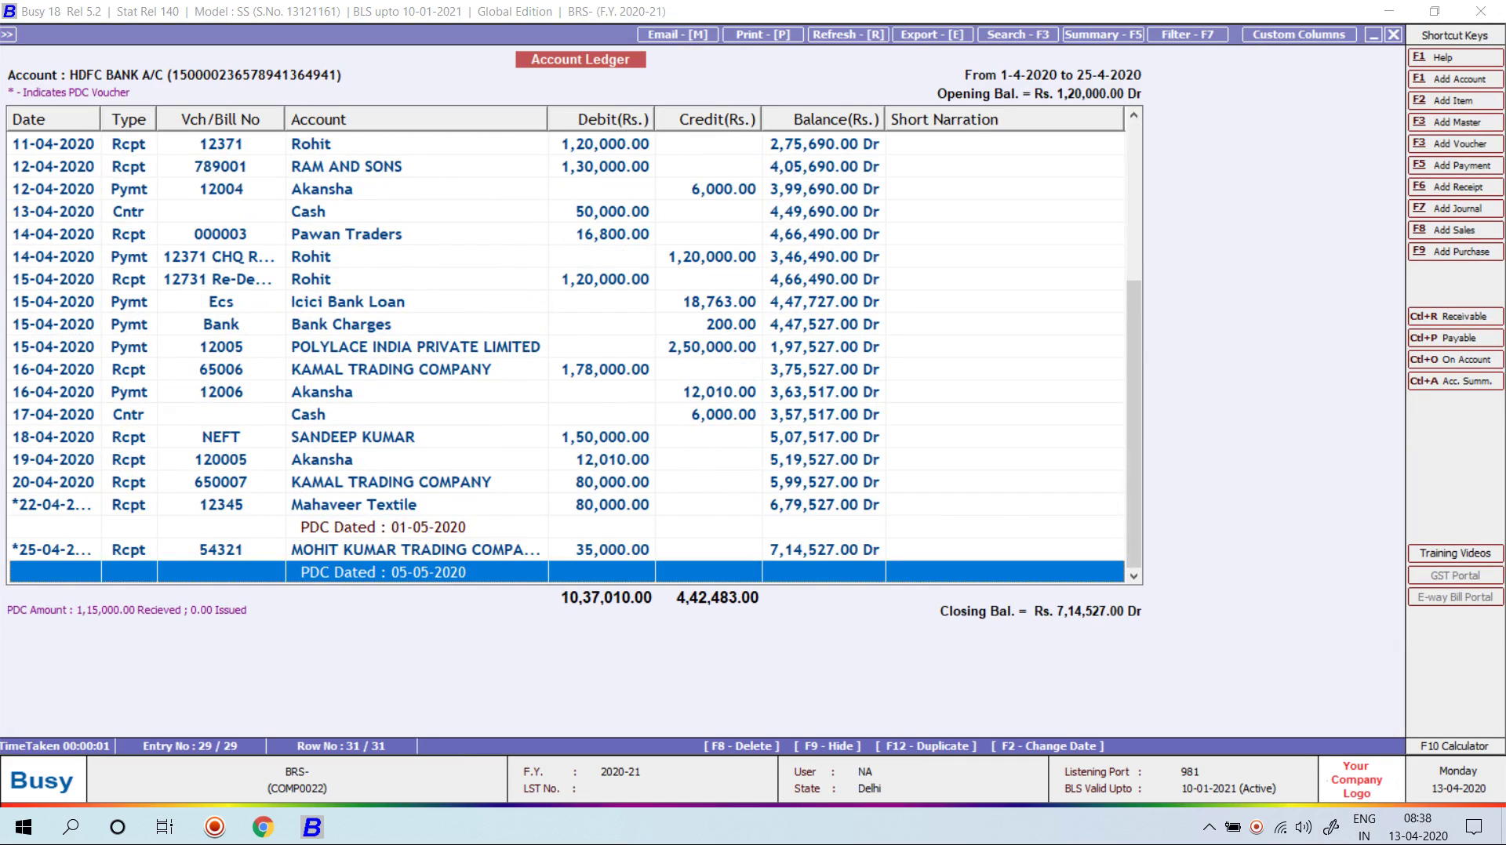
key("Up")
key("Up")
key("Up")
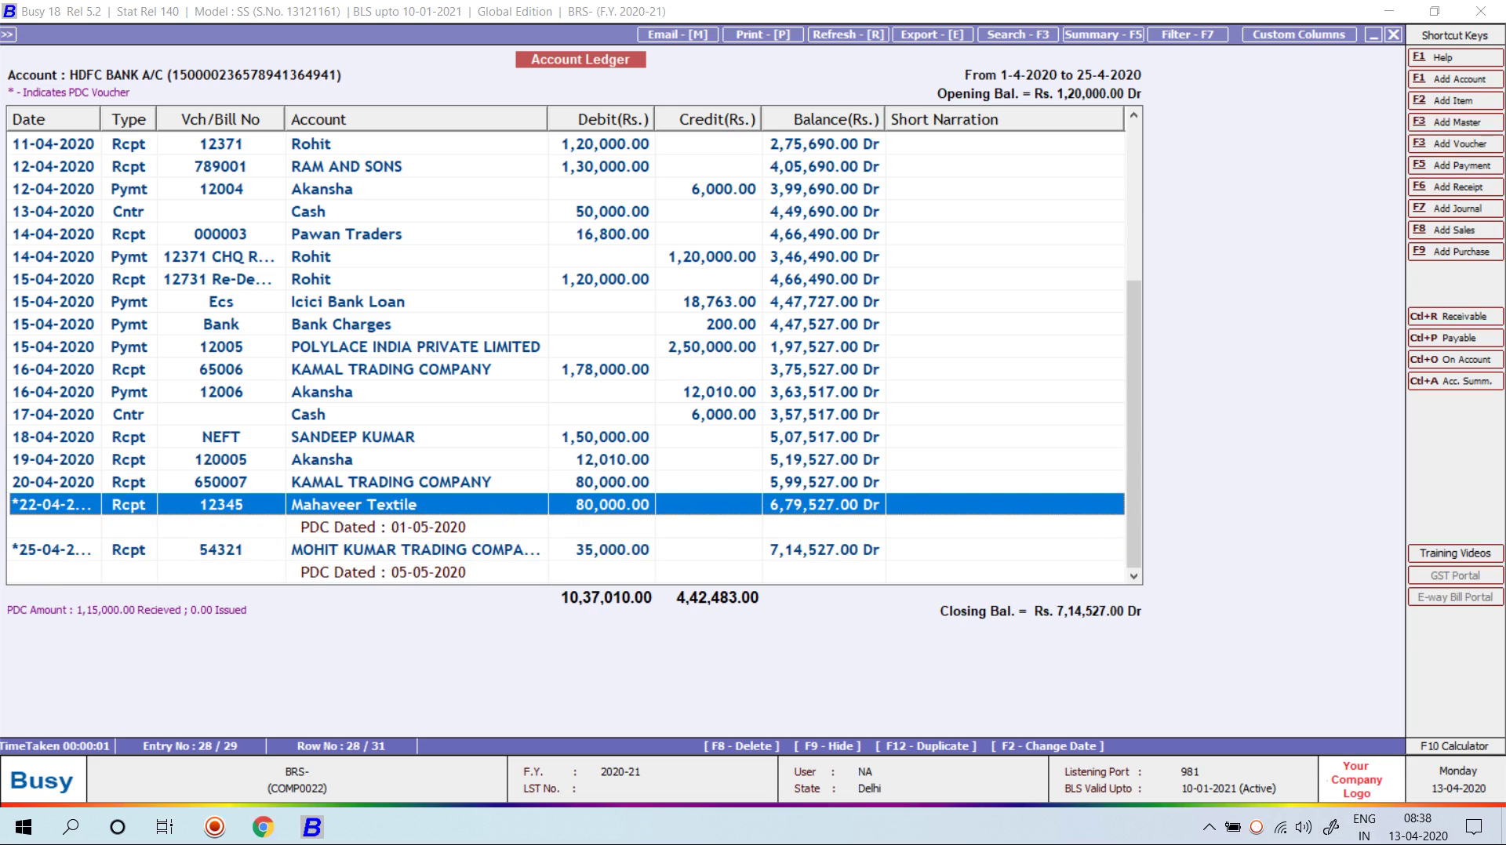
key("Down")
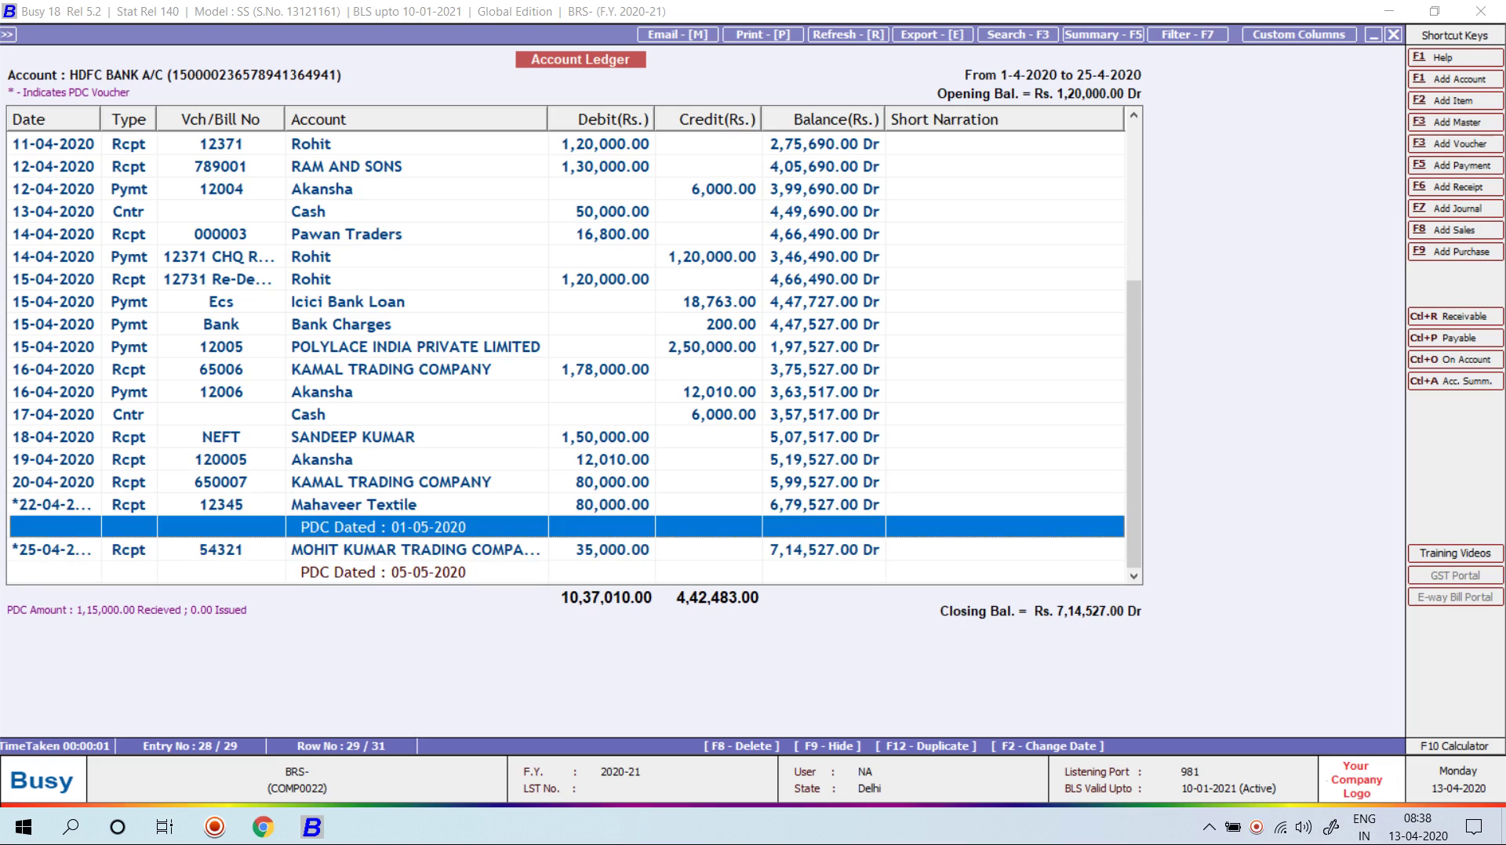
key("Down")
key("Down")
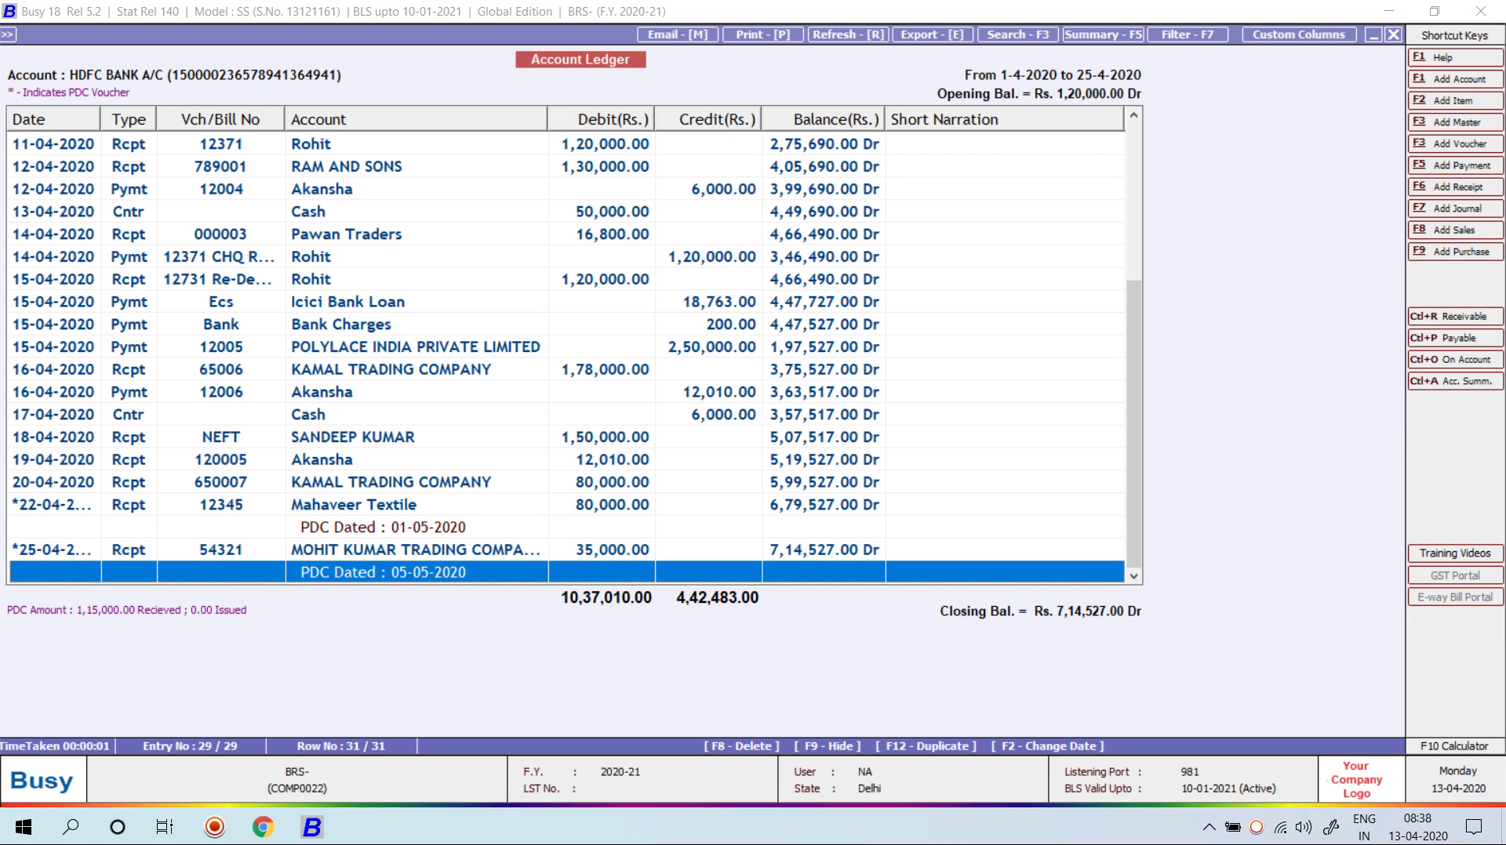
key("Escape")
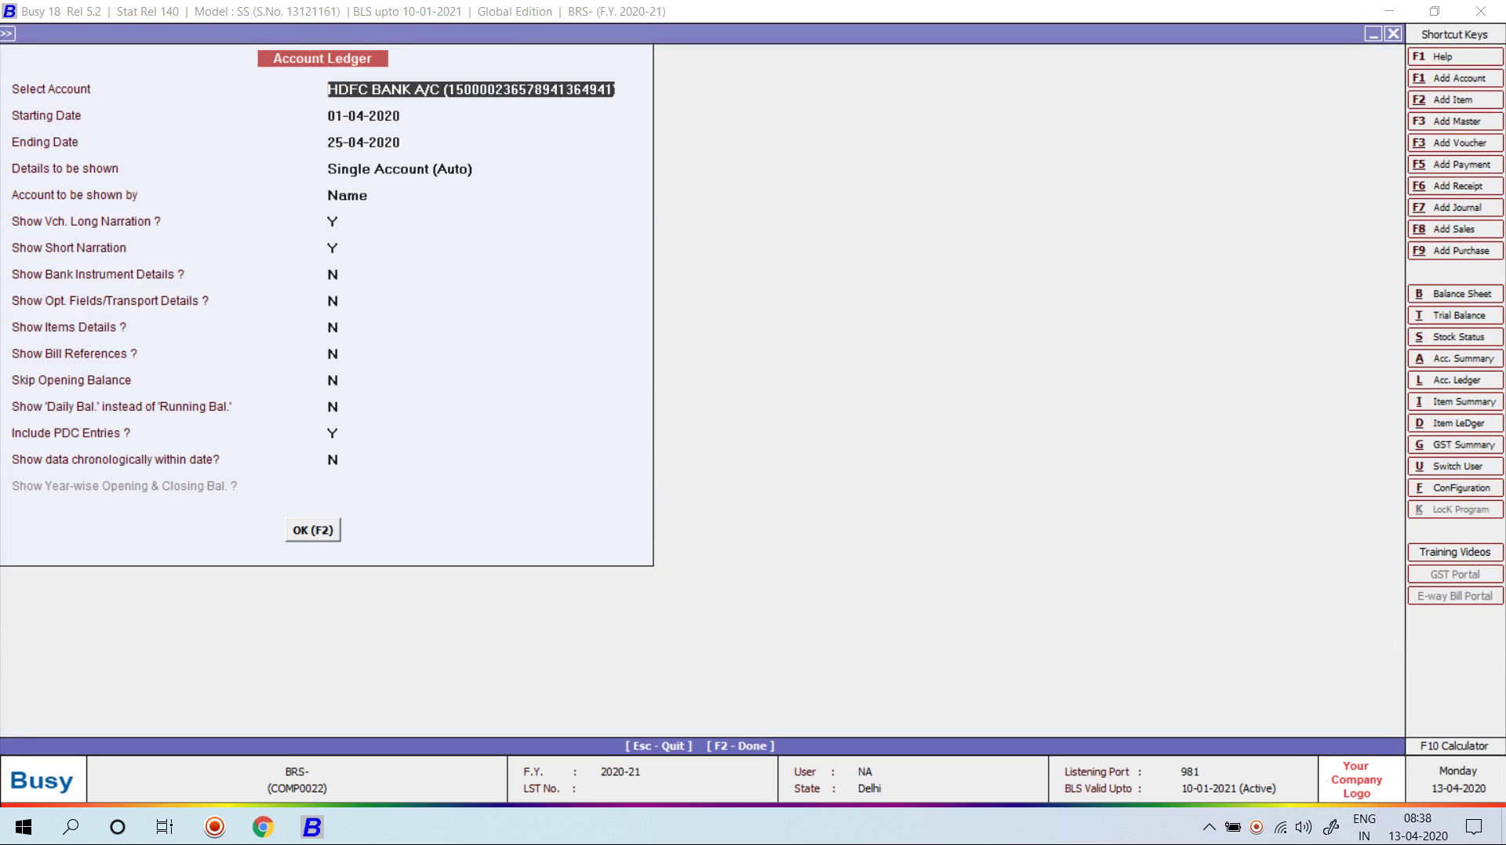
key("F6")
key("Escape")
key("Escape")
key("Escape")
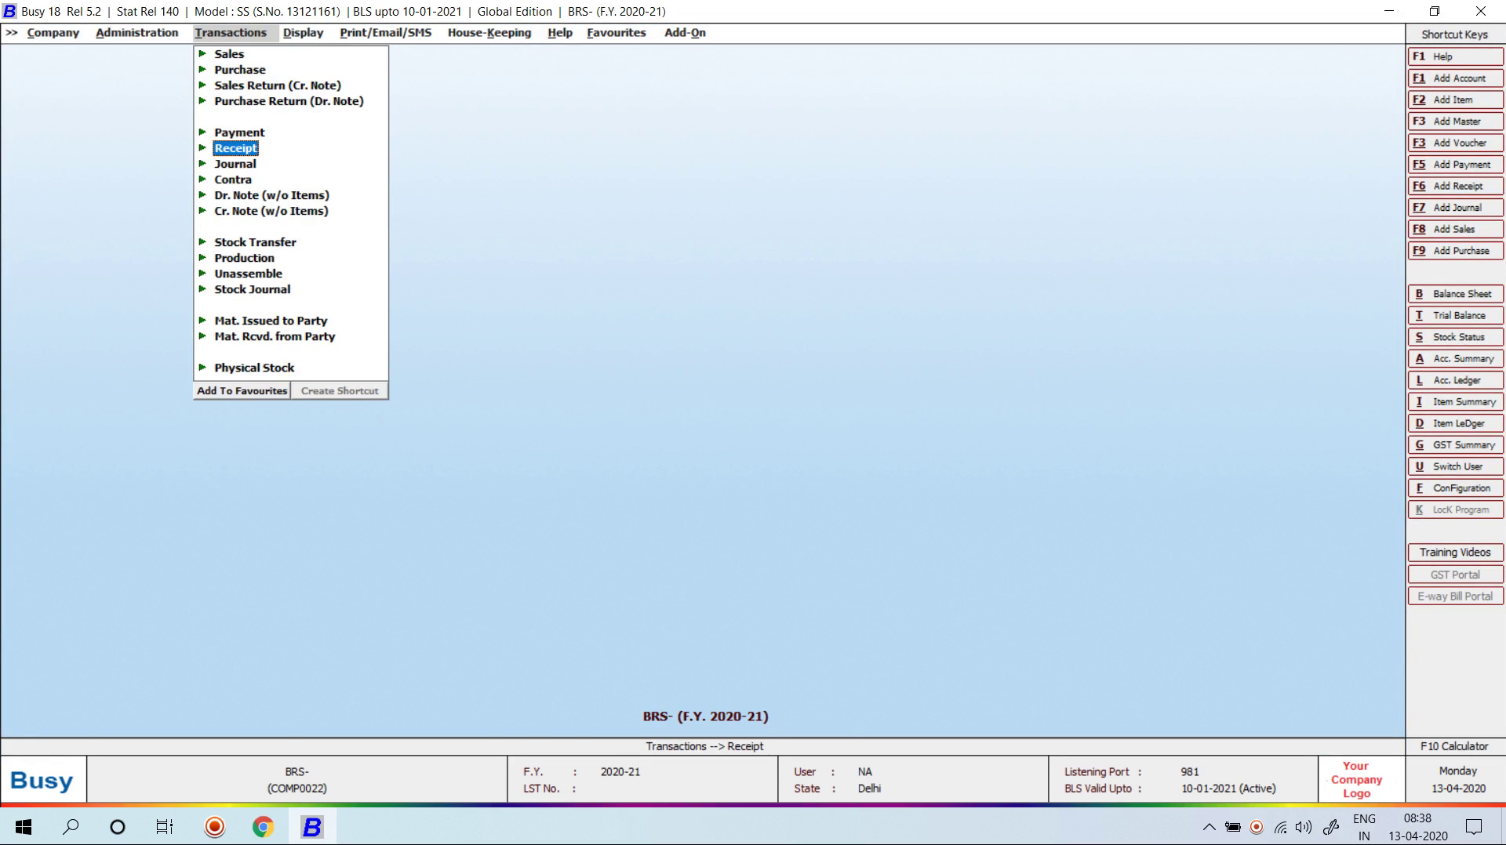
Step: Generate the PDC Details report for all banks from 1-4-2020 to 5-5-2020
key("Right")
key("Down")
key("Down")
key("Down")
key("Down")
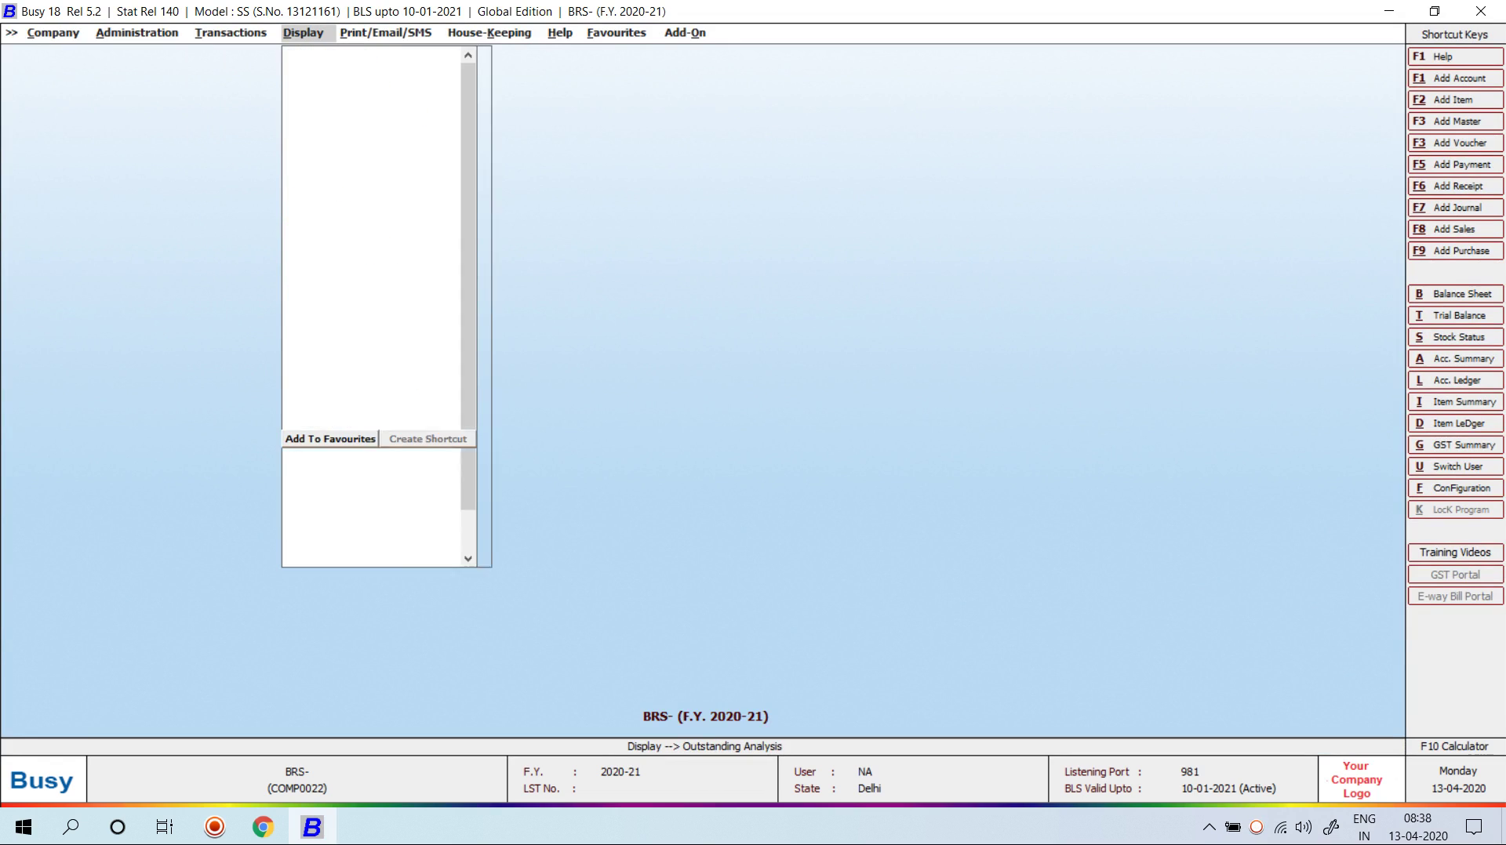
key("Return")
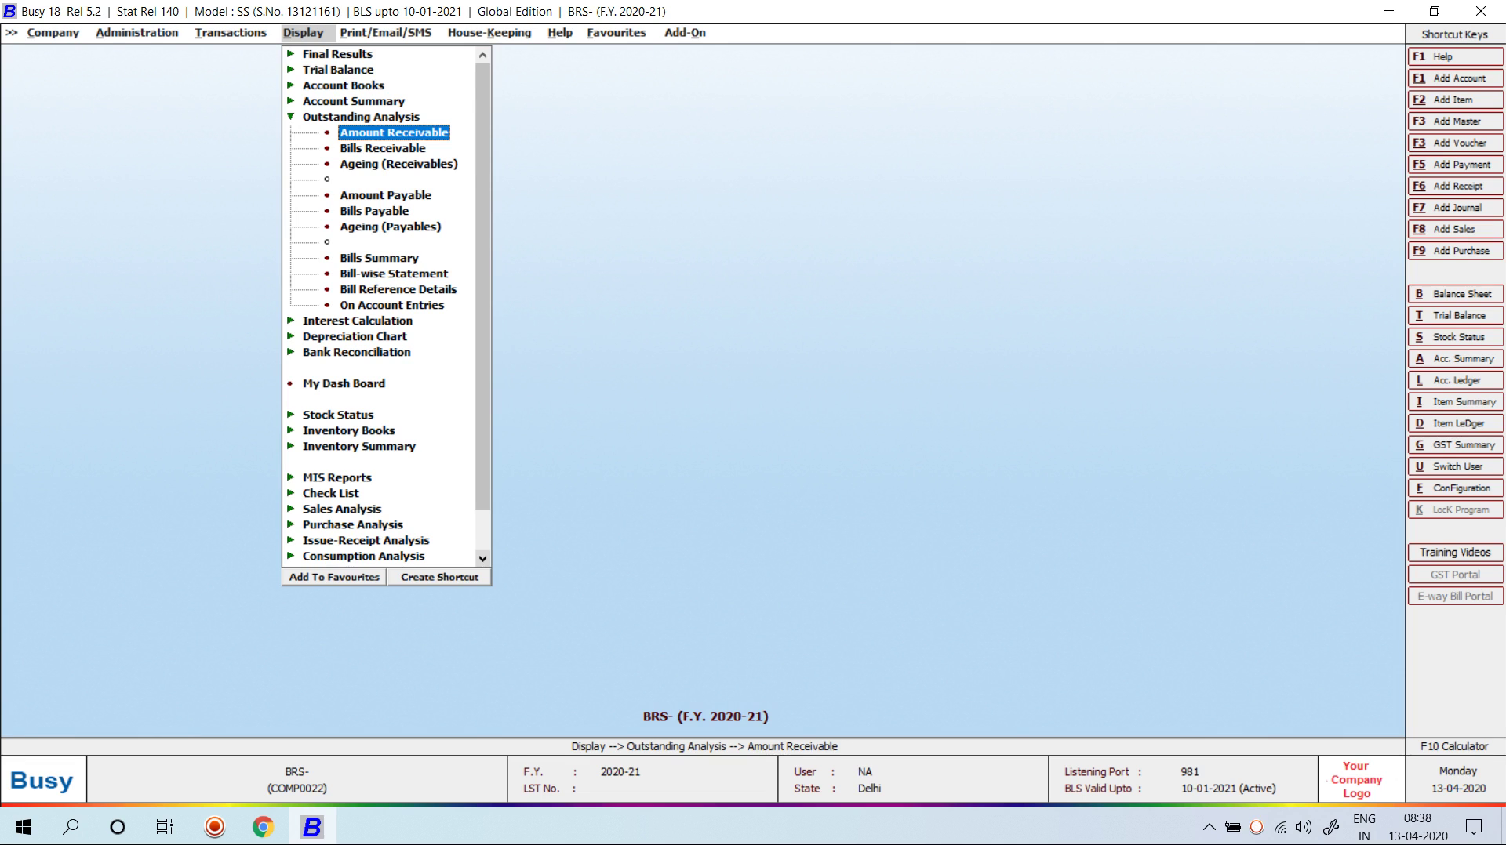
key("Left")
key("Up")
key("Return")
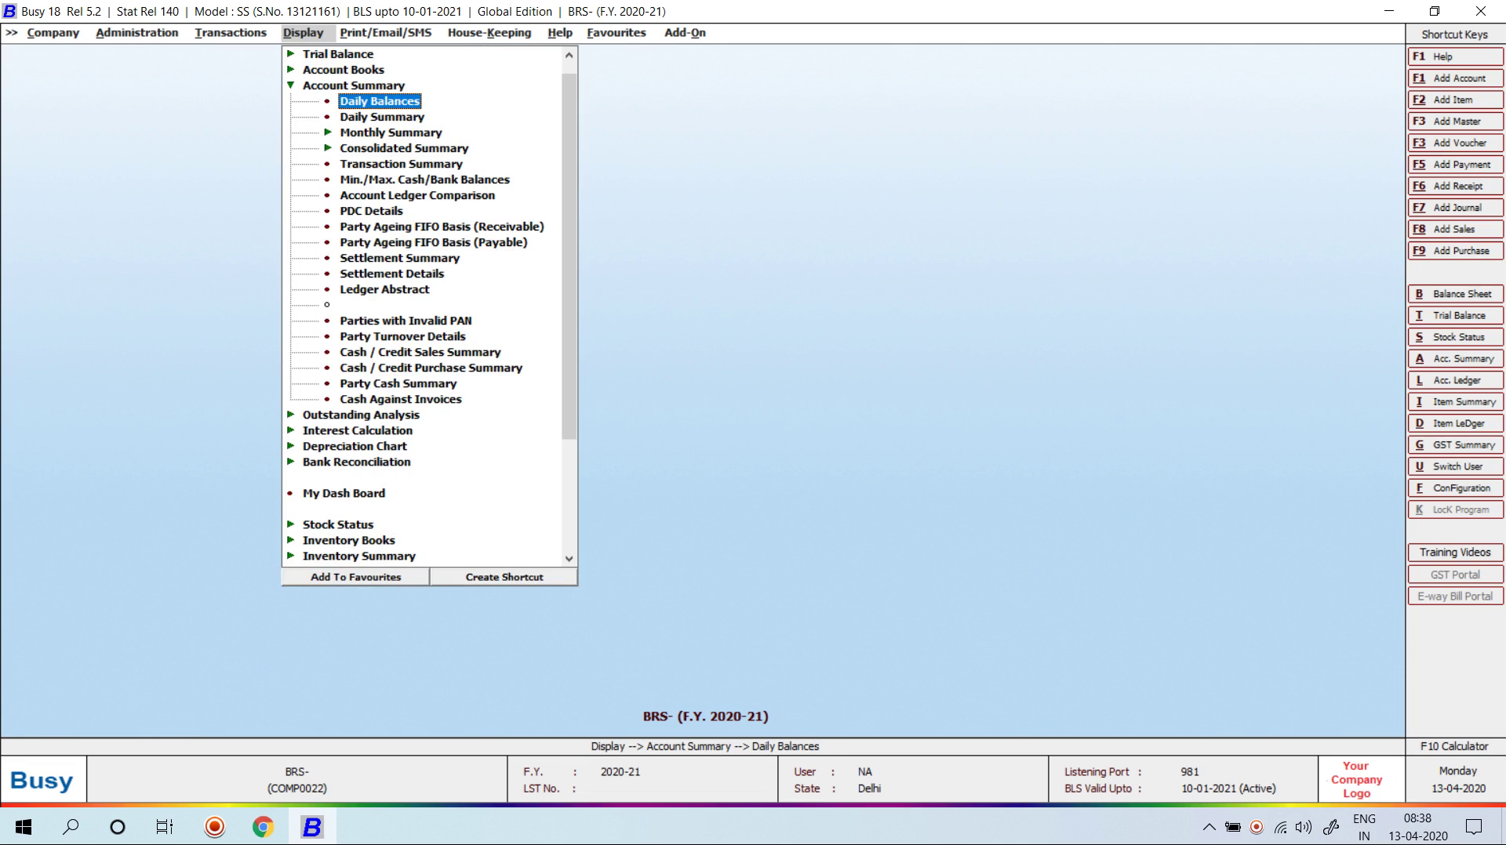
key("Down")
key("Down")
key("Down")
key("Down")
key("Down")
key("Down")
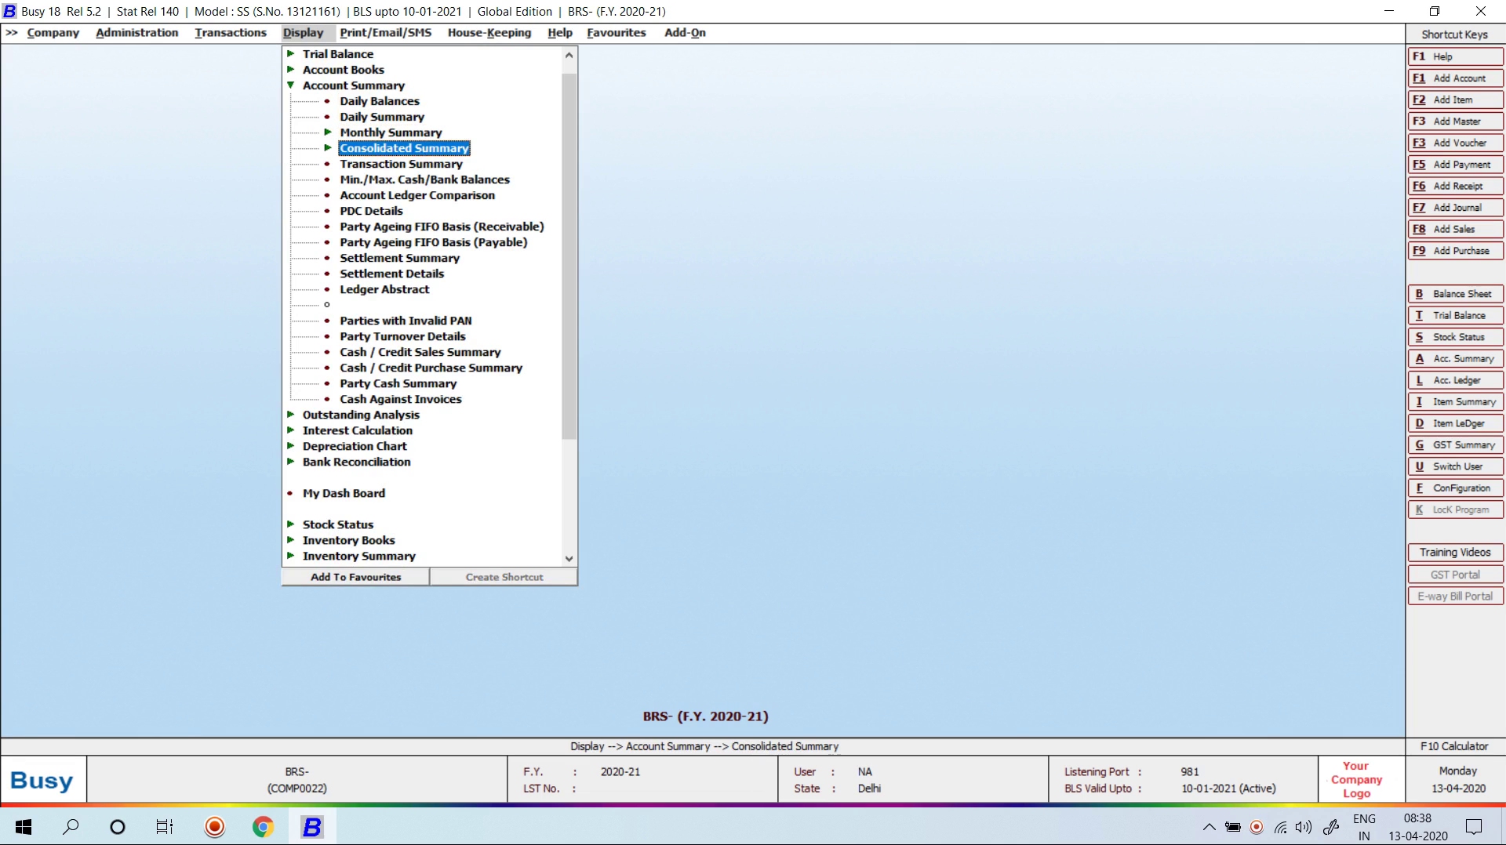
key("Down")
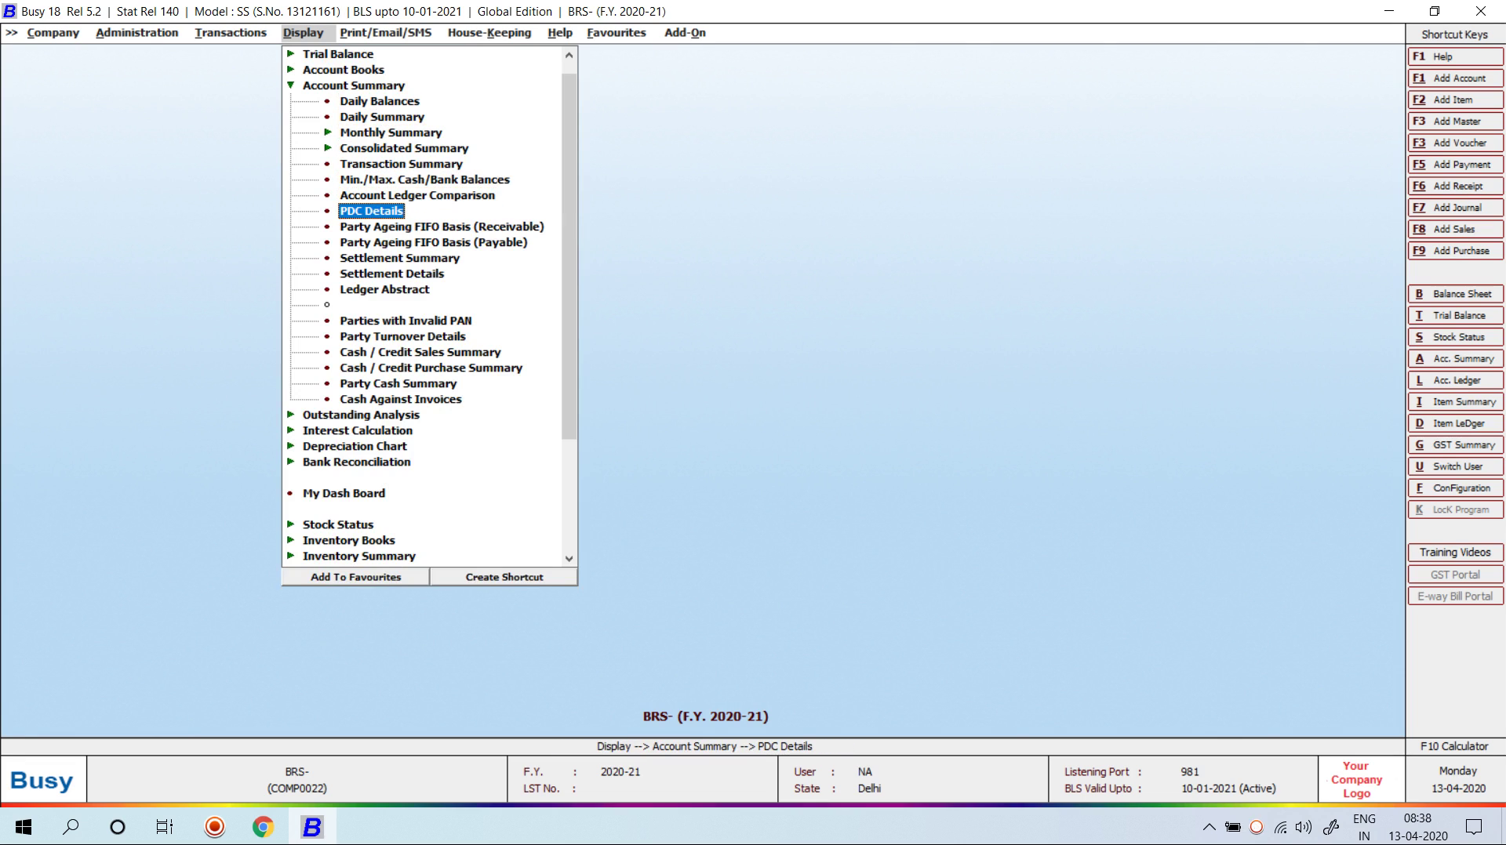
key("Return")
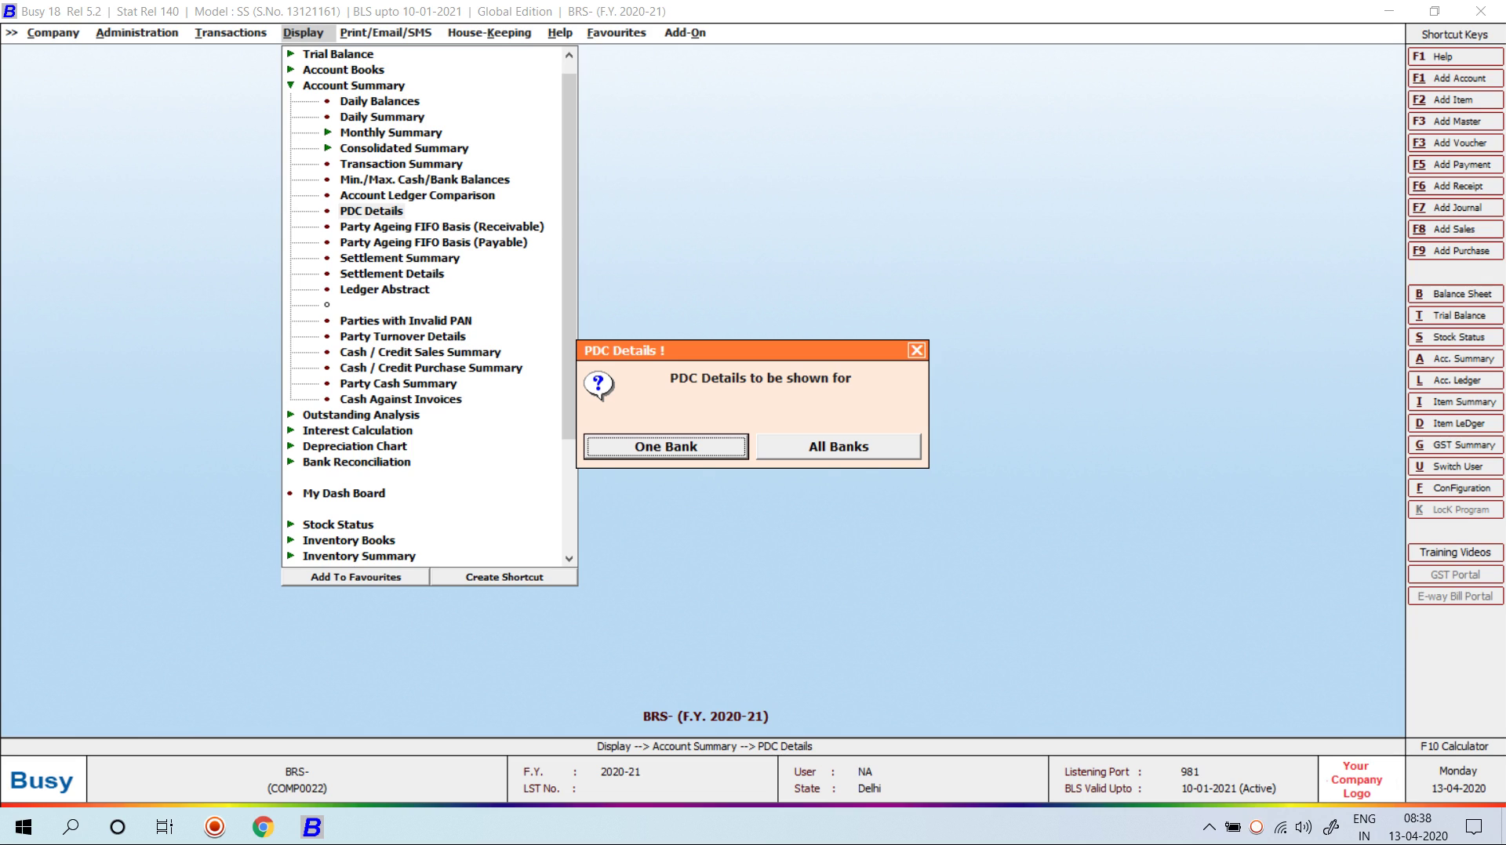
key("Right")
key("Return")
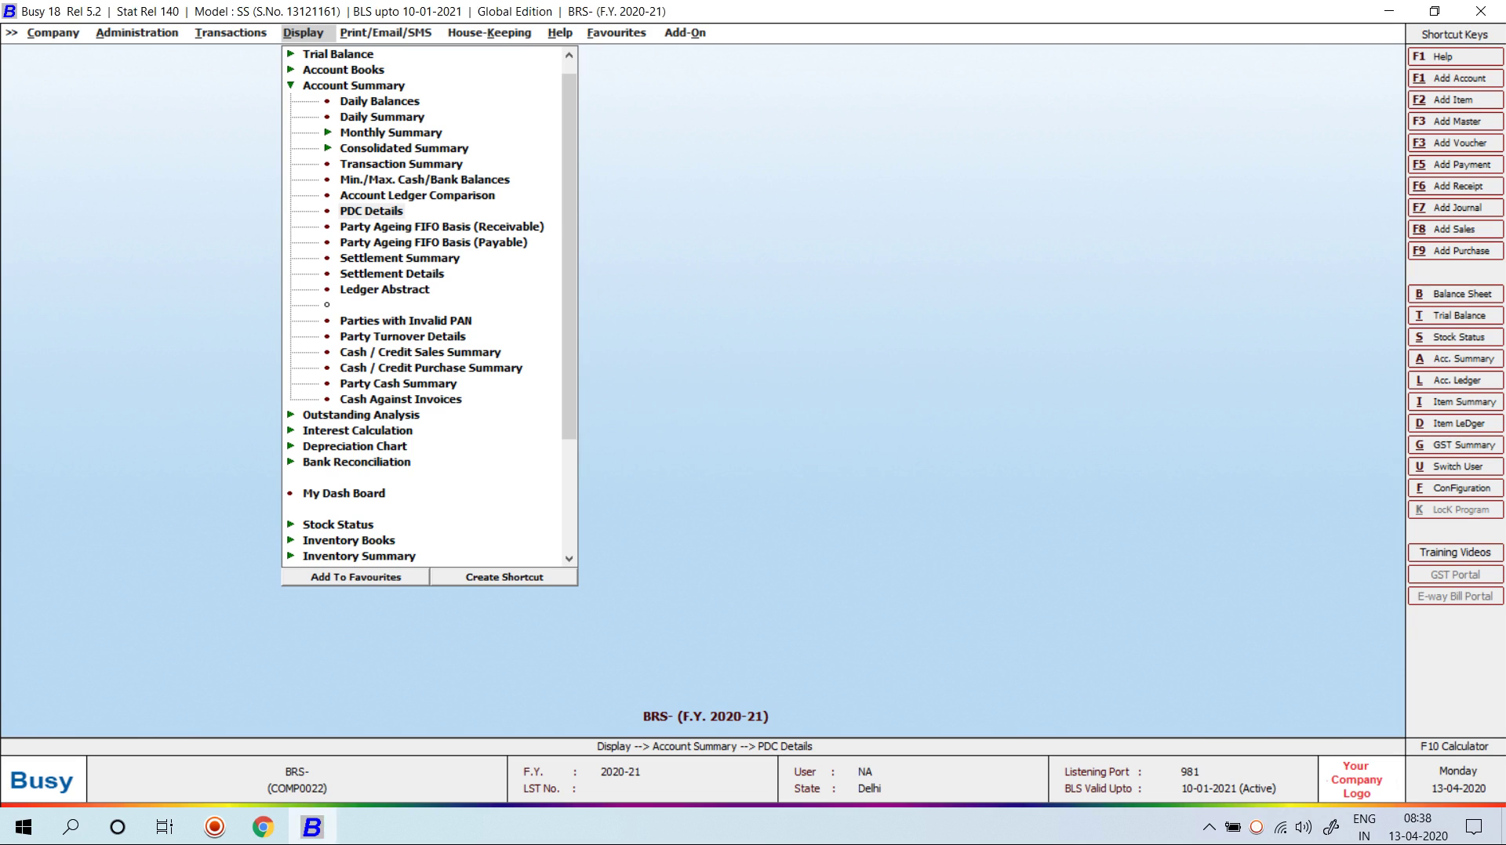
key("F2")
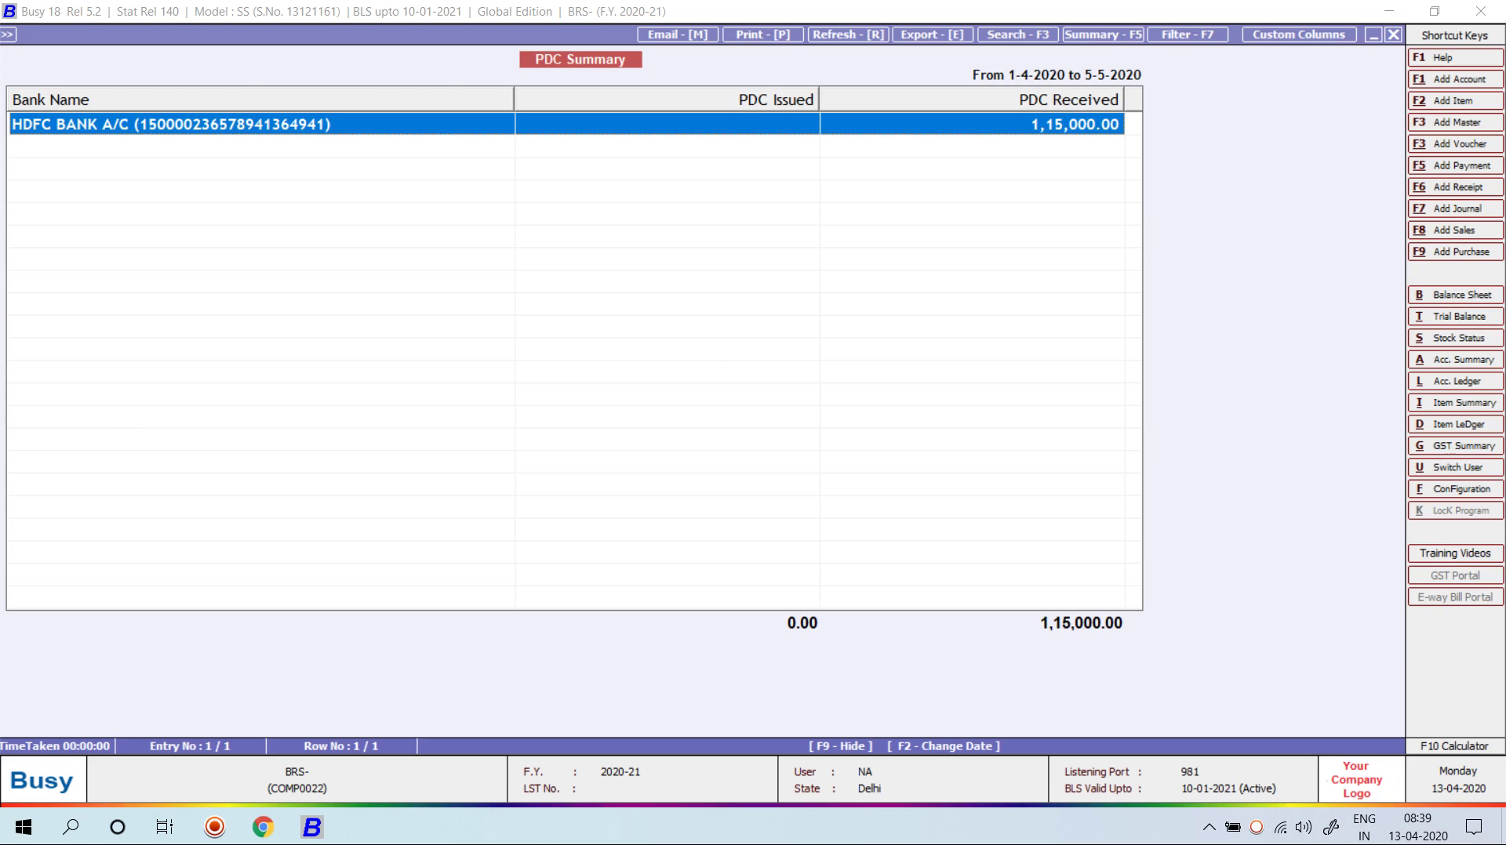
Step: Drill into the HDFC bank's PDC entries, widen the Vch/Bill No column to fit, and close the reports
key("Return")
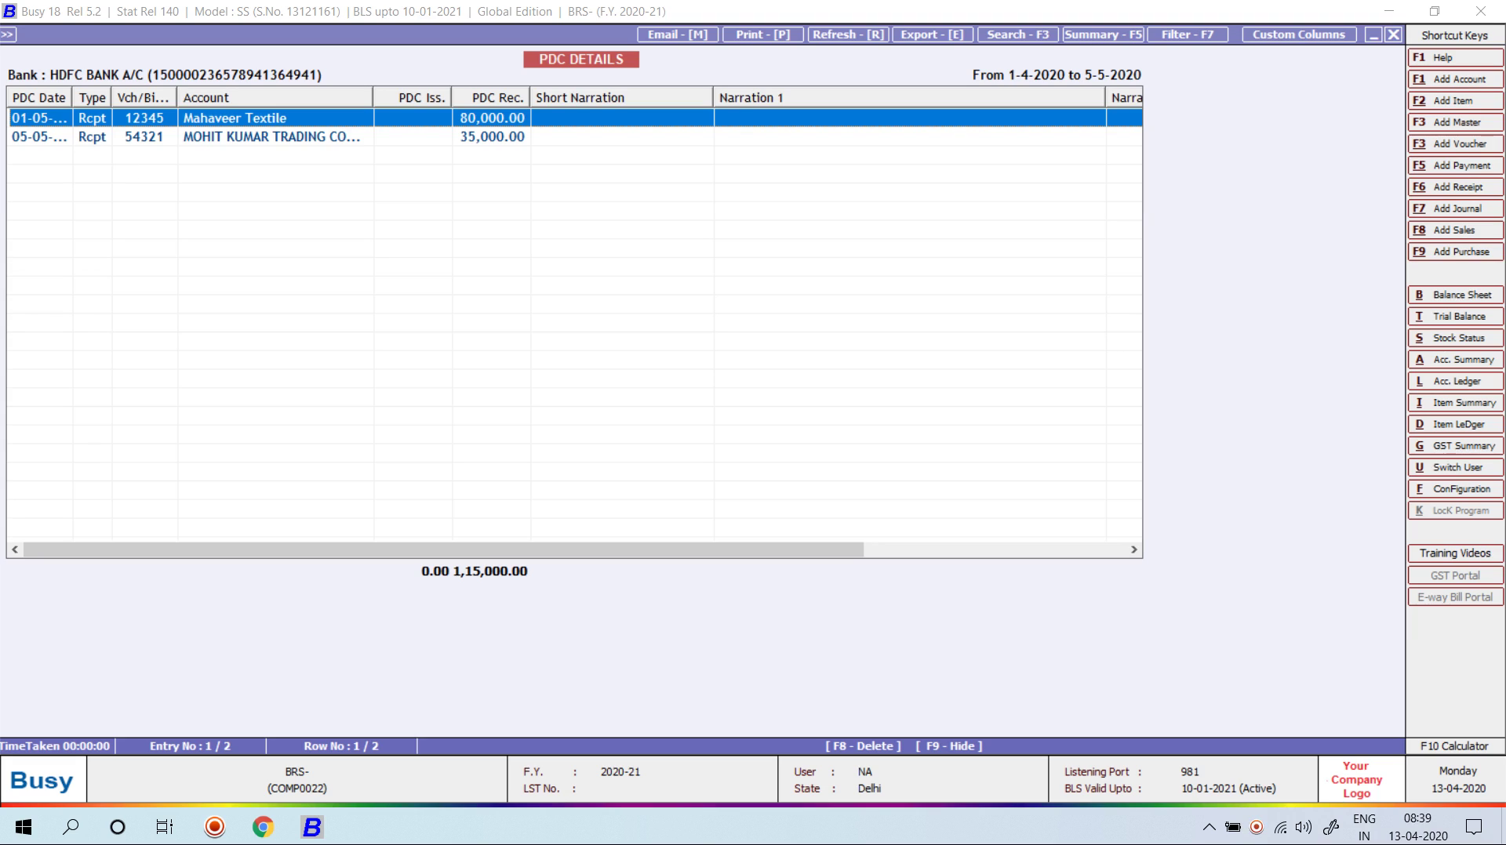
double_click(178, 98)
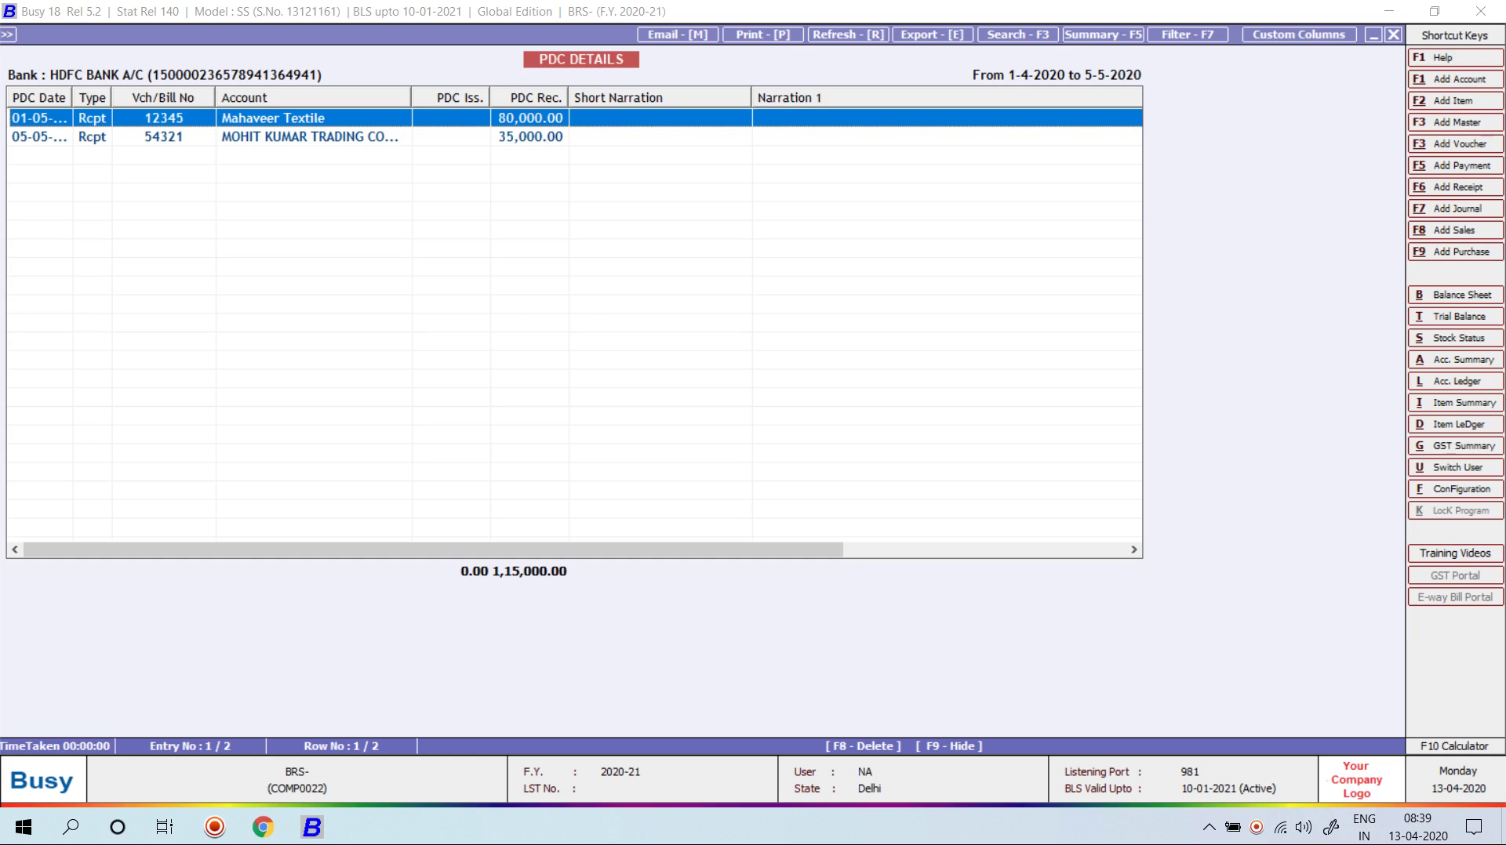
key("Escape")
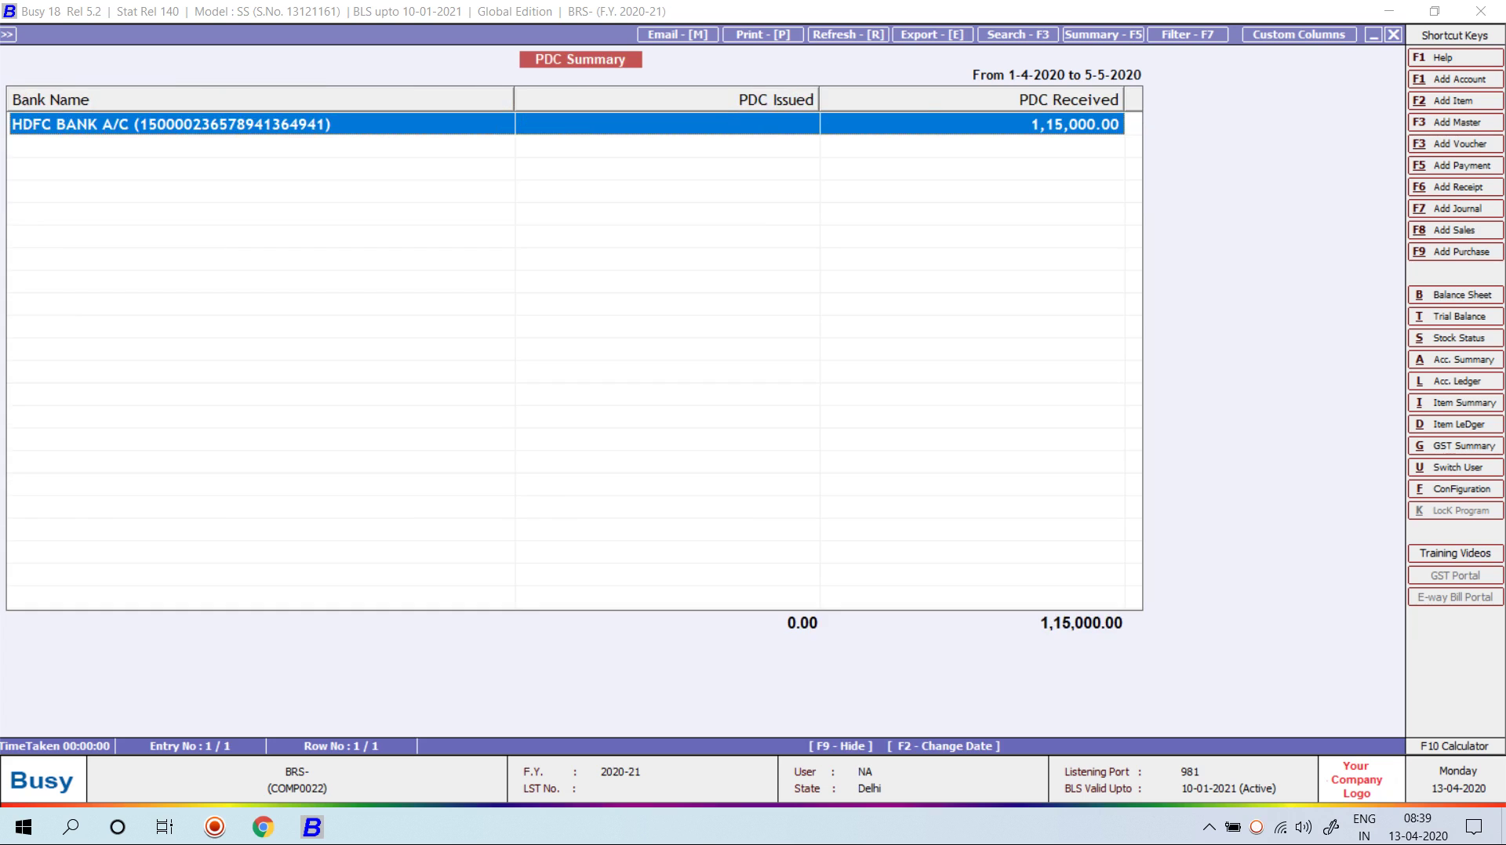
key("Escape")
key("Escape")
key("Escape")
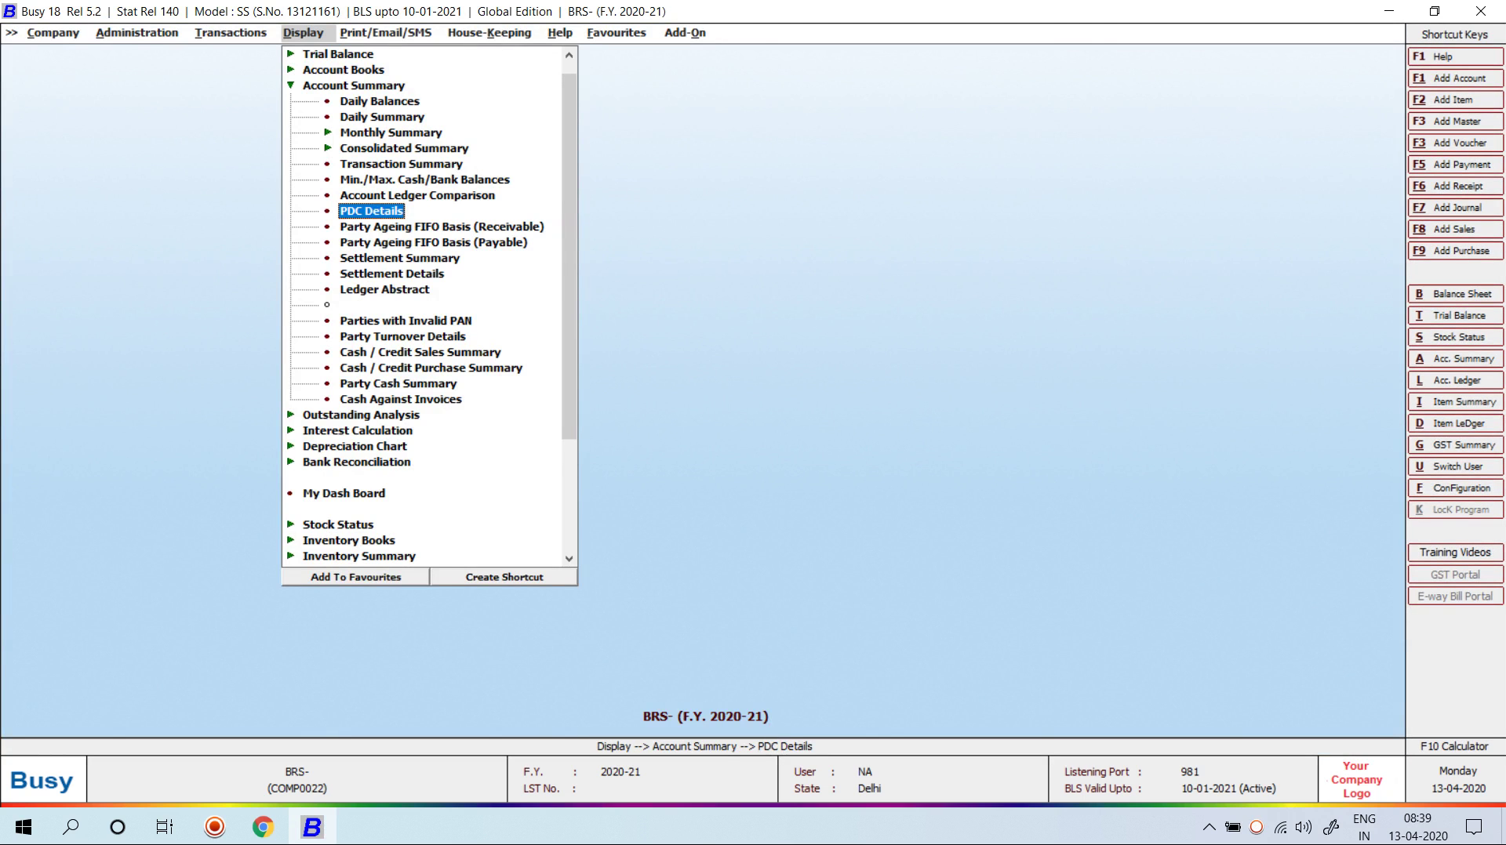
key("Escape")
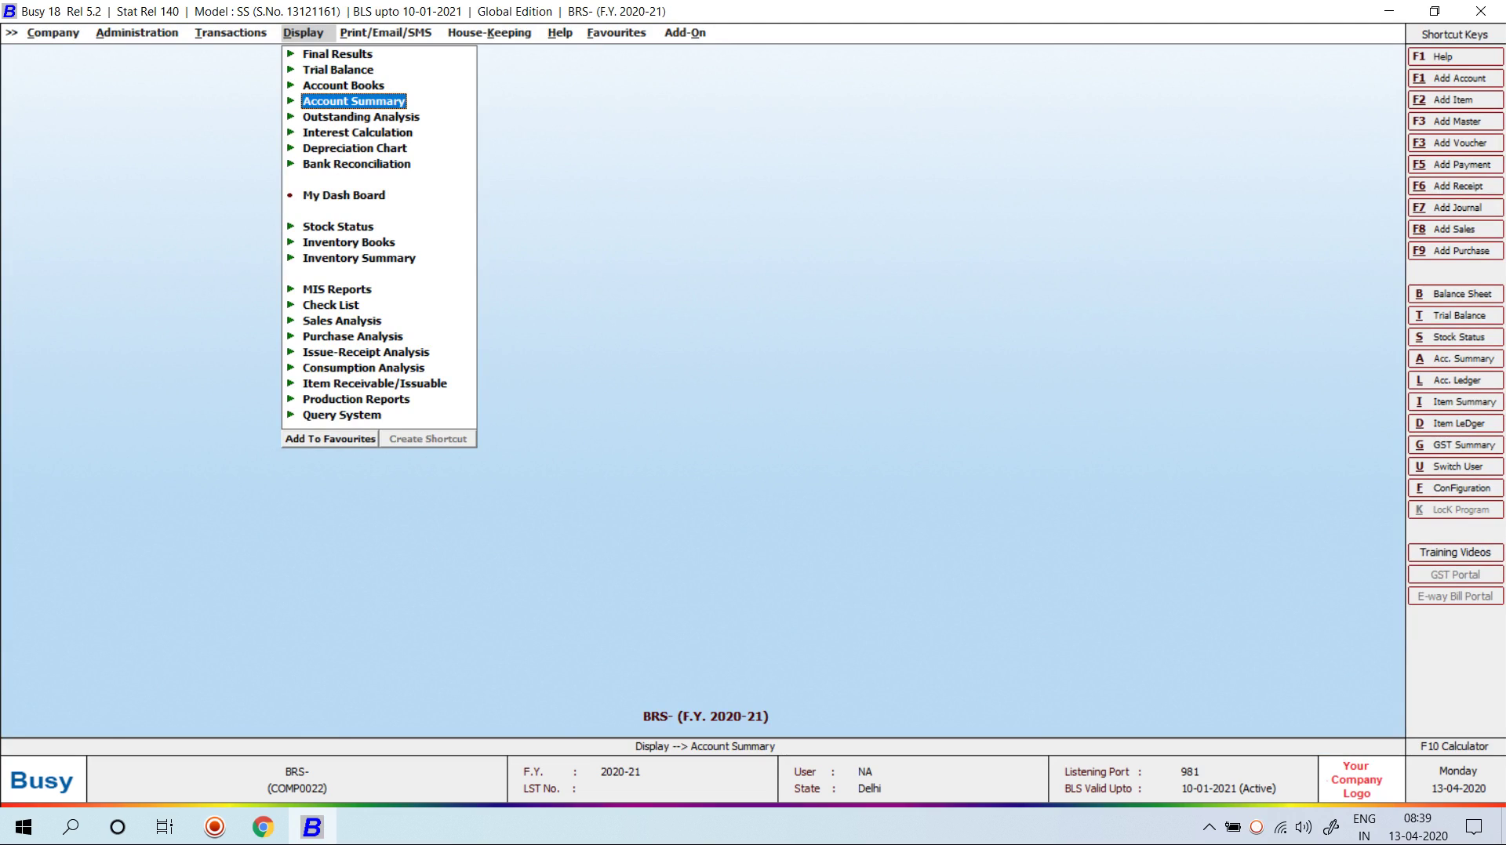
Step: Open the Regularize PDC function under Miscellaneous Data Entry
key("Left")
key("Left")
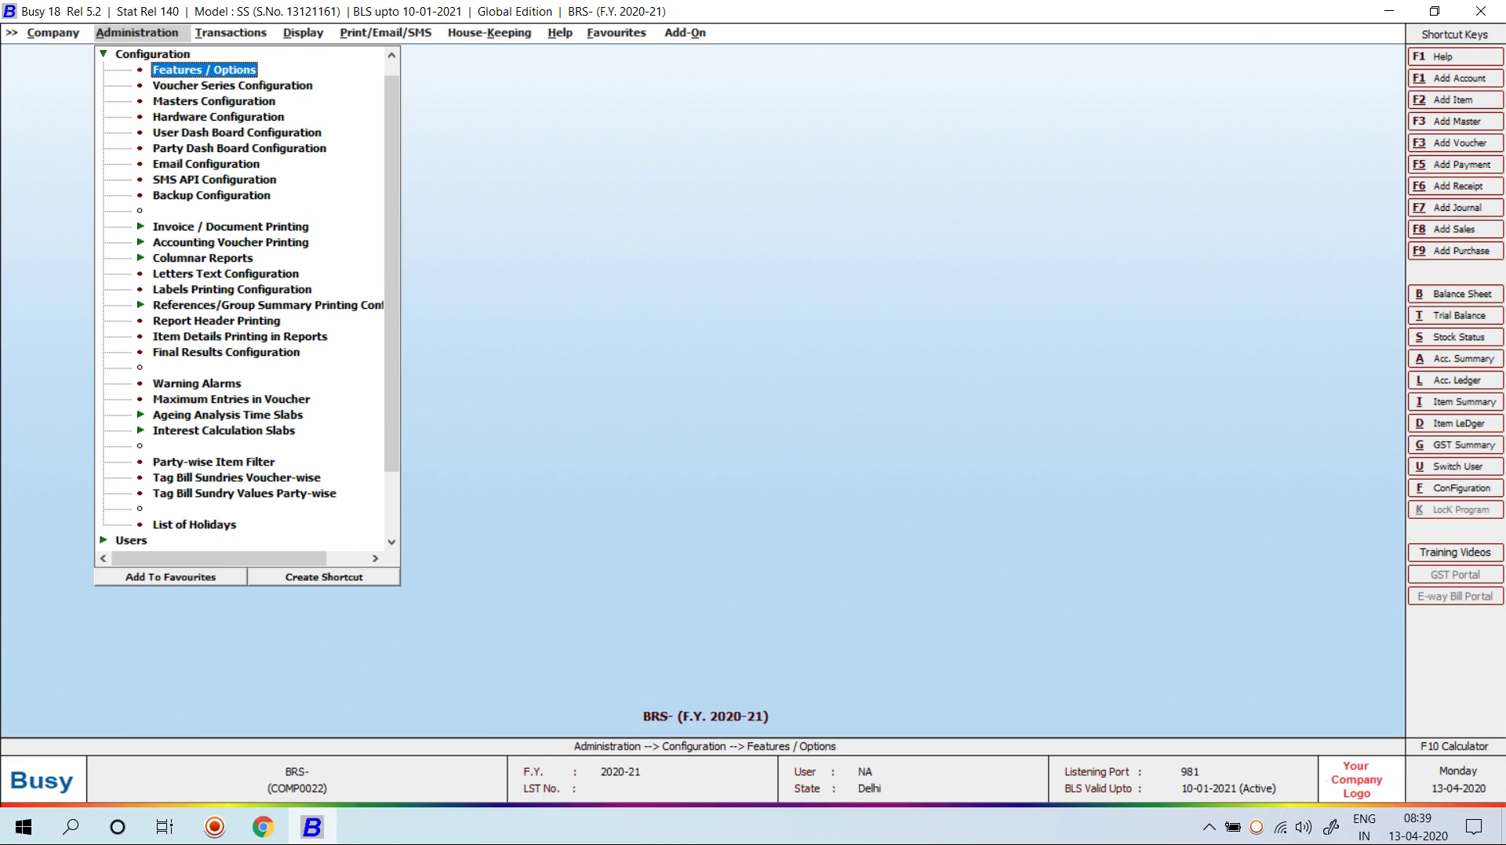
key("Escape")
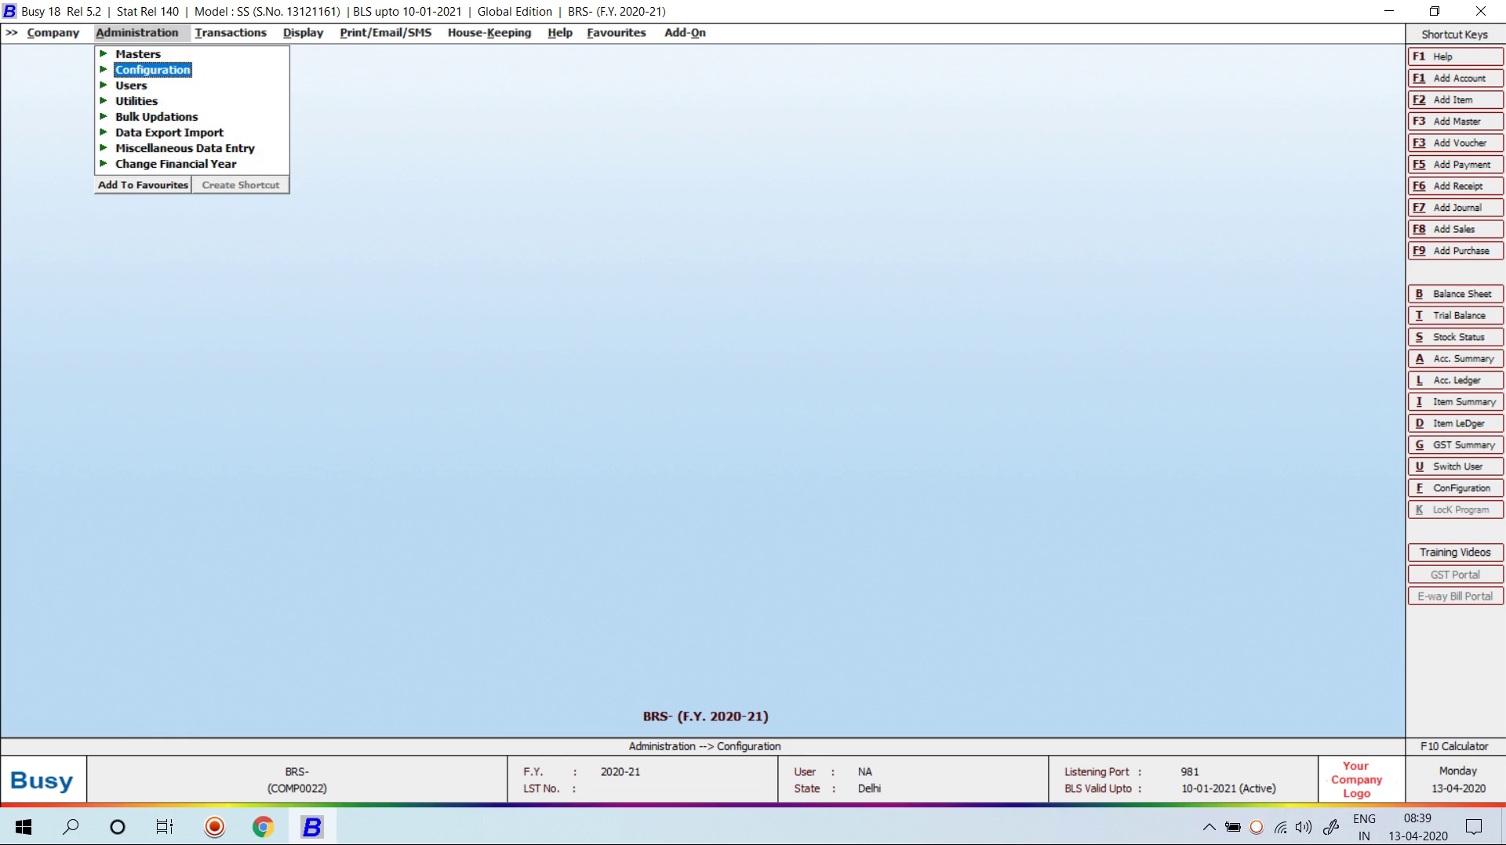
key("Down")
key("Down")
key("Down")
key("Down")
key("Down")
key("Return")
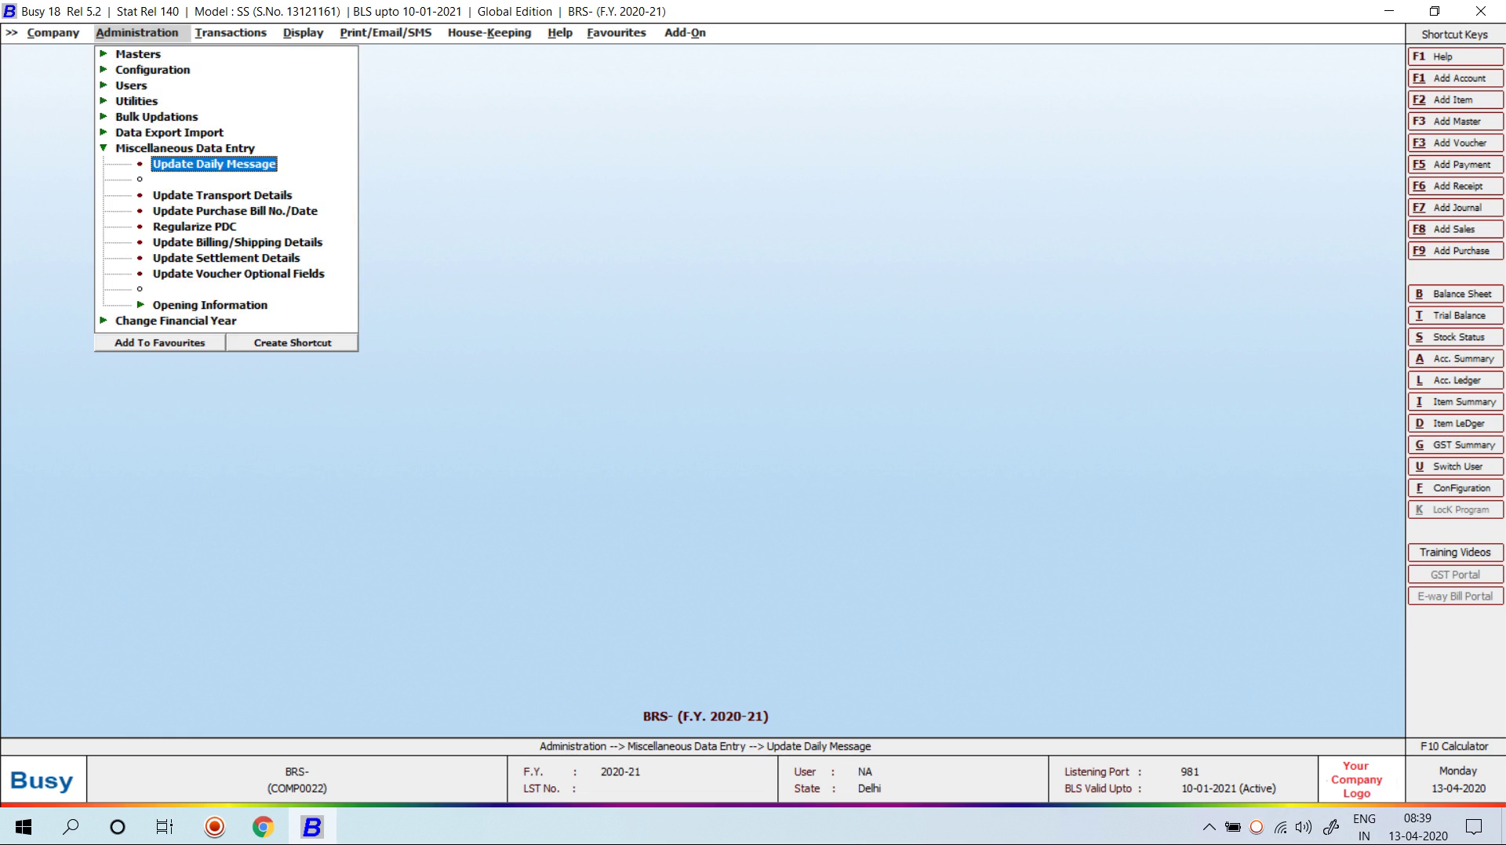
key("Down")
key("Down")
key("Down")
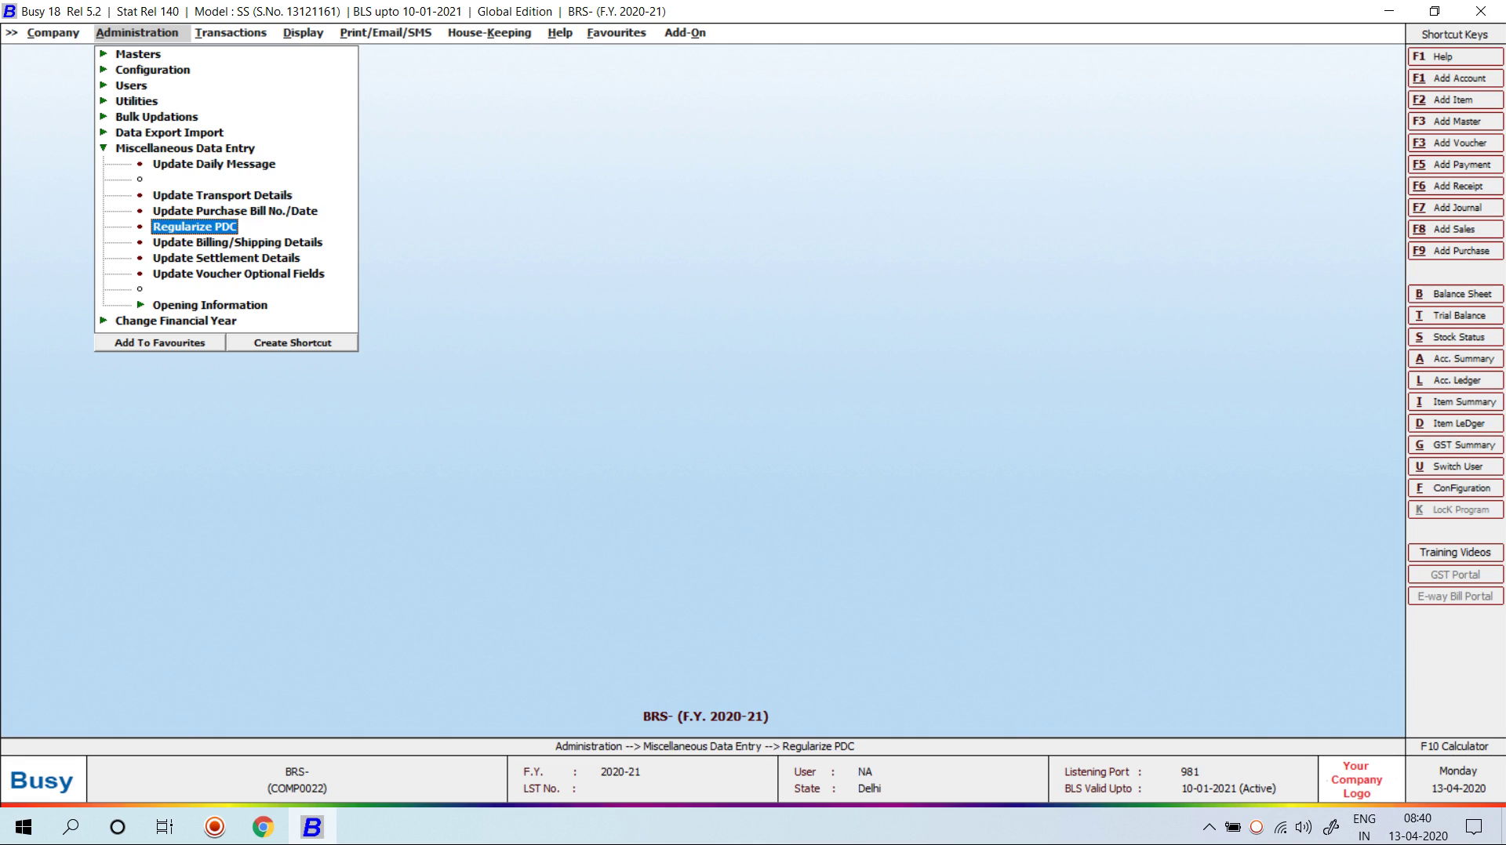
key("Return")
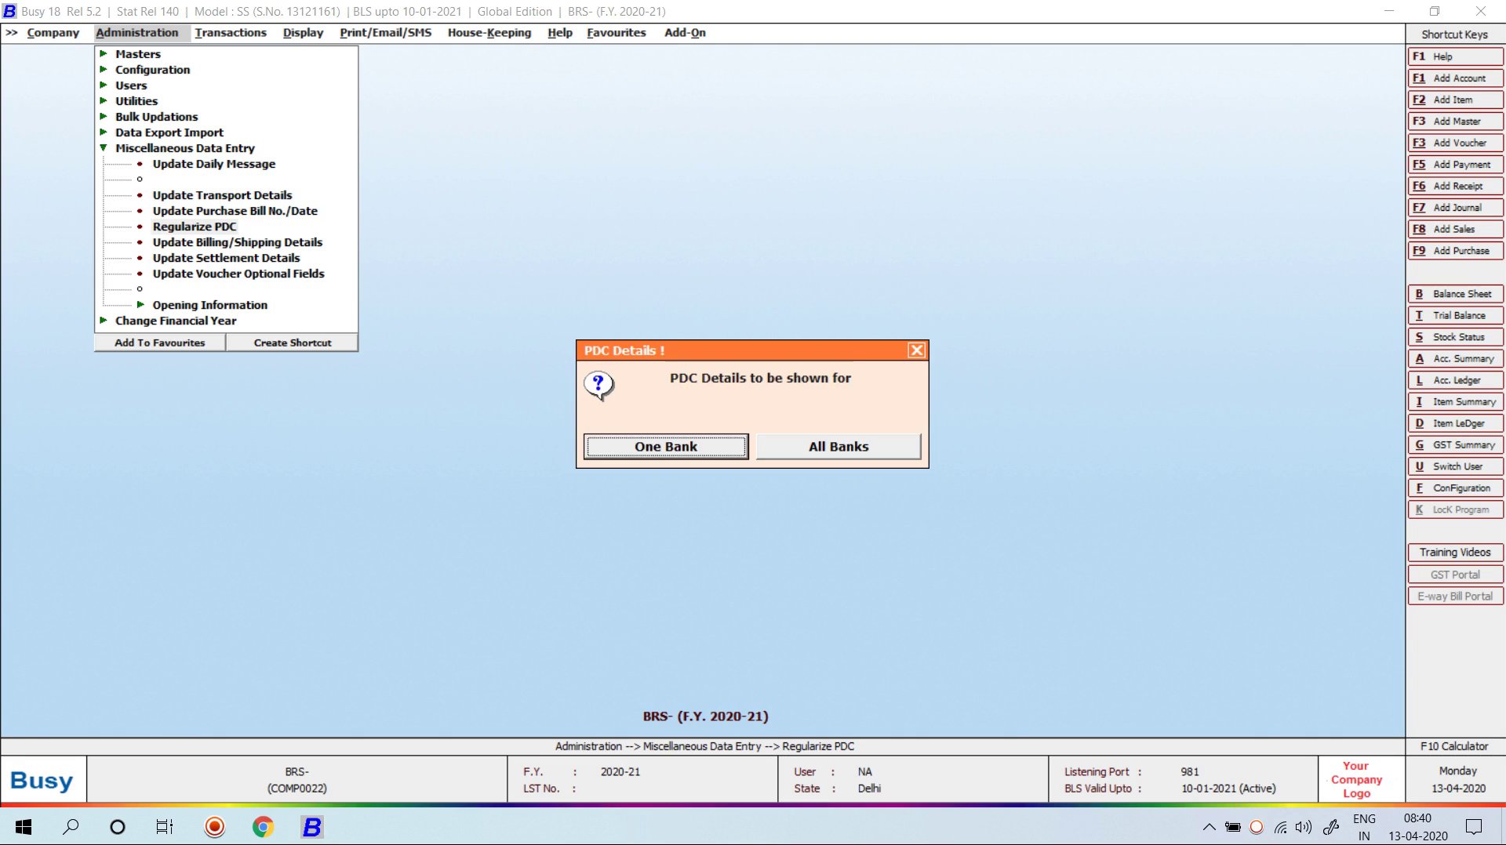
Step: List the PDCs to regularize for one bank, the HDFC account, from 01-04-2020 to 05-05-2020
key("Return")
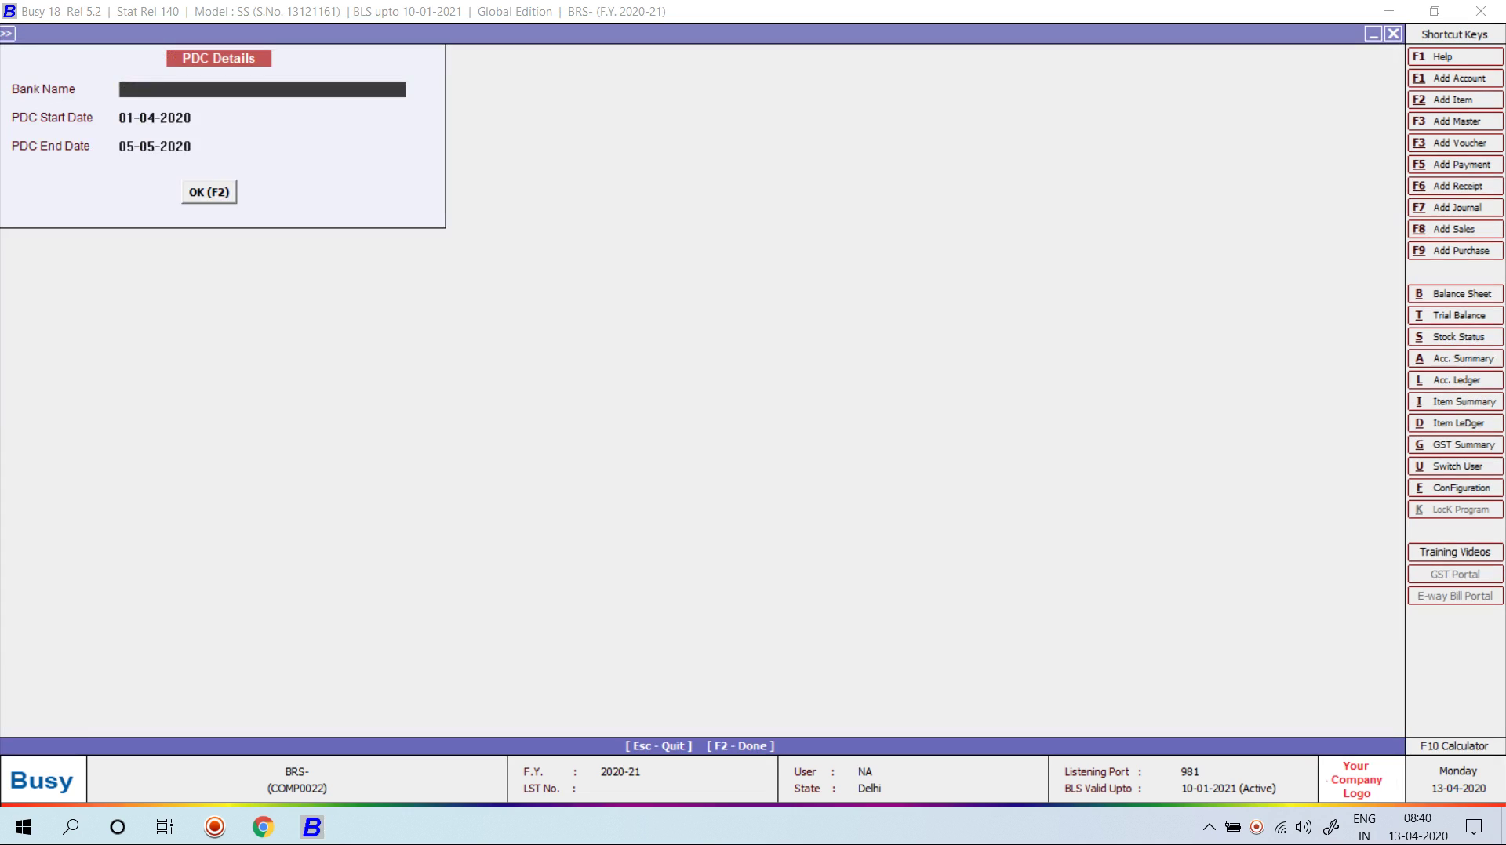
key("Return")
key("Return")
key("Return")
key("Return")
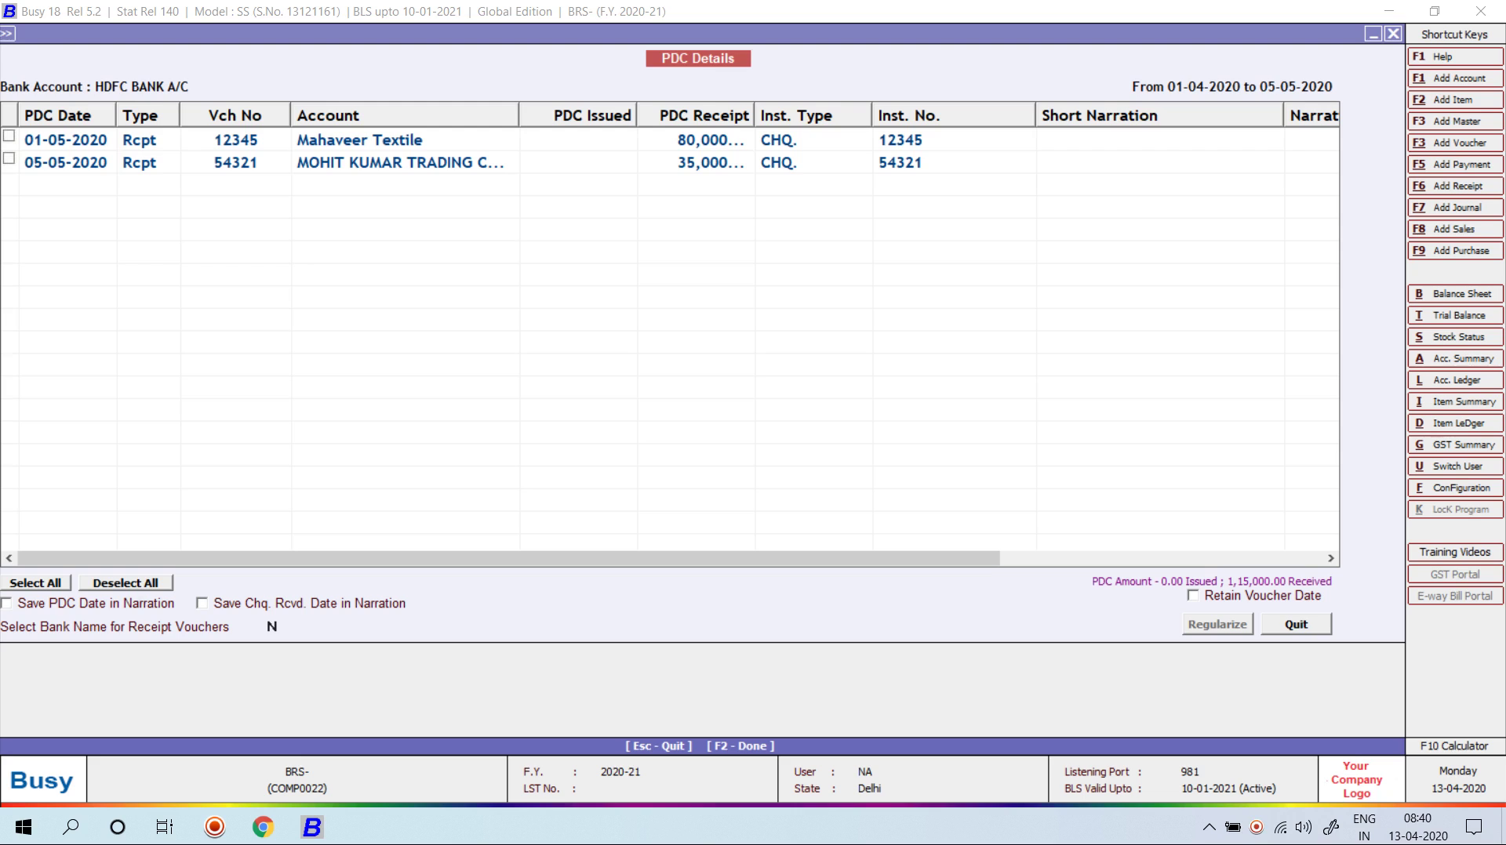
Step: Select the Mahaveer Textile cheque dated 01-05-2020 in the PDC list and regularize it
left_click(10, 136)
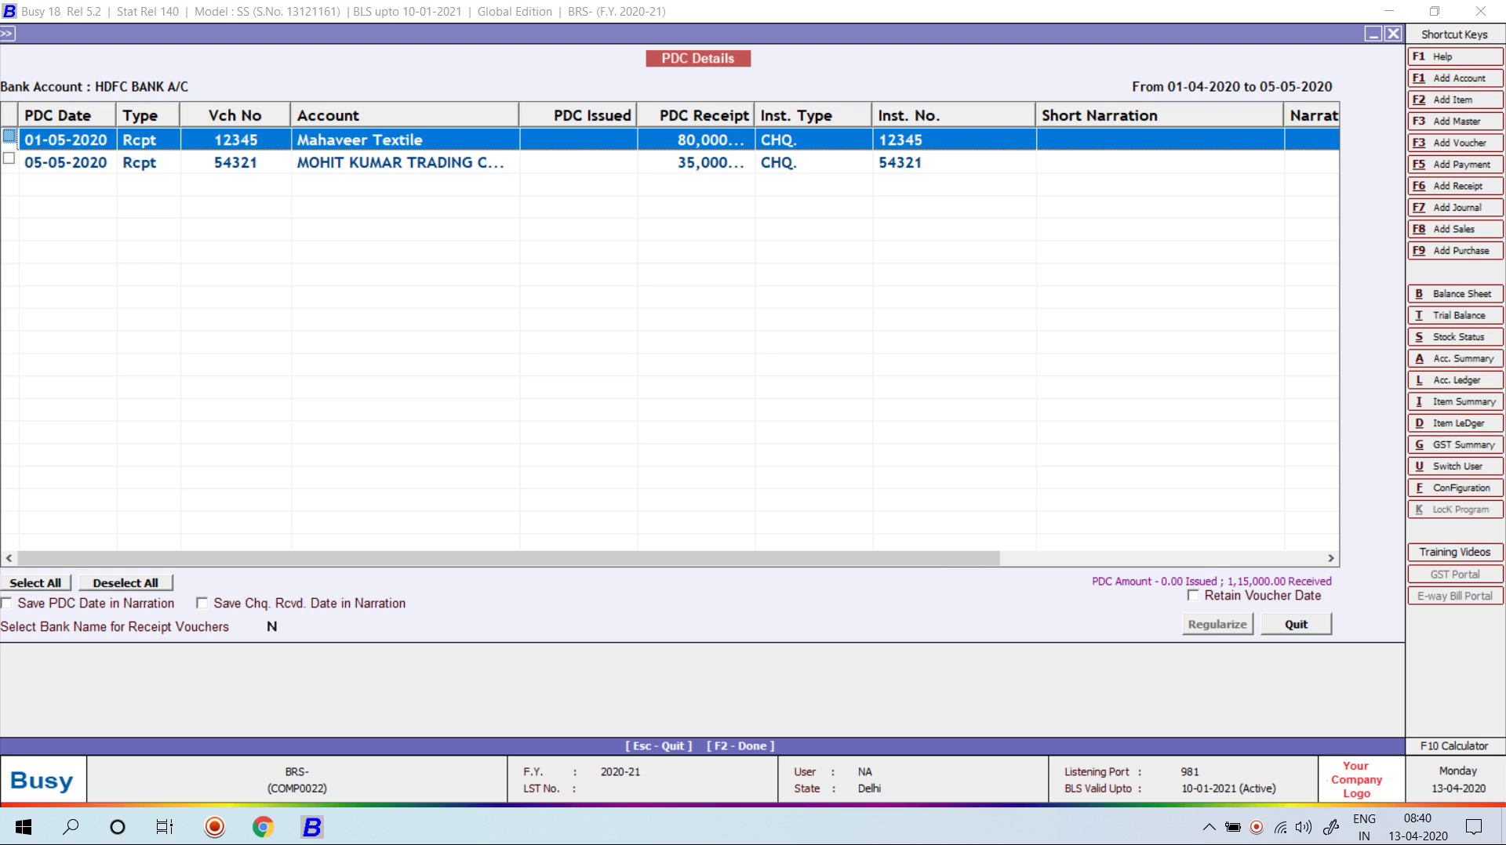
key("space")
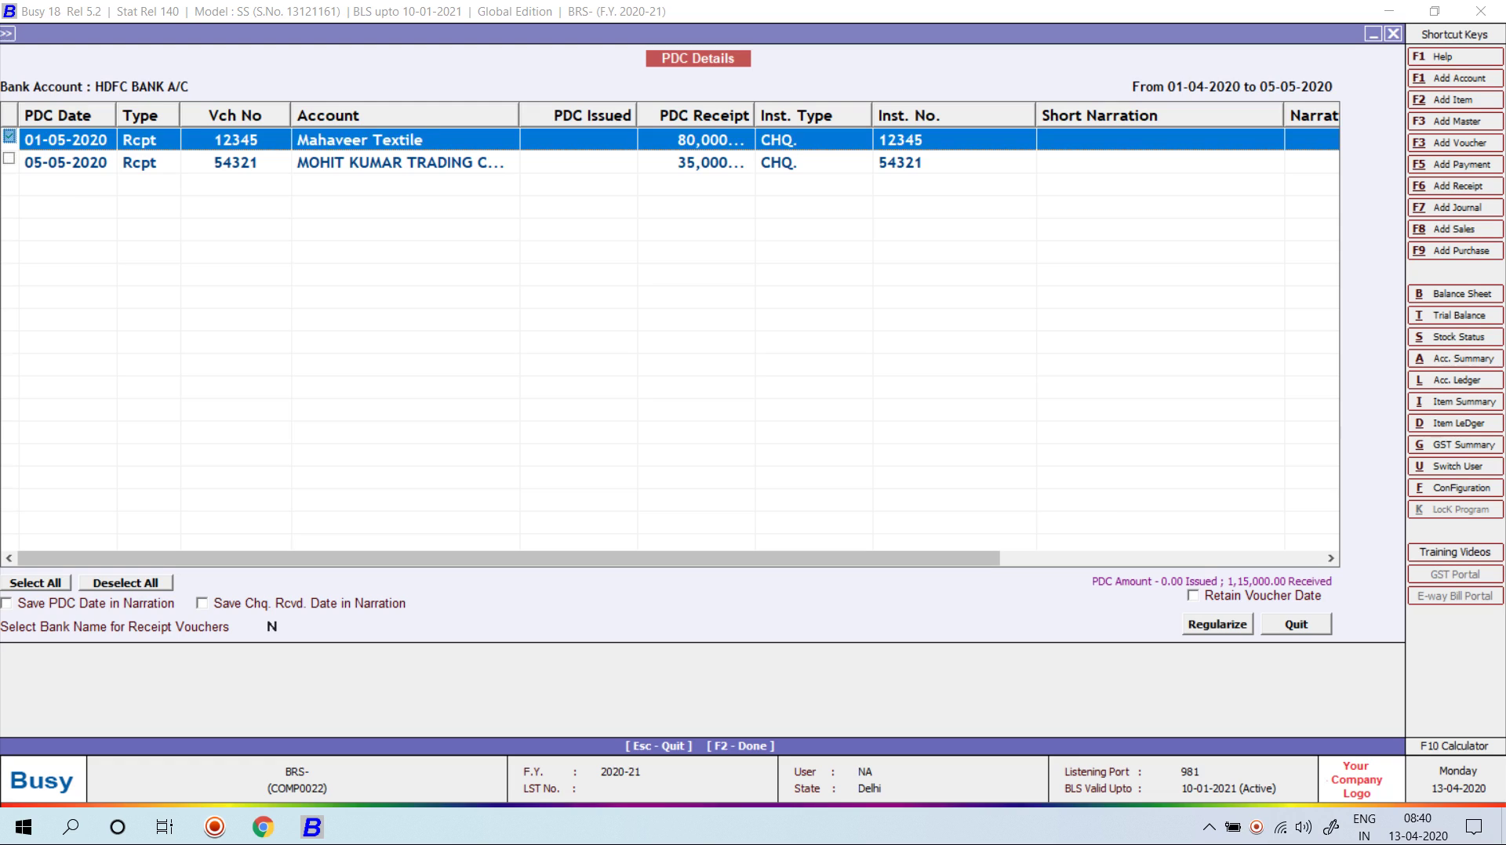
key("F2")
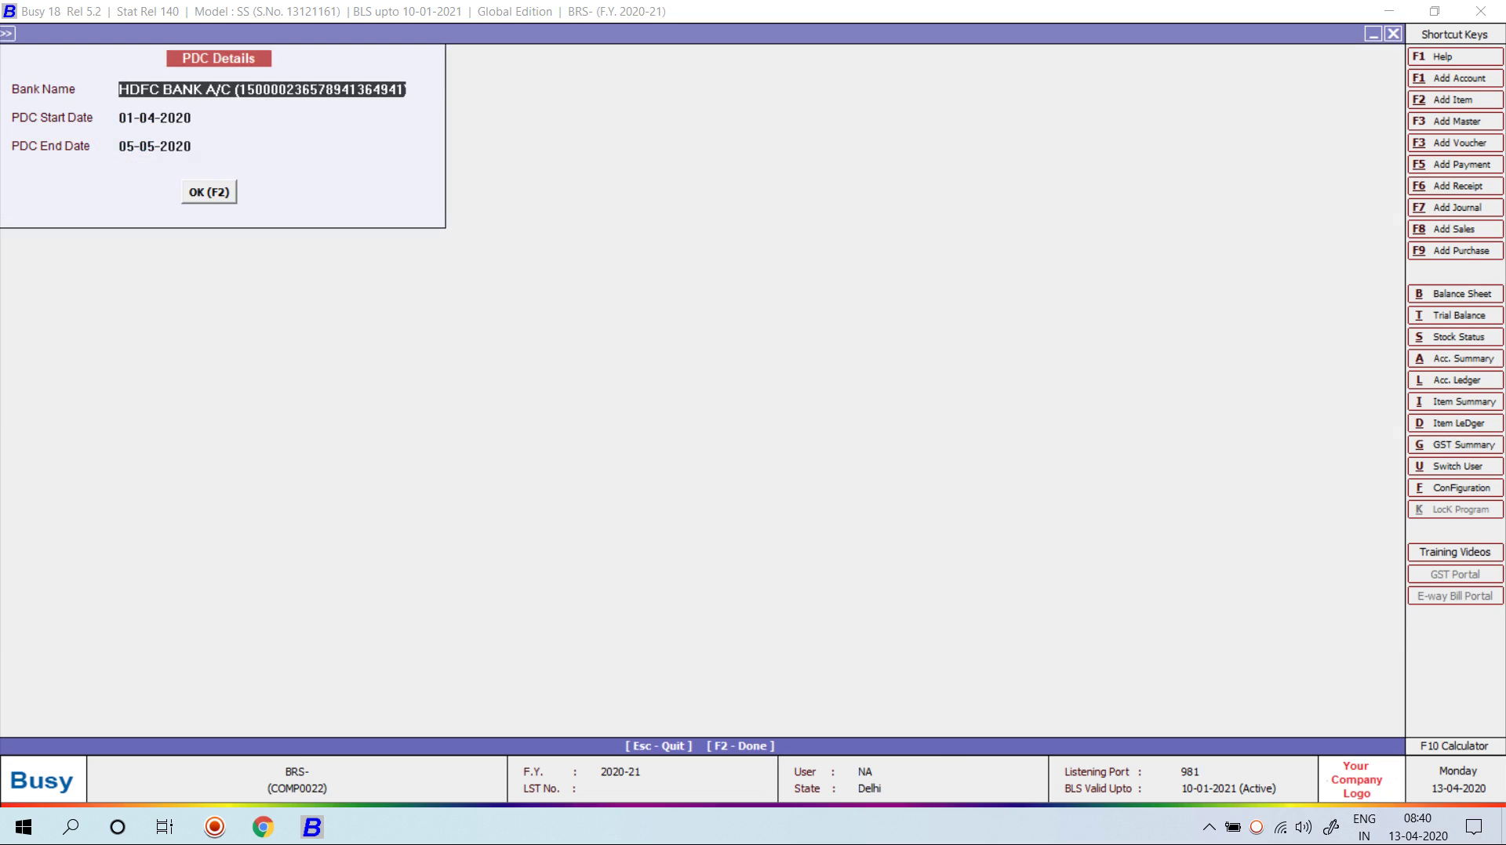
Step: View the Mahaveer Textile account ledger from 1-4-2020 to 1-5-2020 and inspect its receipt voucher
key("F2")
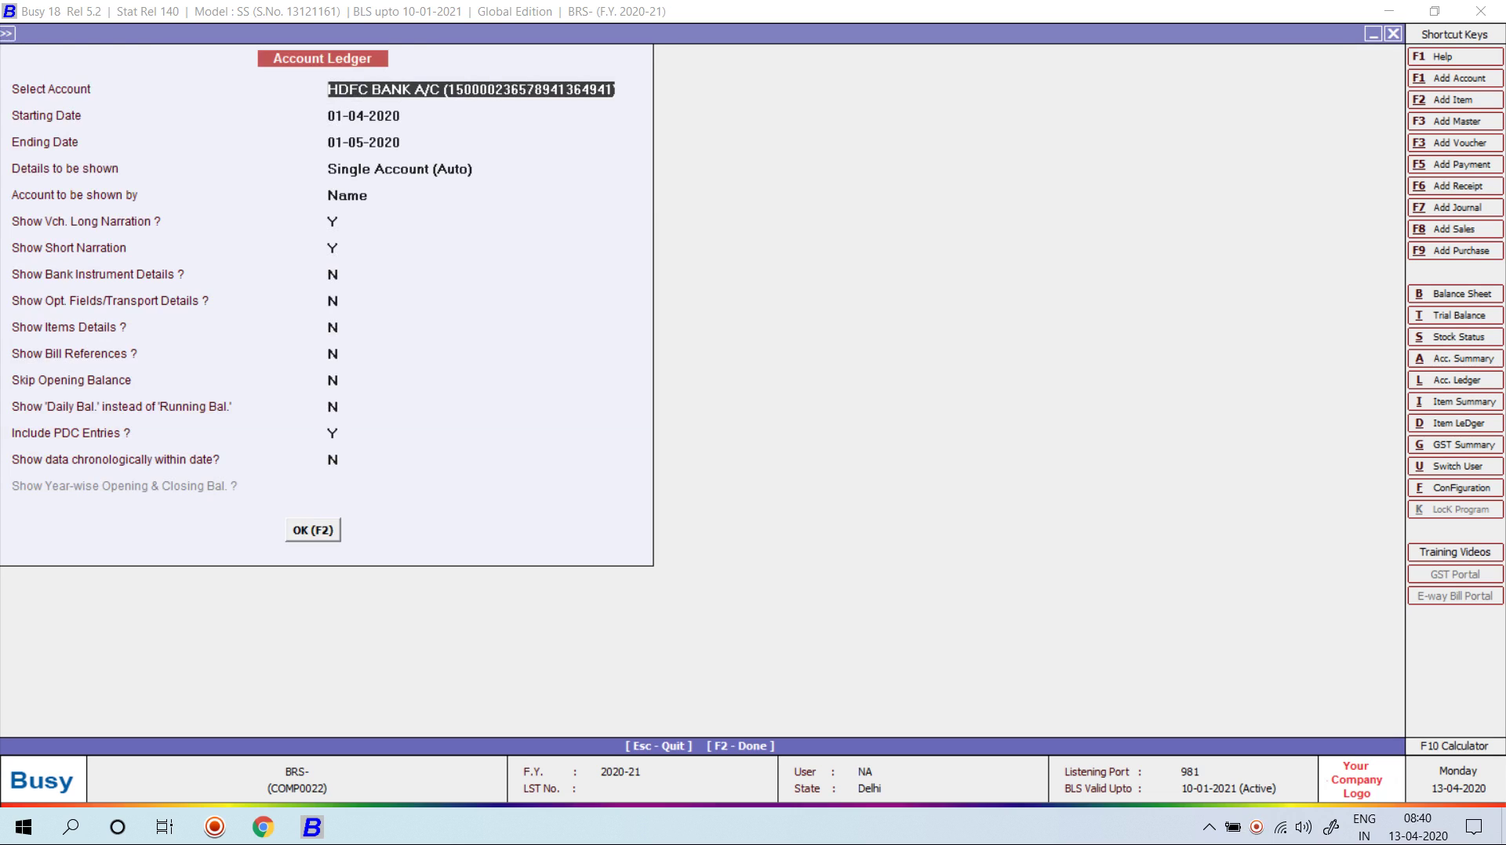
type("A")
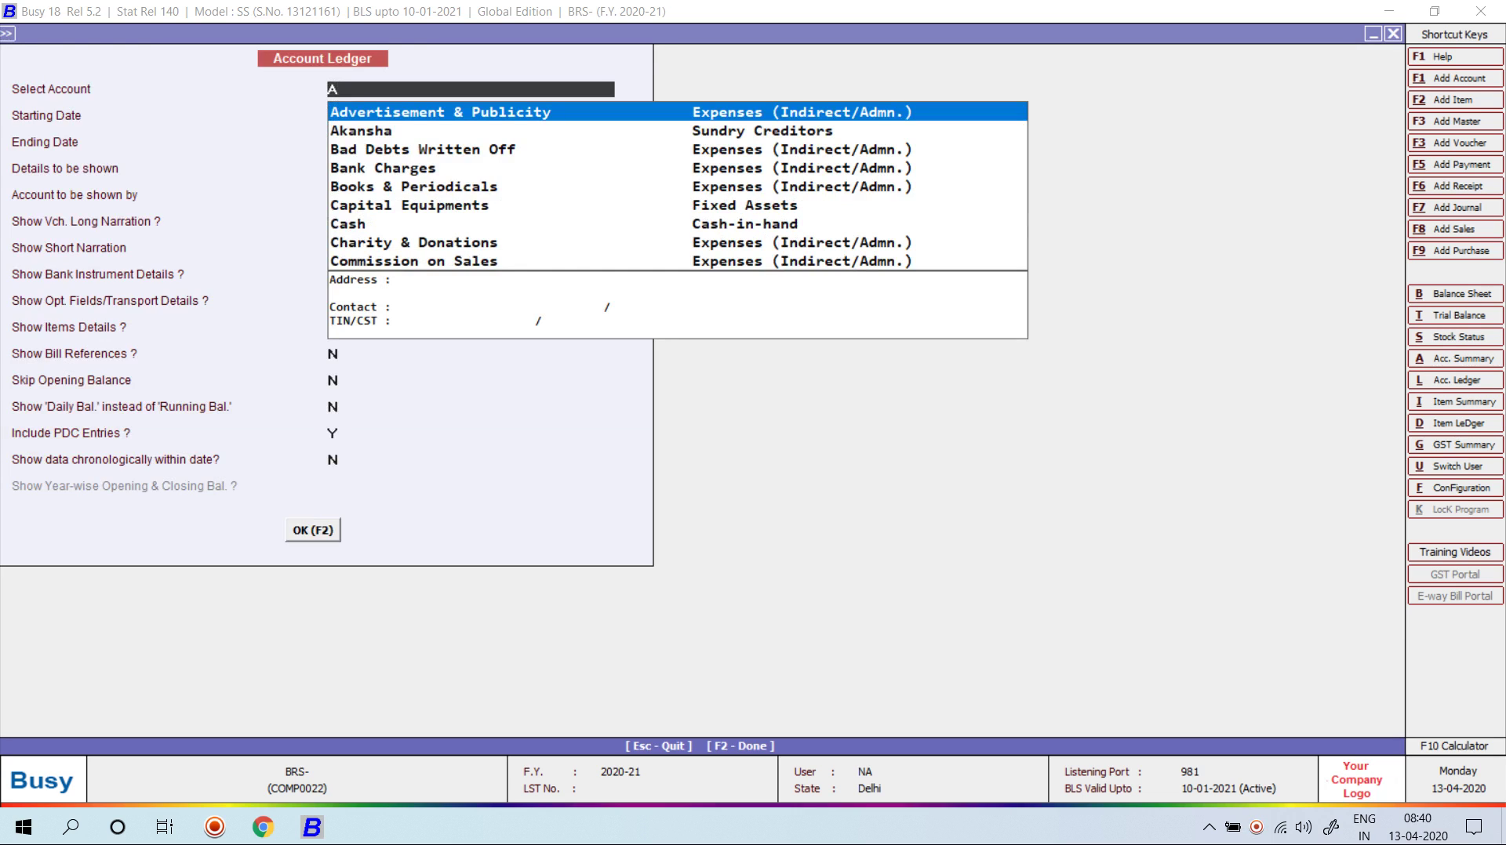
key("BackSpace")
type("mahav")
key("Return")
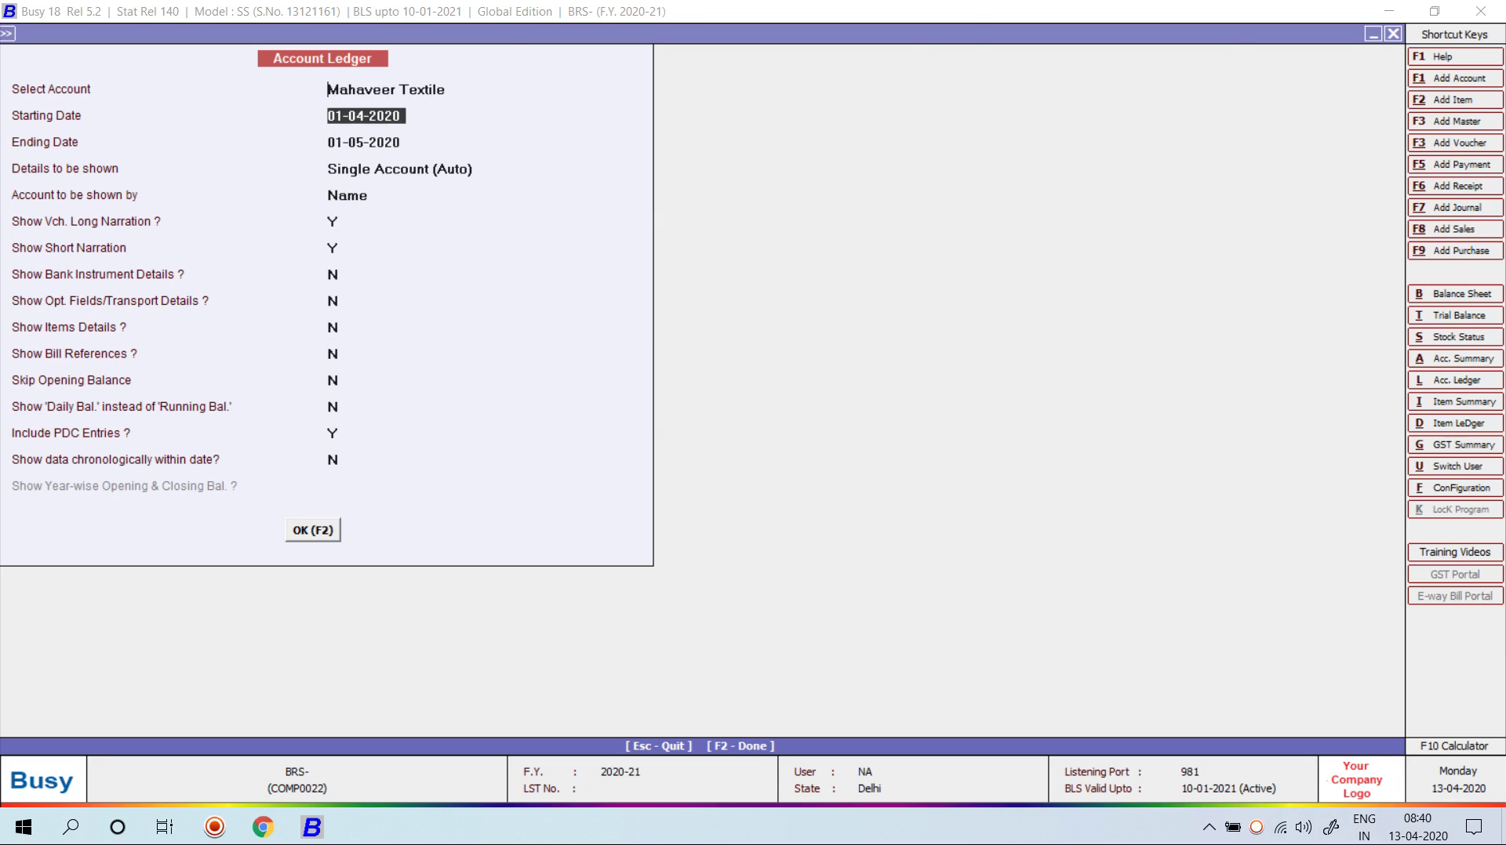
key("F2")
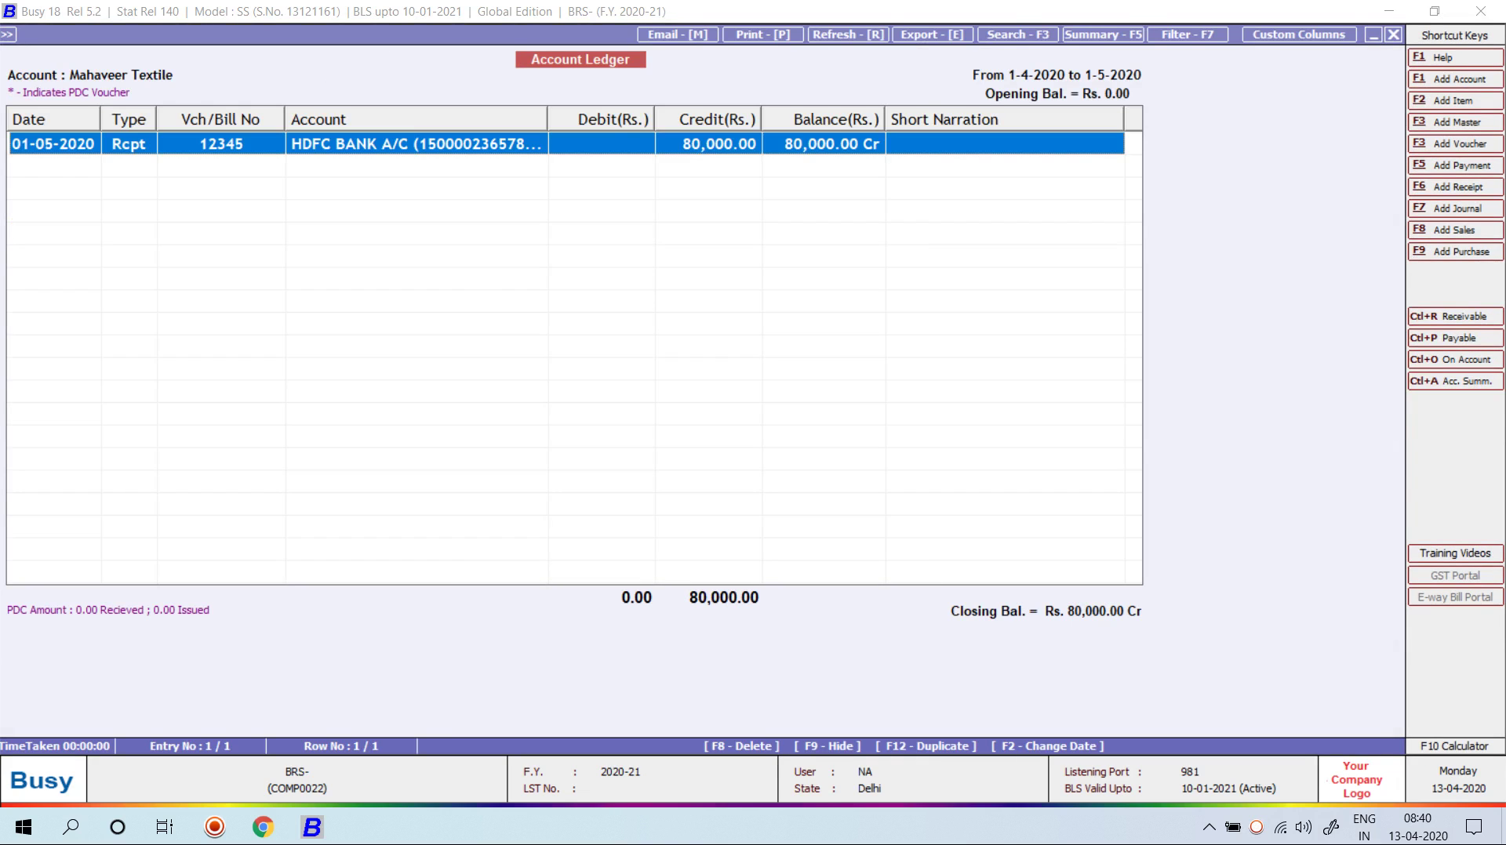
key("Return")
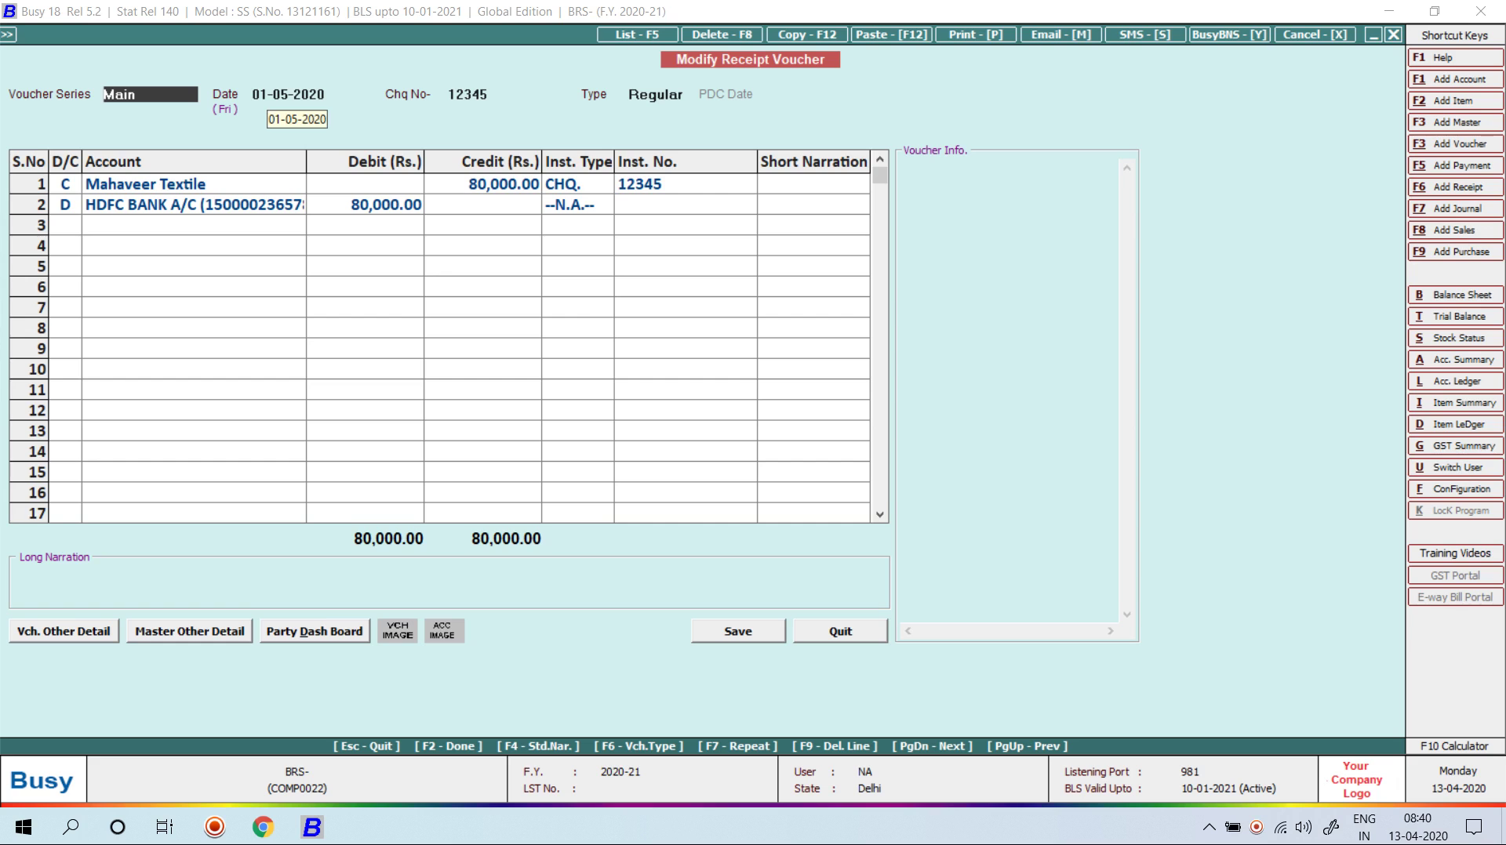
key("alt+l")
key("Escape")
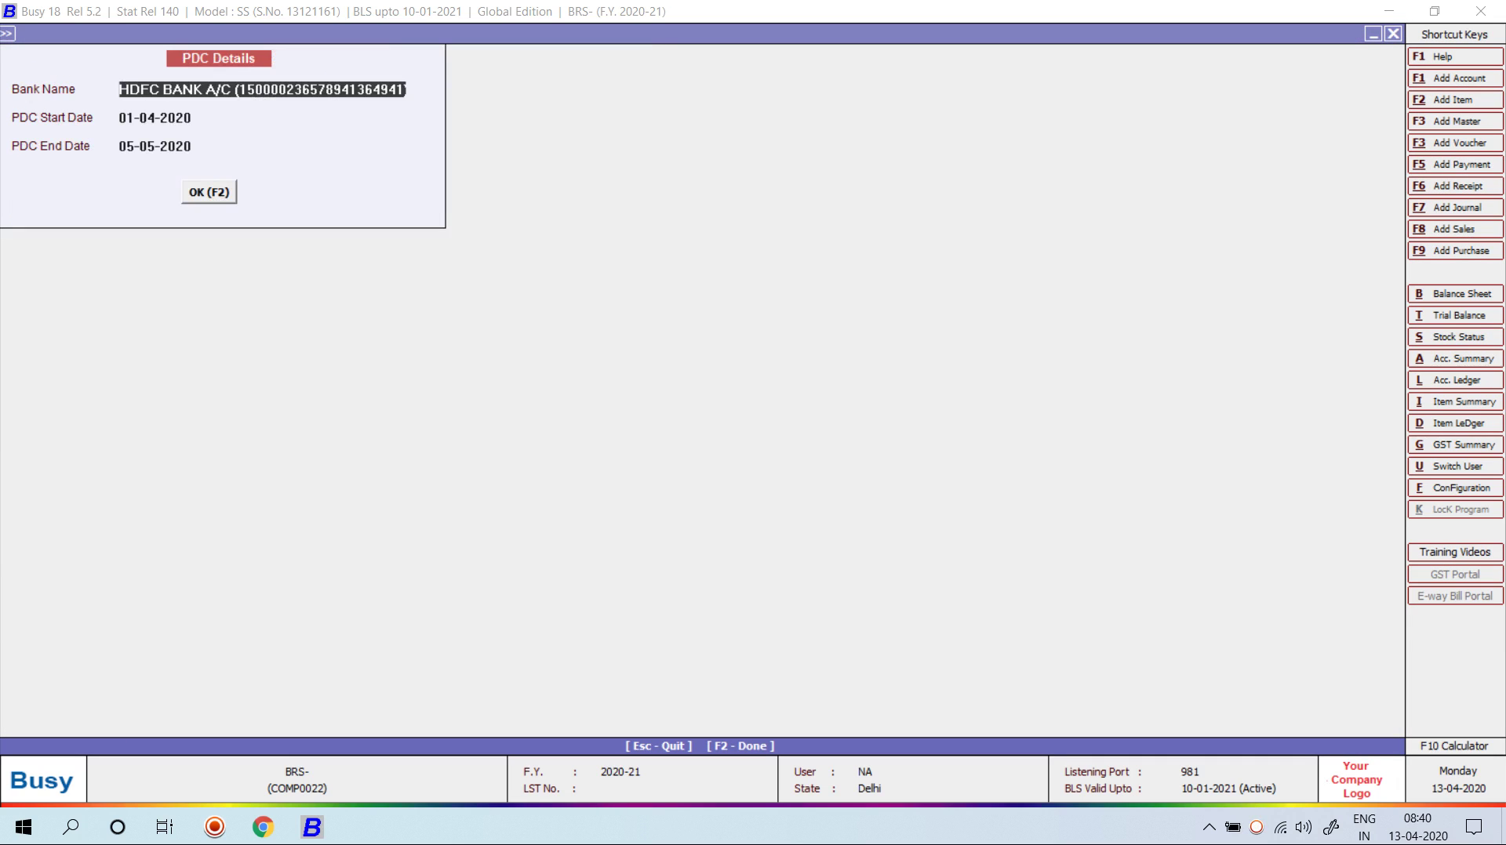
Step: Relist the HDFC PDCs, select the 05-05-2020 cheque, and enable saving both the PDC date and cheque received date in the narration
key("F2")
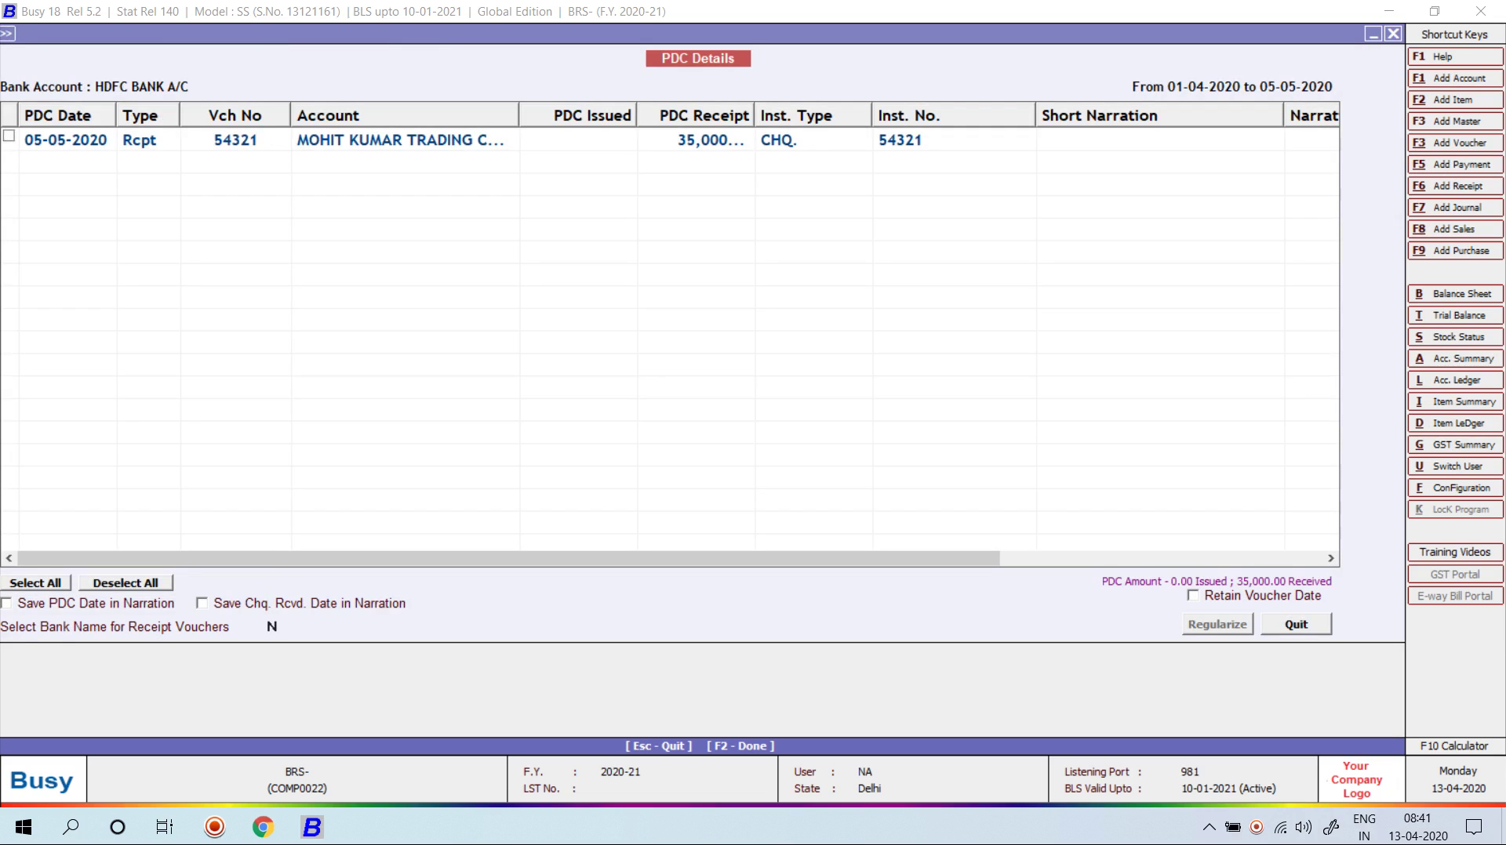
key("space")
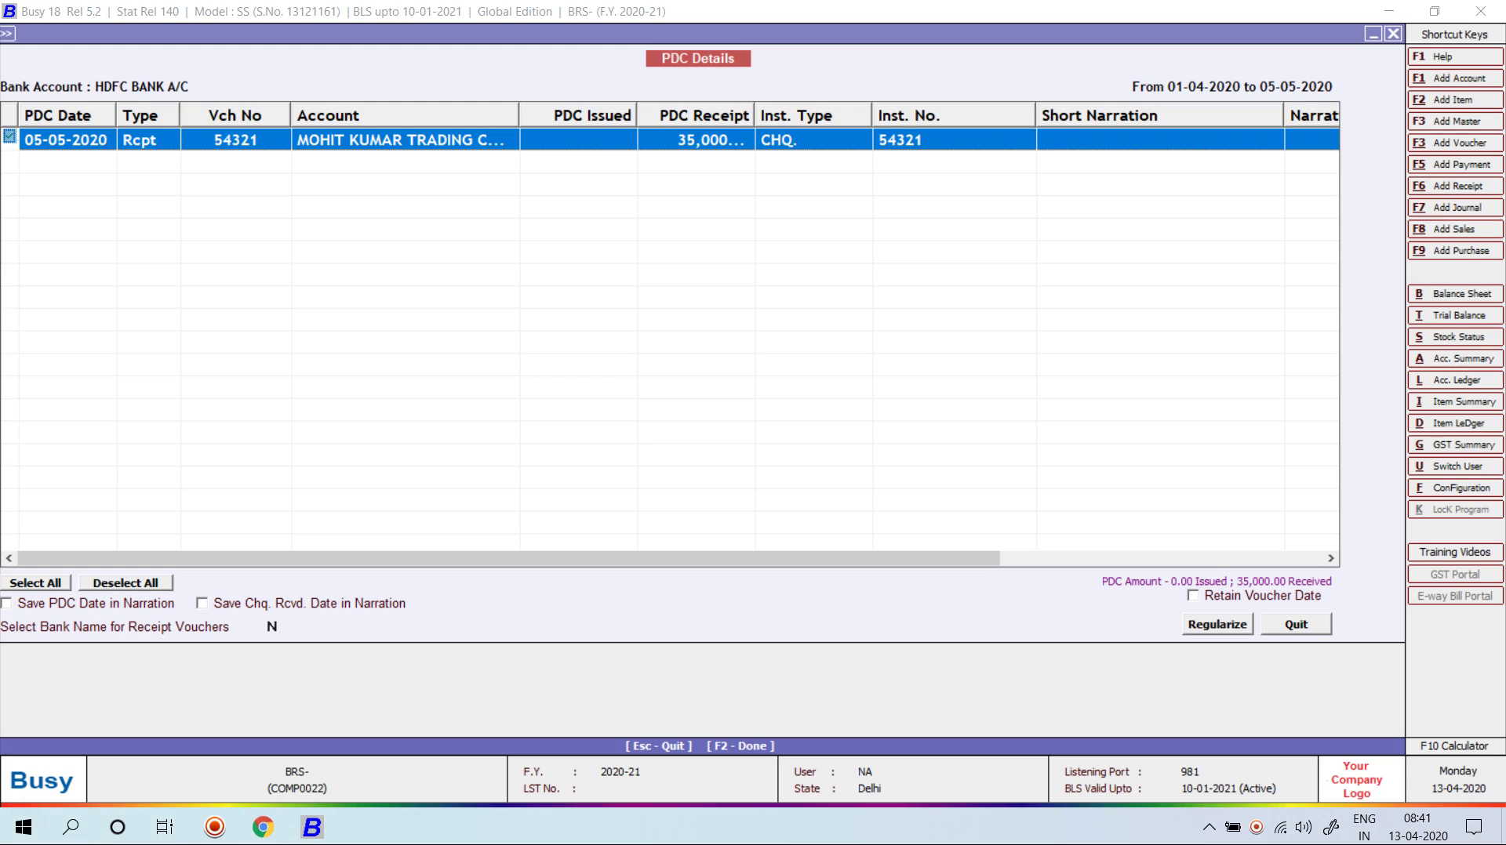
left_click(203, 603)
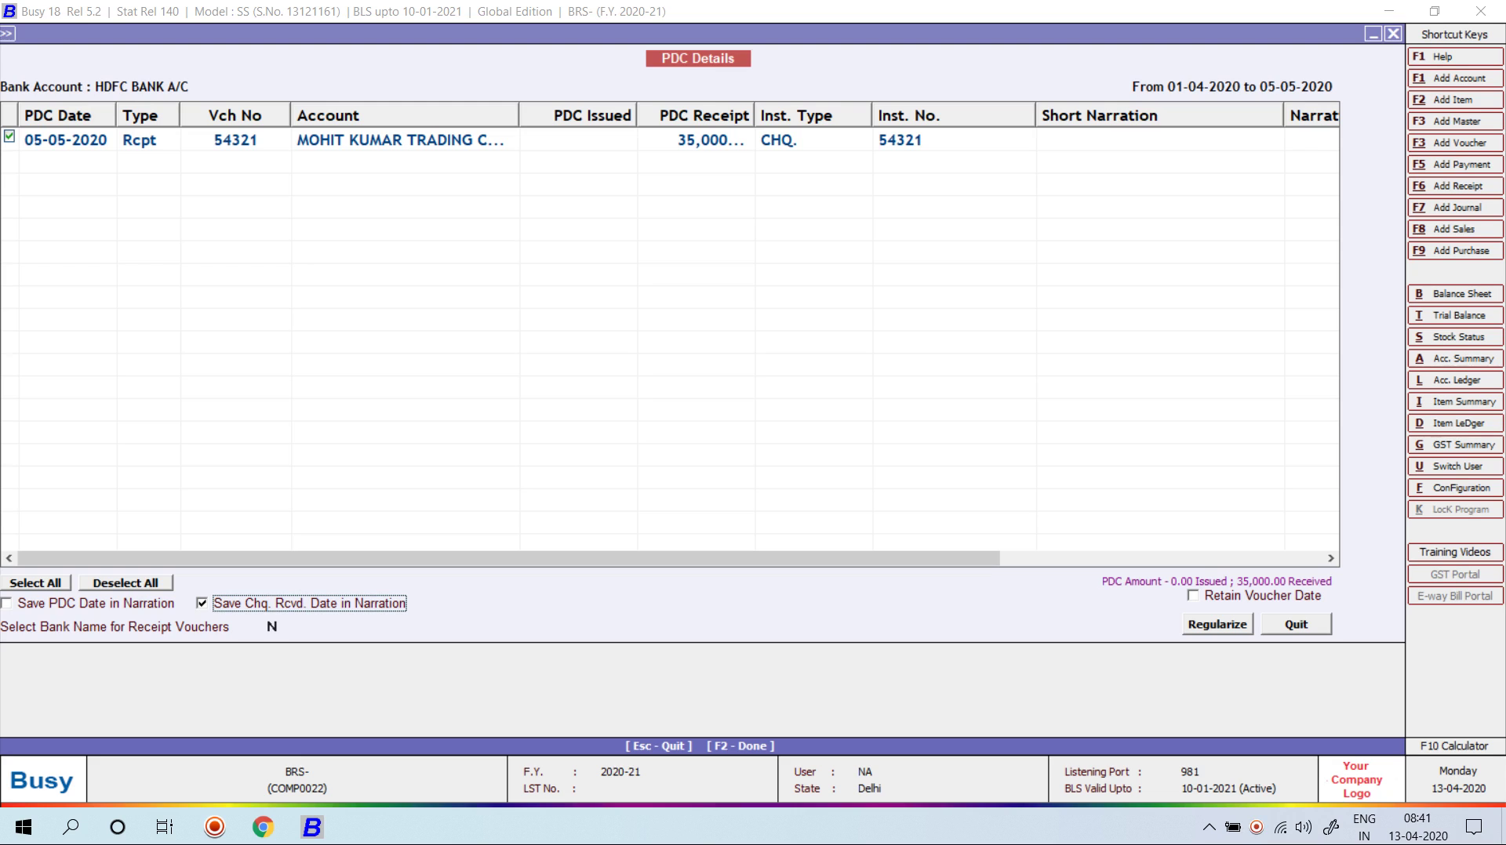
key("shift+Tab")
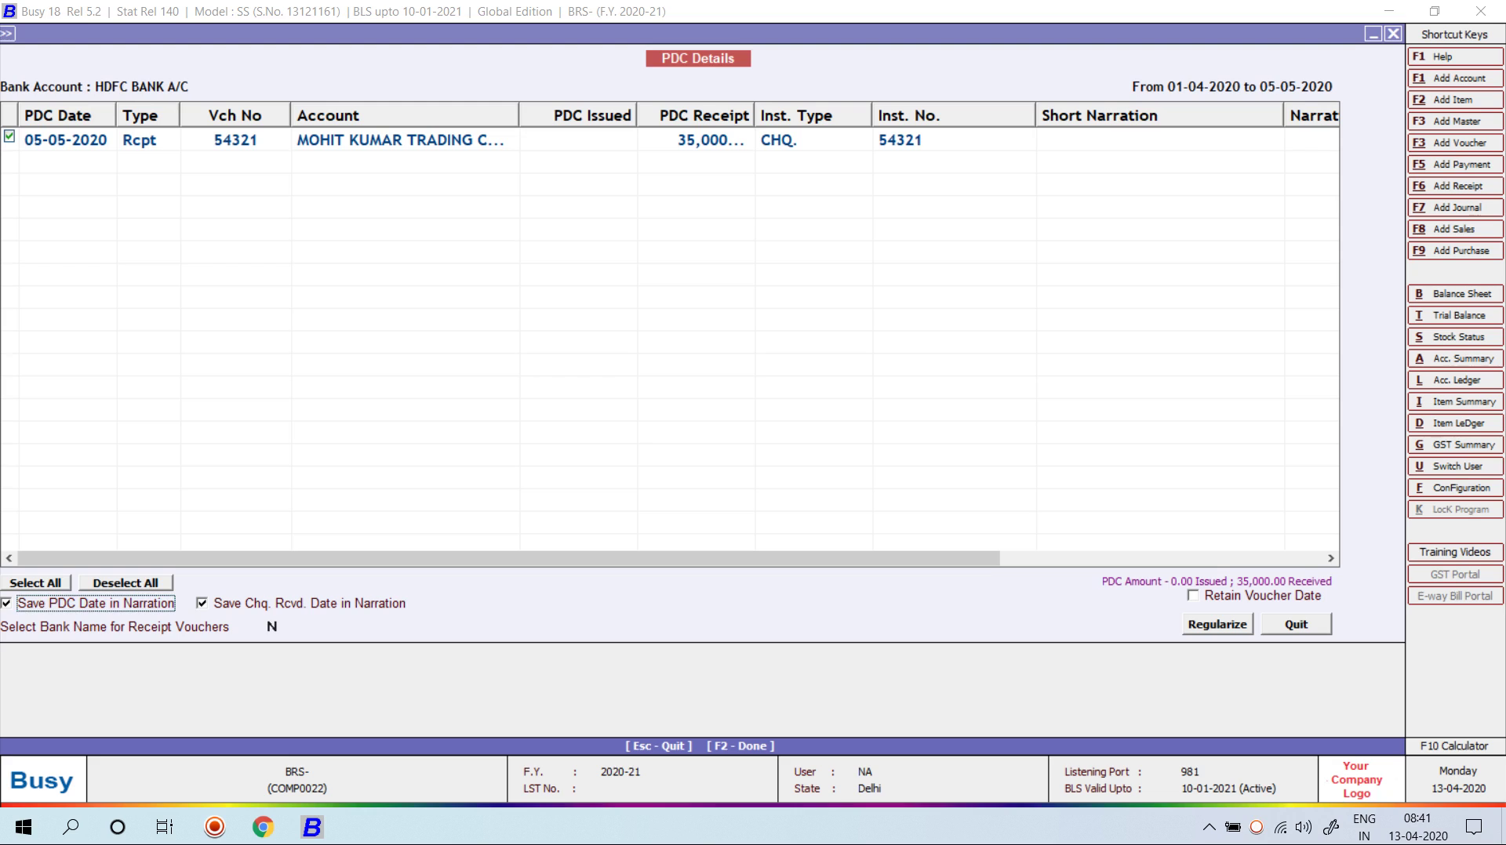
Step: Choose HDFC BANK A/C as the bank for receipt vouchers and regularize the selected cheque
key("Return")
type("Y")
key("Return")
key("Return")
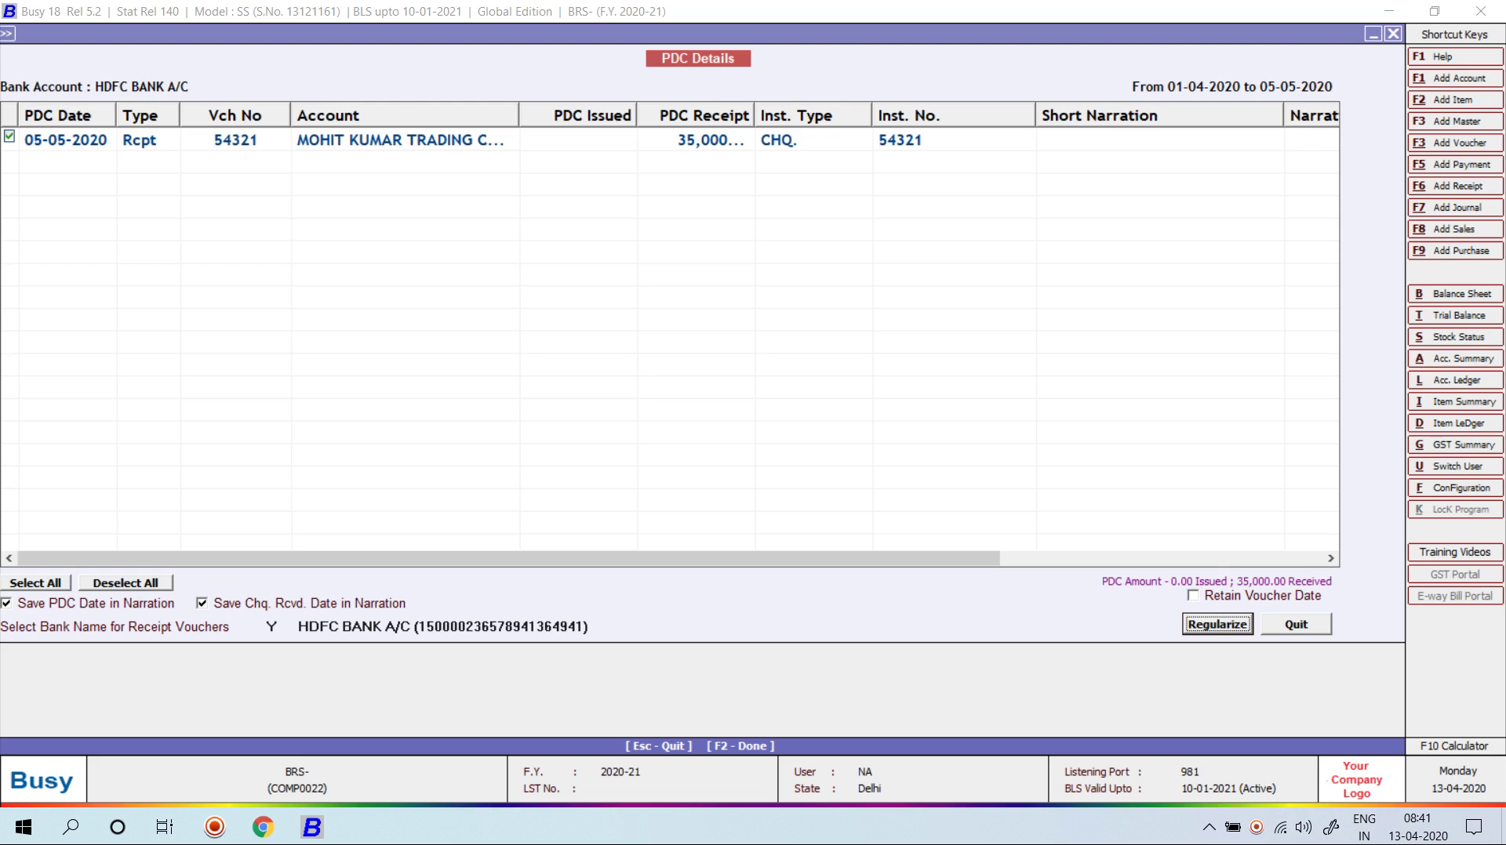
key("Return")
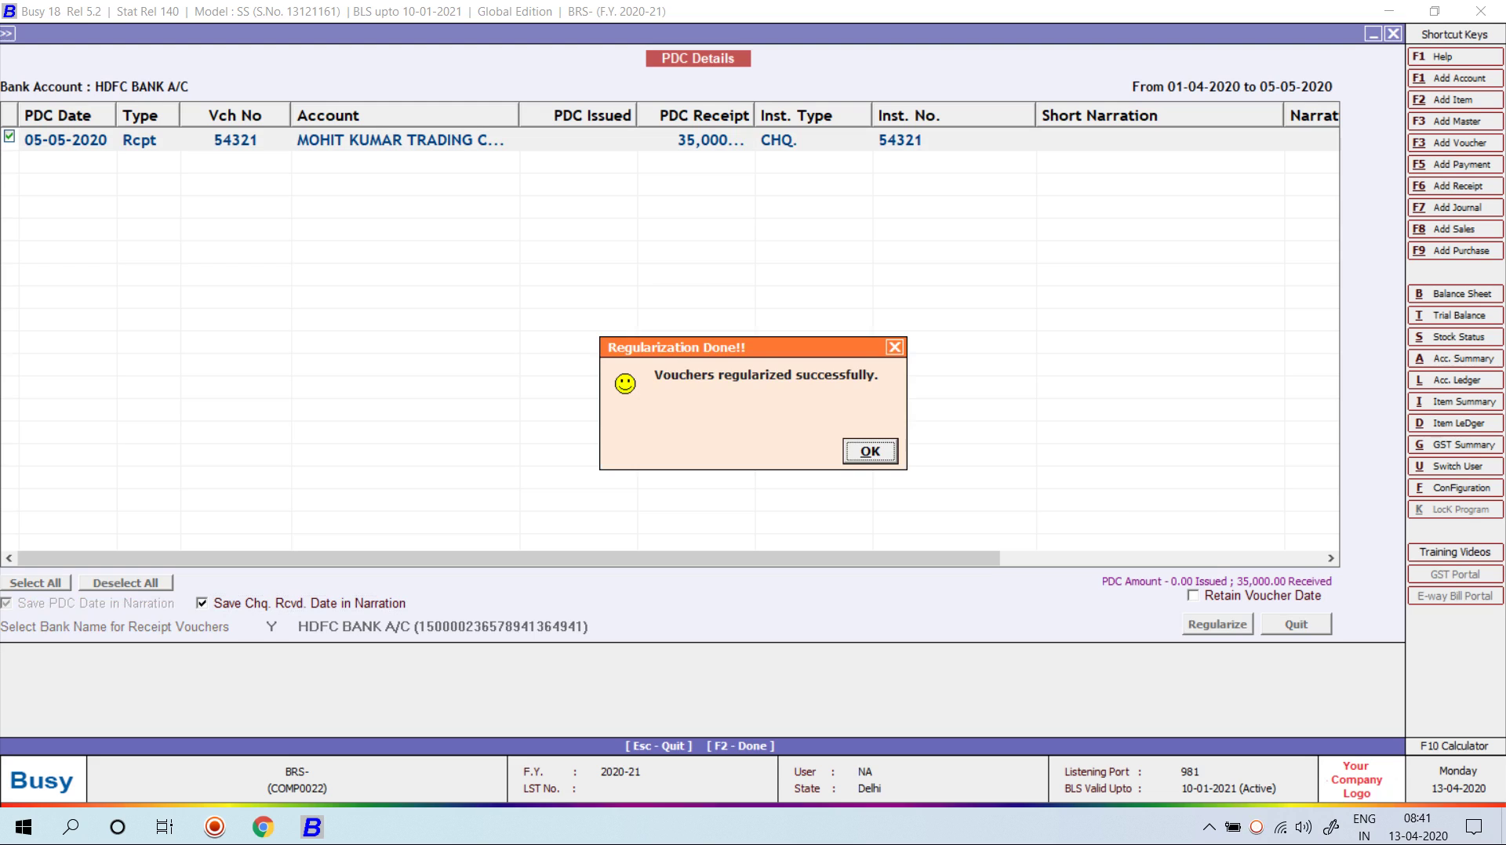
key("Return")
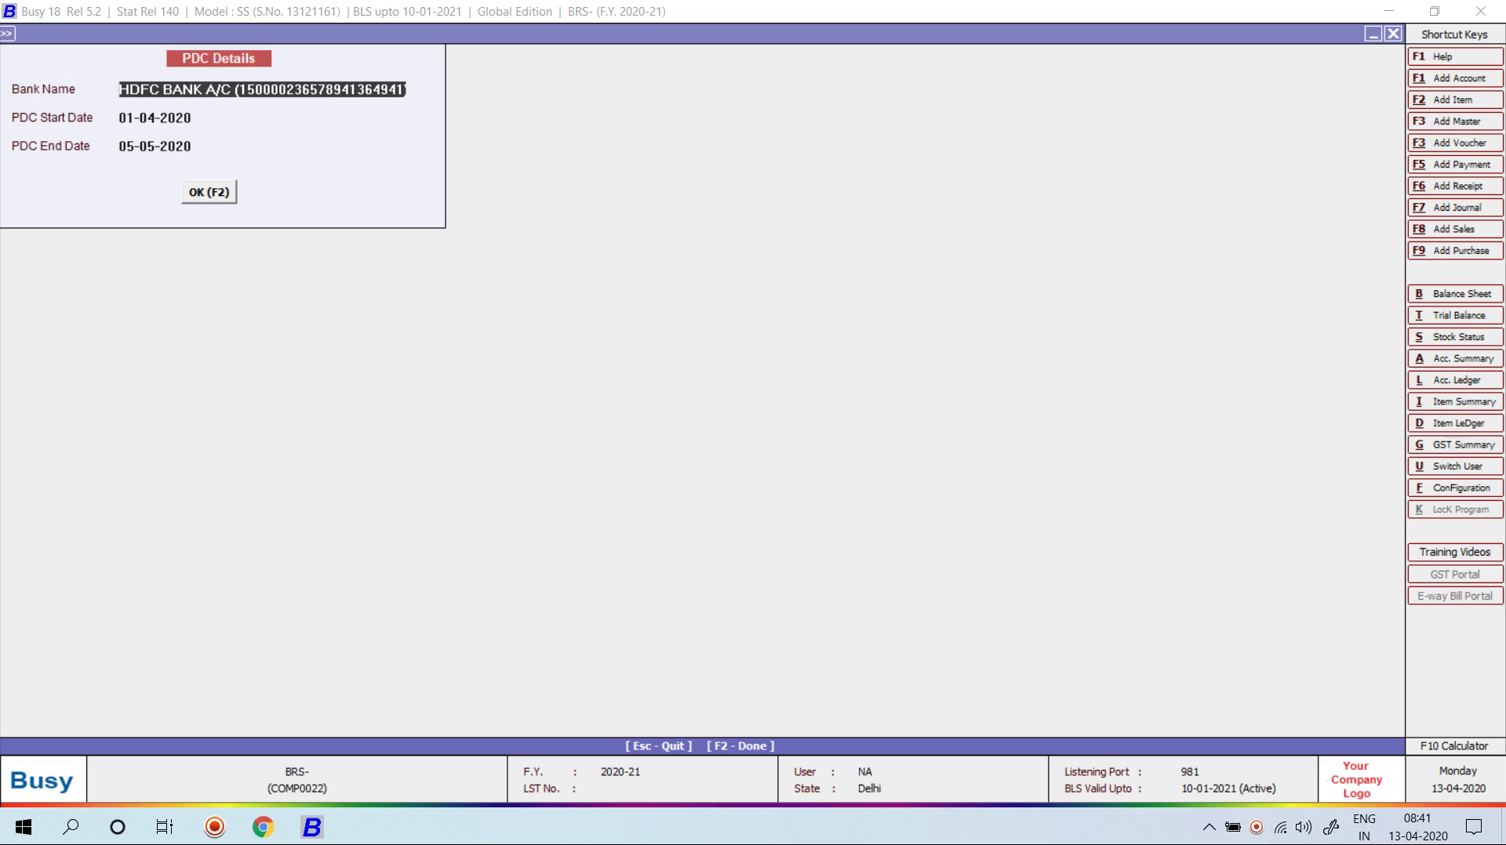
Step: View the Mohit Kumar Trading Company ledger from 1-4-2020 to 5-5-2020, inspect its receipt voucher's narration, and close the reports
key("Escape")
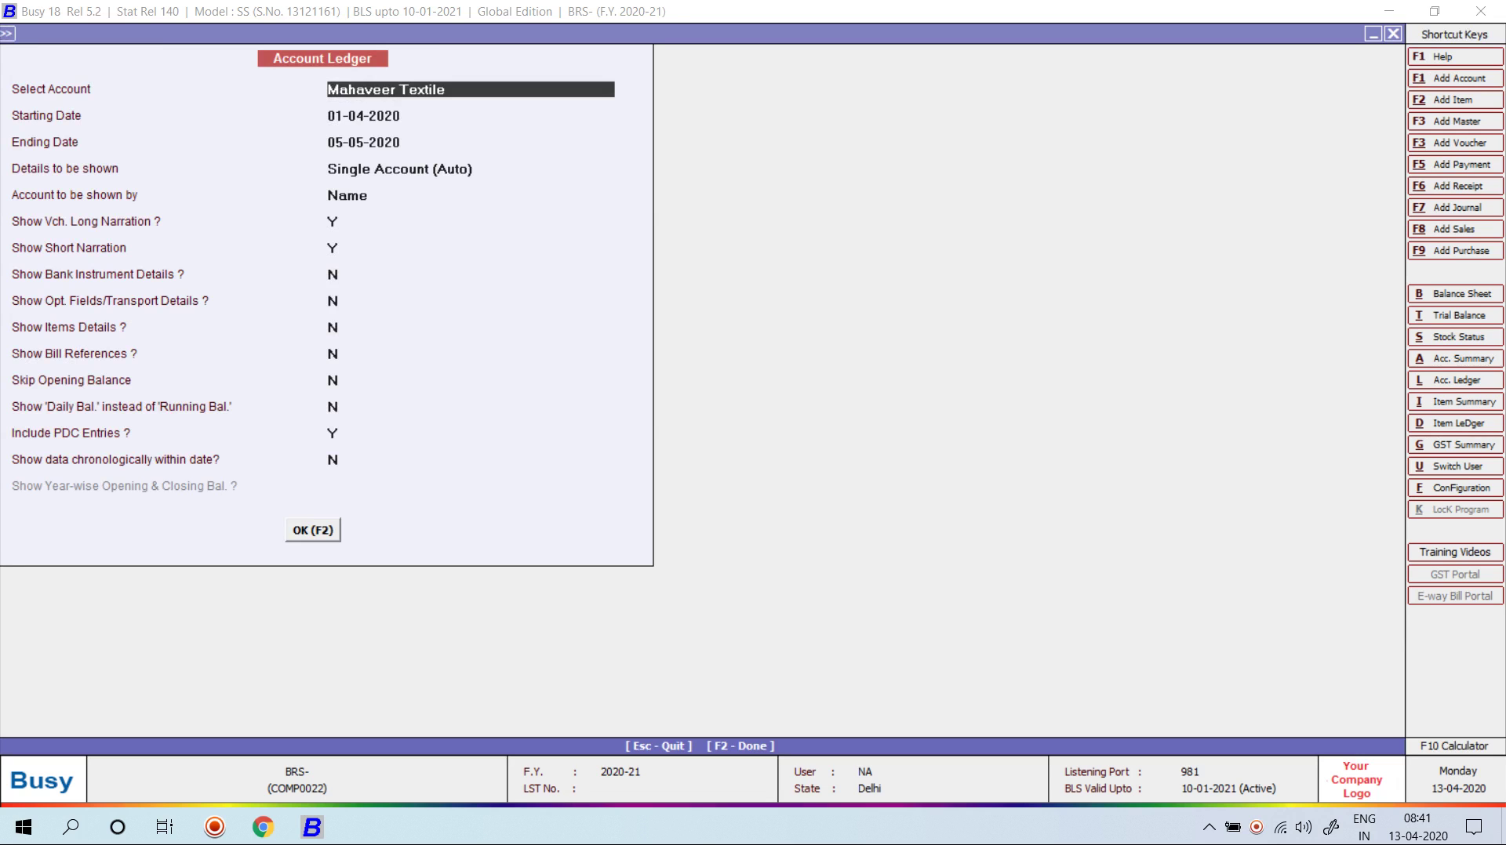
type("MOHI")
key("Return")
key("F2")
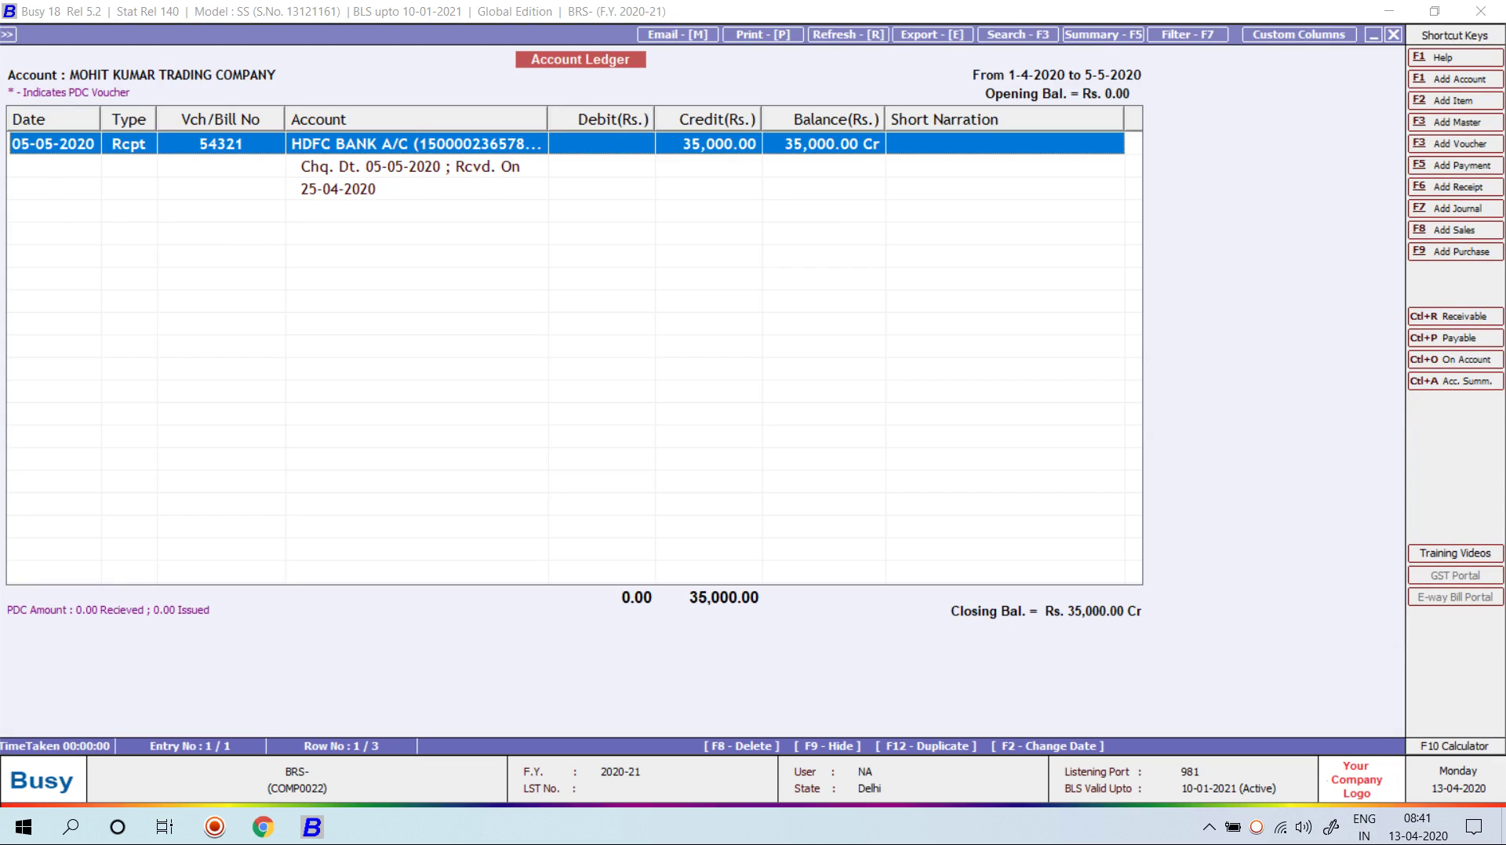
key("Return")
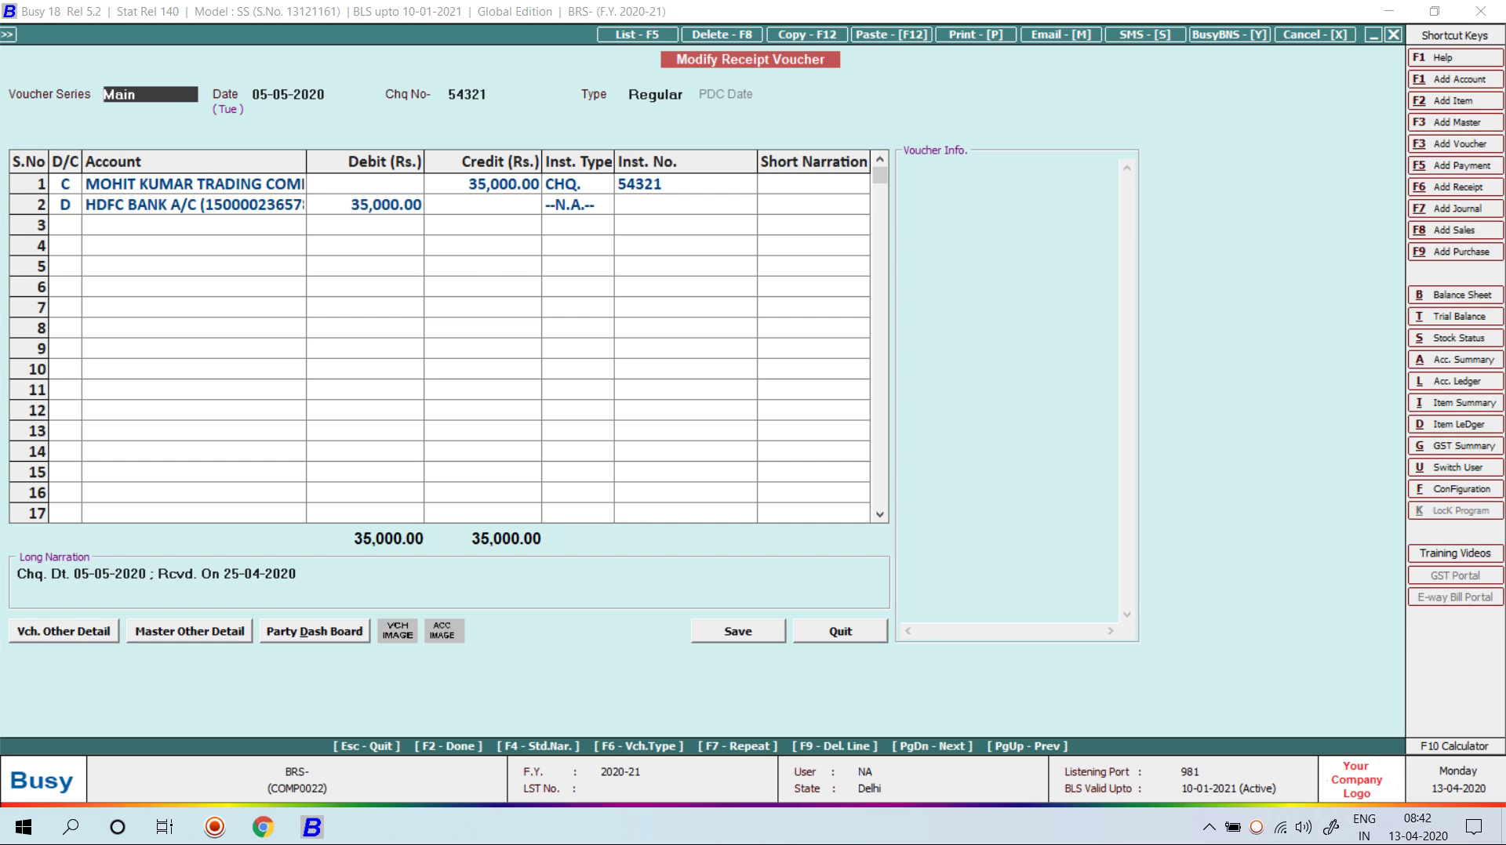
key("Escape")
key("Escape")
key("Escape")
key("Escape")
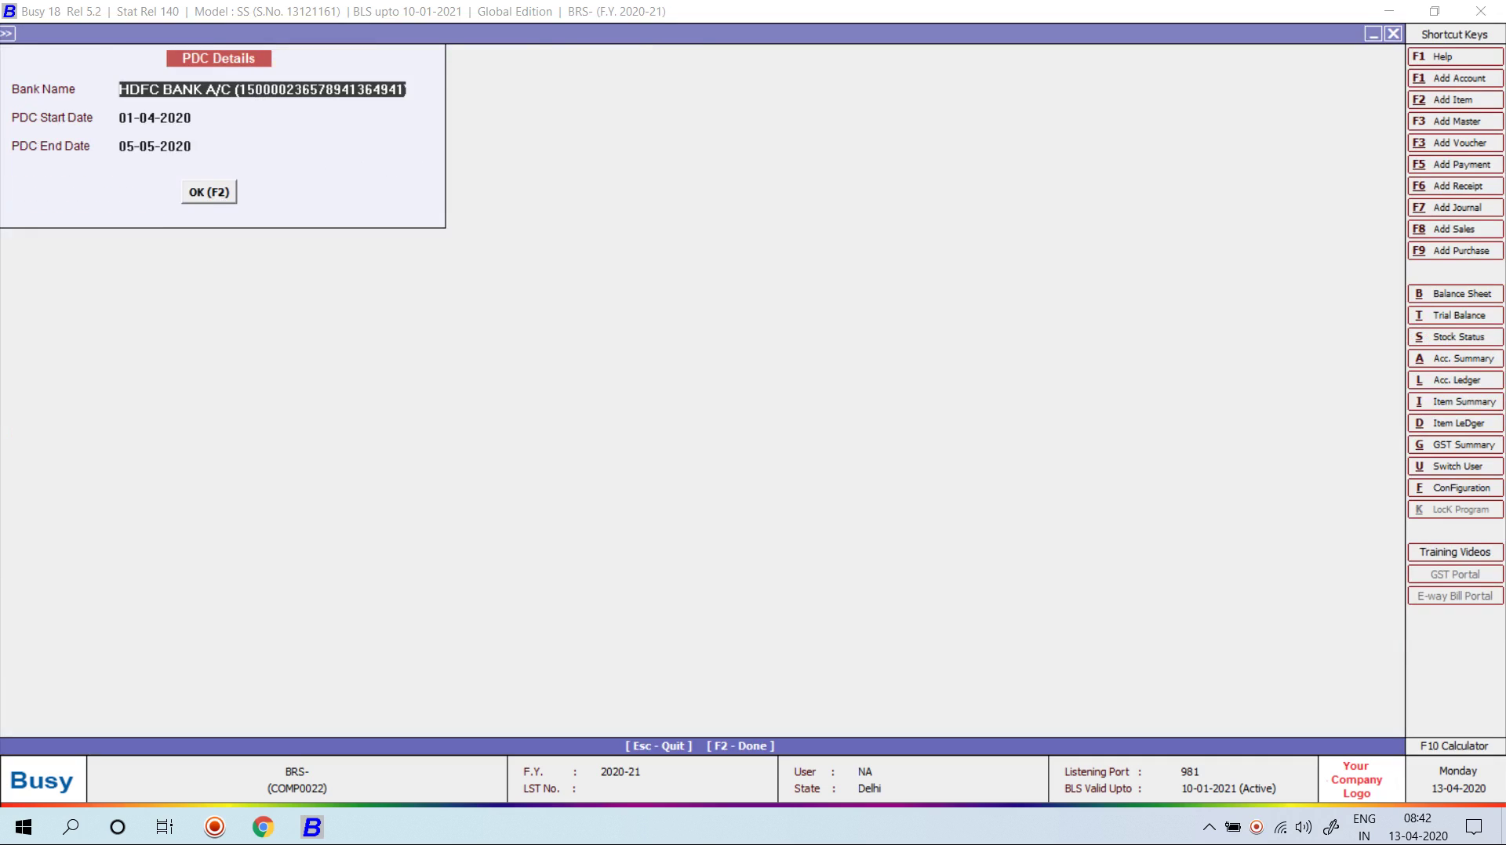
key("Escape")
key("Escape")
Step: Start a receipt voucher dated 05-05-2020 with cheque number 787400, type PDC and PDC date 10-05-2020
key("Right")
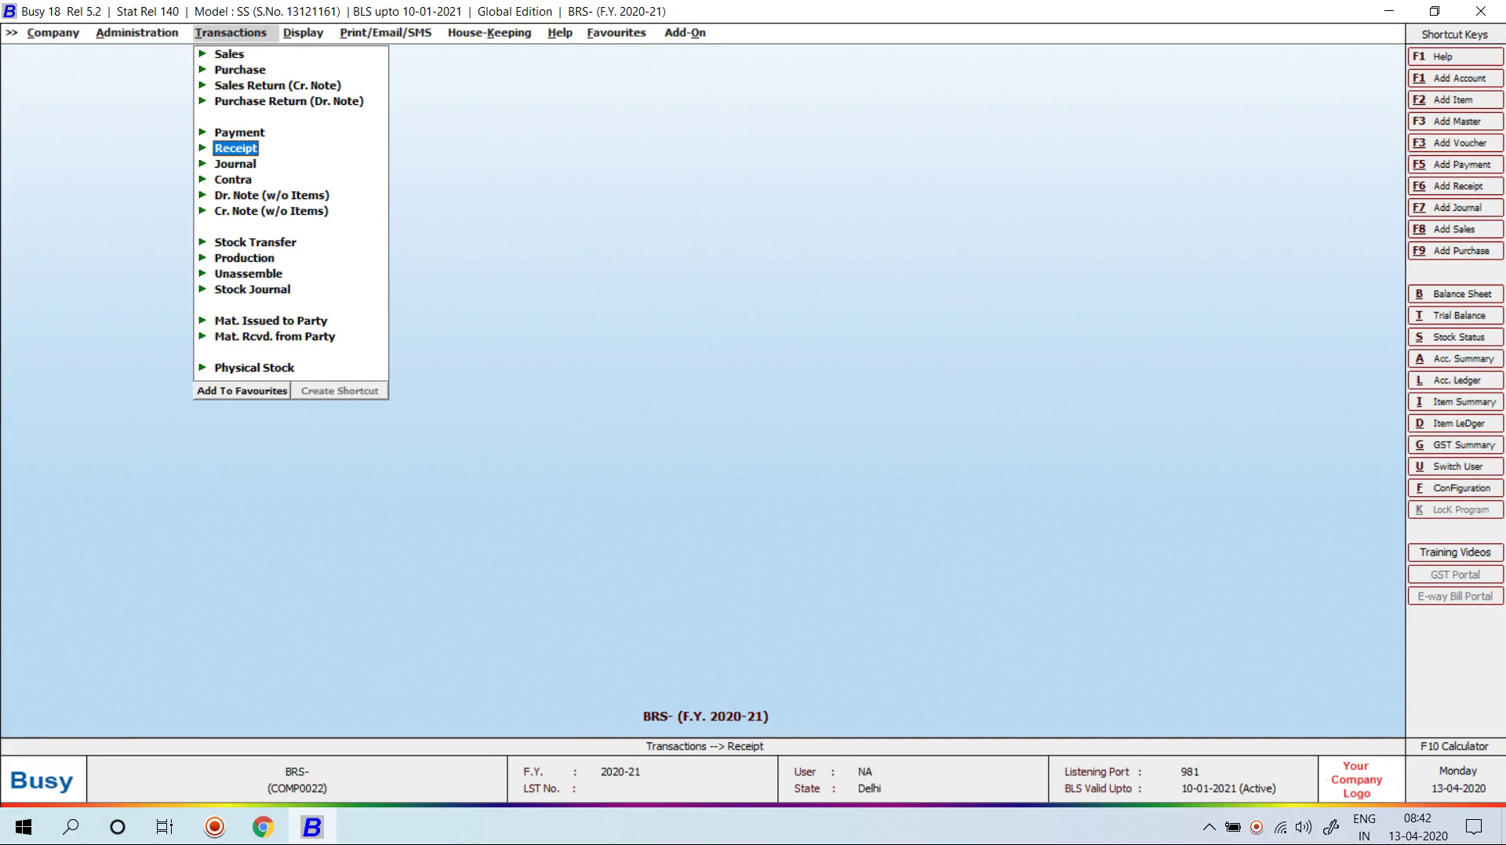
key("Return")
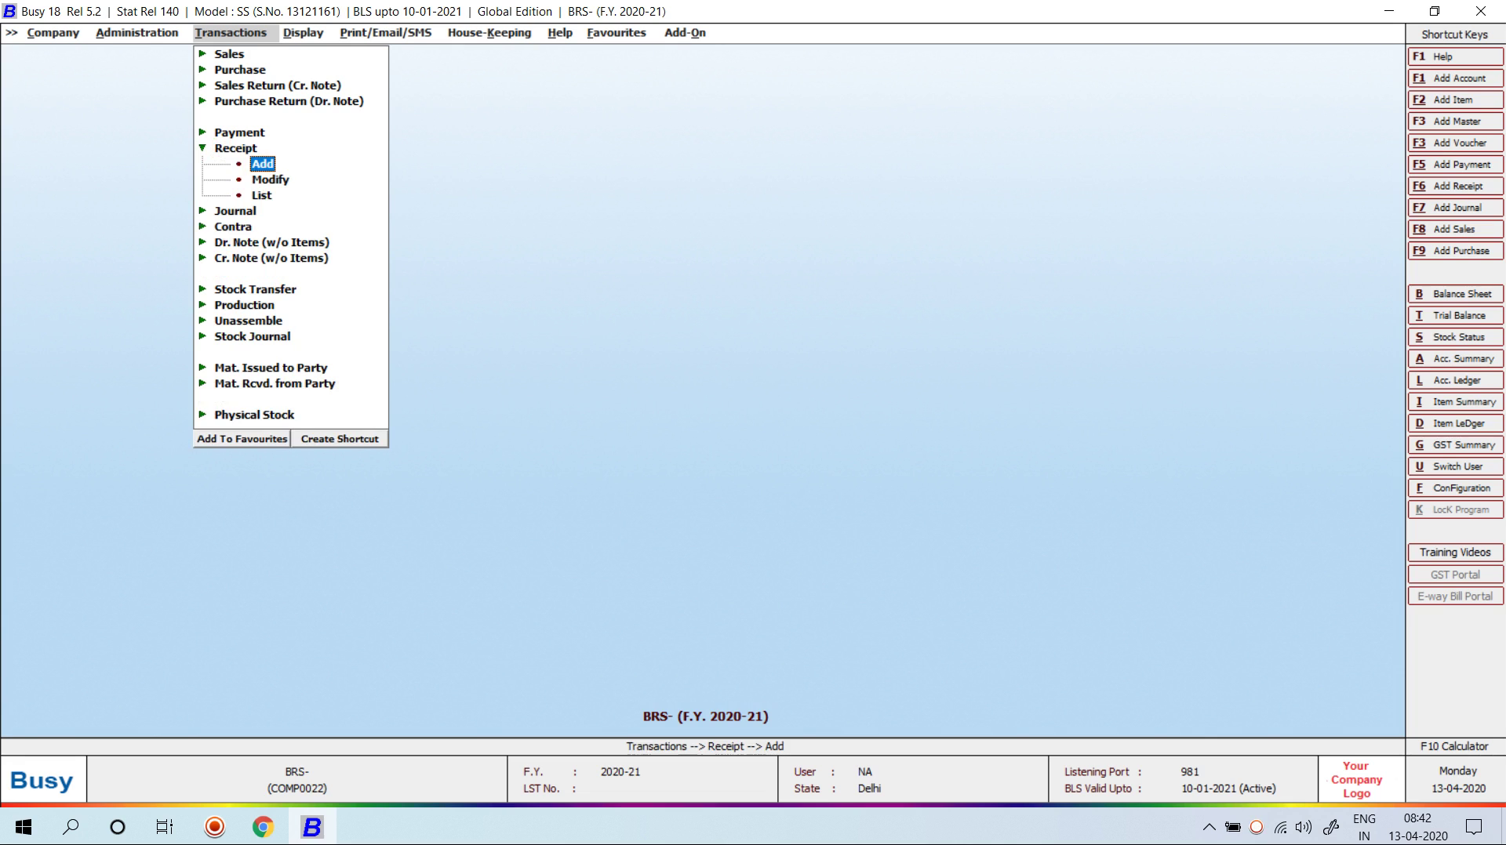
key("Return")
key("Return")
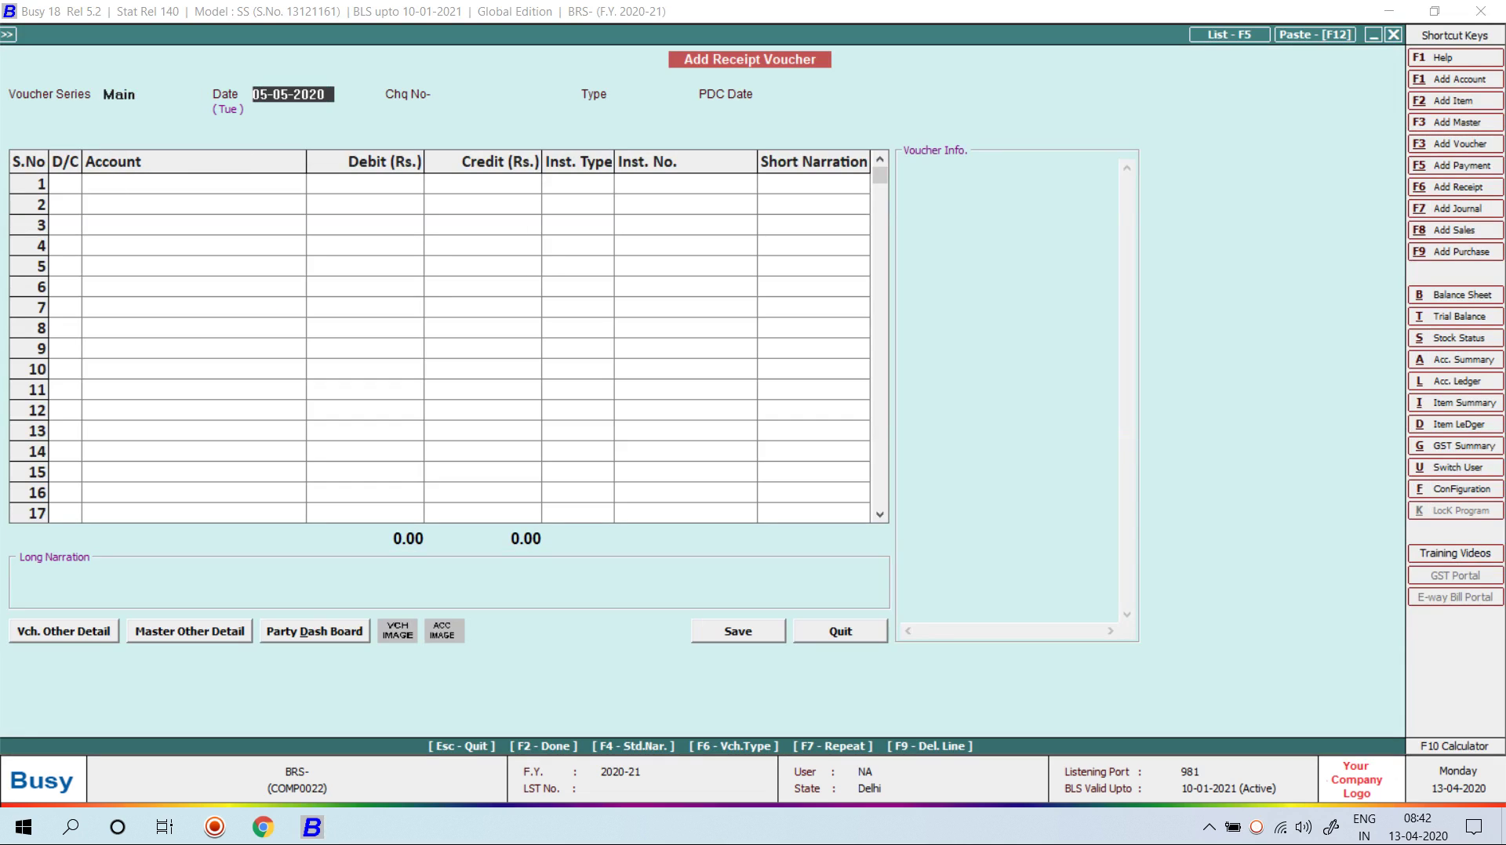
key("Return")
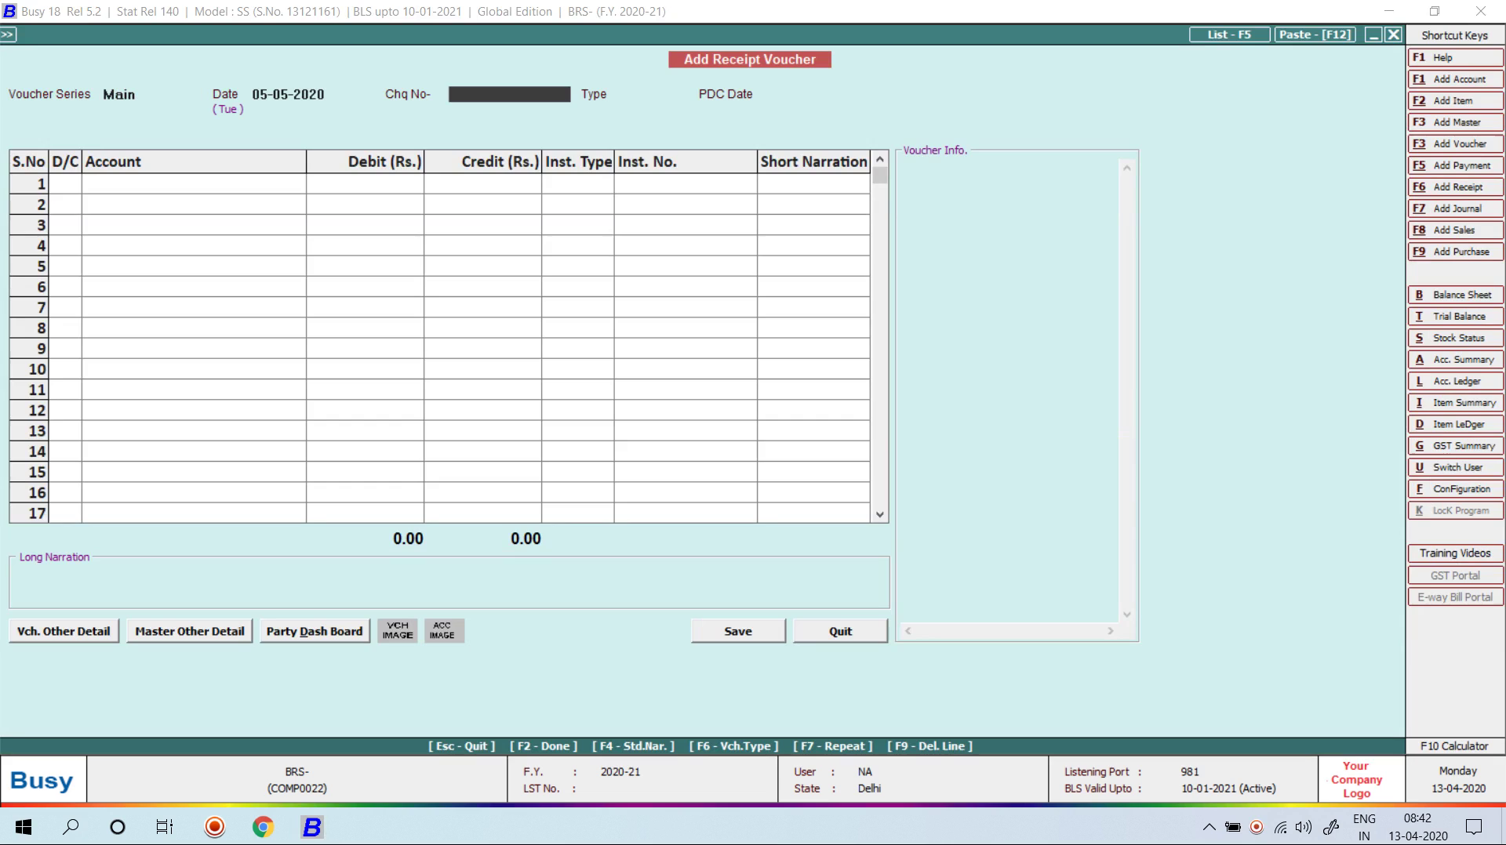
type("787400")
key("Return")
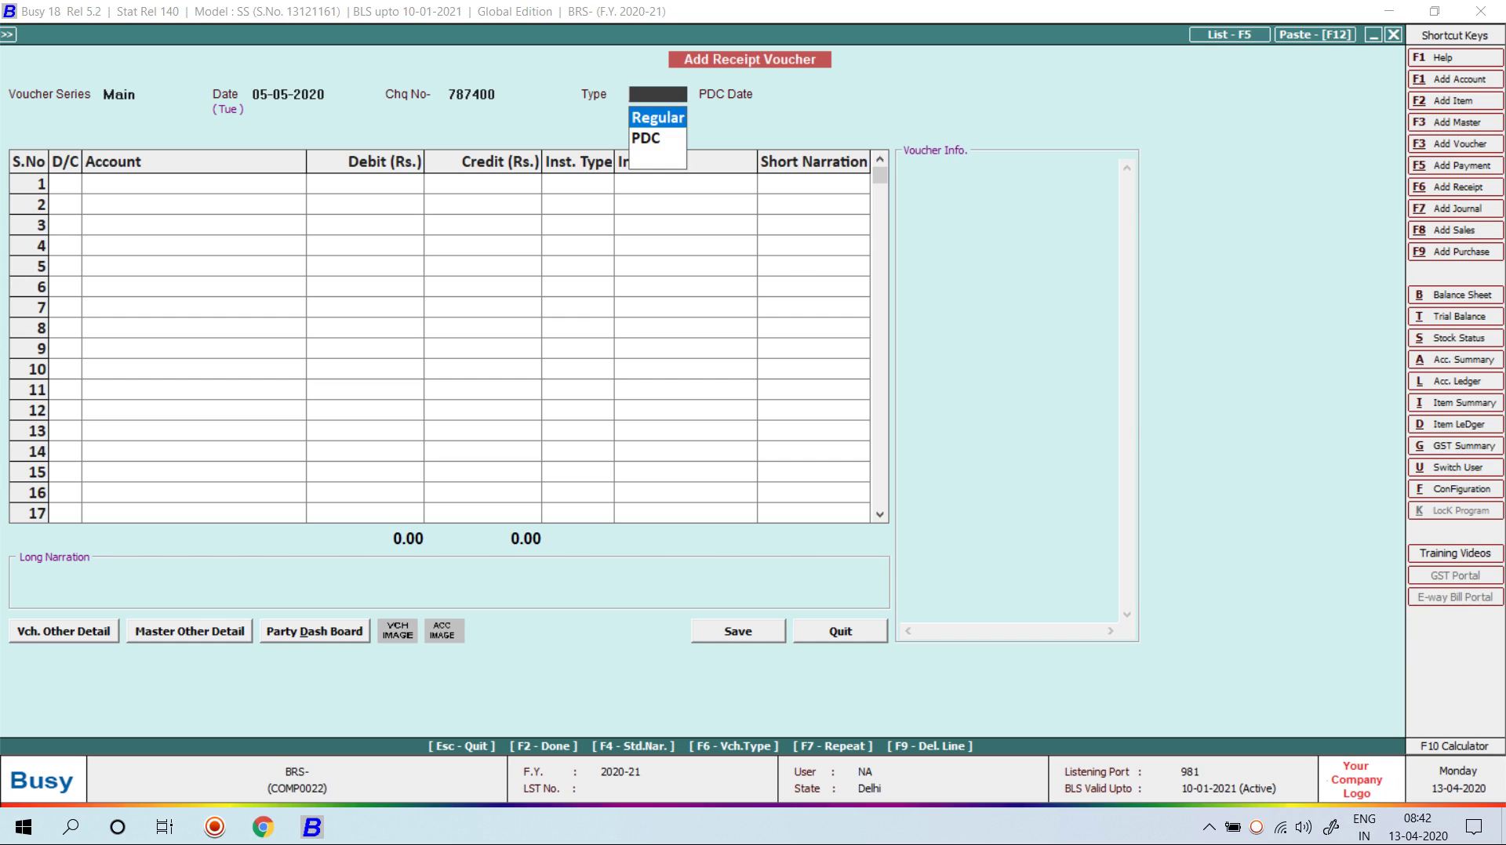
key("Down")
key("Return")
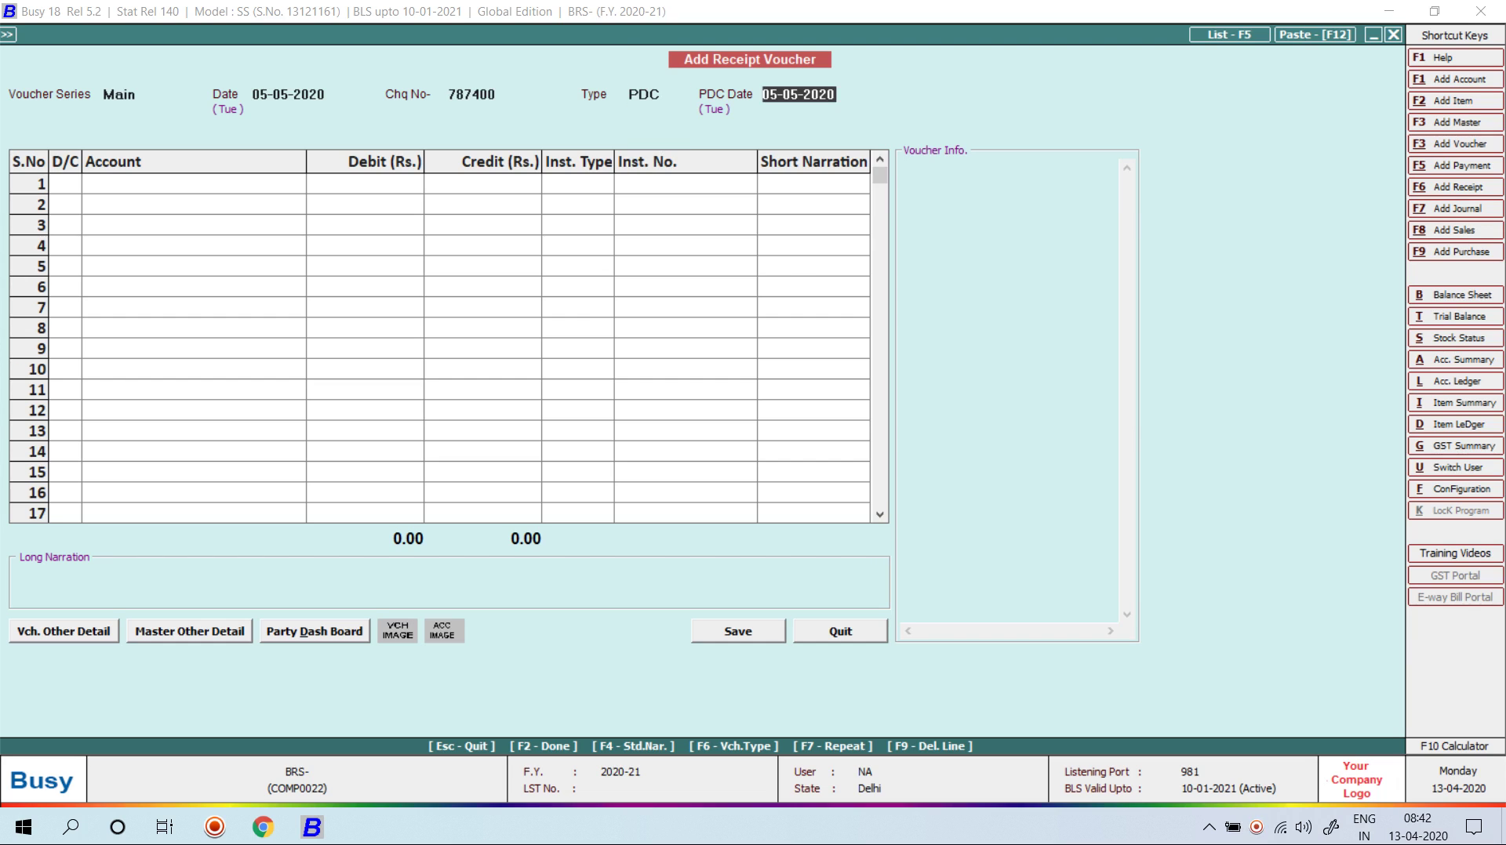
type("10")
key("Return")
key("Return")
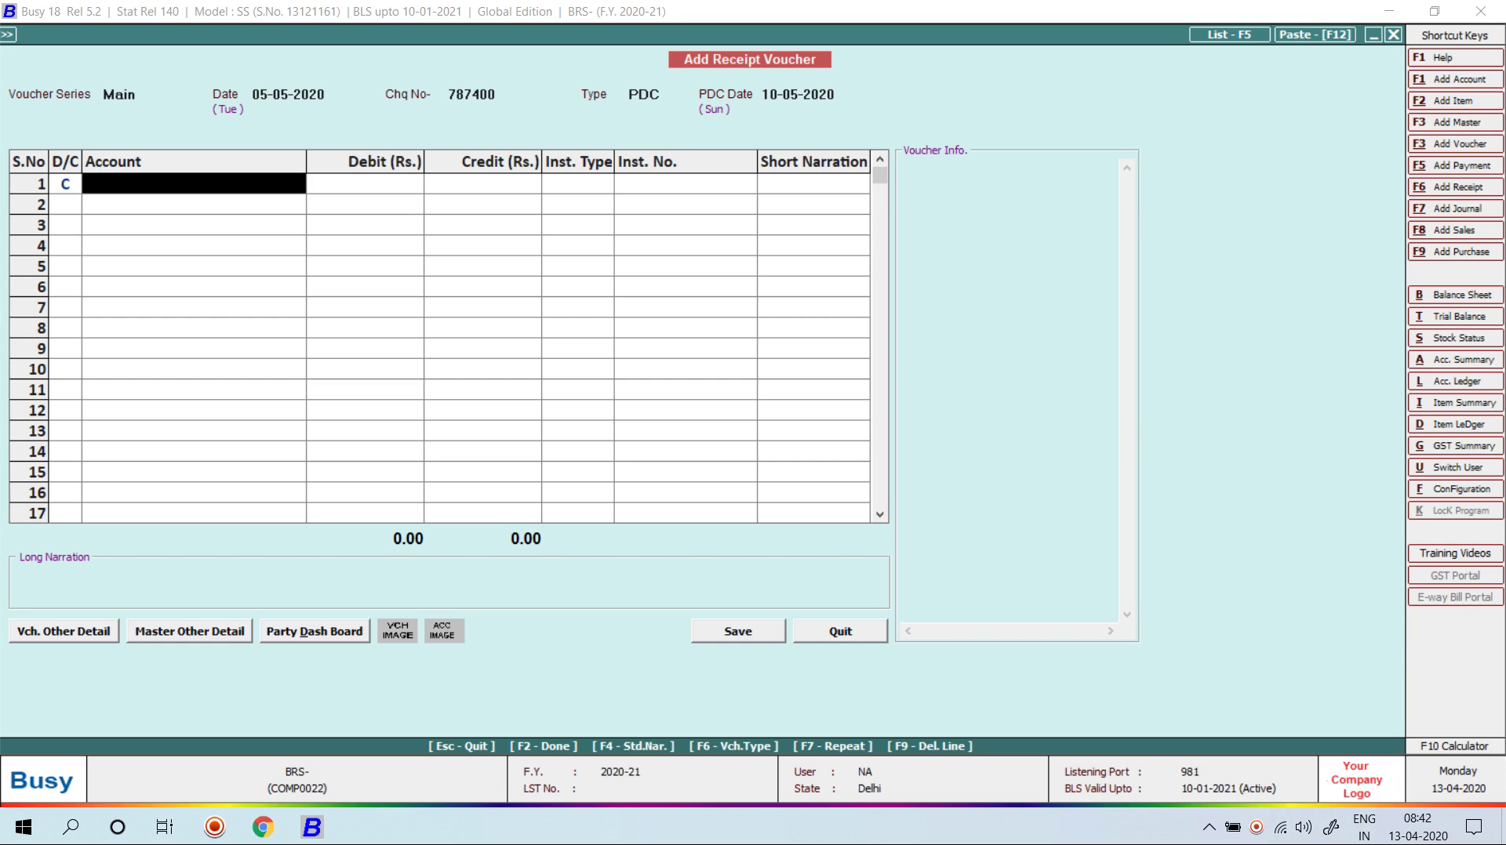
Step: Credit Mohit Kumar Trading Company with 85,000, using instrument type CHQ. and instrument number 787400
type("mohit")
key("Return")
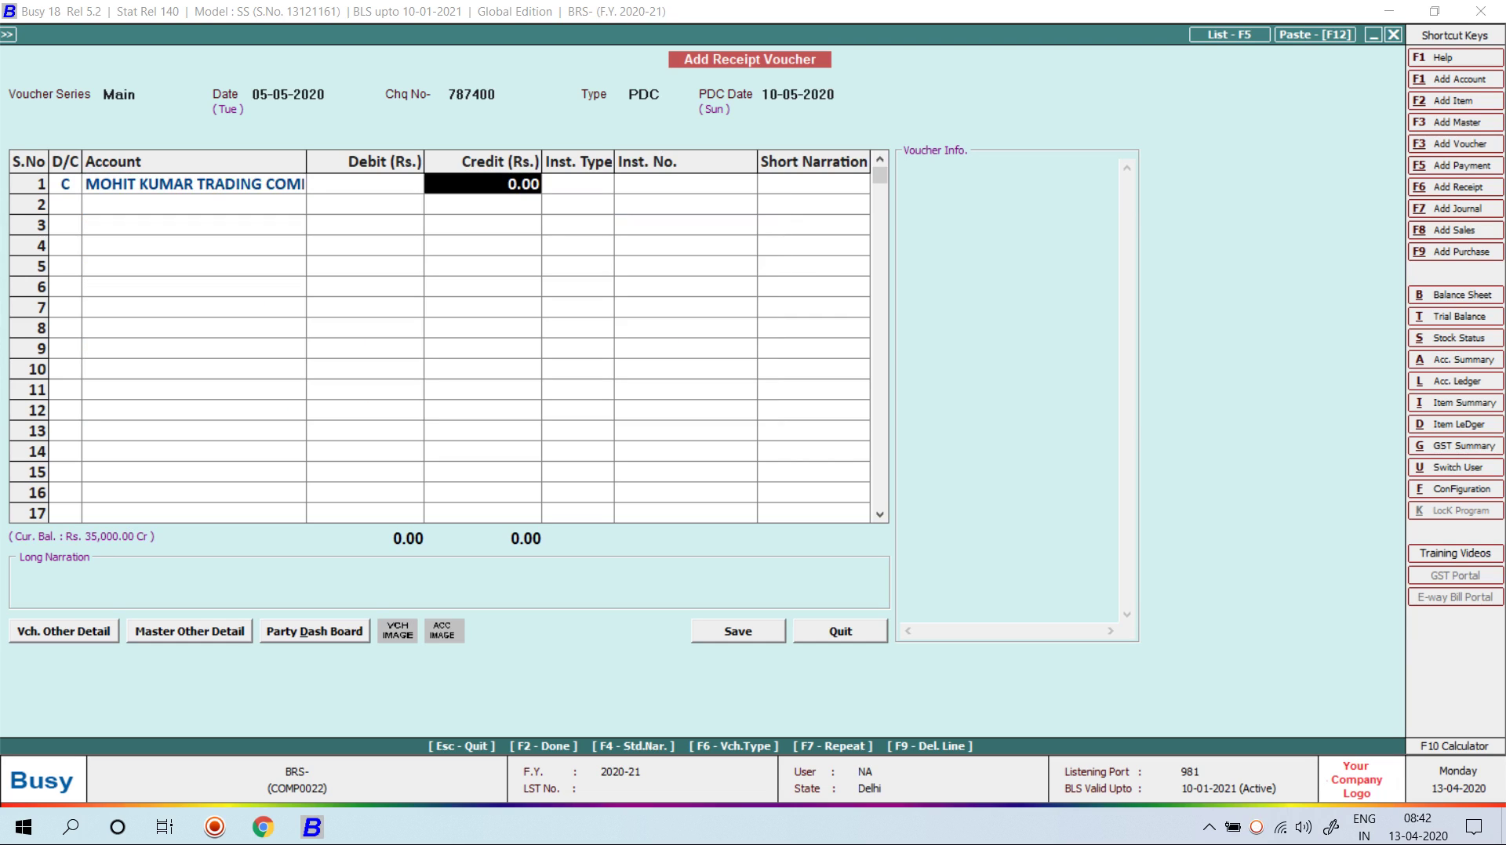
type("85000")
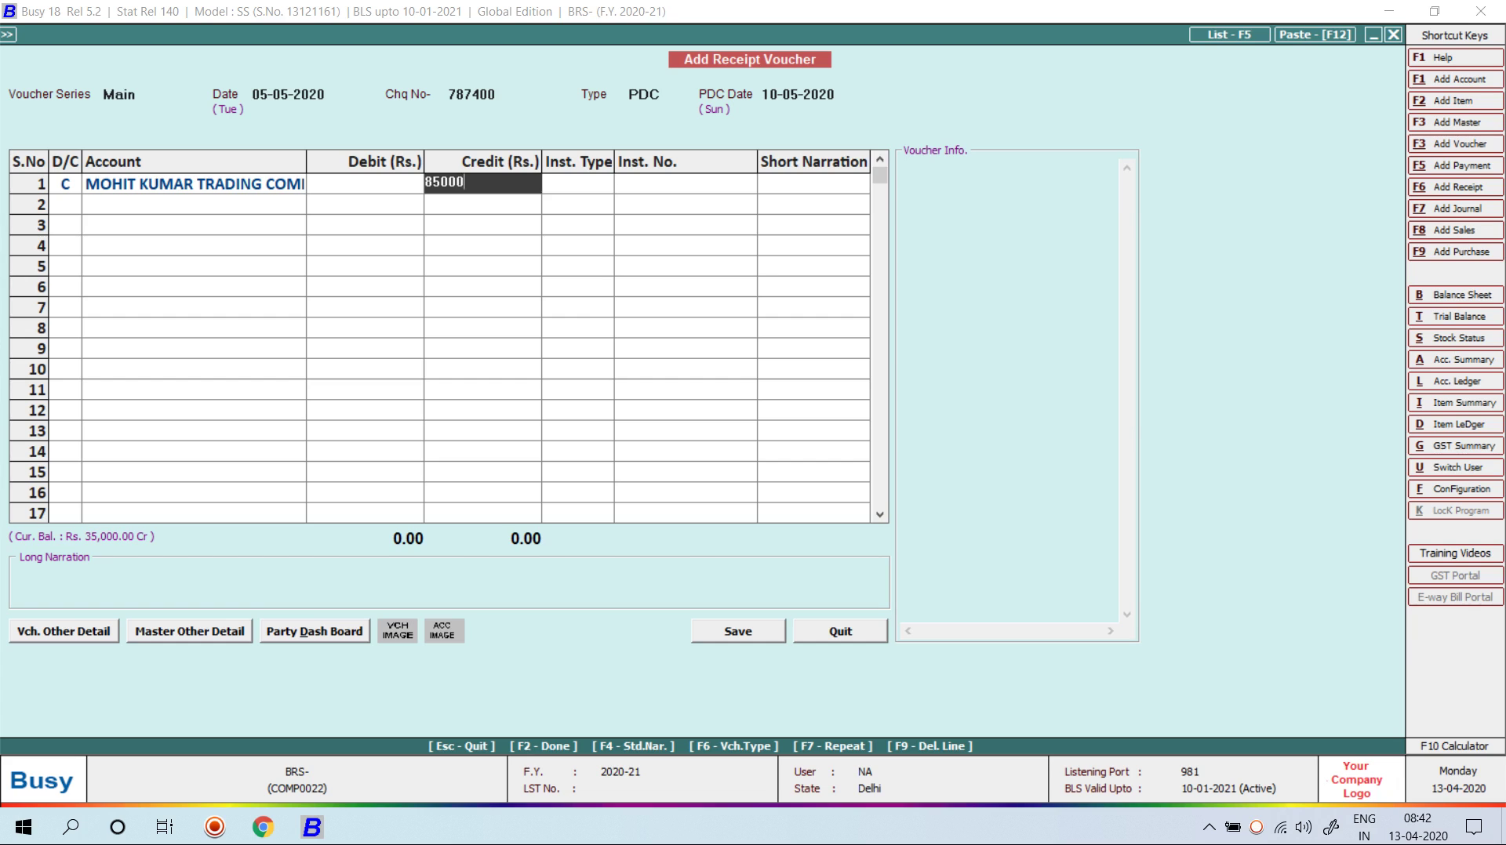
key("Return")
type("c")
key("Return")
type("78")
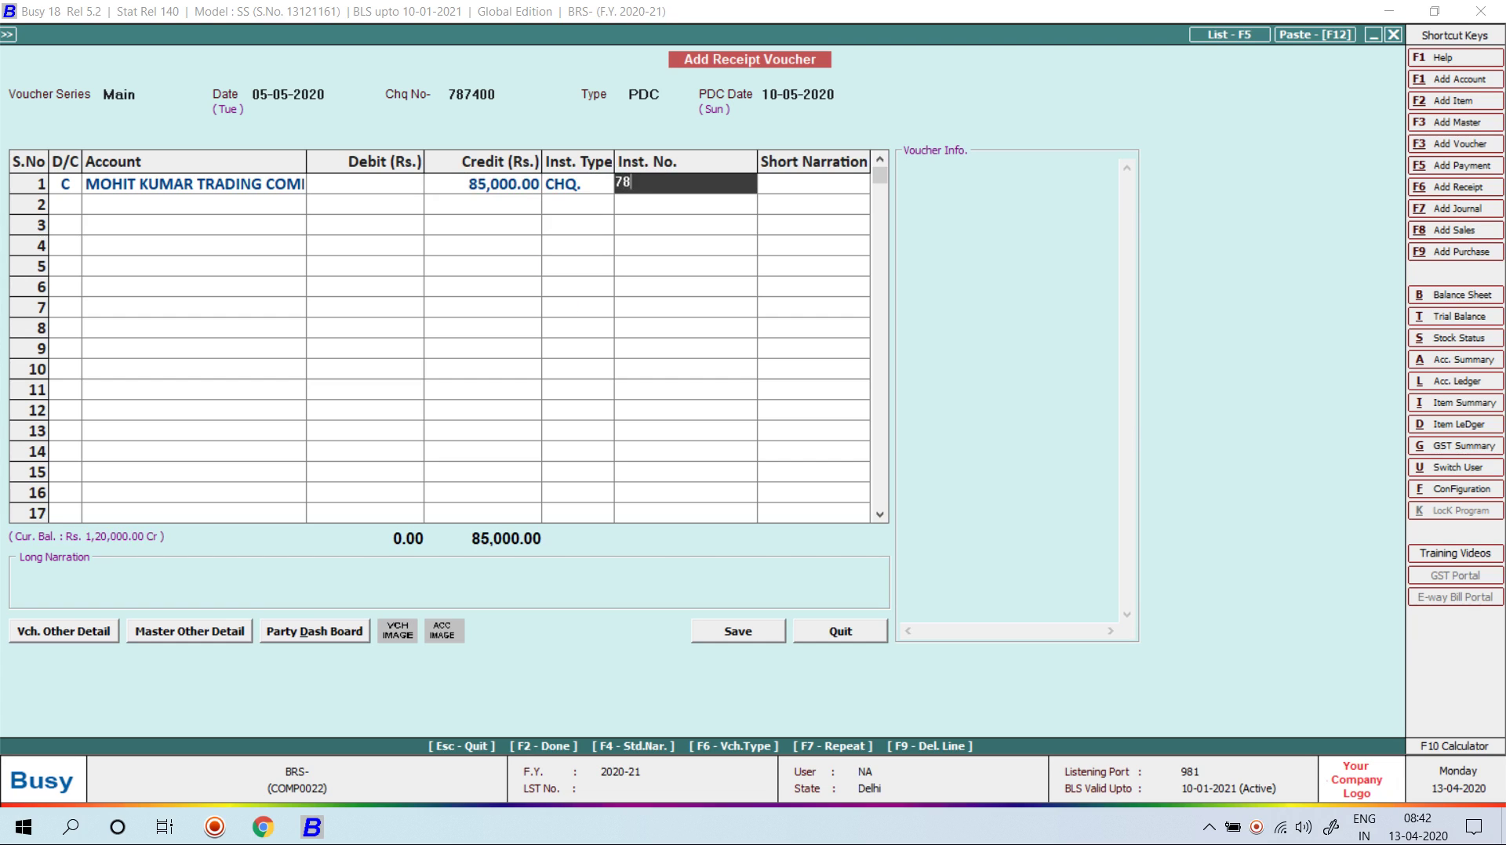
type("7400")
key("Return")
key("Return")
Step: Debit HDFC BANK A/C with 85,000, save the receipt voucher, and leave voucher entry
key("Return")
key("Return")
key("Return")
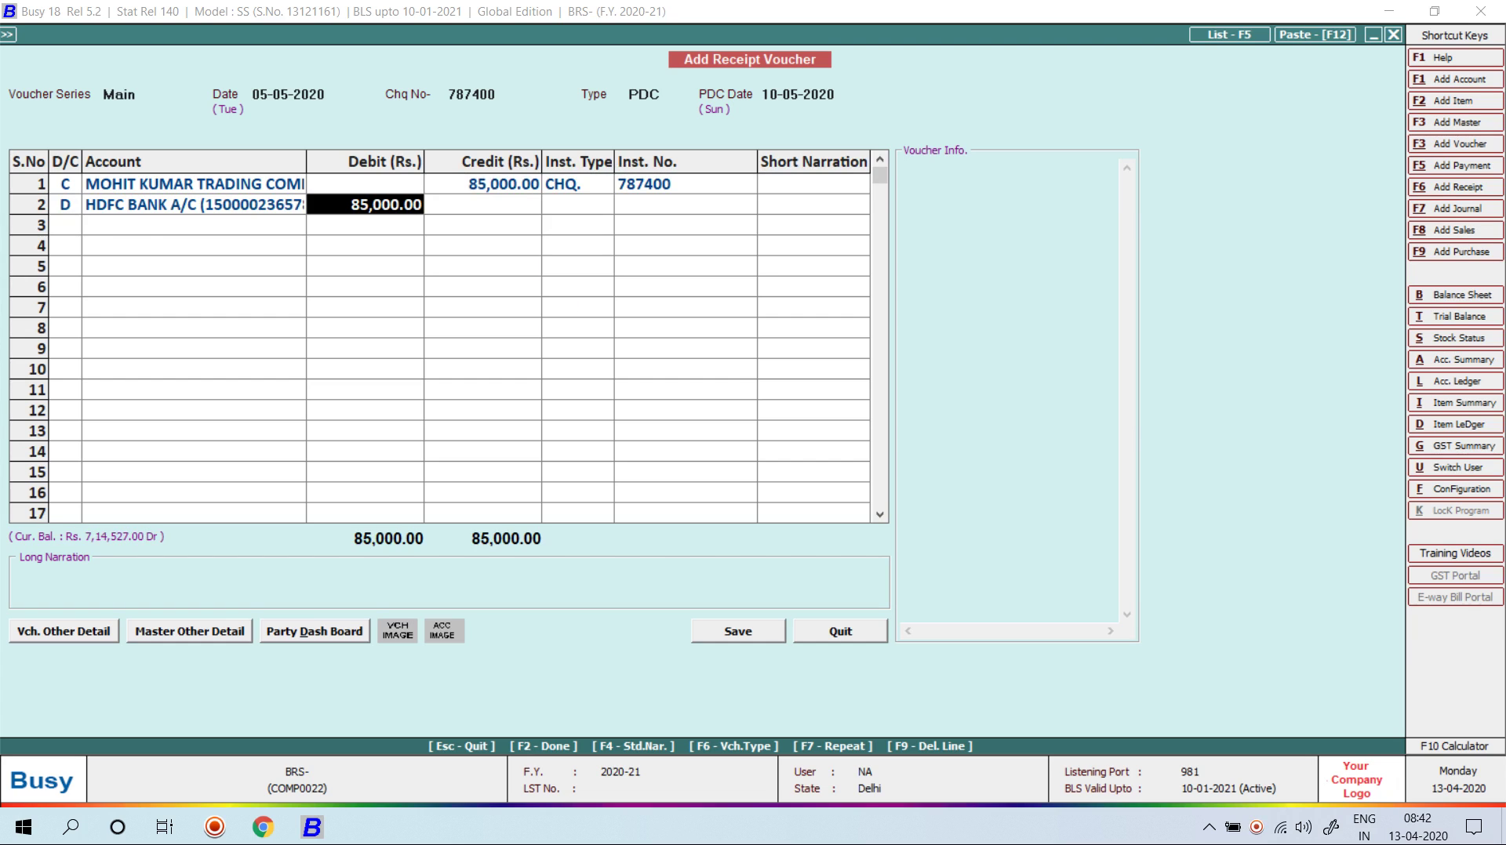
key("Return")
key("Return")
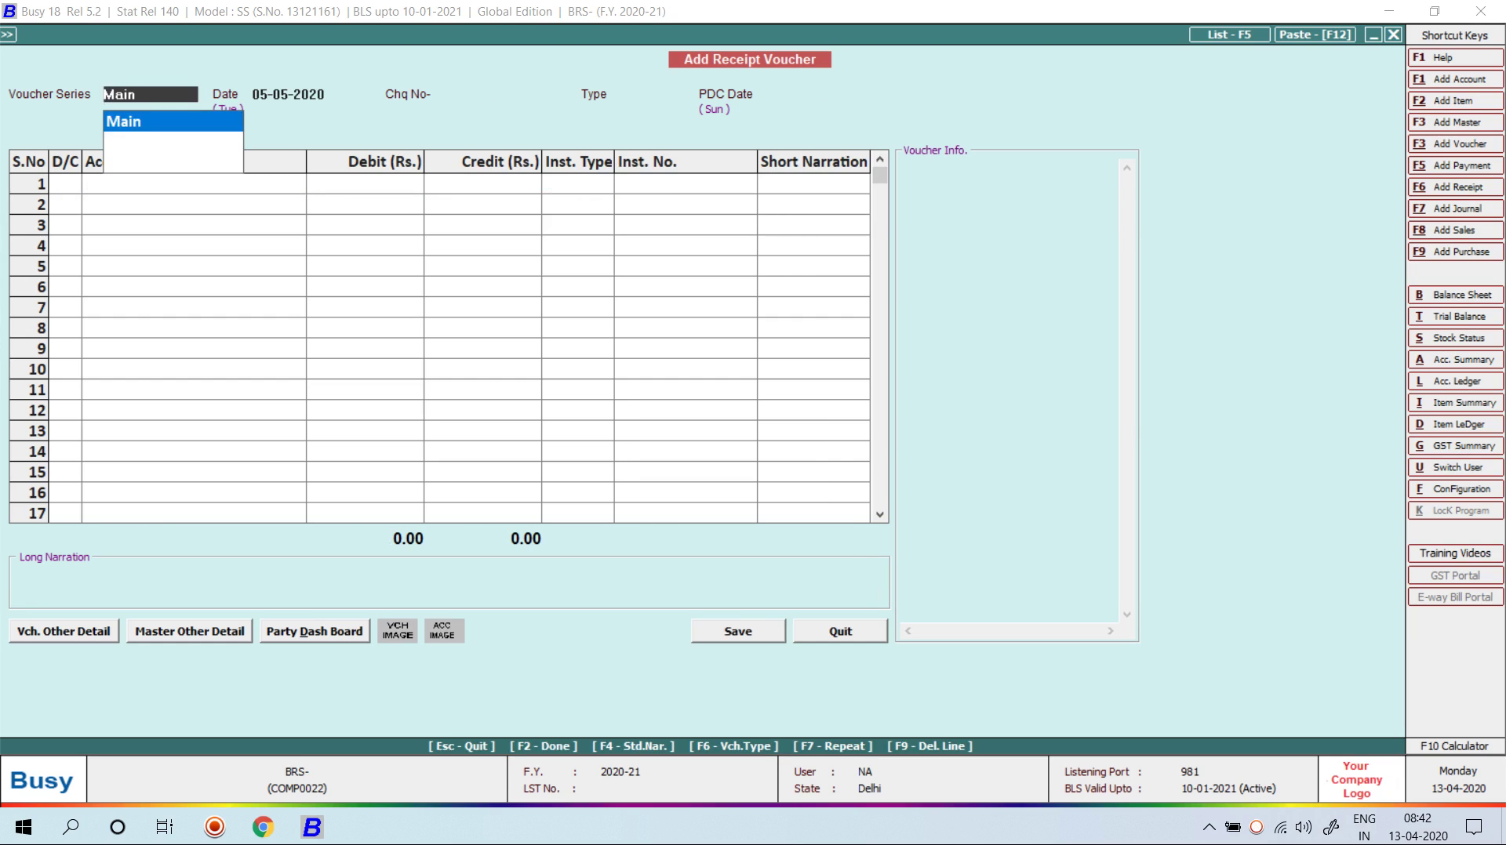
key("Escape")
key("Escape")
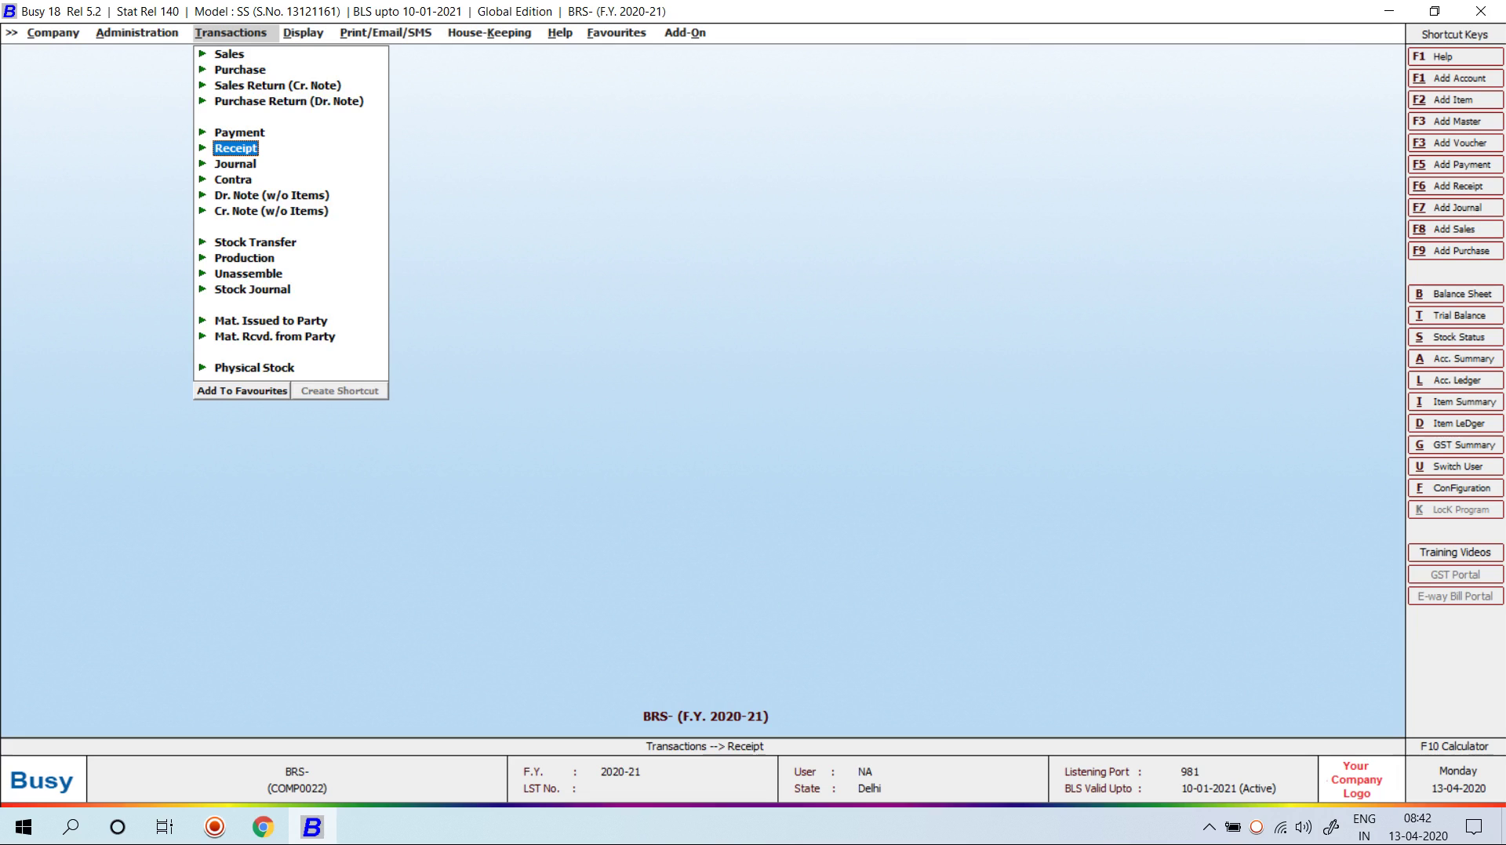
Step: List the post-dated cheques of HDFC BANK A/C for regularization from 01-04-2020 to 10-05-2020
key("Left")
key("Return")
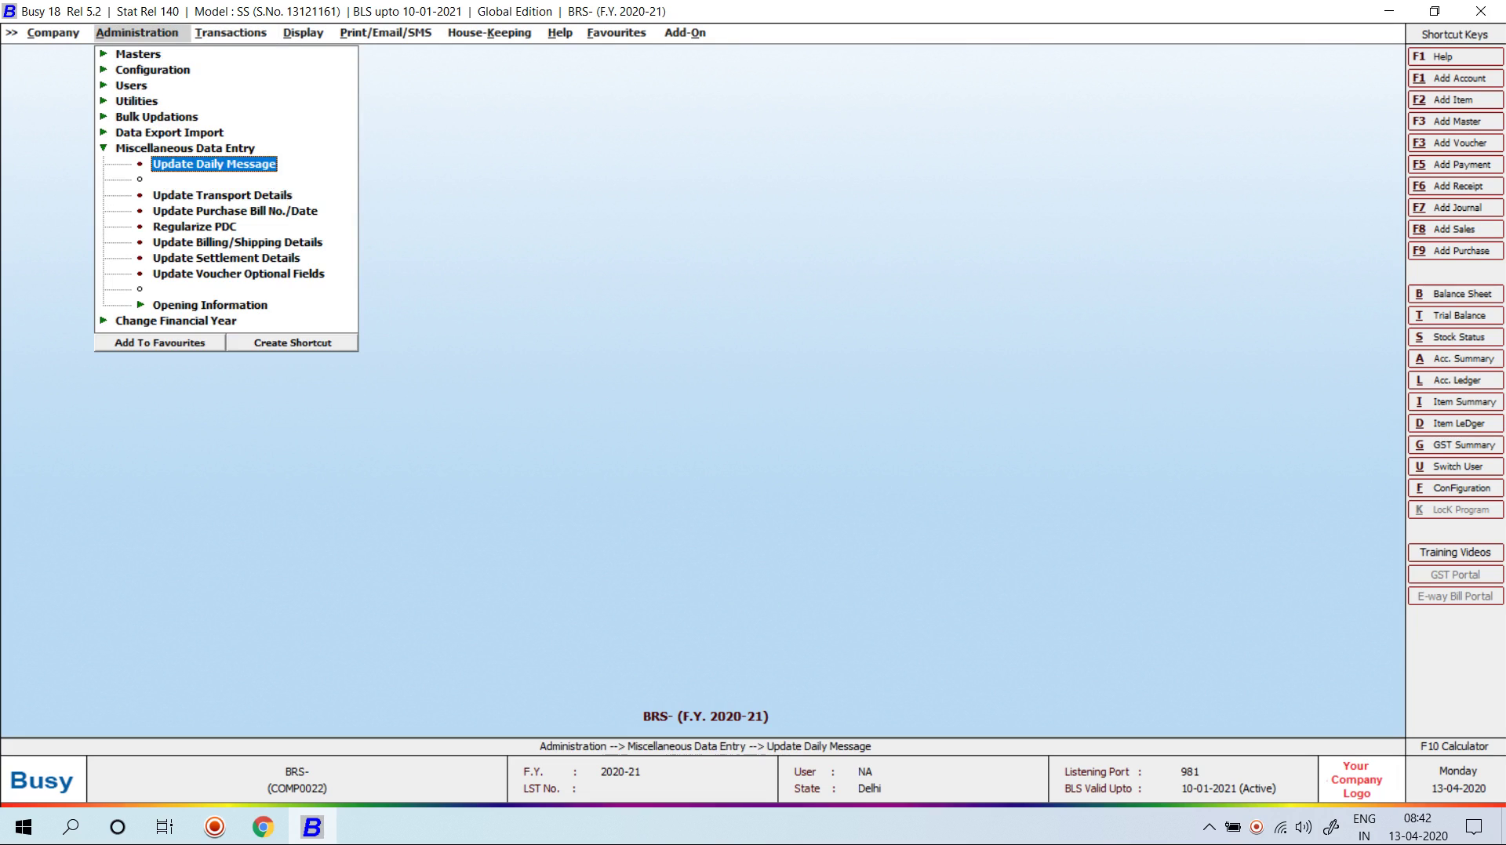
key("Down")
key("Down")
key("Down")
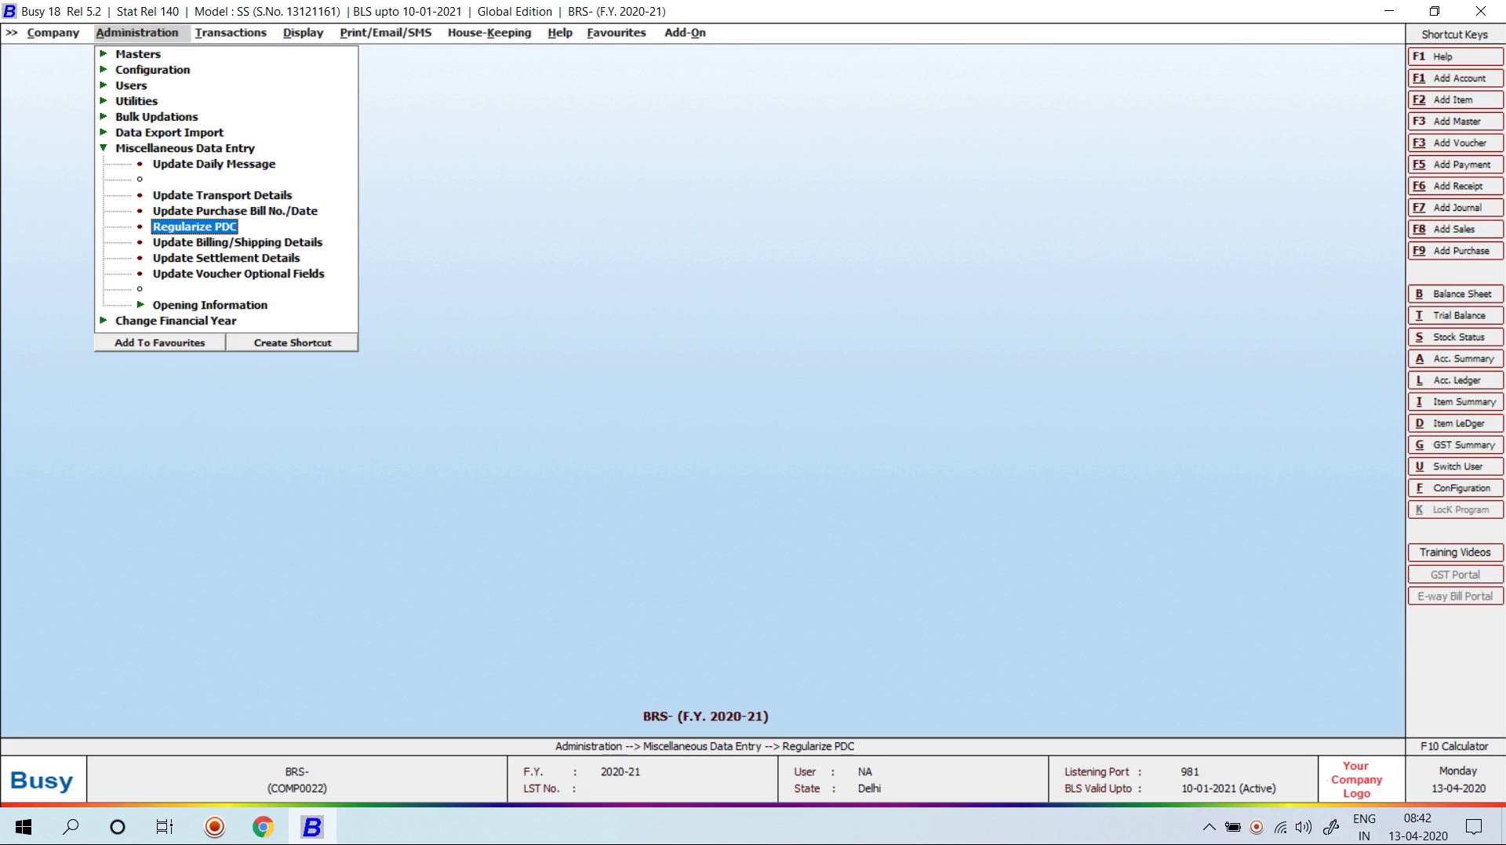
key("Return")
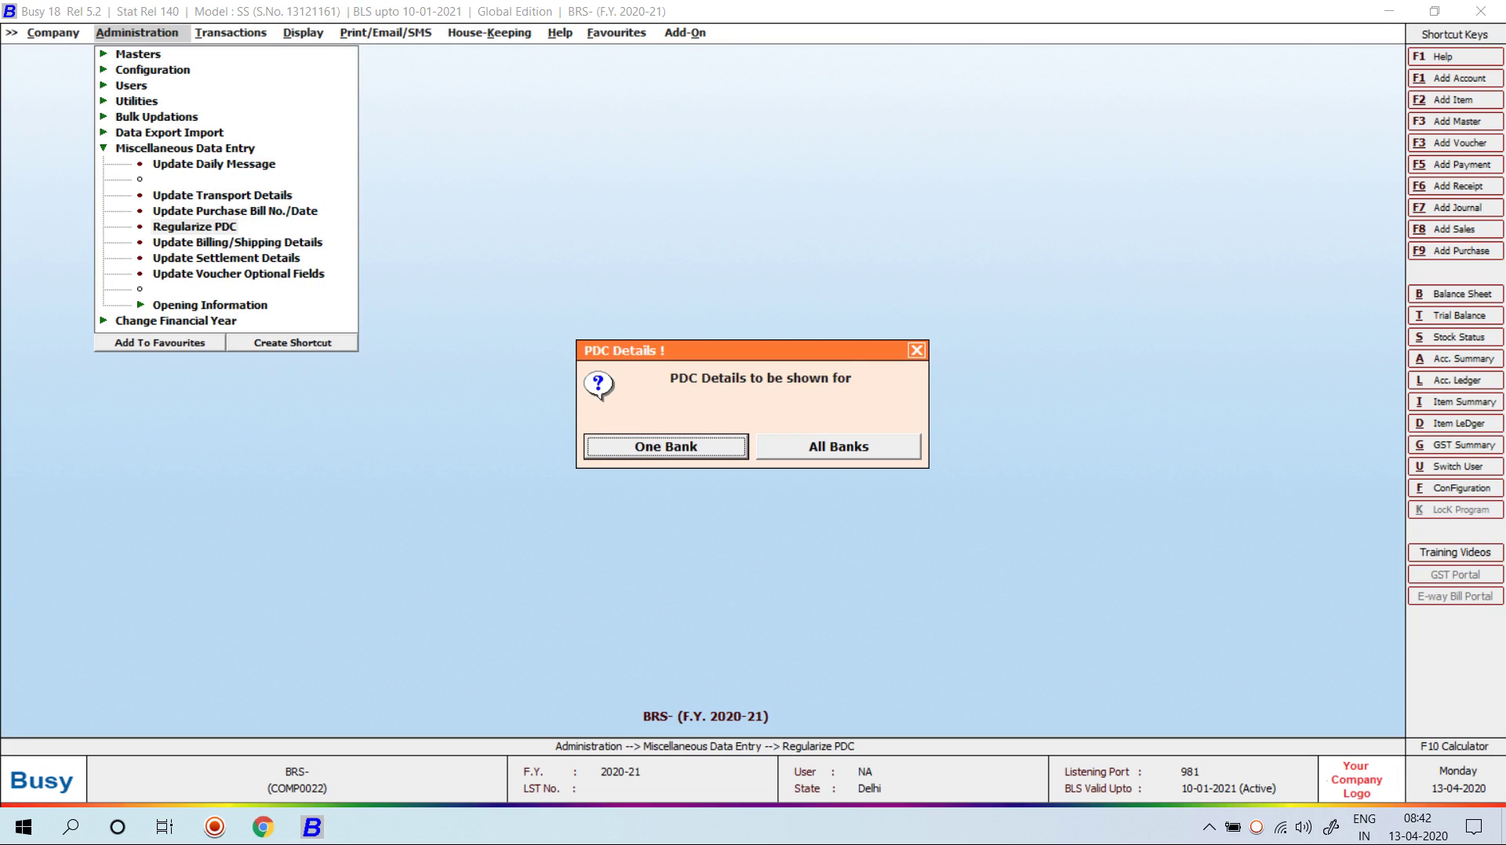
key("Return")
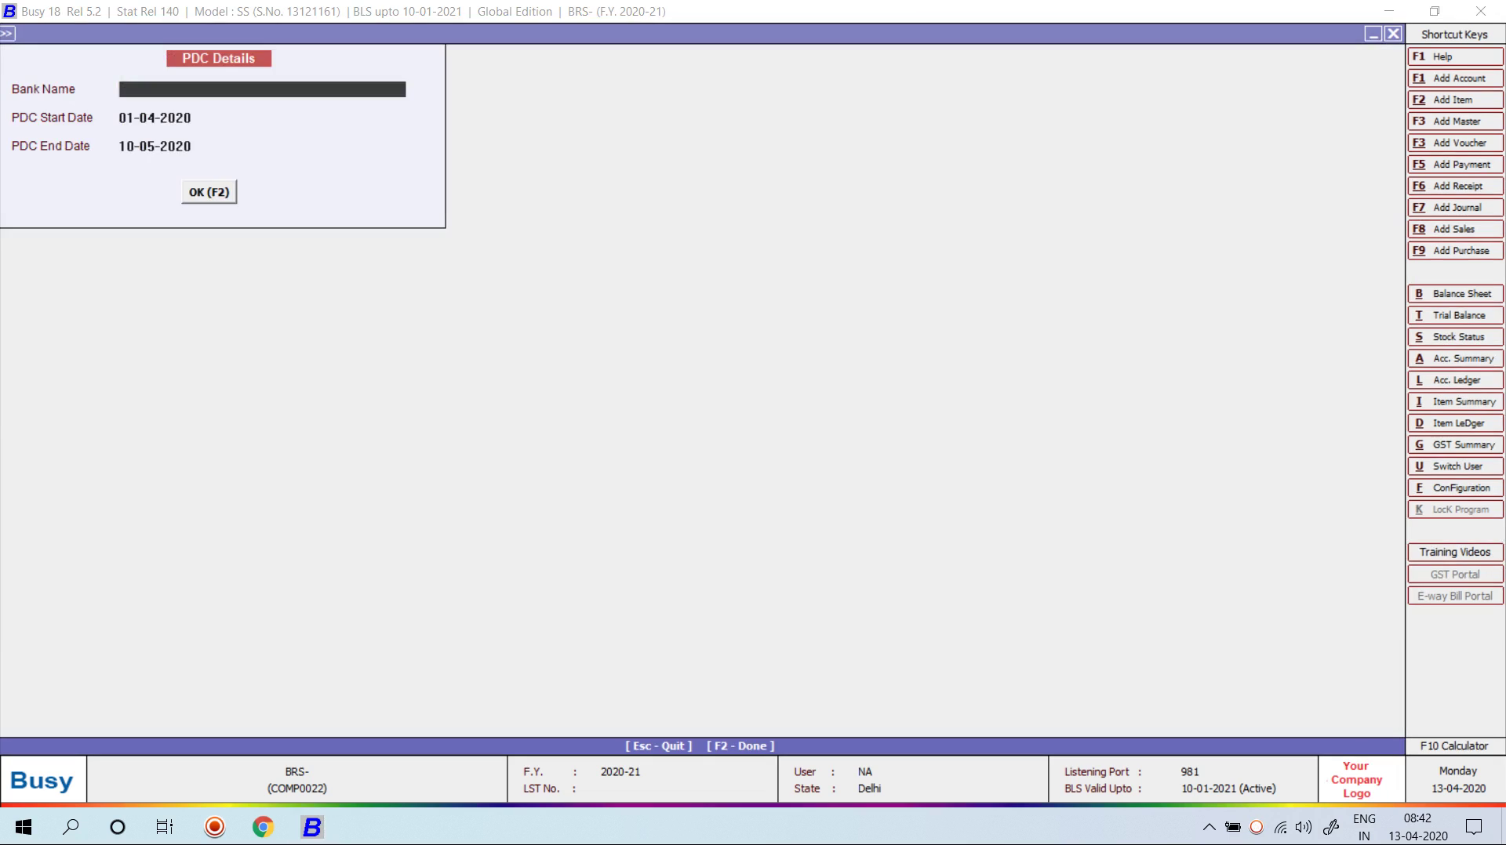
key("Return")
key("Return")
key("Return")
key("Return")
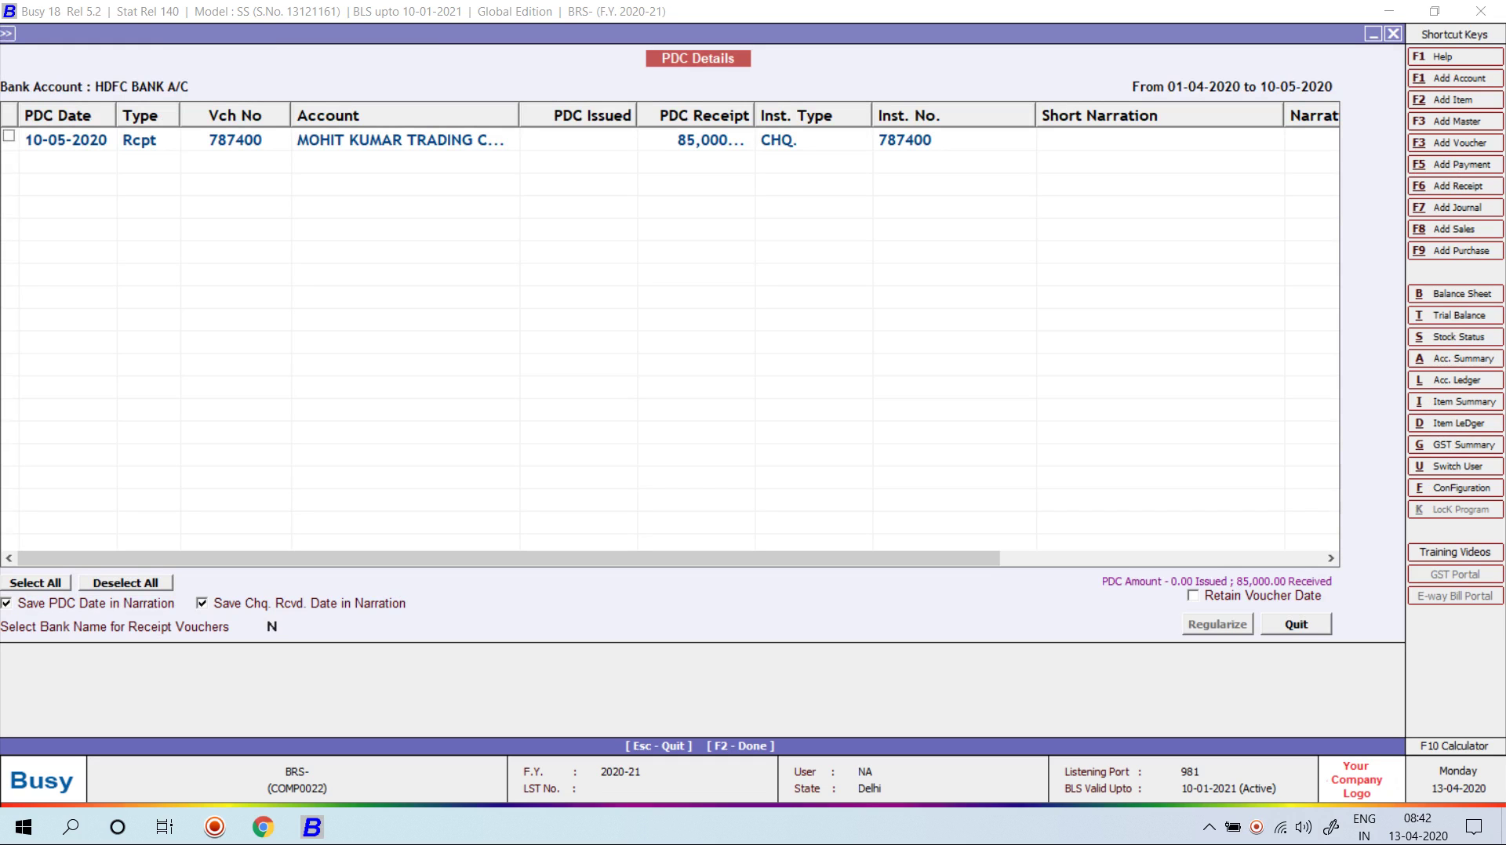
key("space")
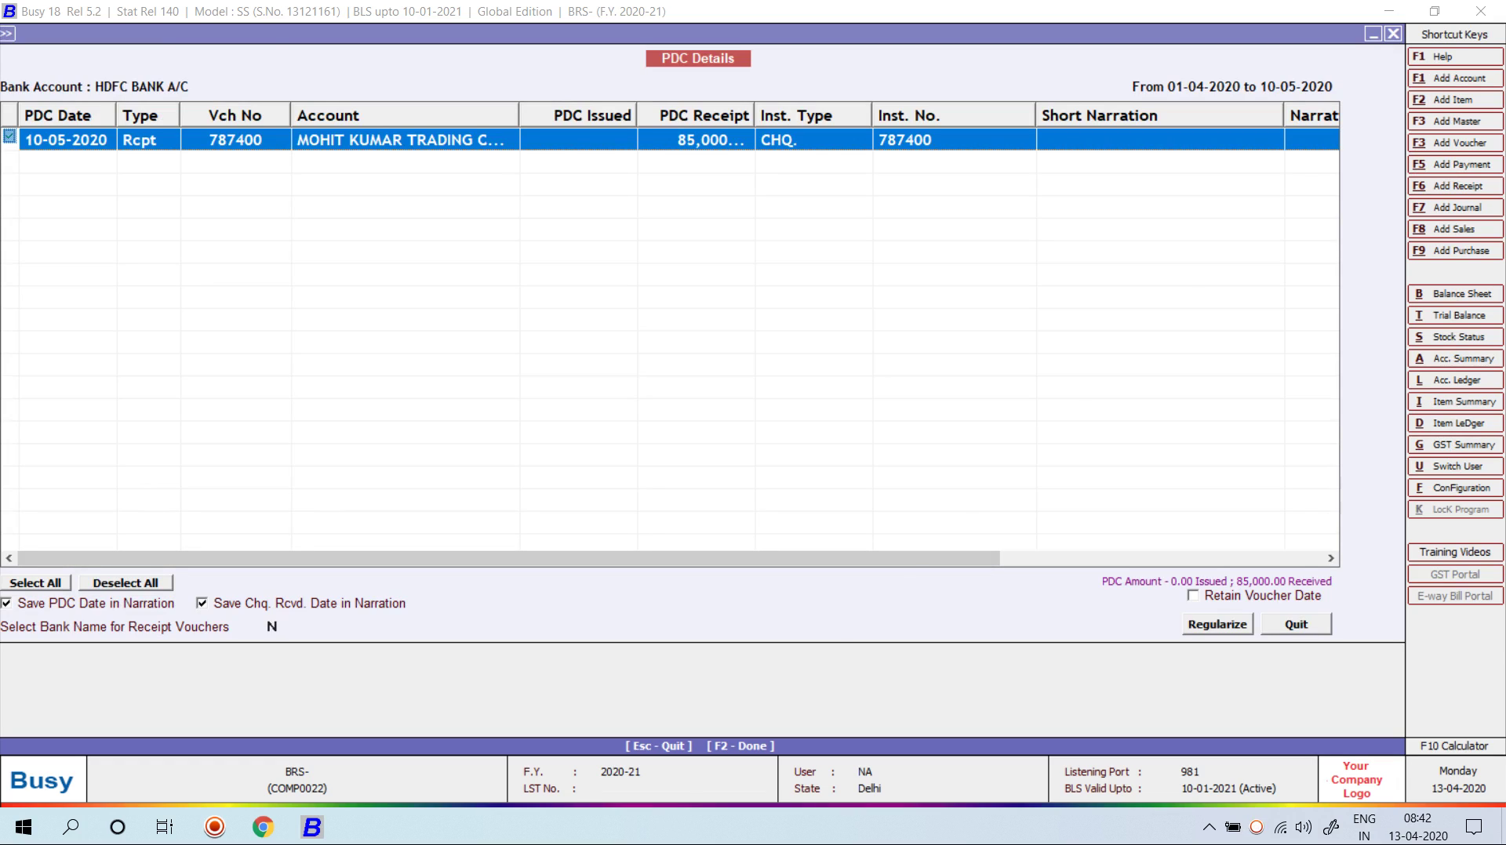
key("Tab")
key("space")
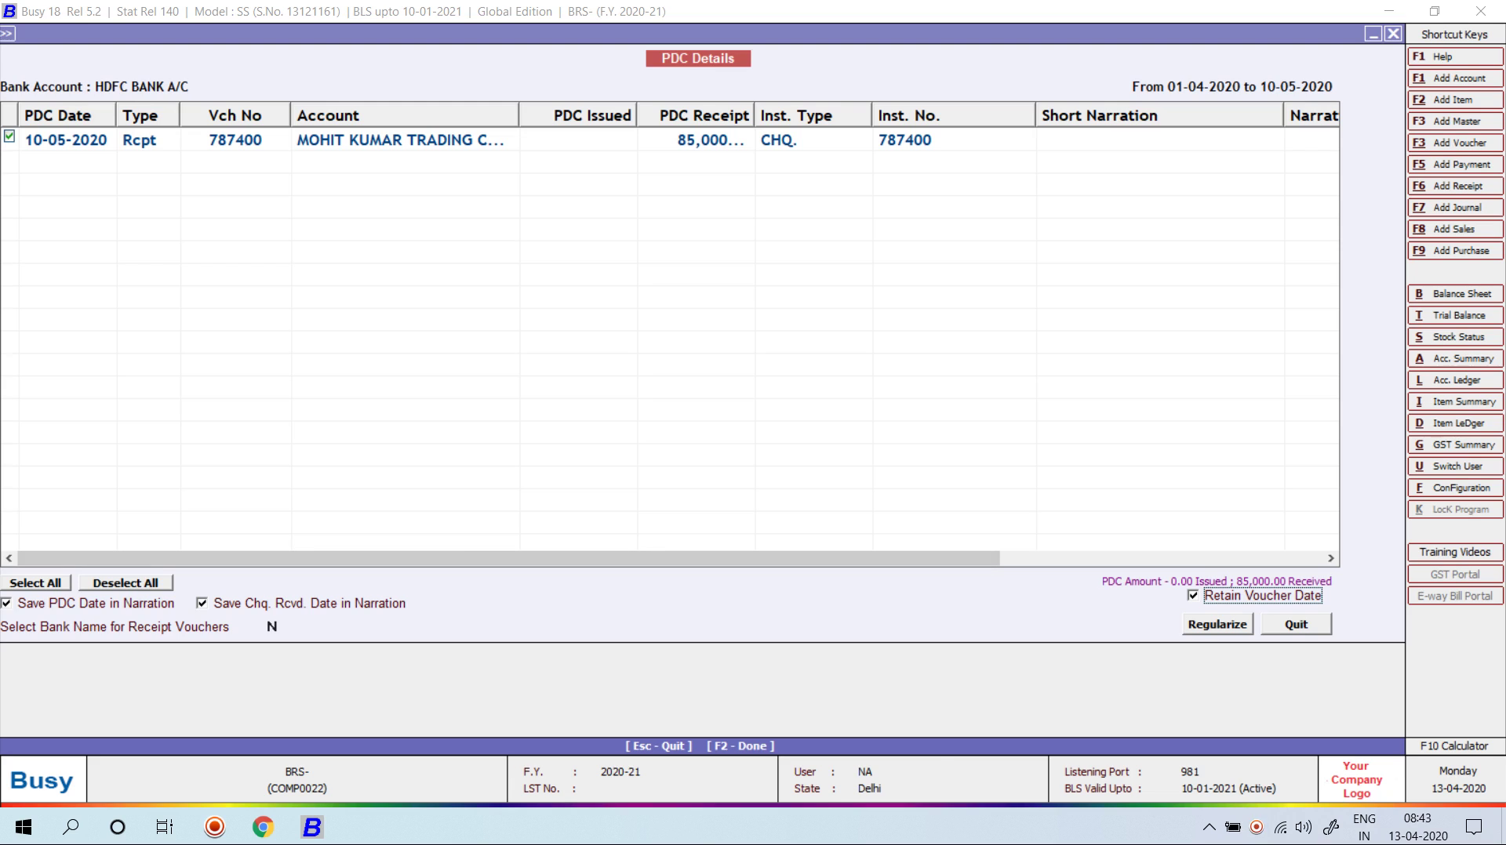
key("F2")
key("Return")
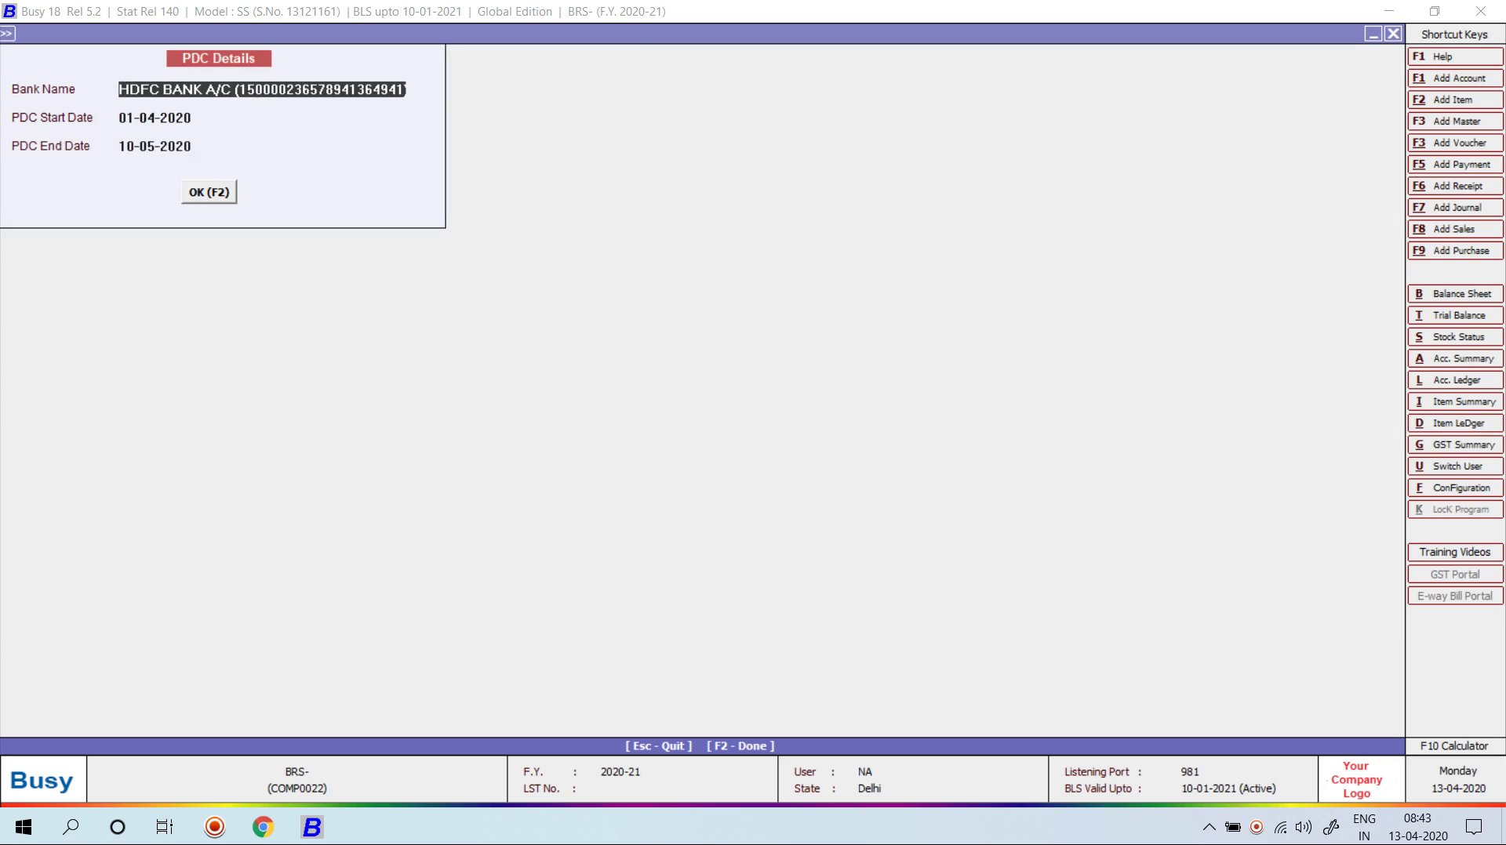
key("Escape")
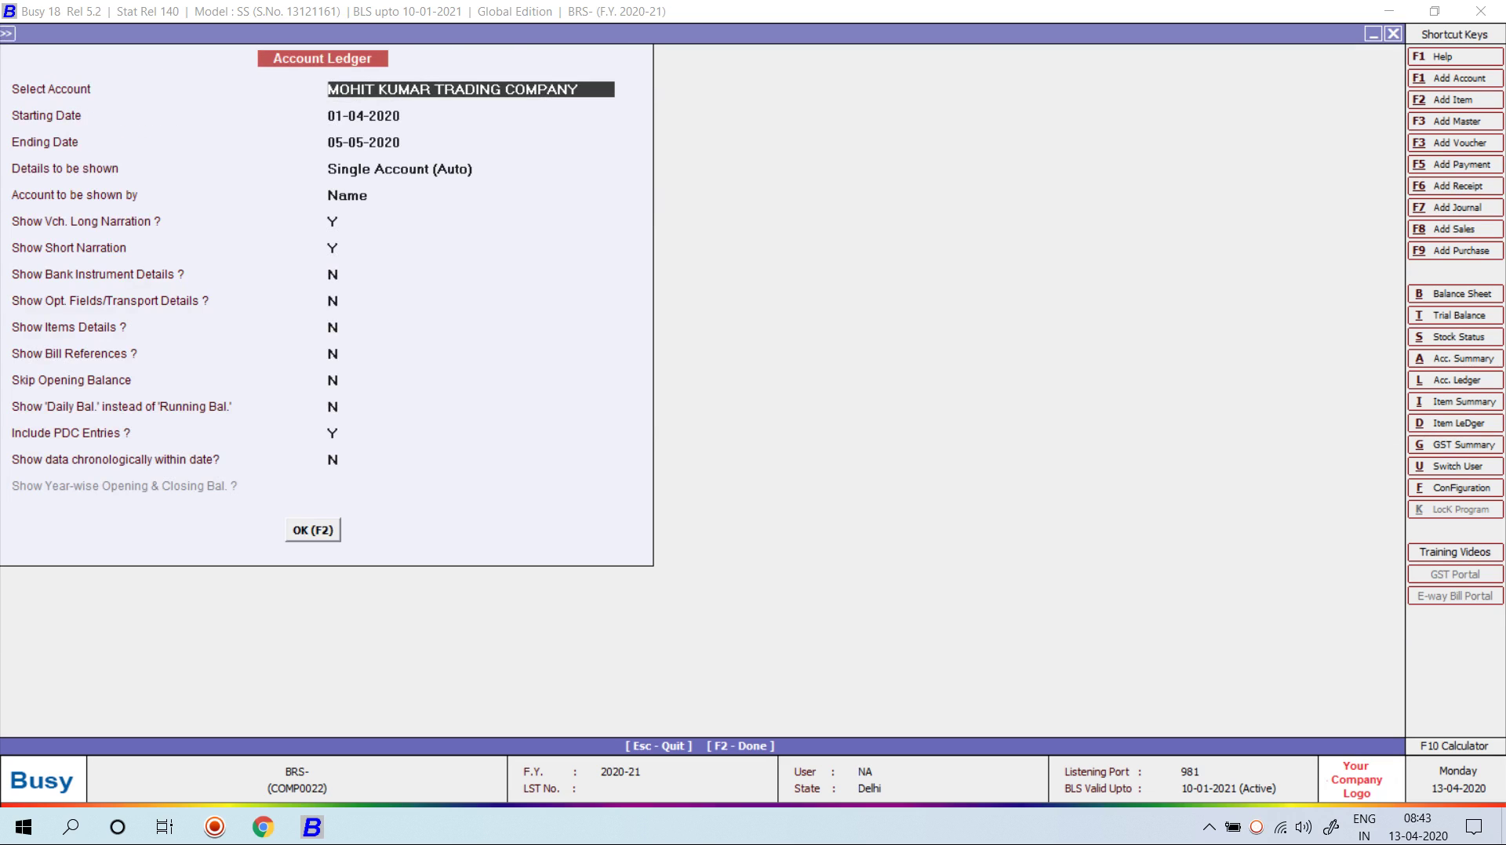
Step: View the Mohit Kumar Trading Company ledger, inspect receipt voucher 787400's date and narration, and close the reports
key("F2")
key("Down")
key("Down")
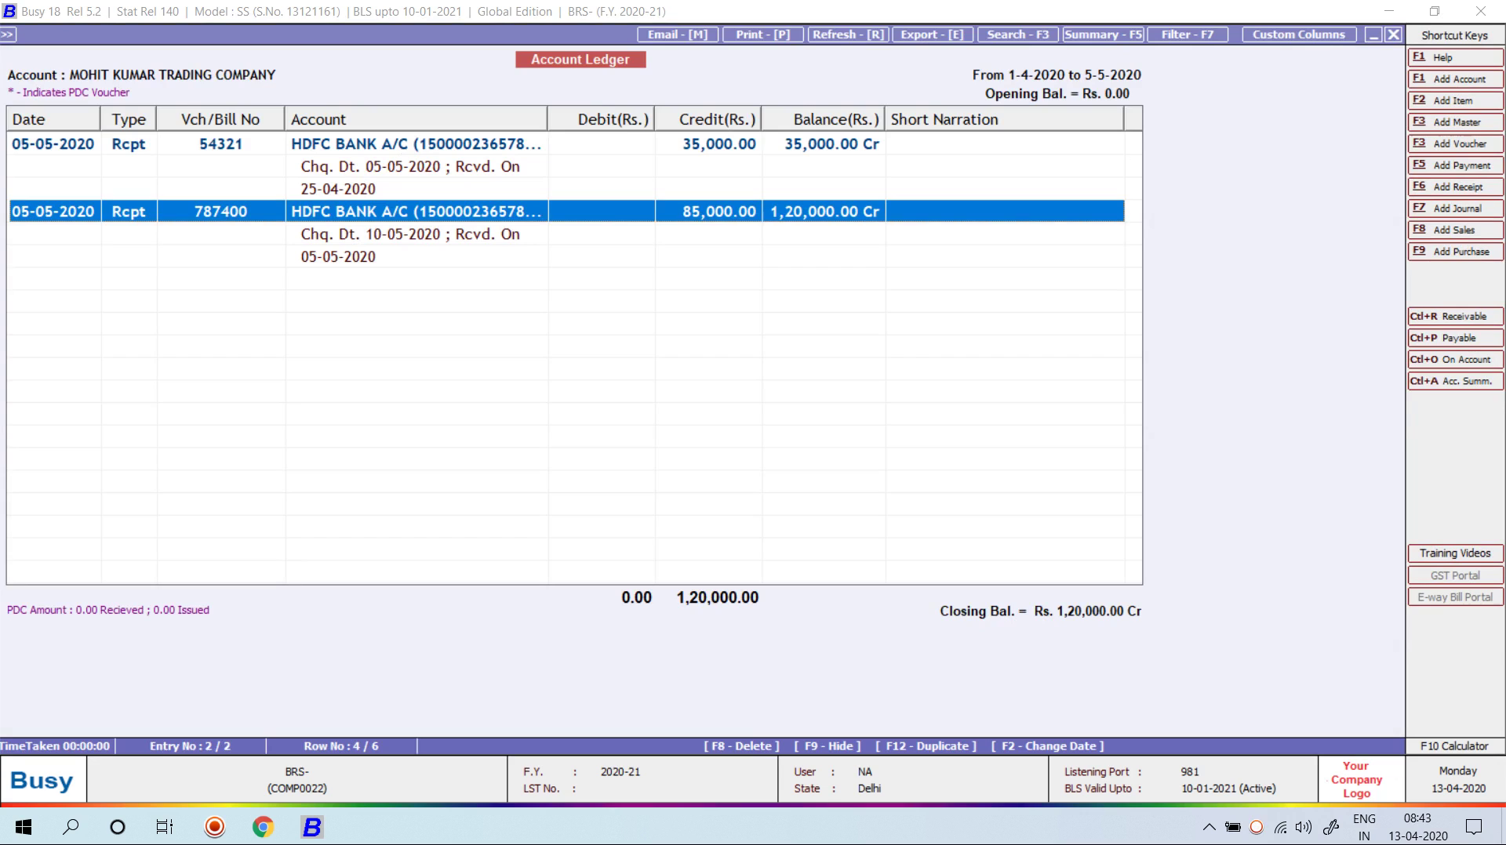
key("Return")
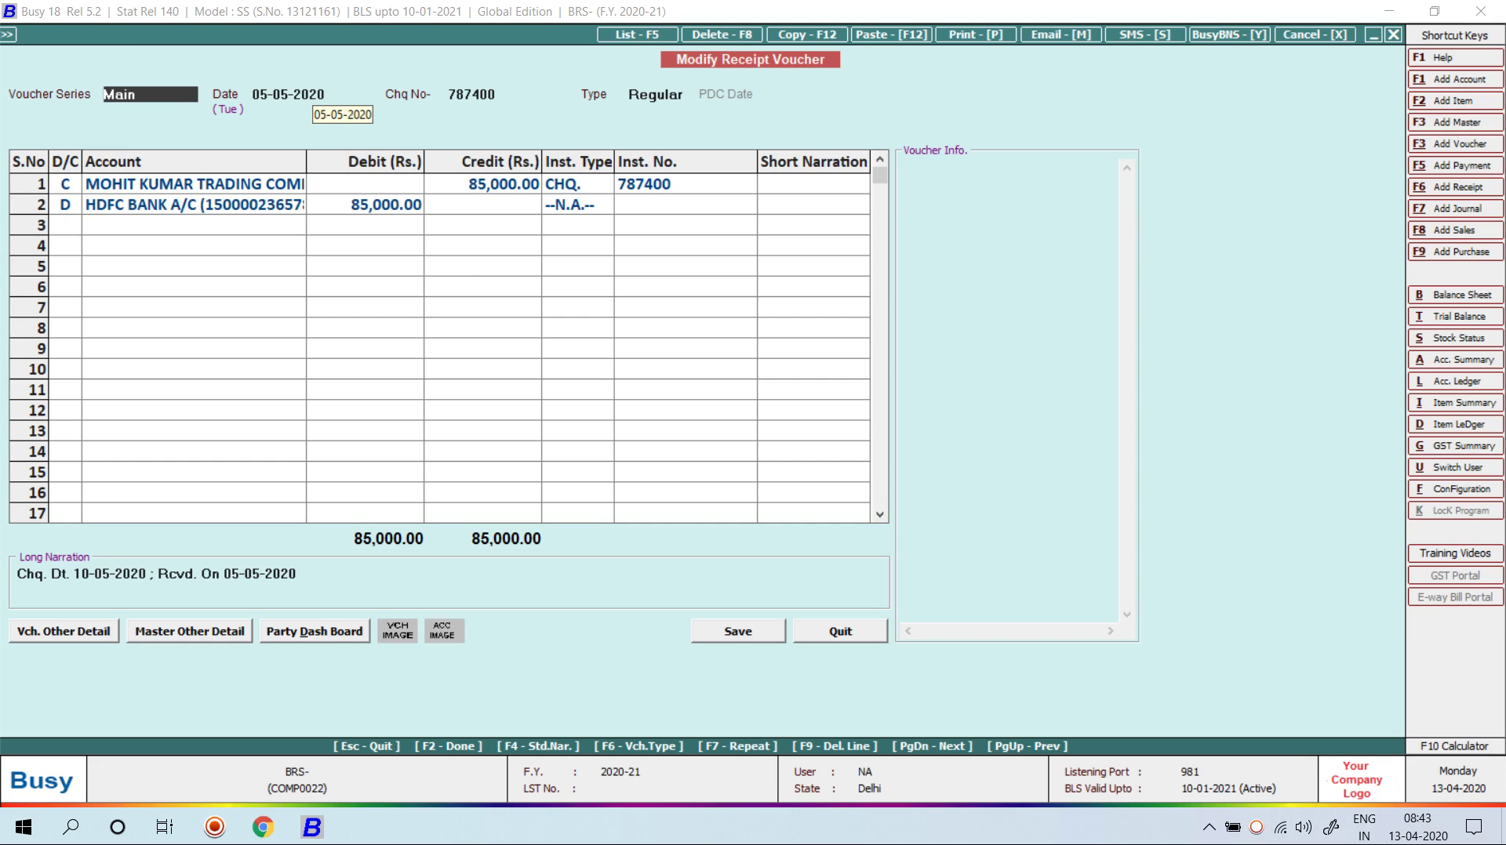
key("Escape")
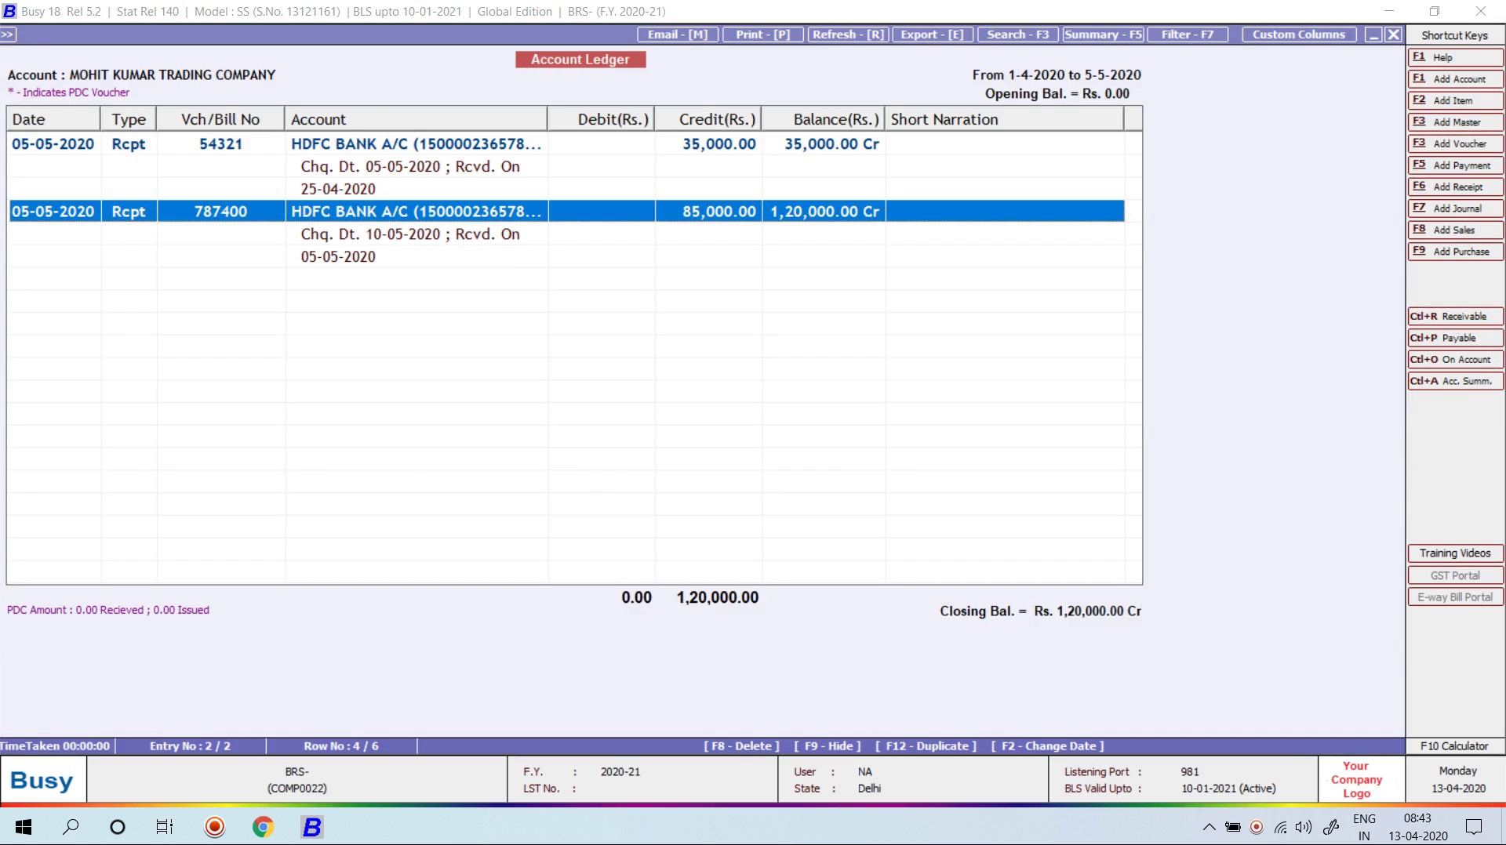
key("Escape")
key("Escape")
key("Escape")
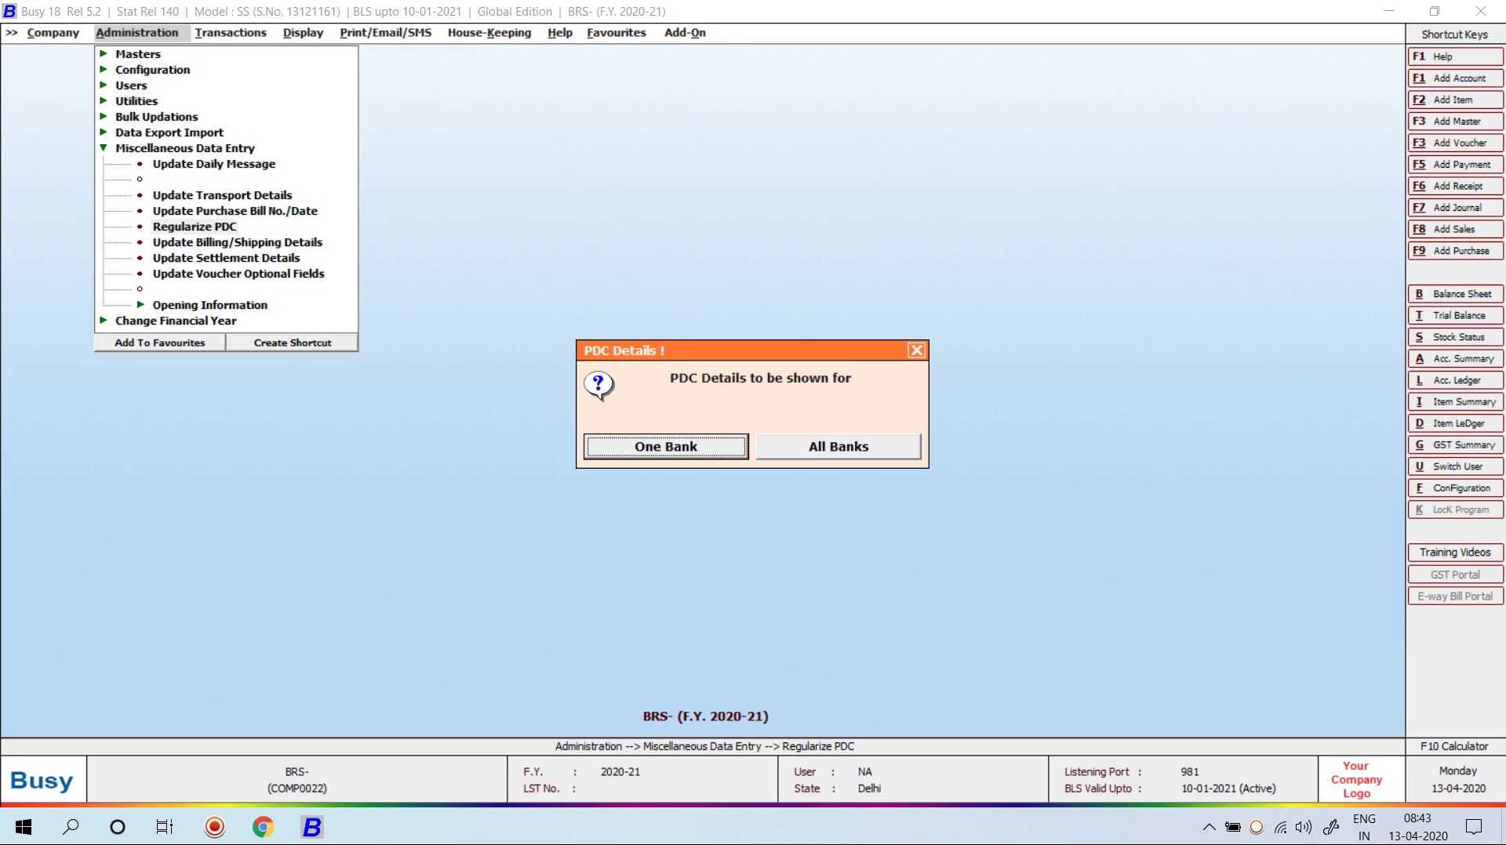
Step: Check HDFC BANK A/C for post-dated cheques dated 01-04-2020, review the Retain Voucher Date option, and close the PDC details
key("Return")
key("Return")
key("Return")
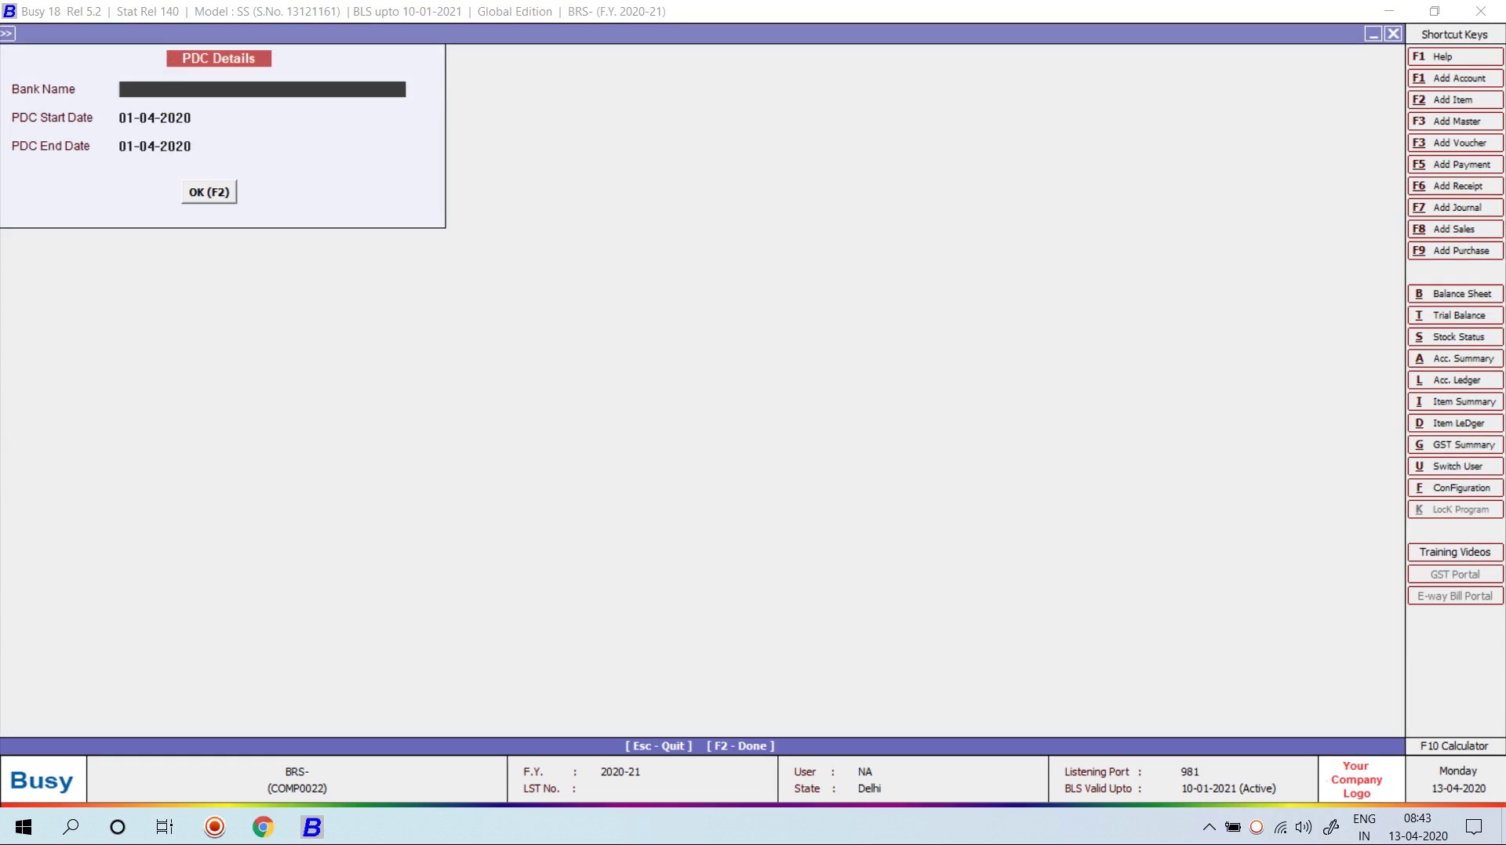
key("Return")
key("Return")
key("F2")
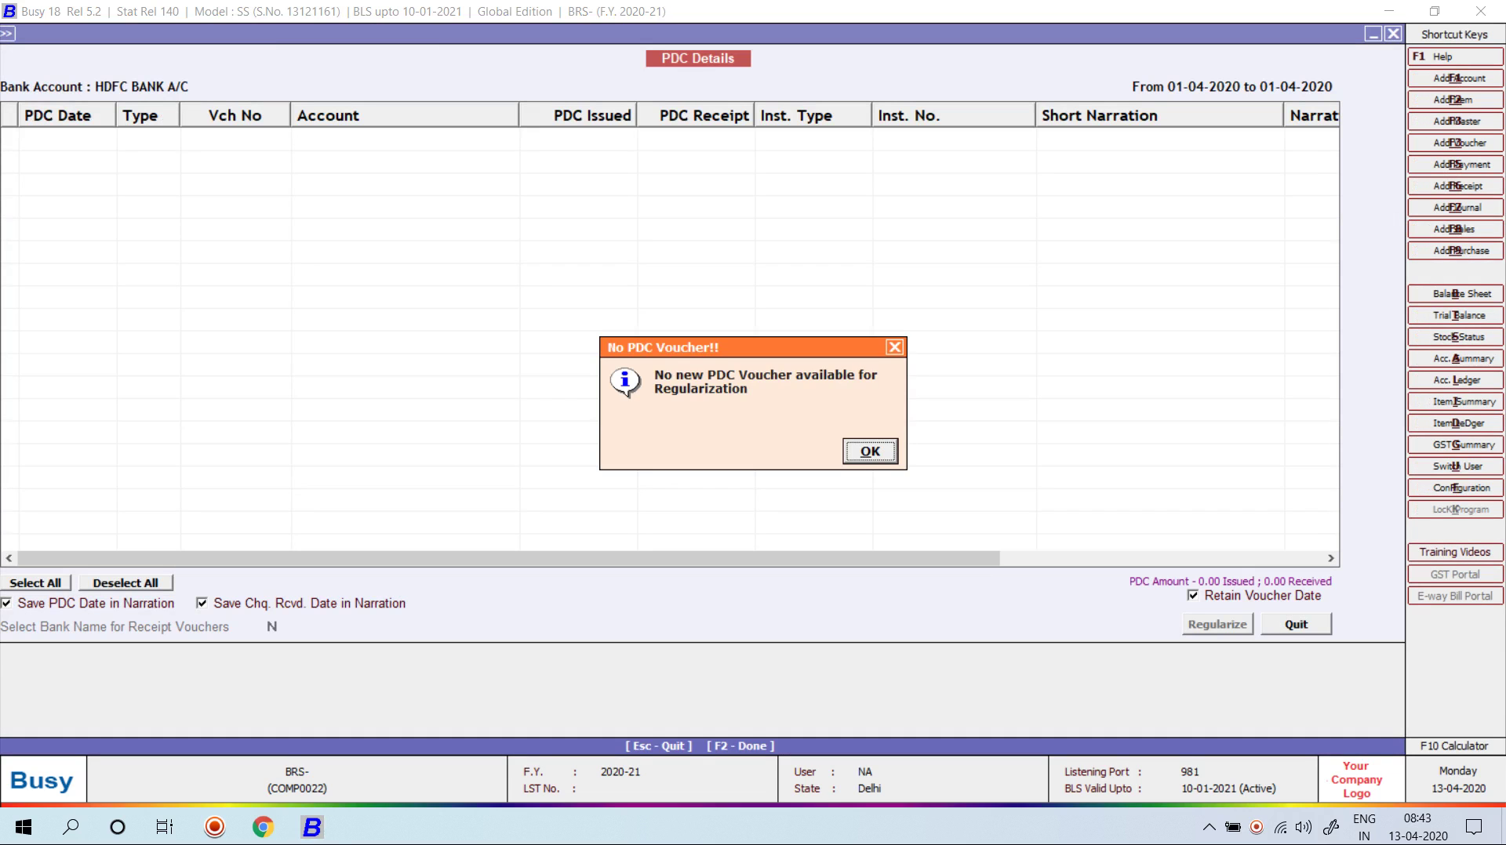
key("Return")
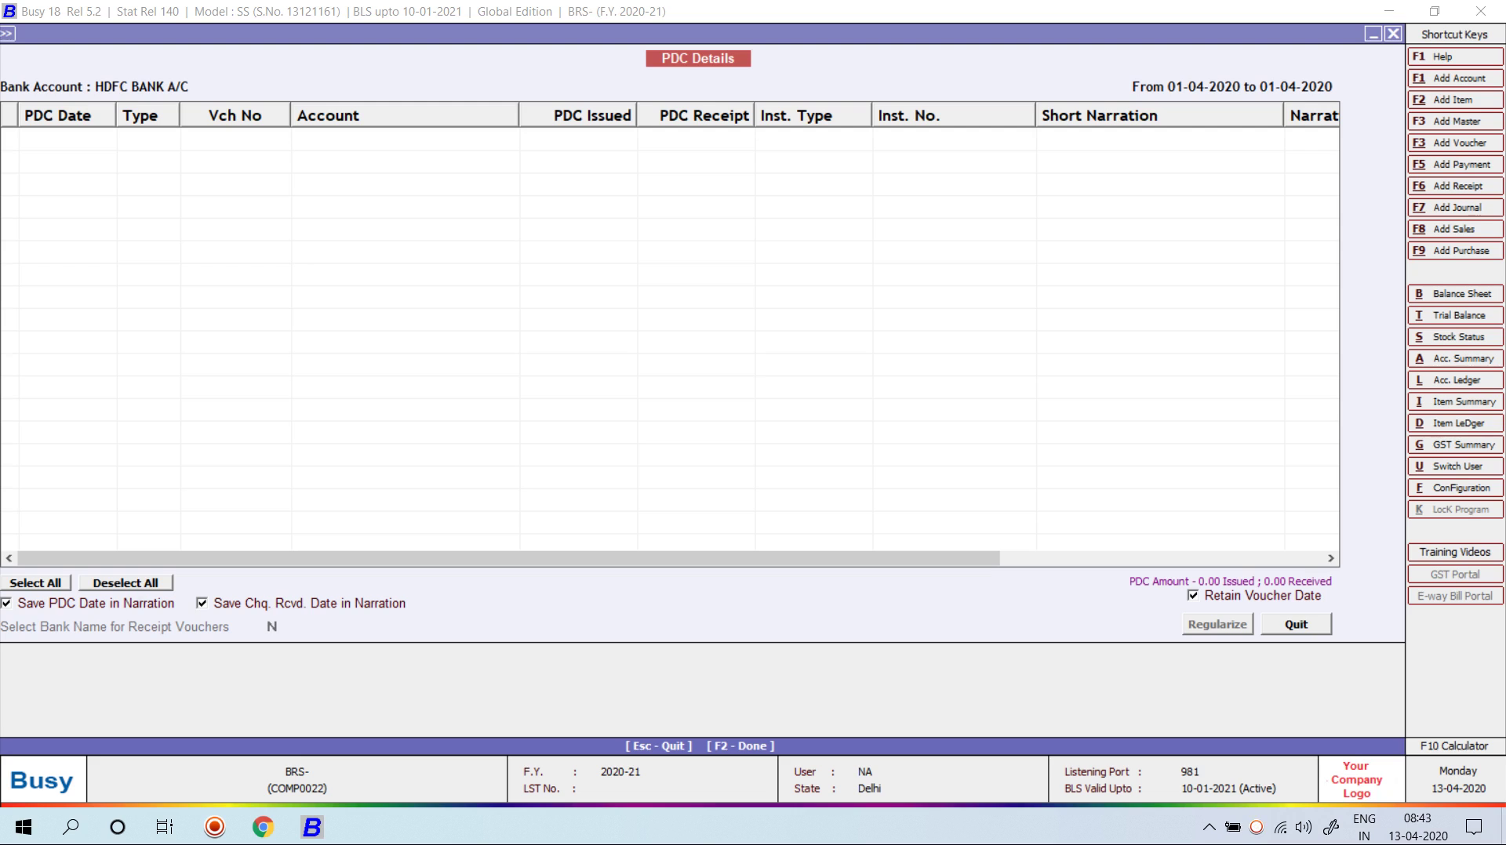
left_click(1193, 595)
key("Escape")
key("Escape")
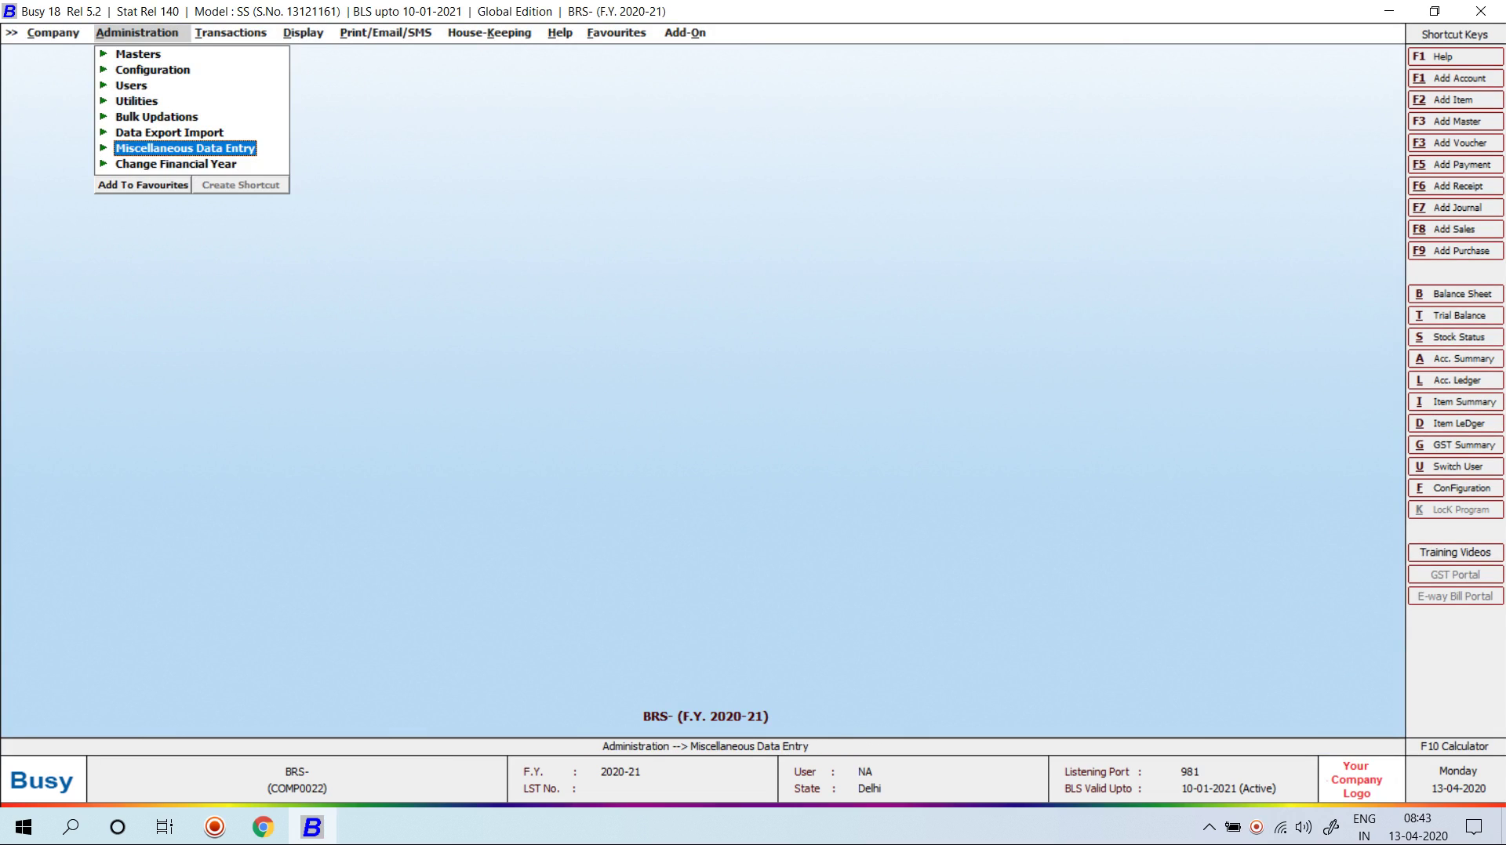
Step: View the Mohit Kumar Trading Company ledger from 1-4-2020 to 5-5-2020 again and close it
key("alt+l")
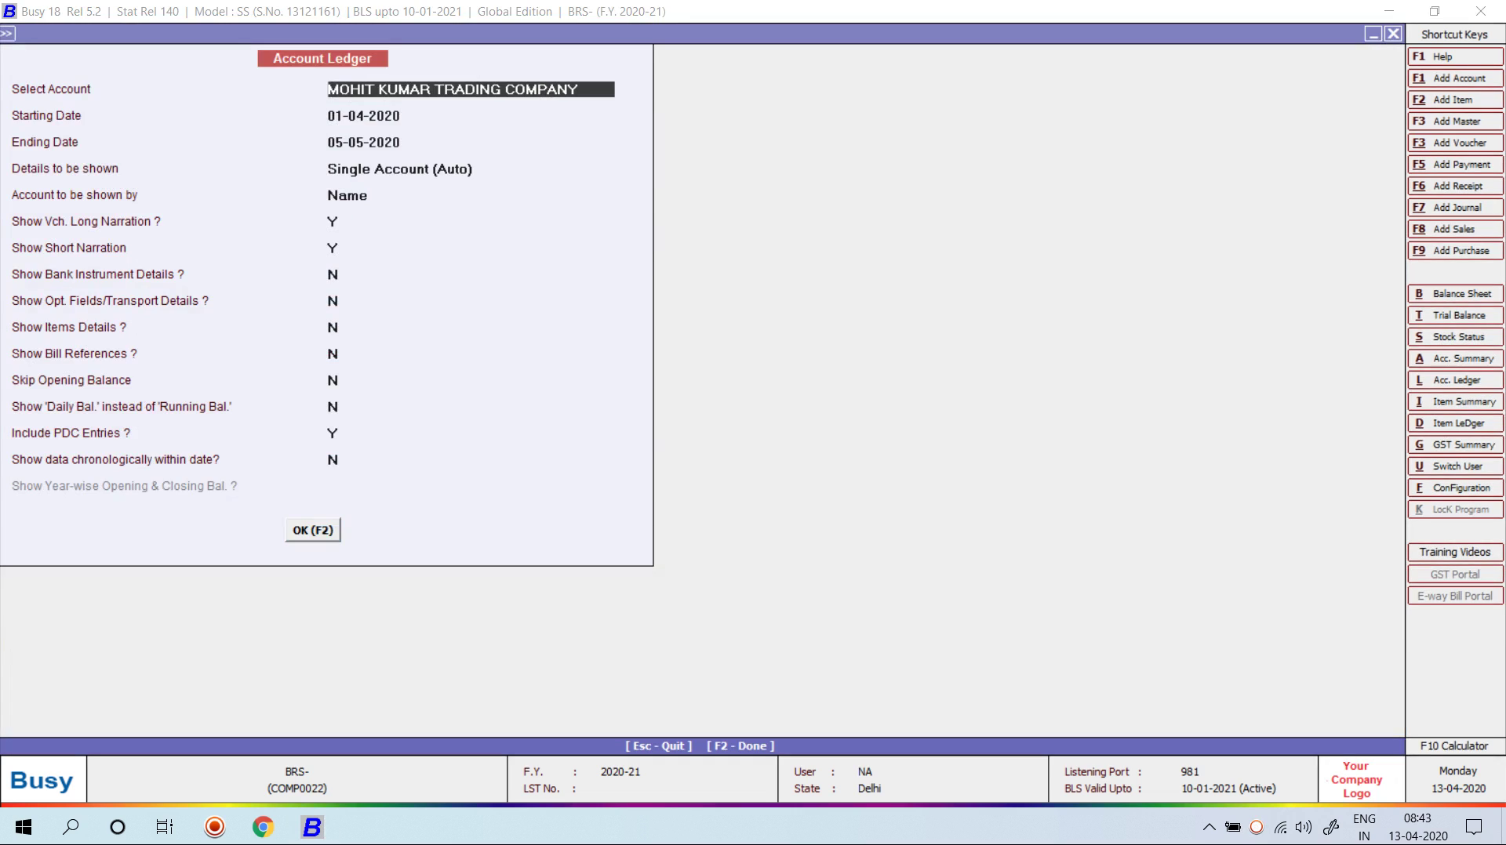
key("F2")
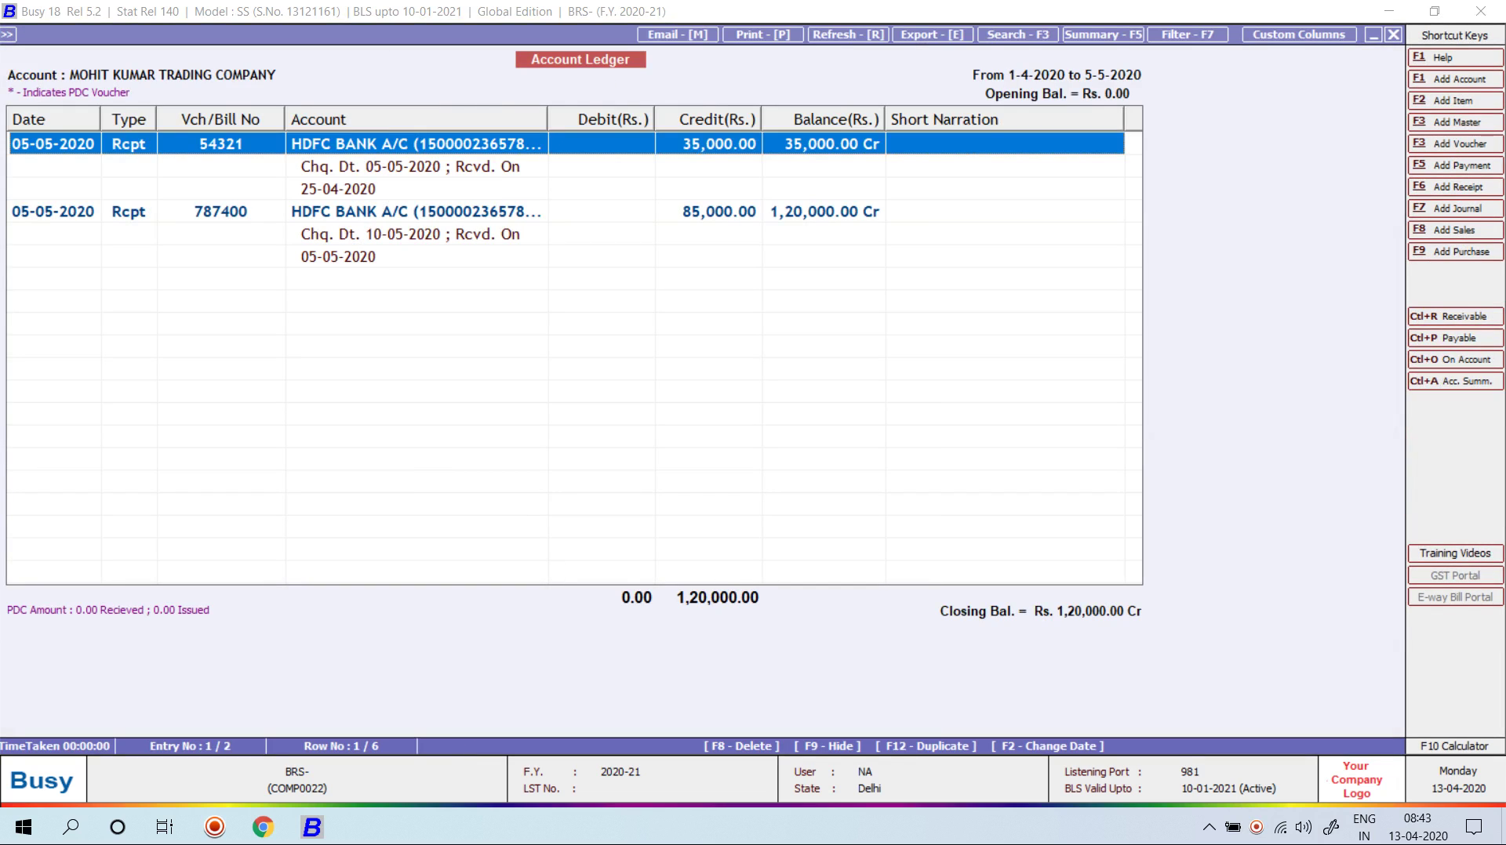
key("Escape")
key("Escape")
key("Right")
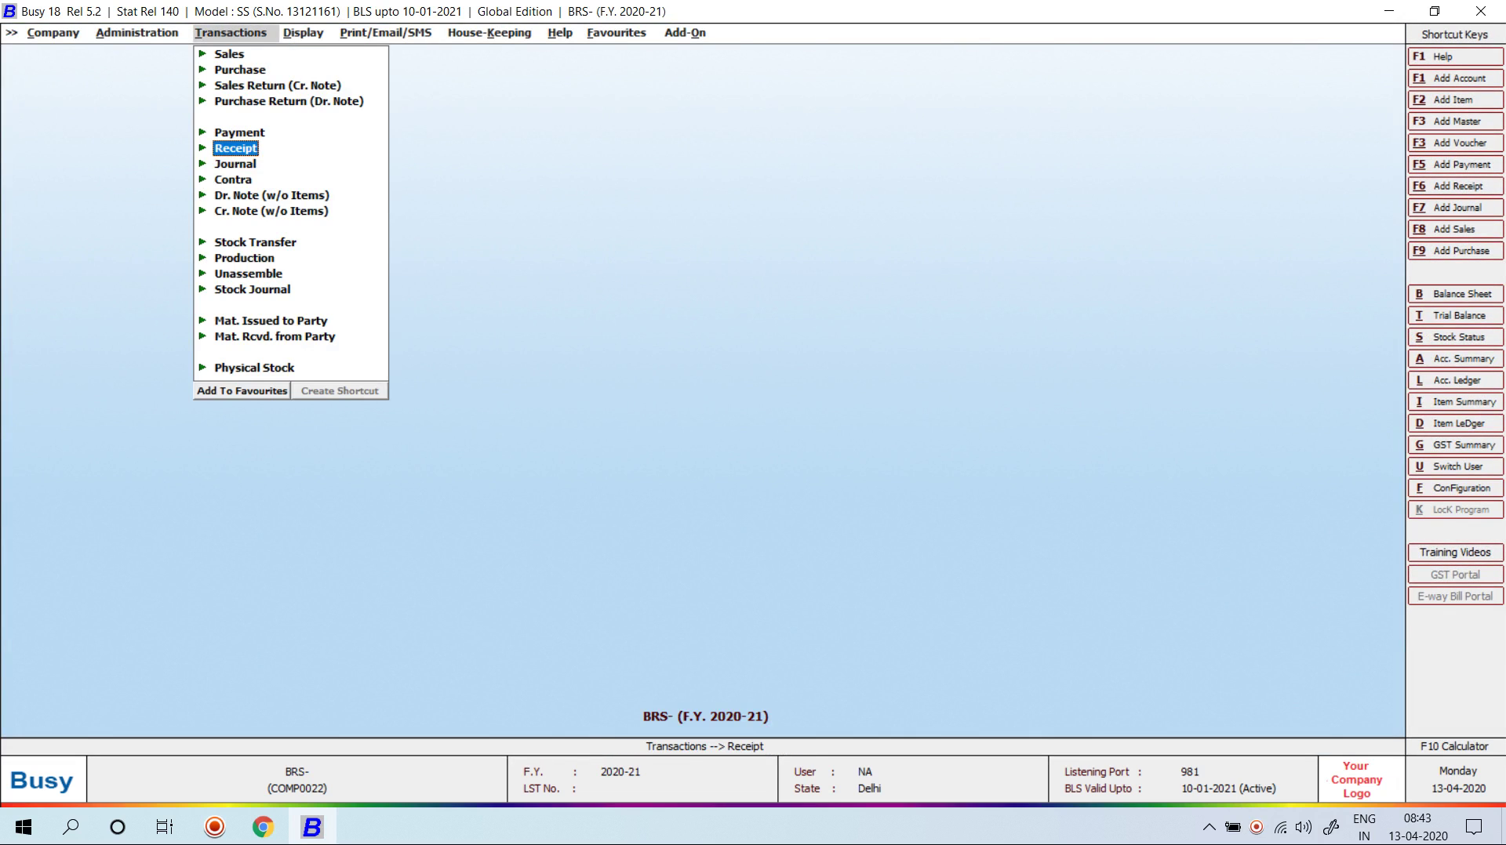
key("Right")
key("Right")
key("Down")
key("Down")
key("Down")
key("Down")
key("Down")
key("Down")
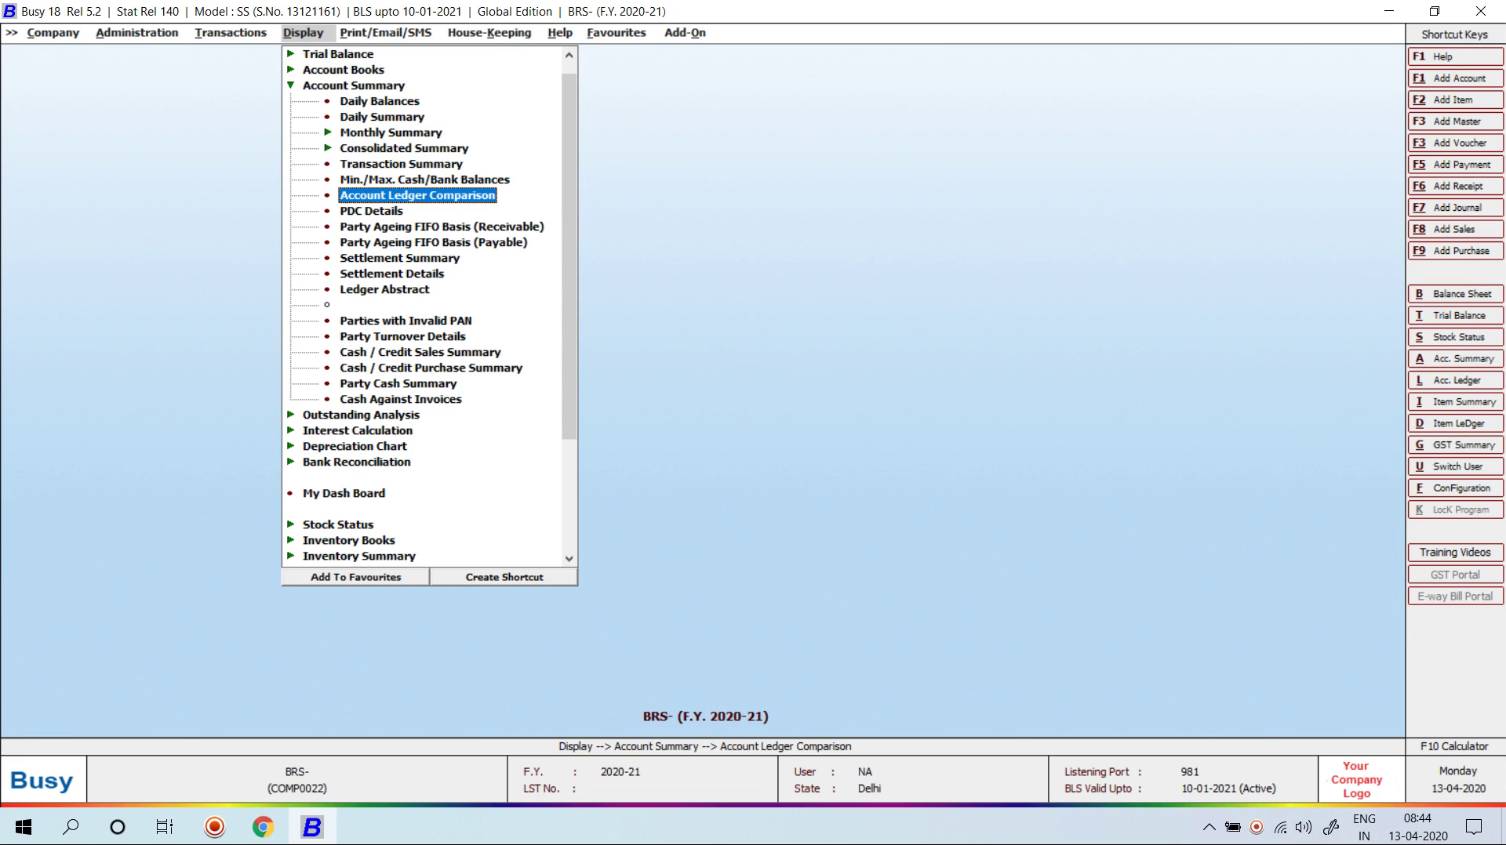
key("Left")
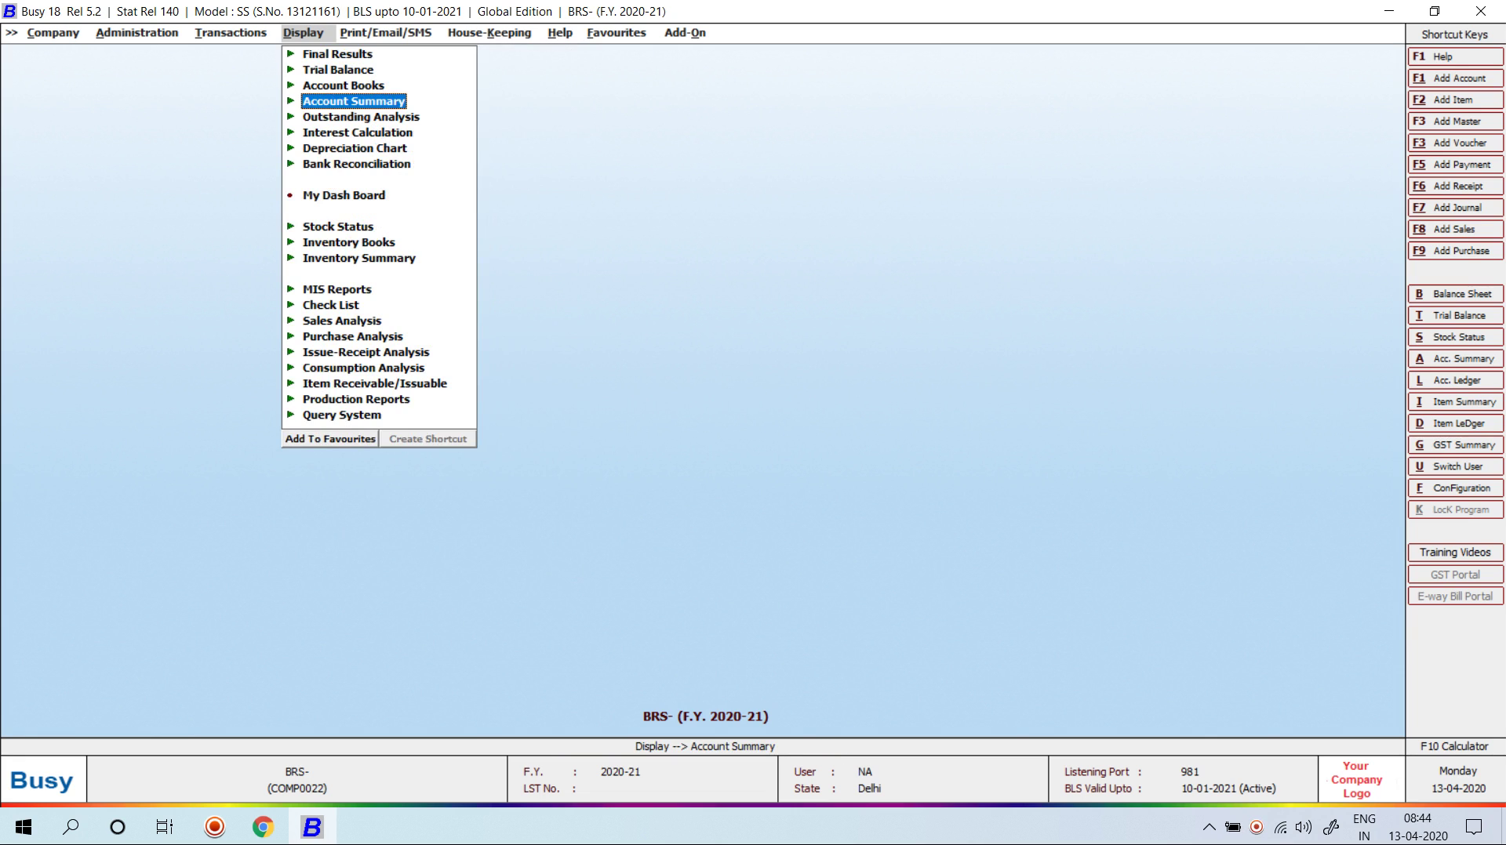
key("l")
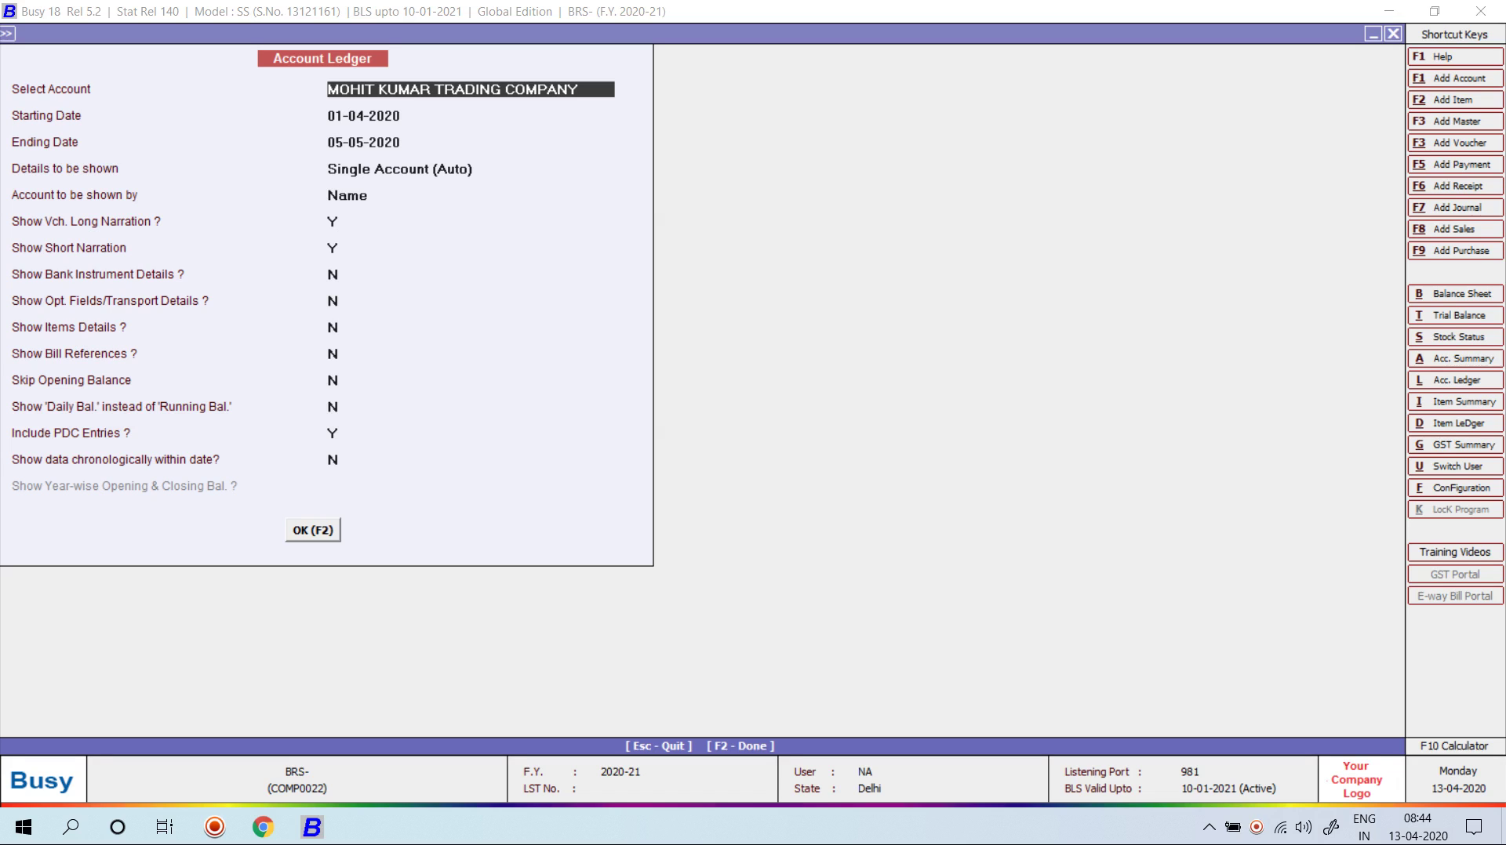
key("Escape")
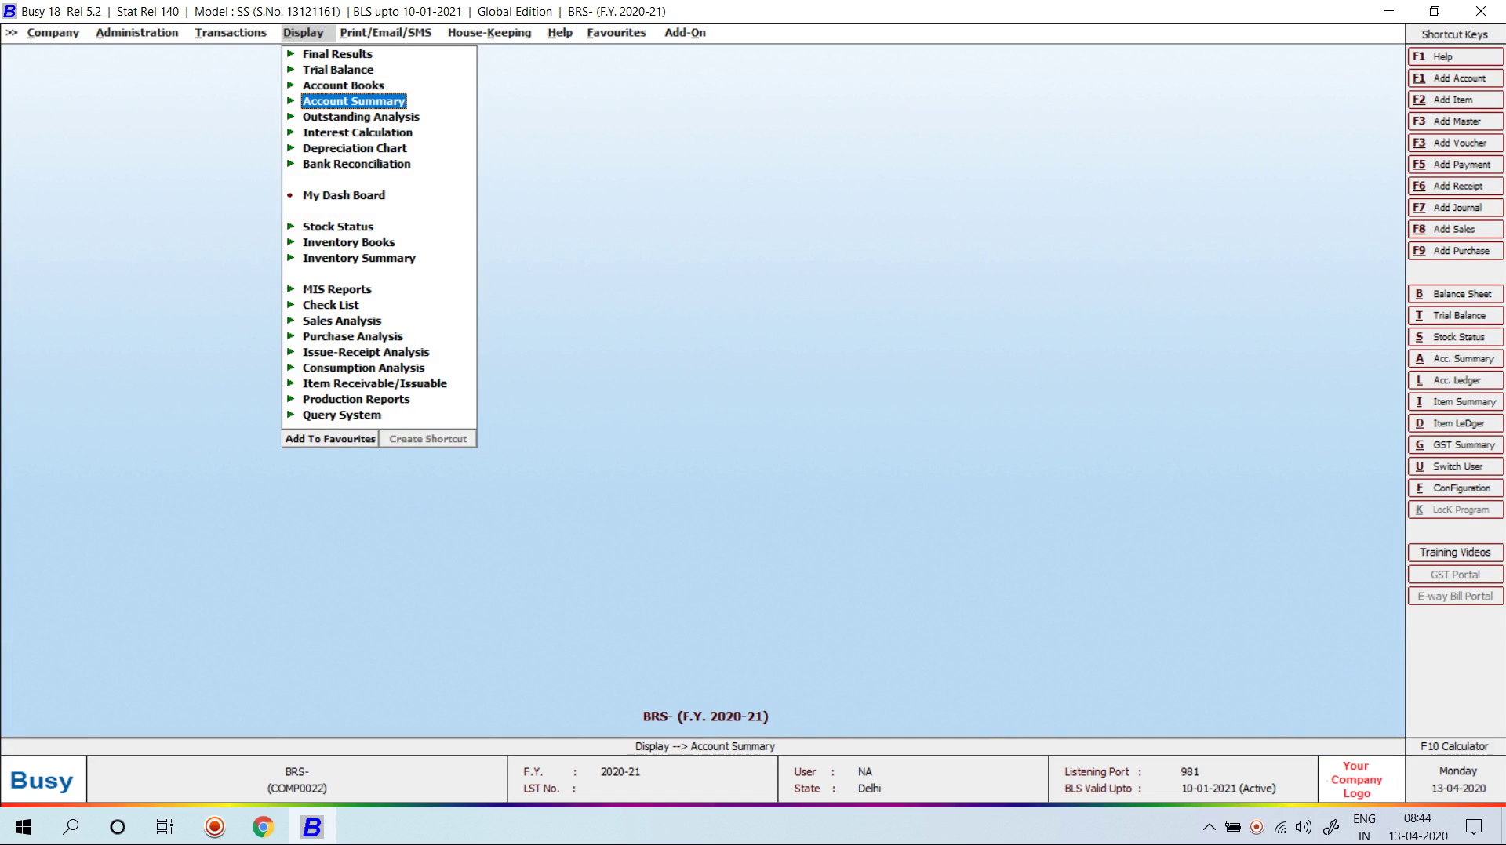
Step: Open the Accounts section of the Features / Options configuration
key("Left")
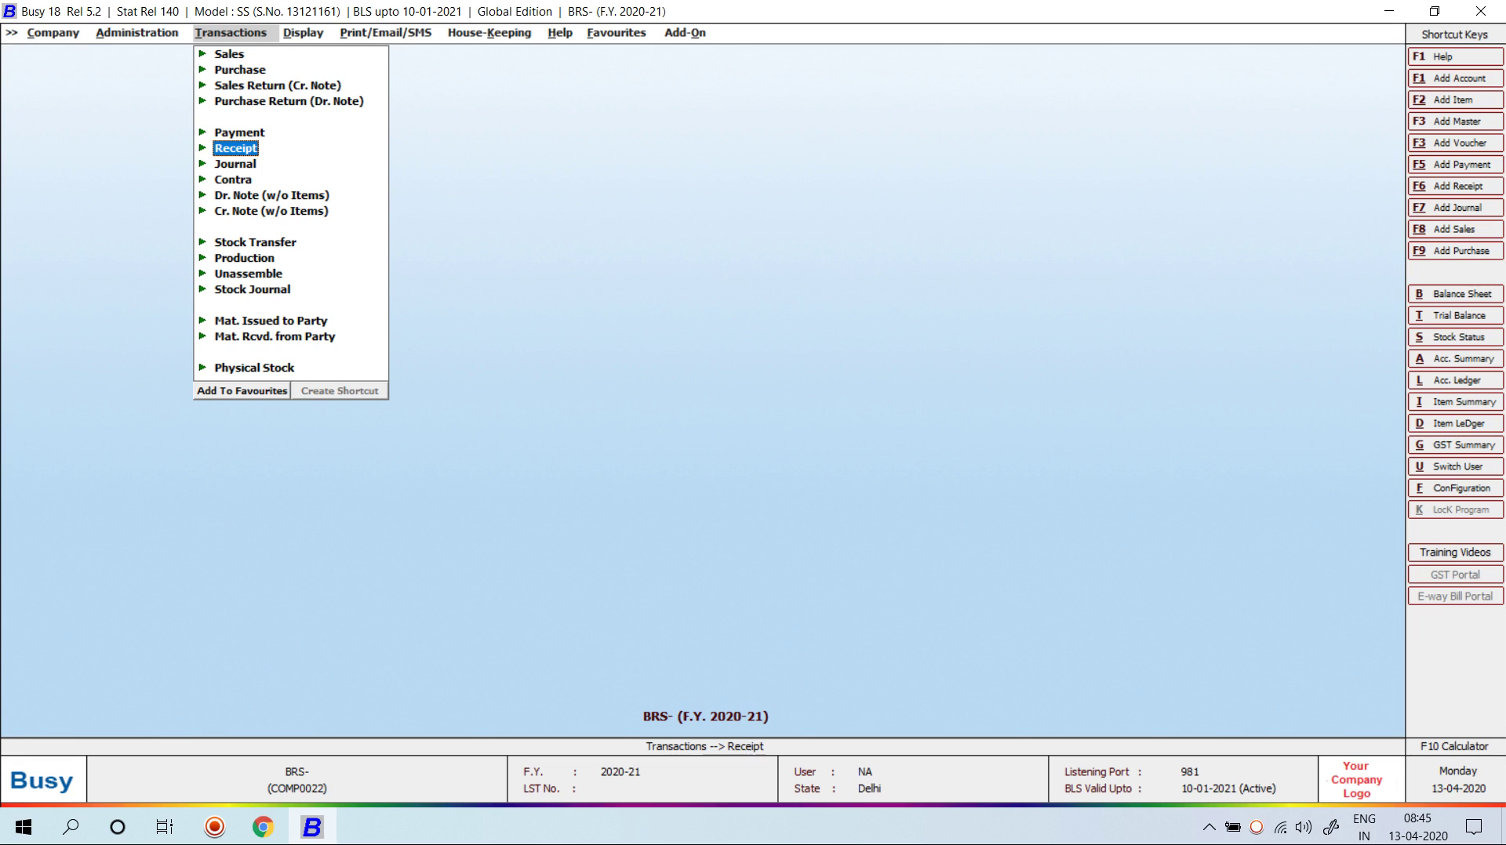
key("Left")
key("Down")
key("Down")
key("Down")
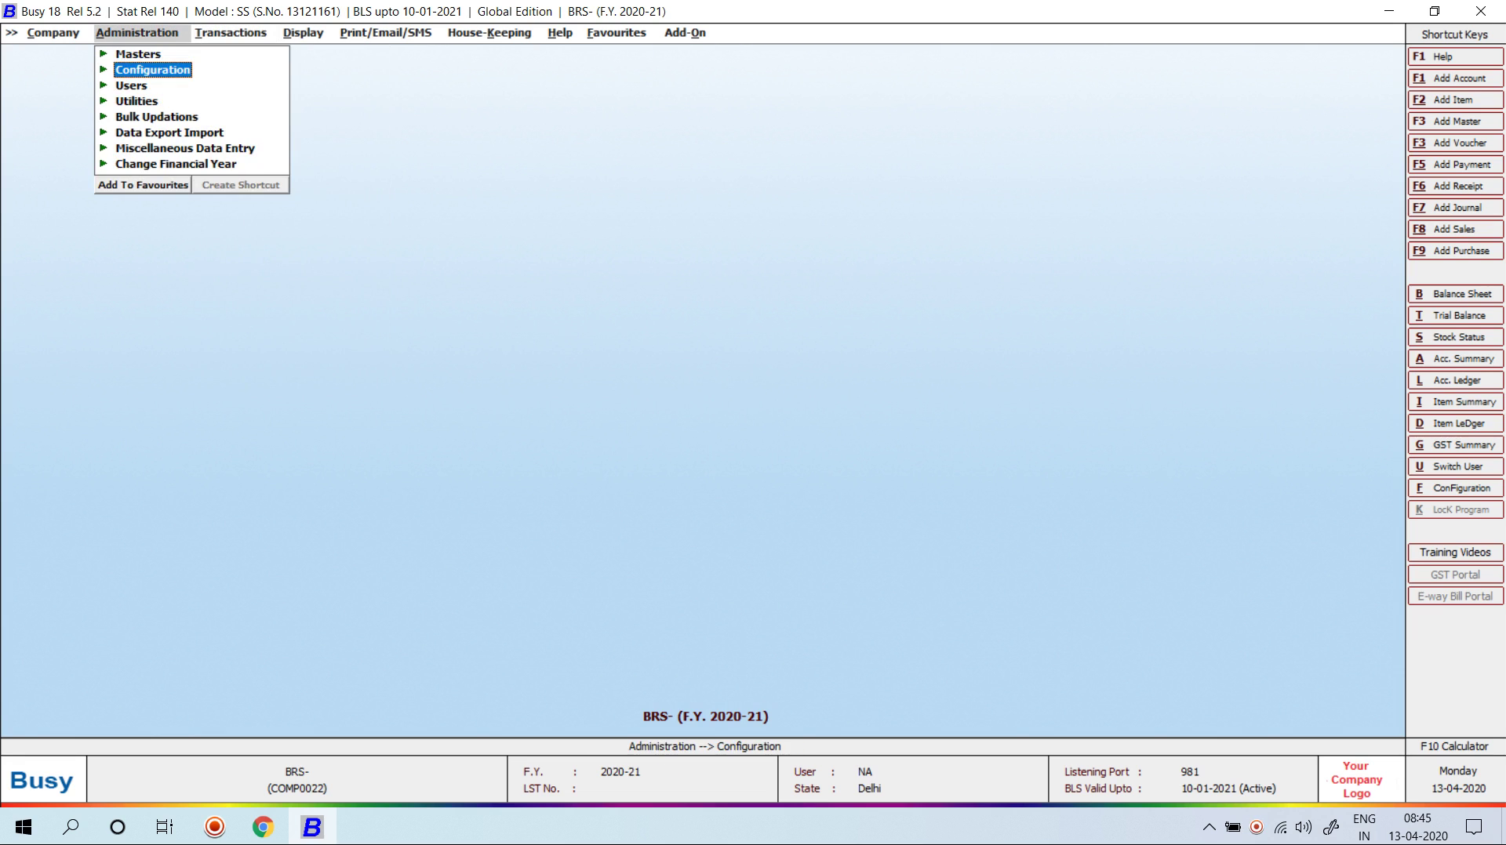
key("Return")
key("Return")
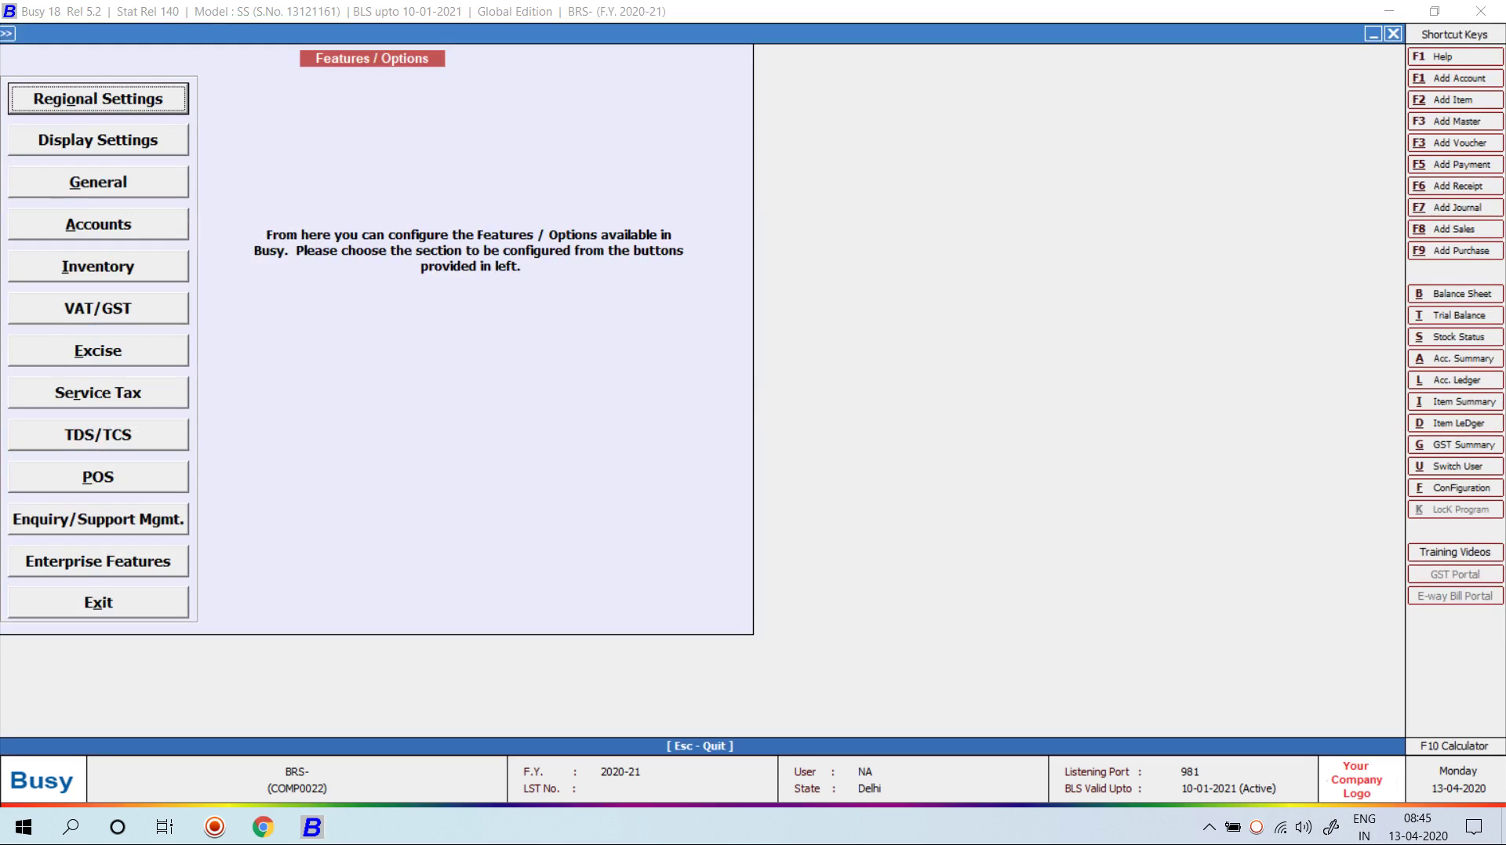
key("Down")
key("Down")
key("Down")
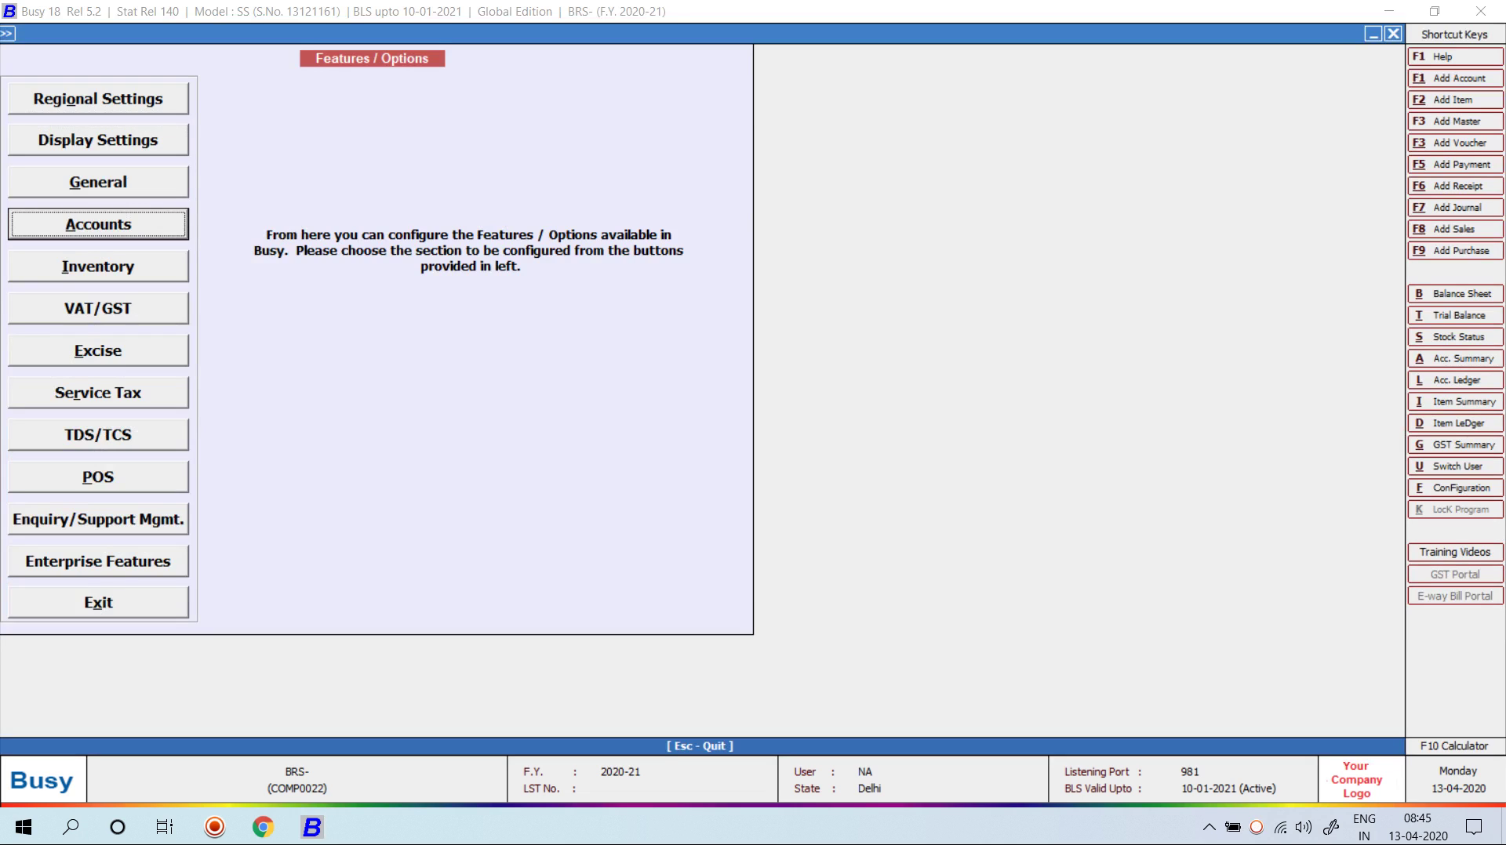
key("Return")
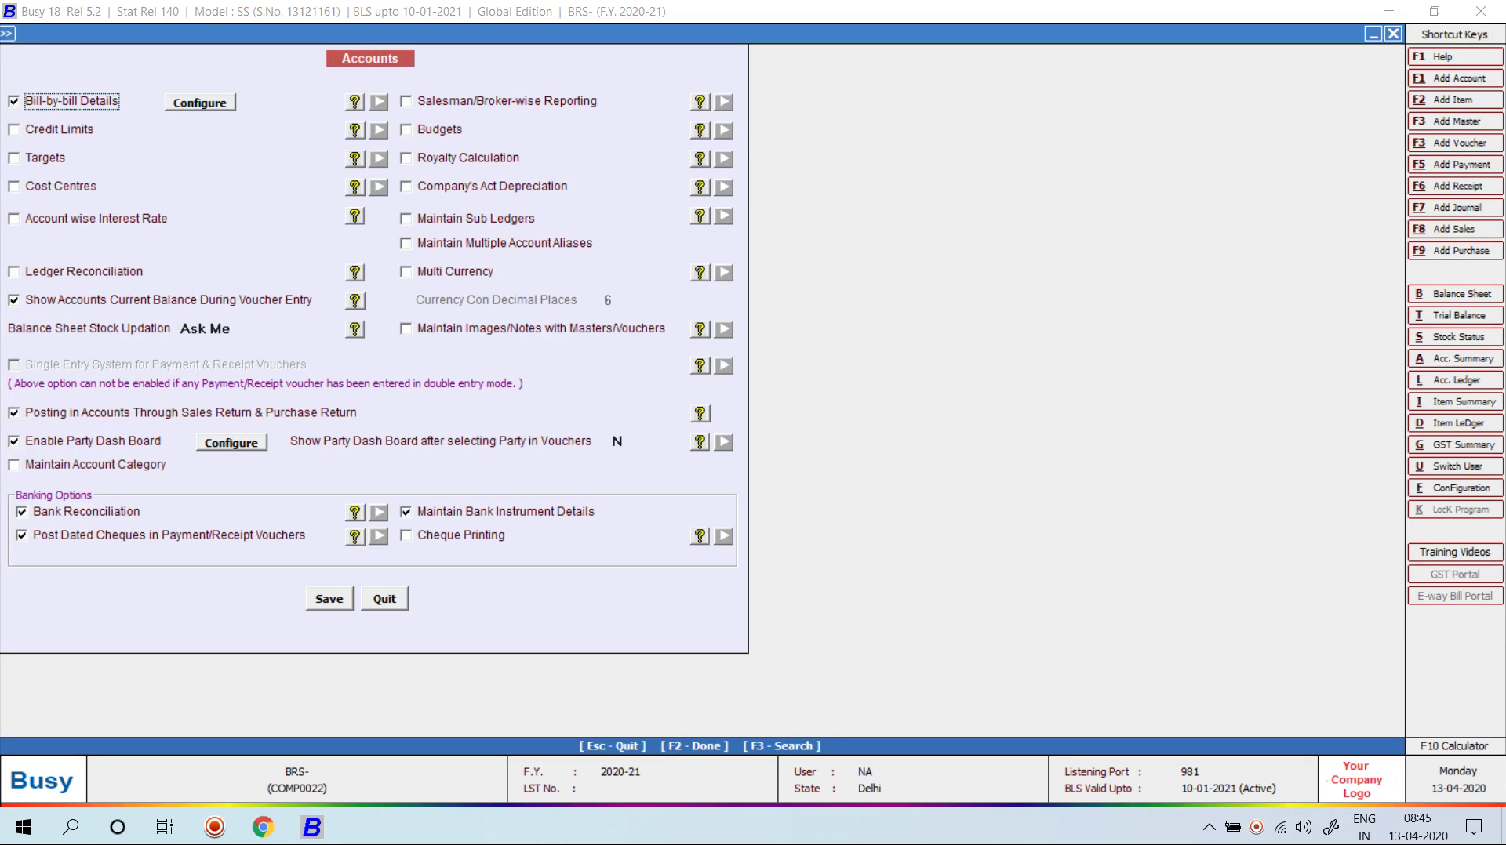
Step: Enable Cheque Printing in the banking options, save the Accounts settings, and leave the configuration
left_click(461, 535)
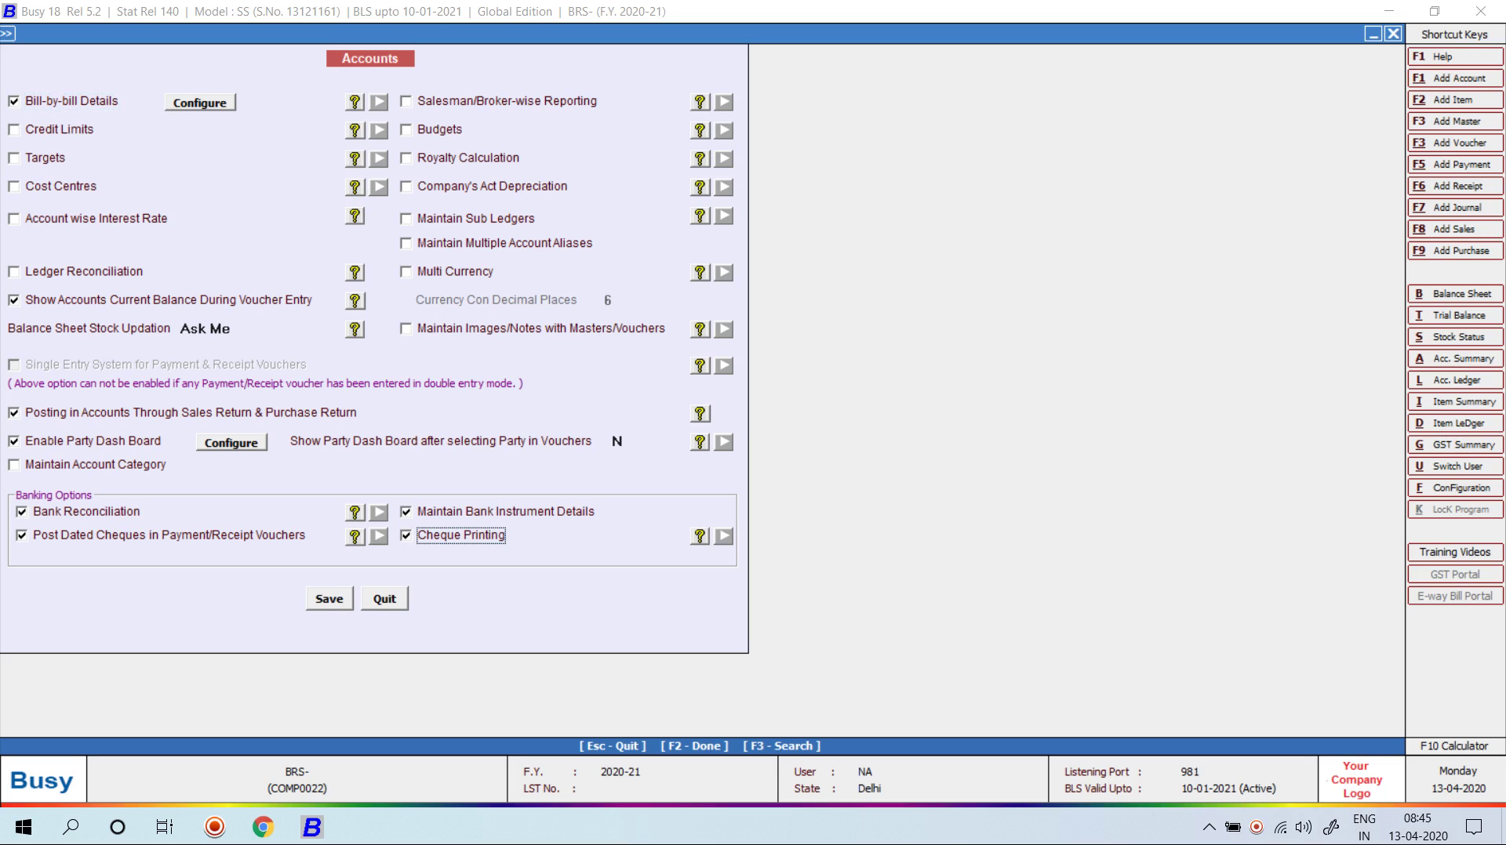
key("F2")
key("Return")
key("Escape")
key("Escape")
key("Escape")
key("Escape")
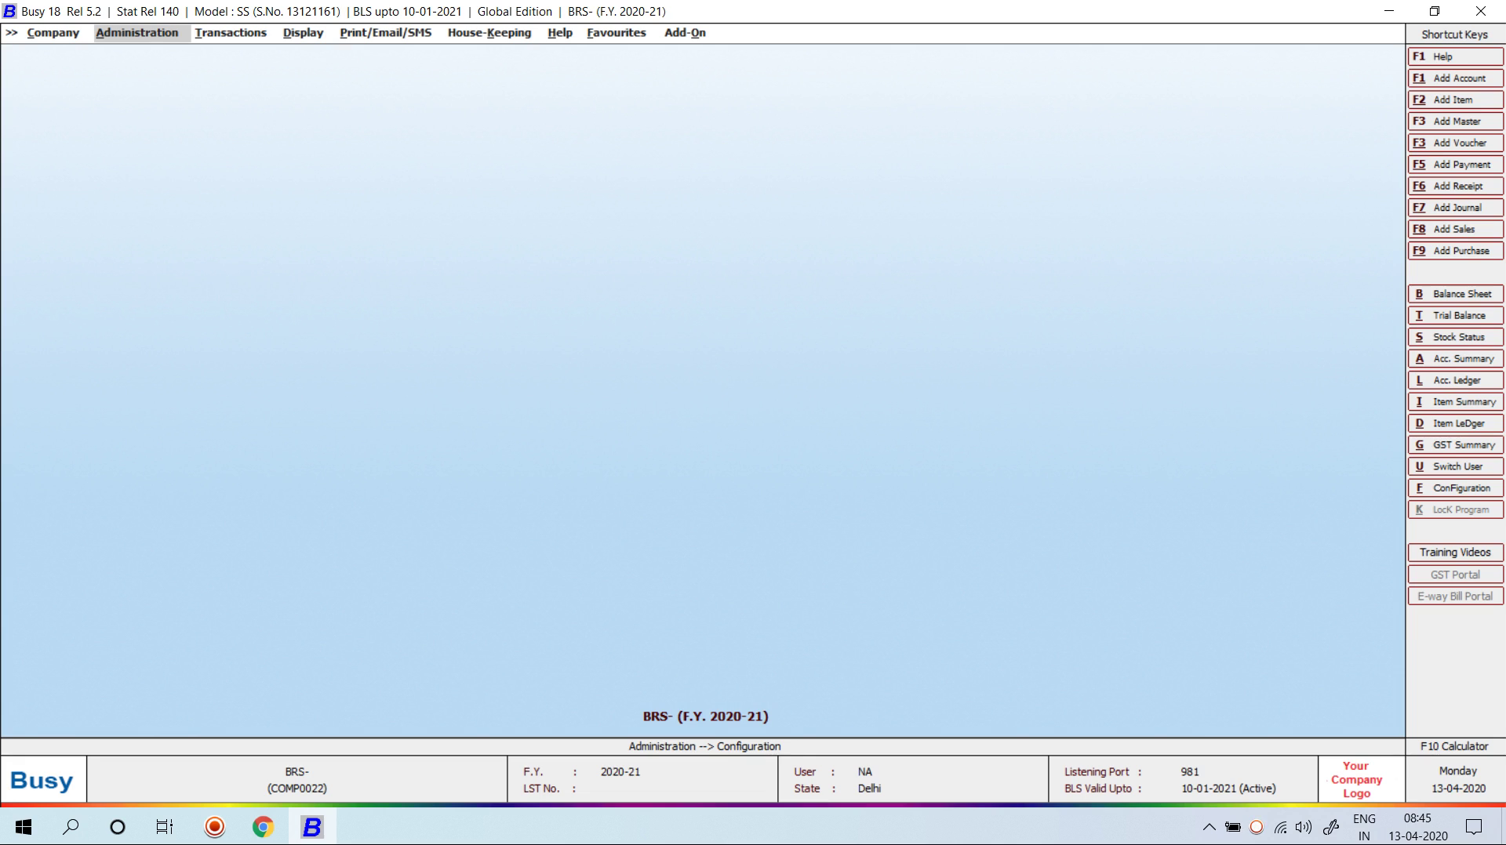
Step: Open the Cheque Printing configuration in the company's administration settings
key("Return")
key("Down")
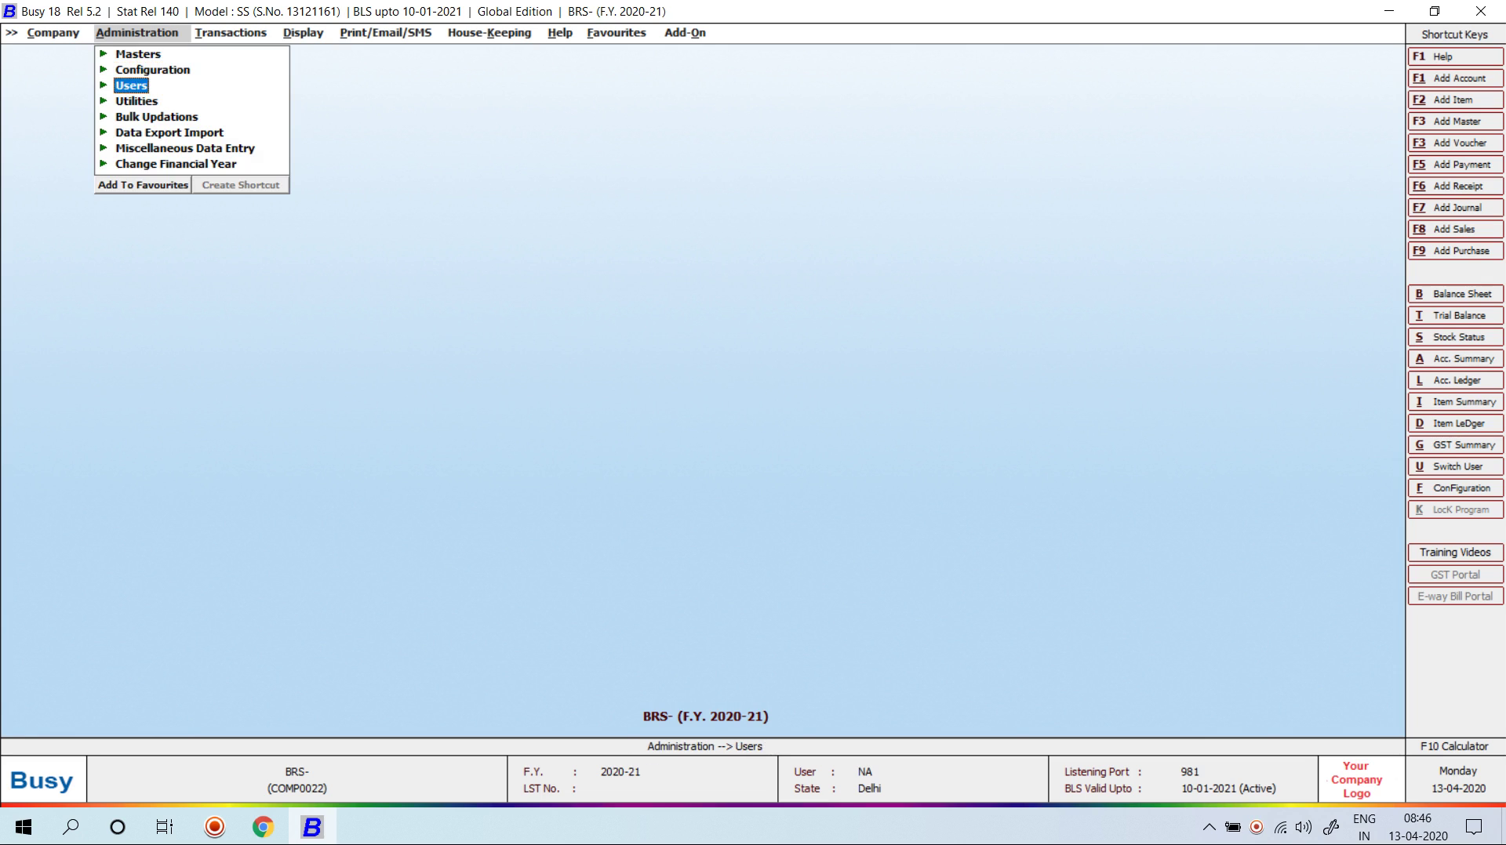
key("Down")
key("Up")
key("Up")
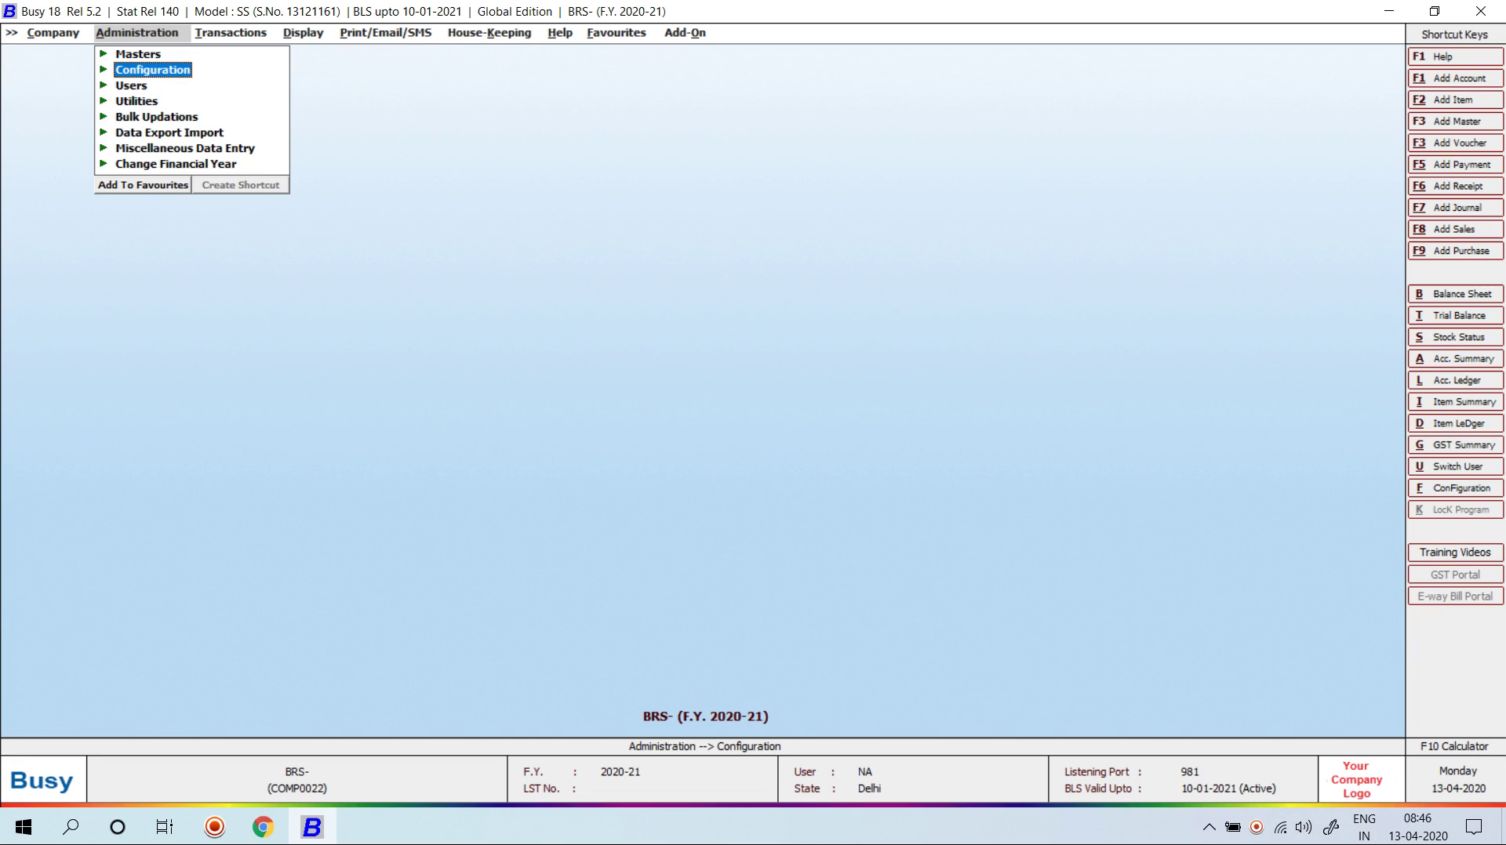
key("Return")
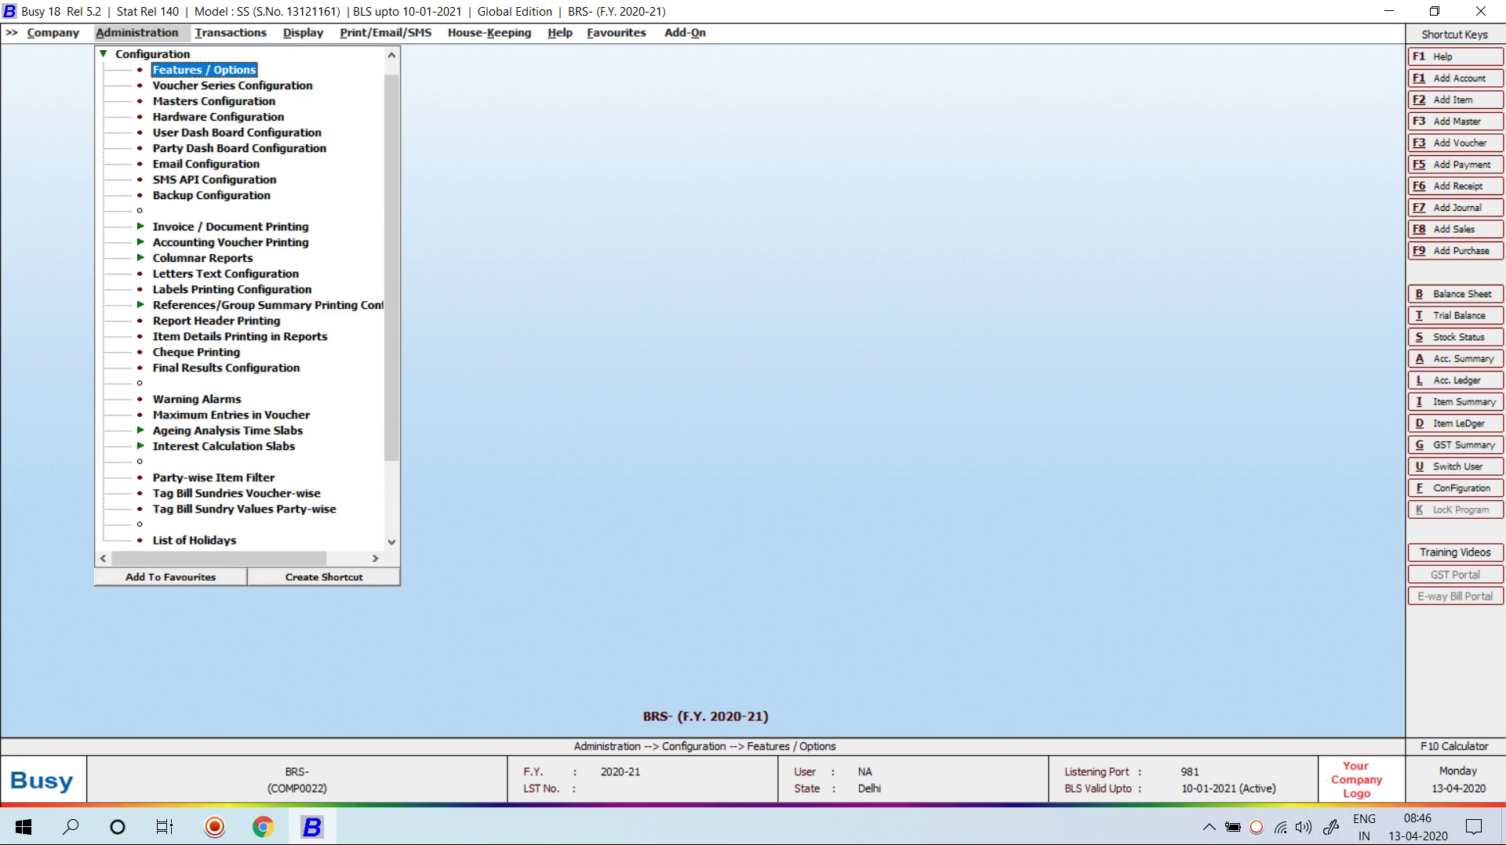
key("Down")
key("Down")
key("Down")
key("Down")
key("Down")
key("Down")
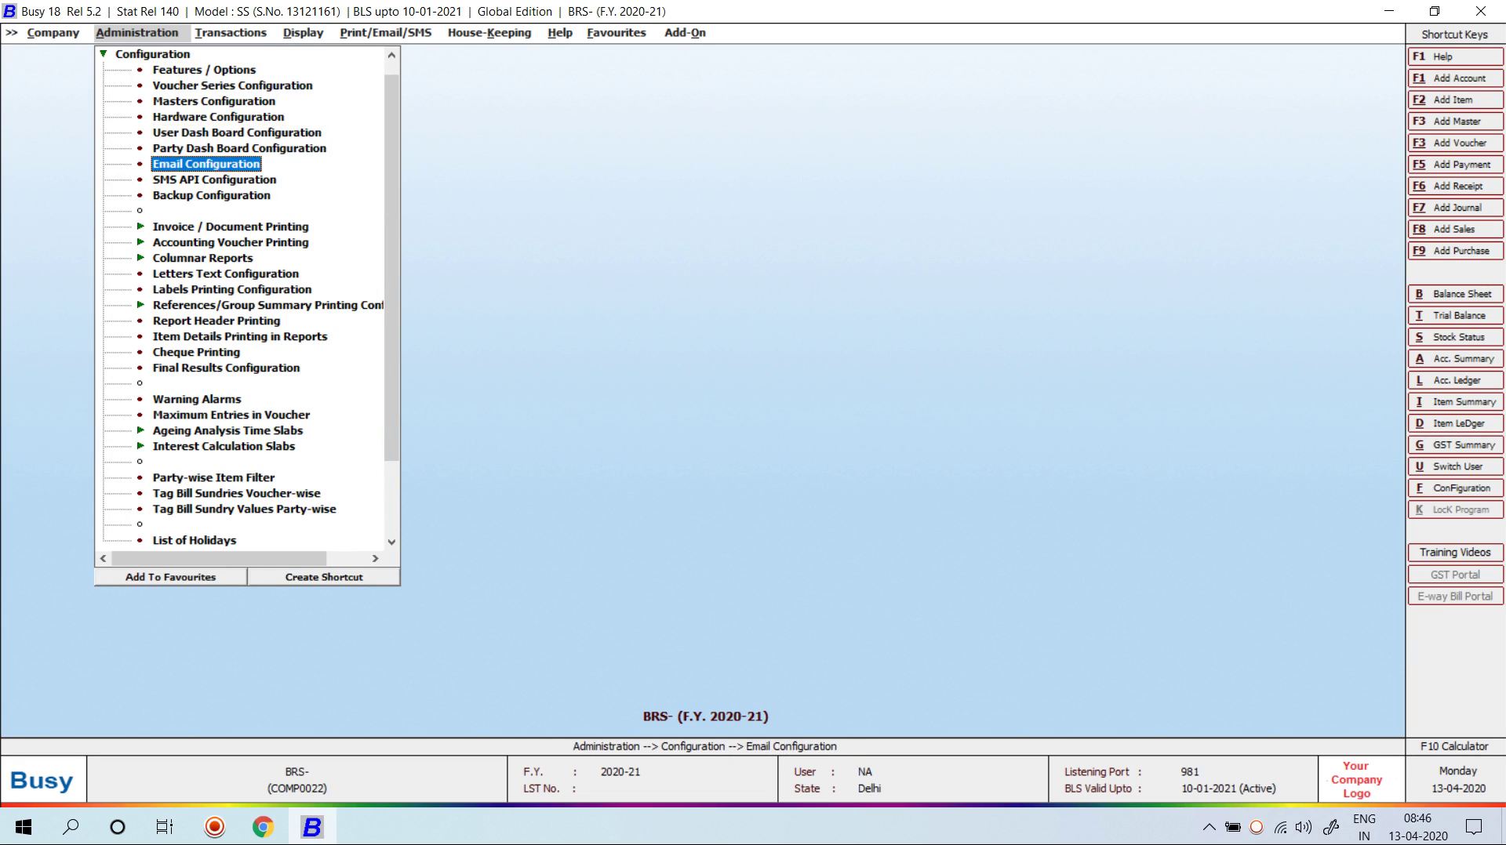
key("Down")
key("Down")
key("Down")
key("Down")
key("Down")
key("Down")
key("Down")
key("Down")
key("Down")
key("Down")
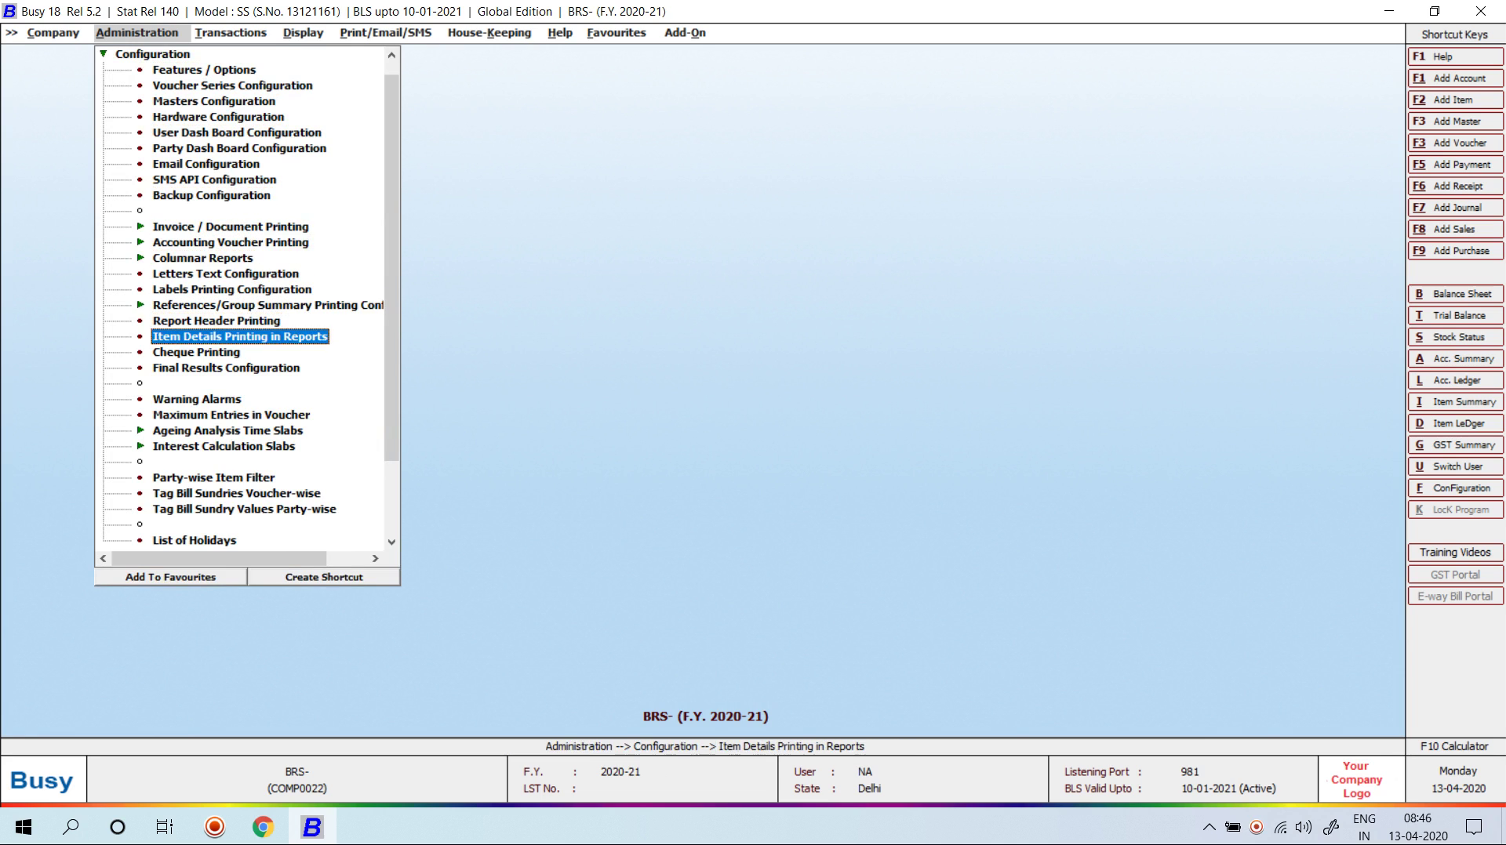
key("Down")
key("Return")
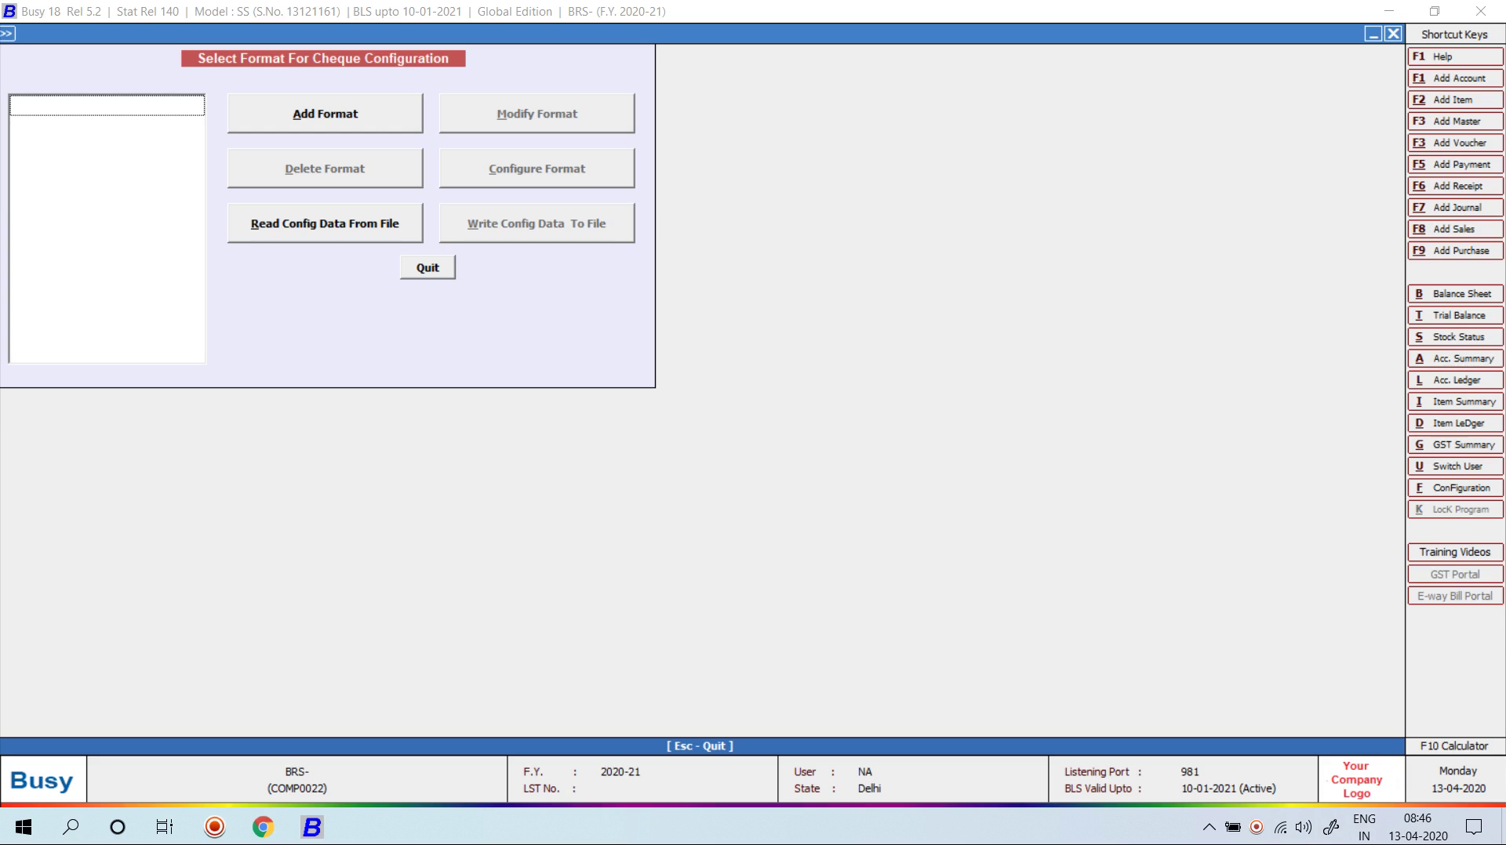
Step: Add and save a cheque format named PNB CHQ FORMAT
key("Tab")
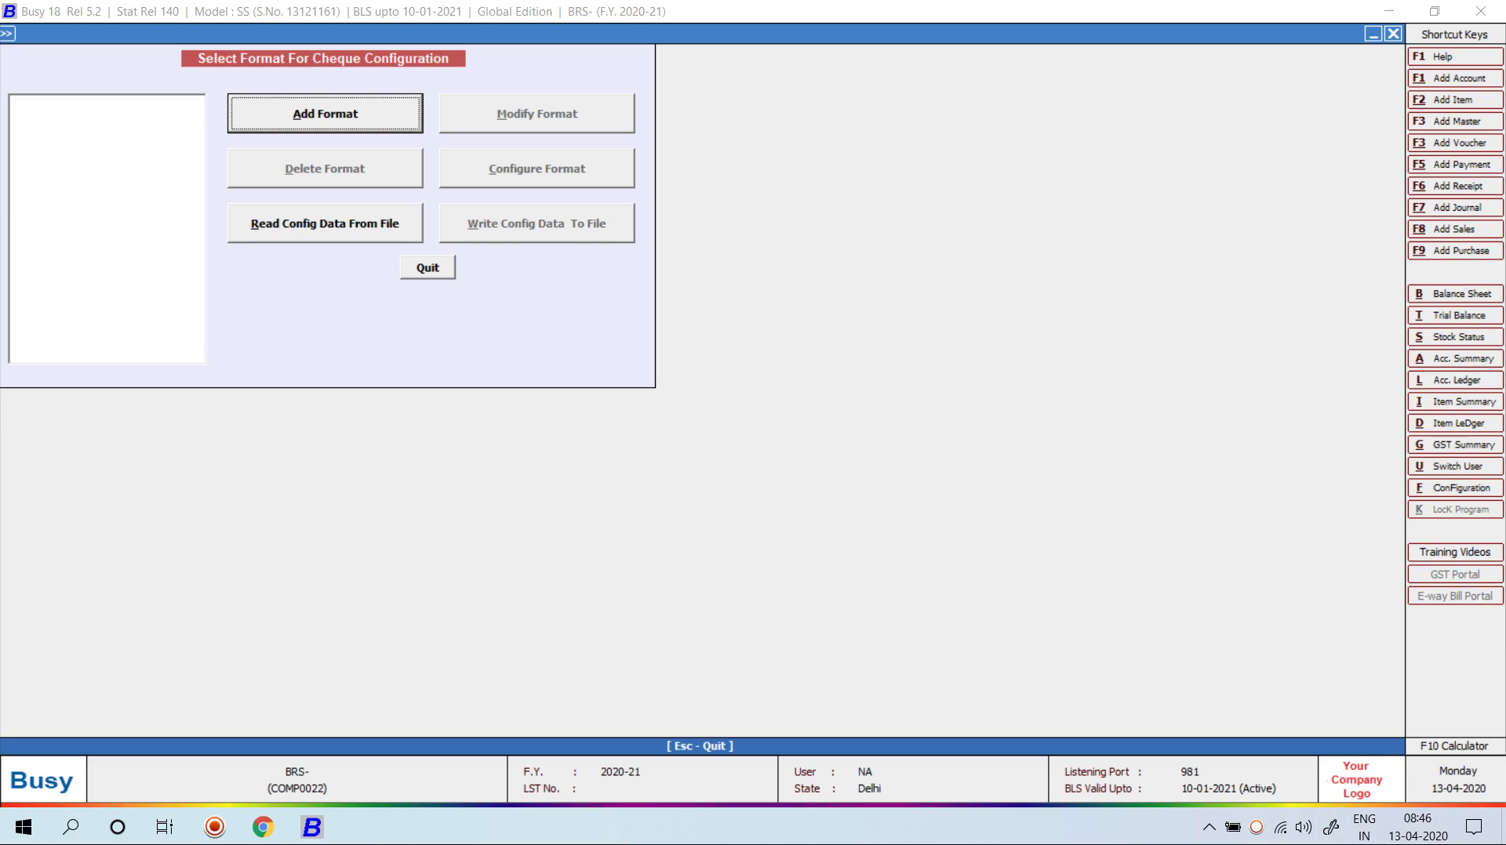
key("Return")
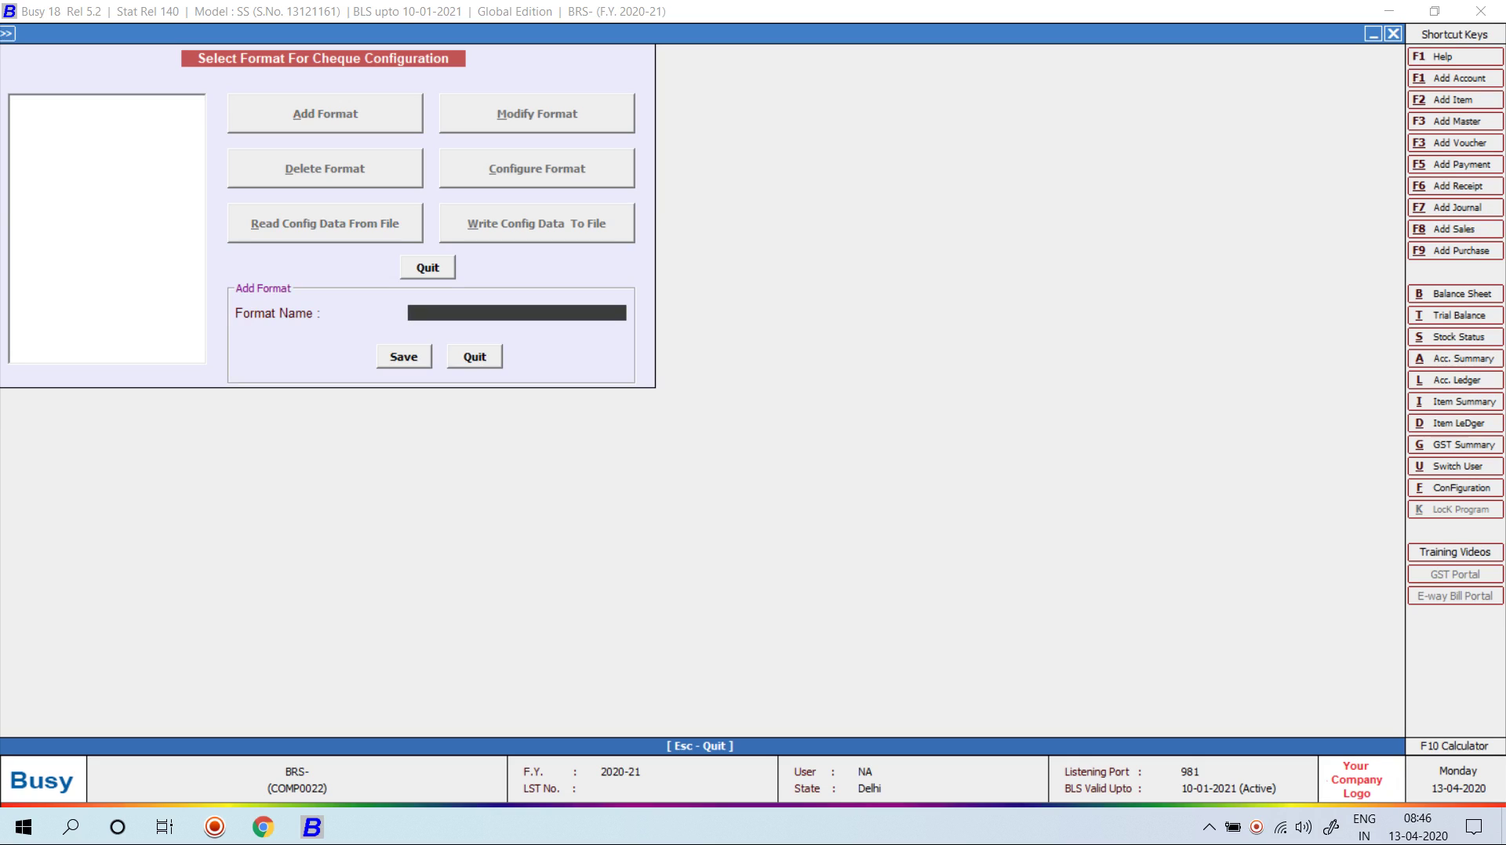
type("PNB CHQ FORMAT")
key("Return")
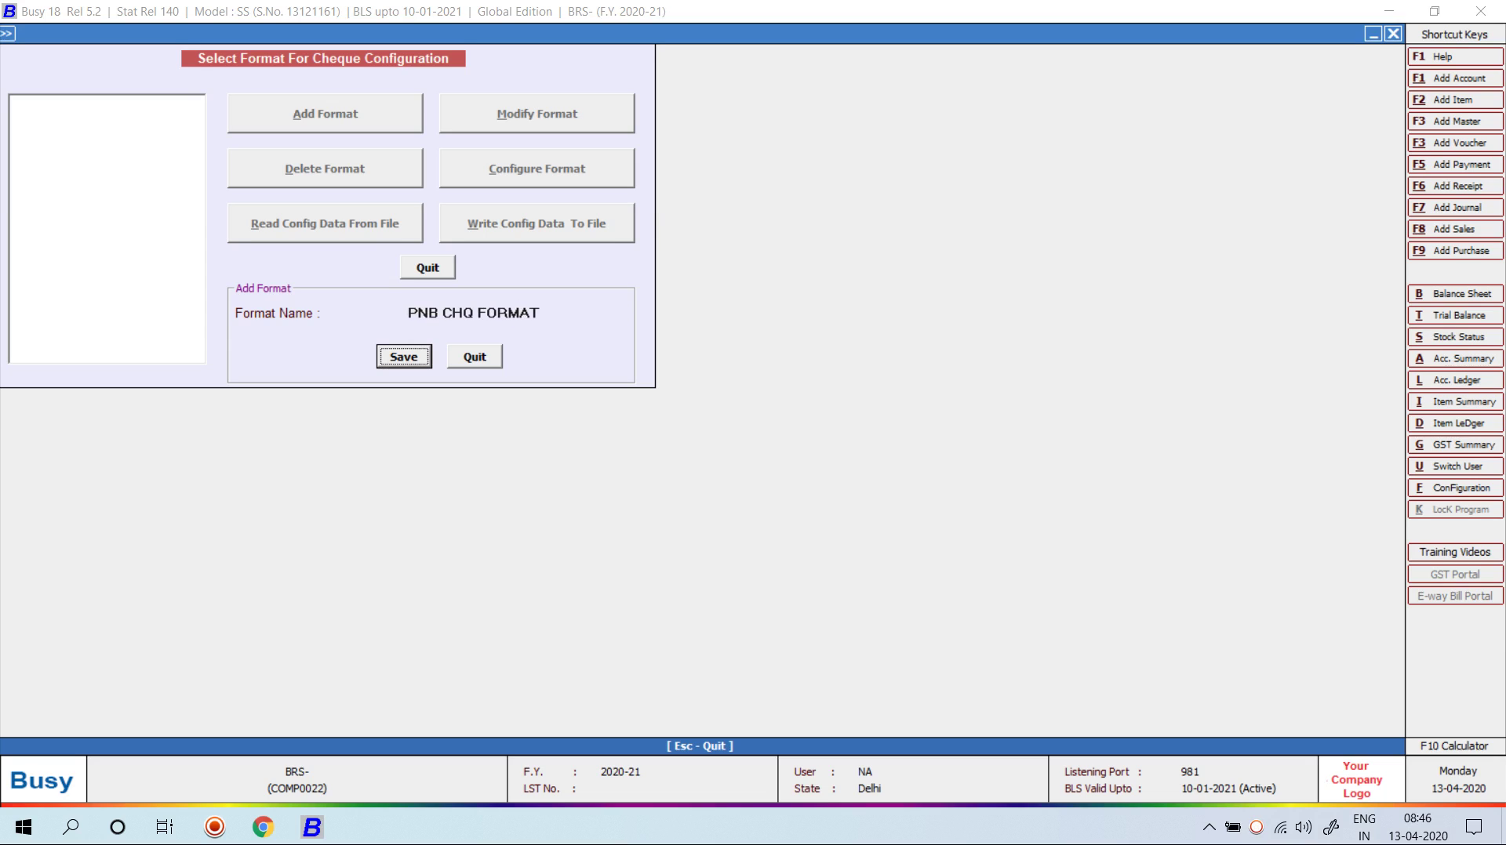
key("Return")
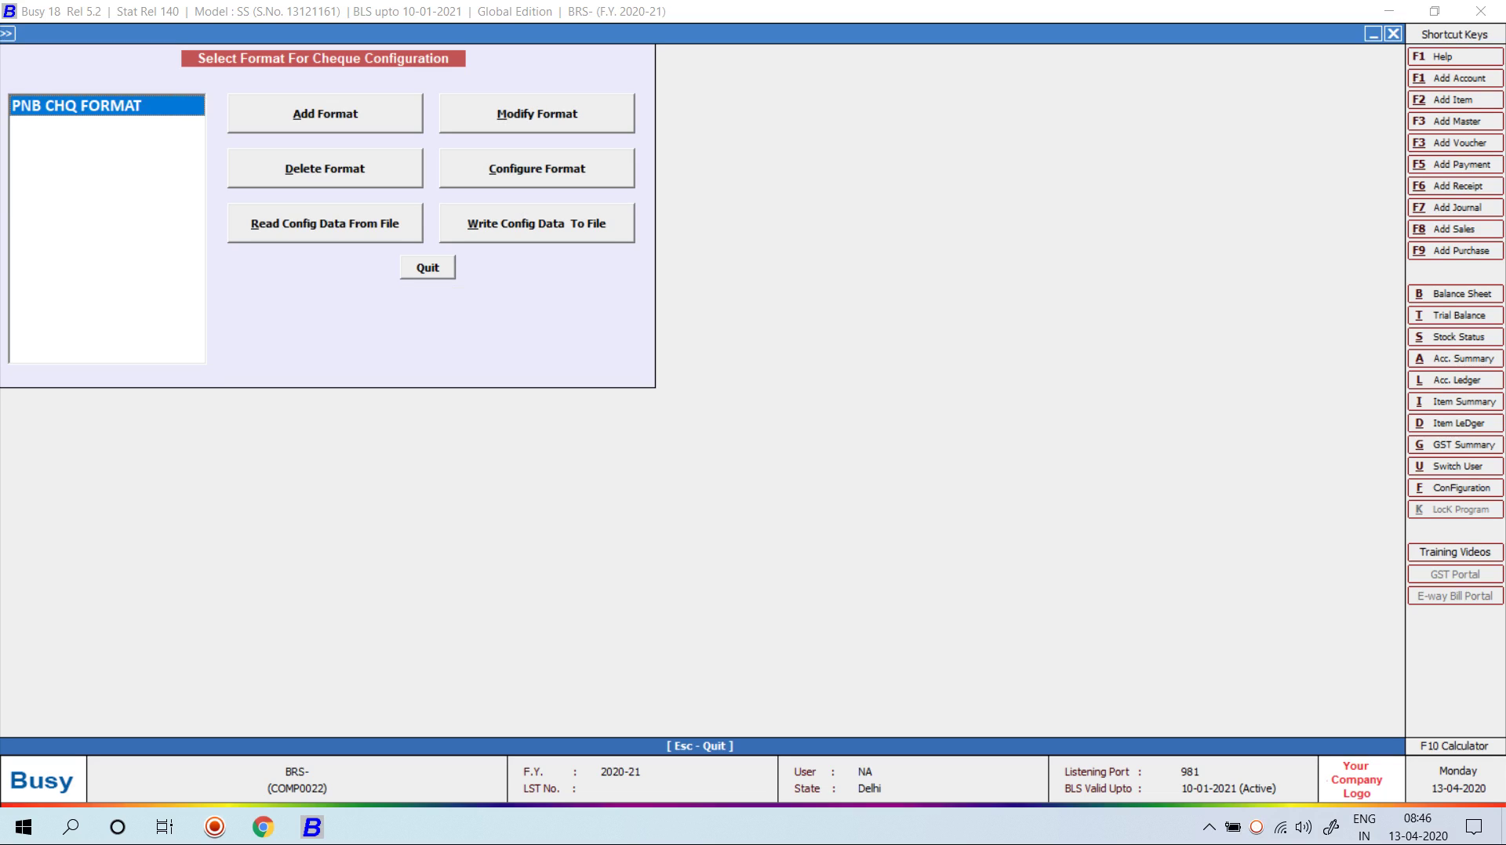
Step: Review the scale, printing mode, margins and cheque size of PNB CHQ FORMAT, and open its cheque layout configuration
key("alt+c")
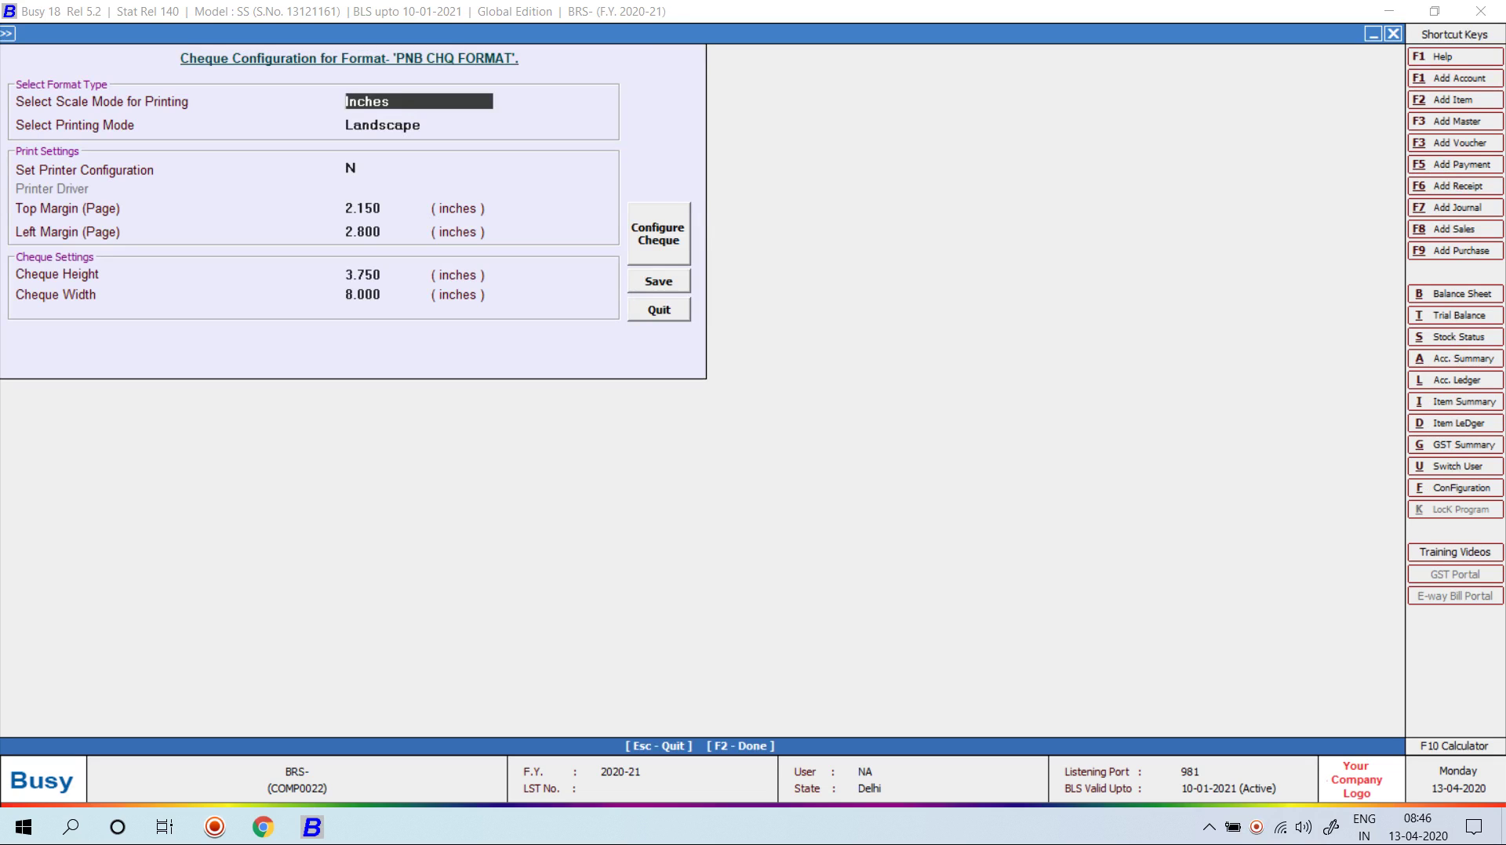
key("Return")
key("Return")
key("Return")
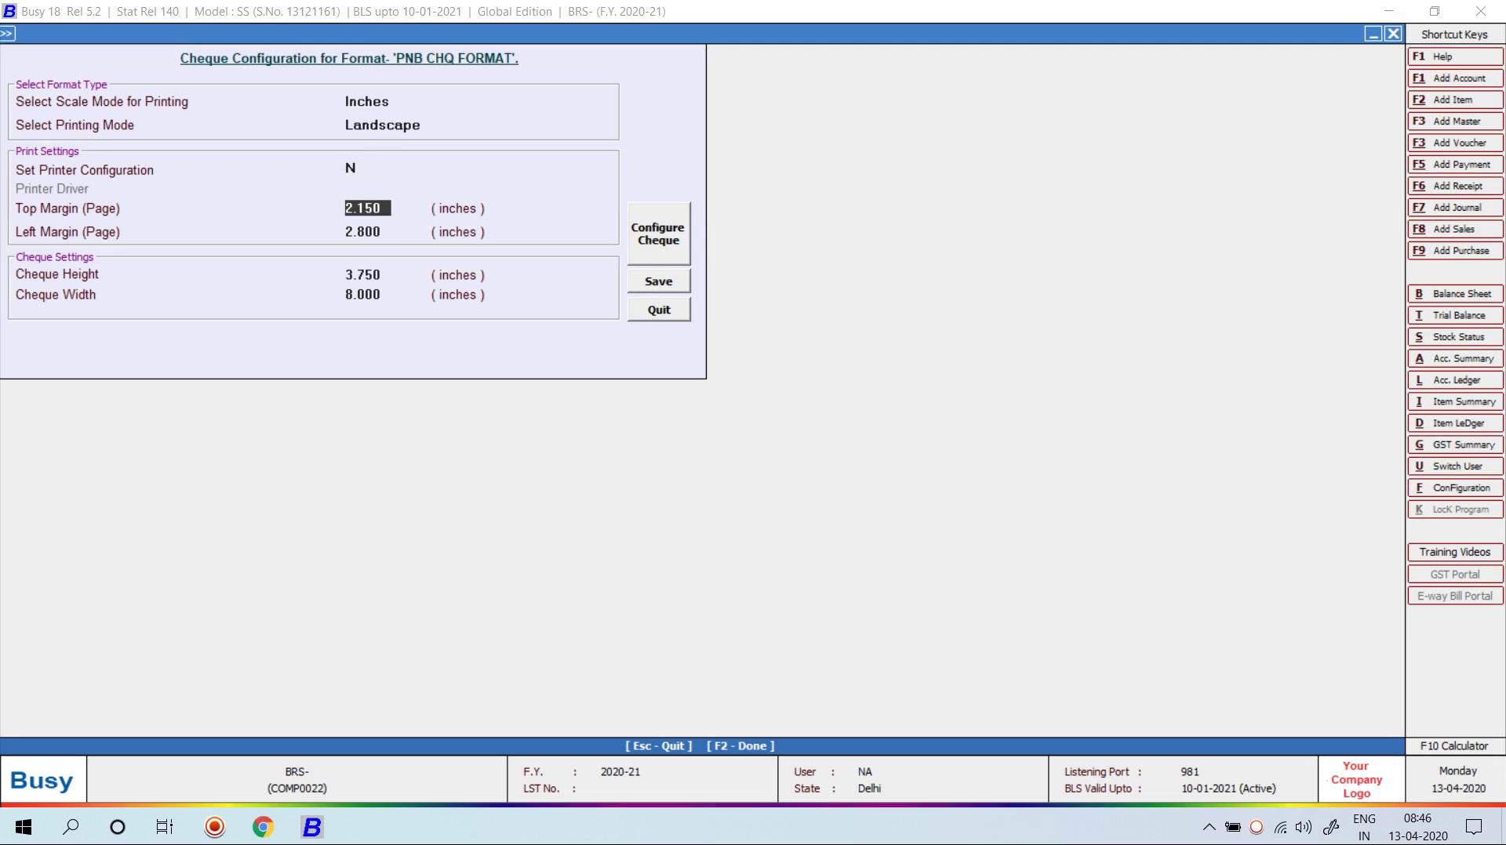
key("Return")
key("Return")
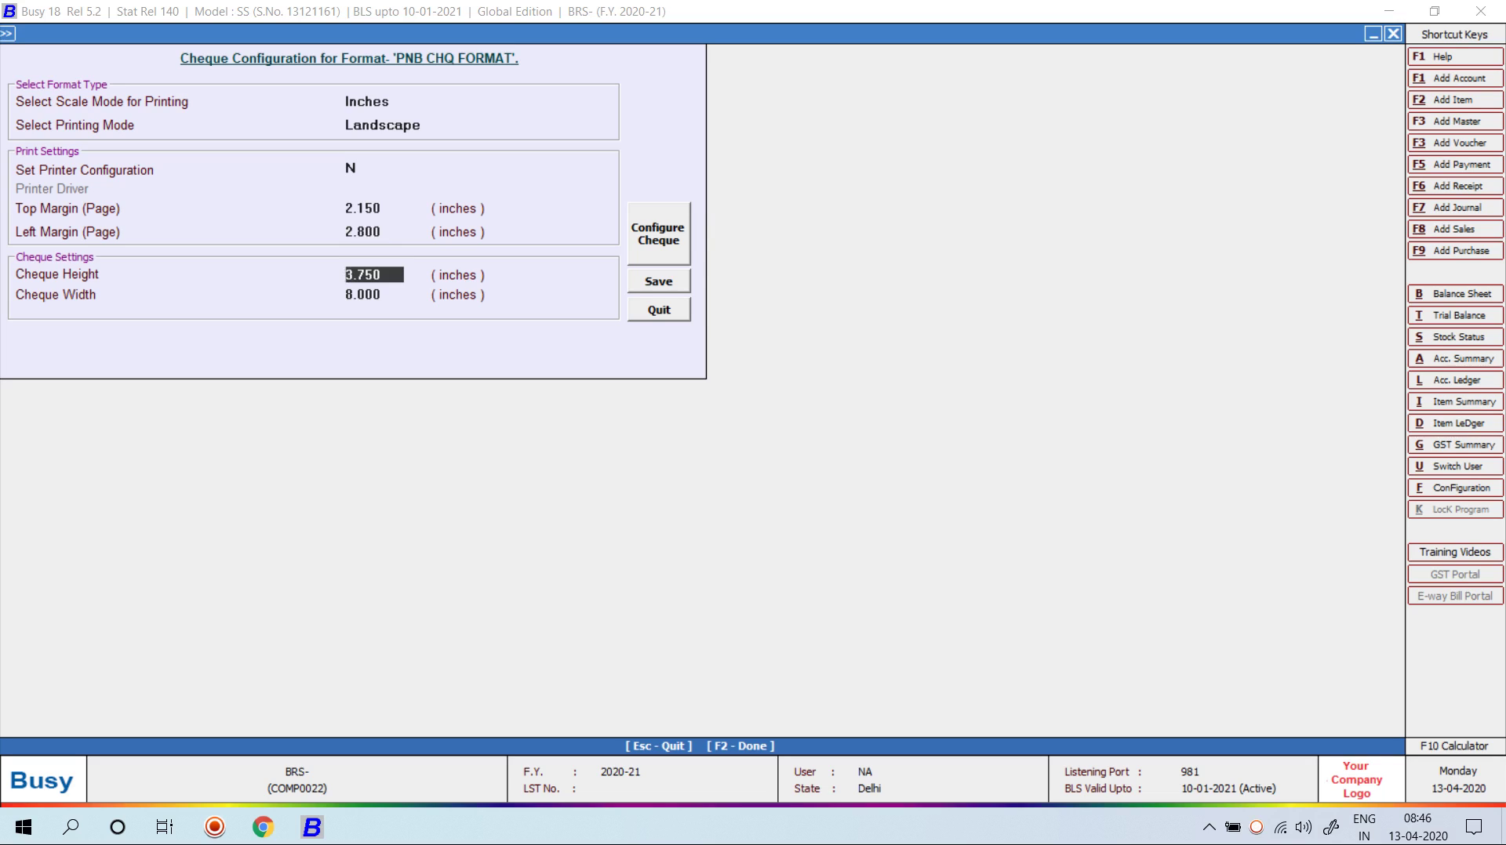
key("Return")
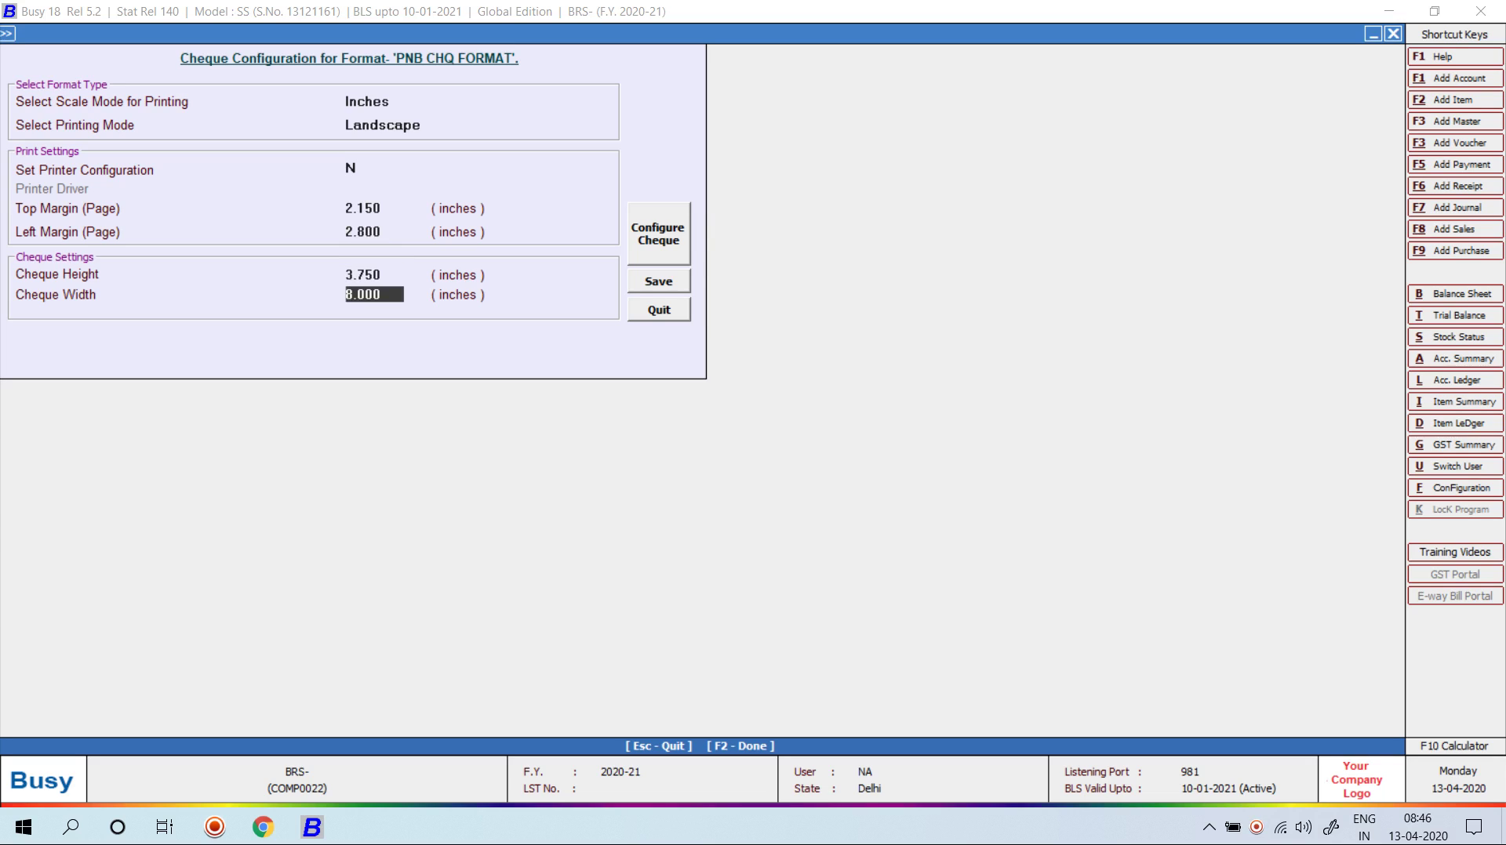
key("Return")
key("Return")
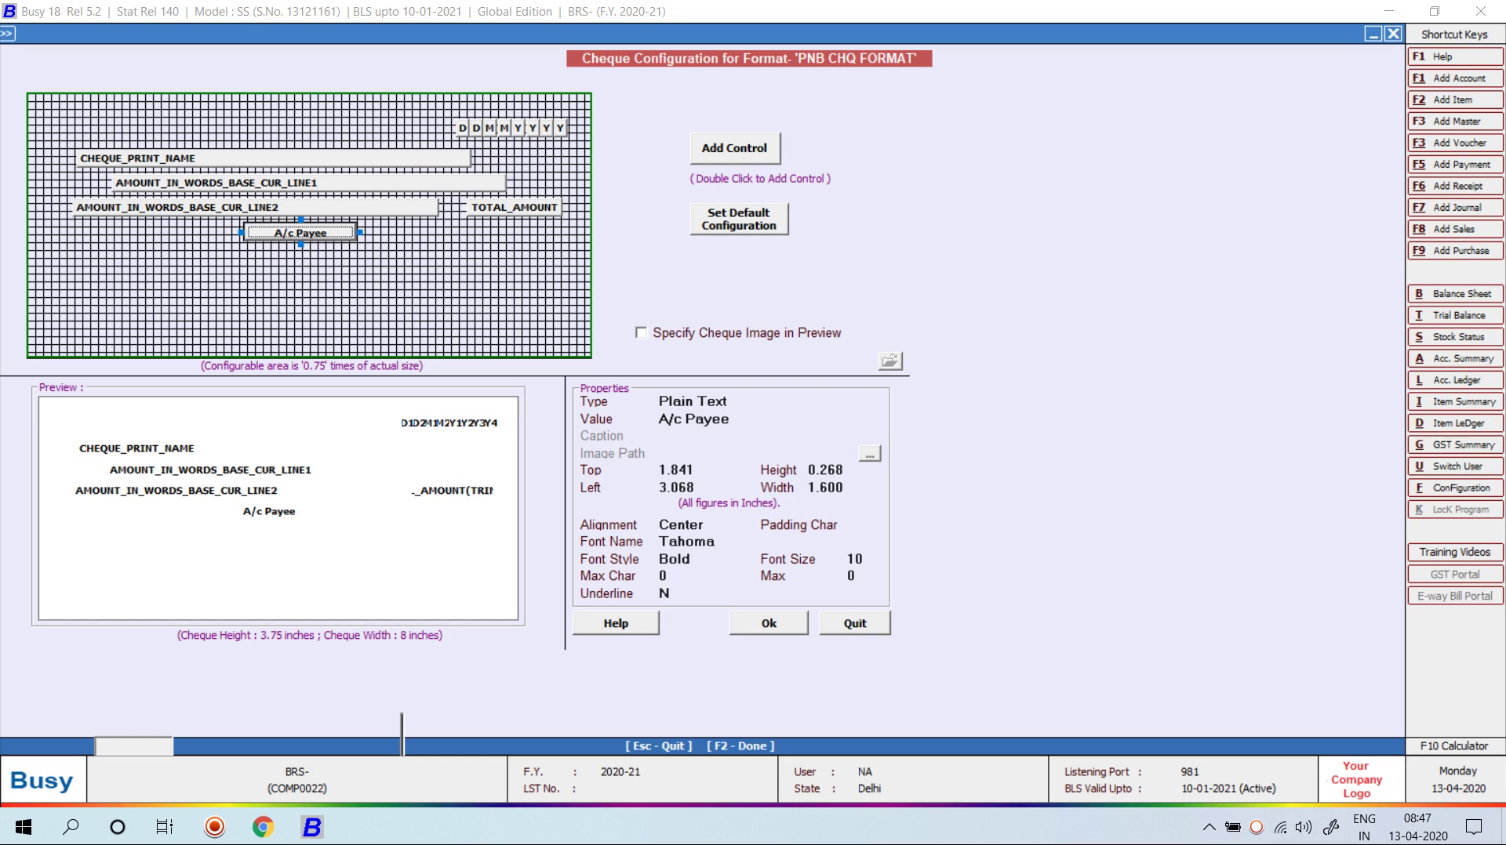
Step: Accept the default cheque layout and leave the cheque format configuration
key("Tab")
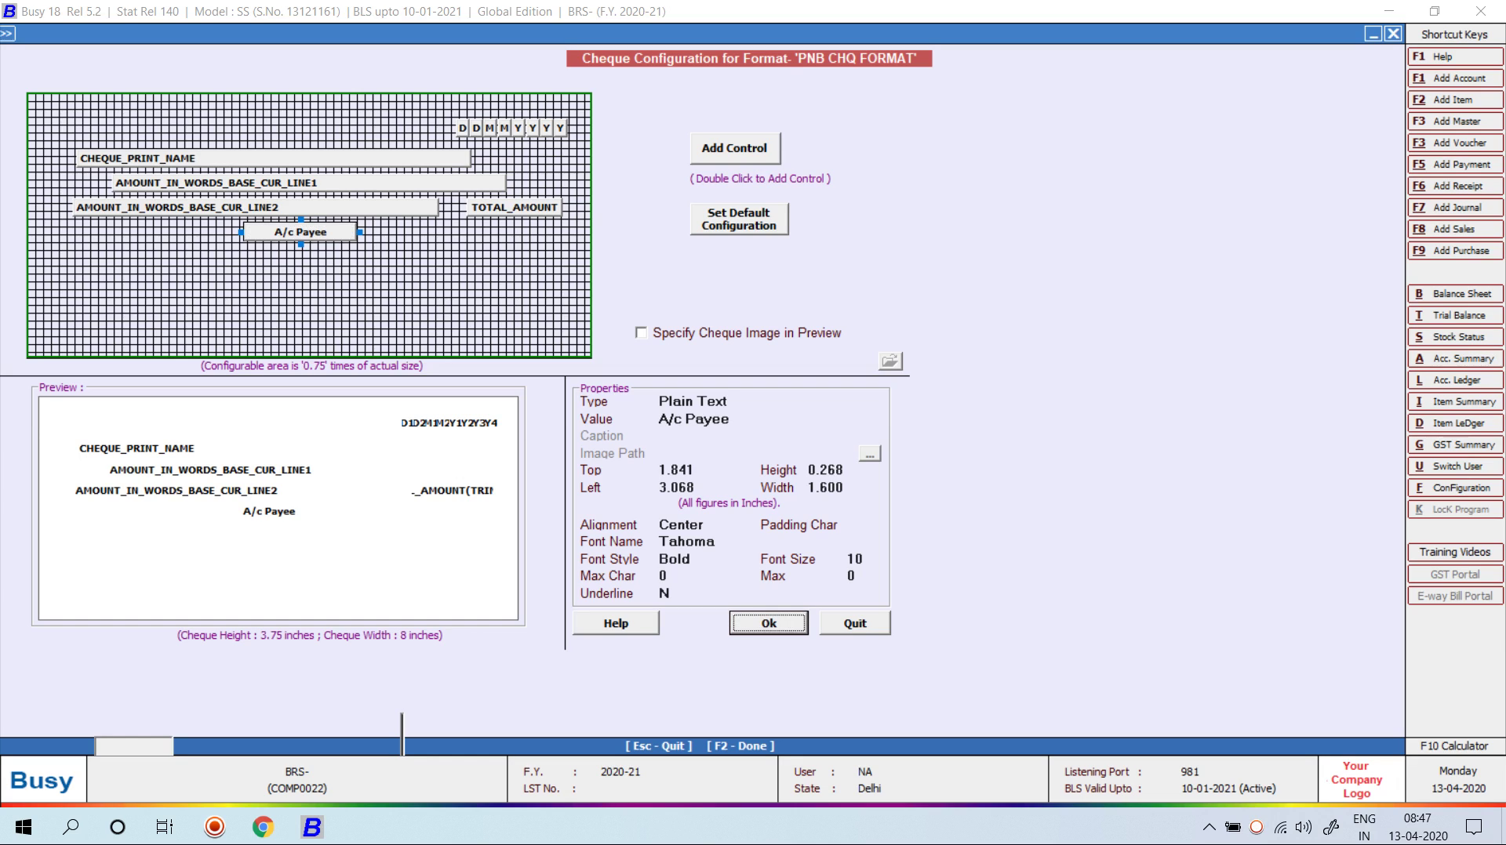
key("Return")
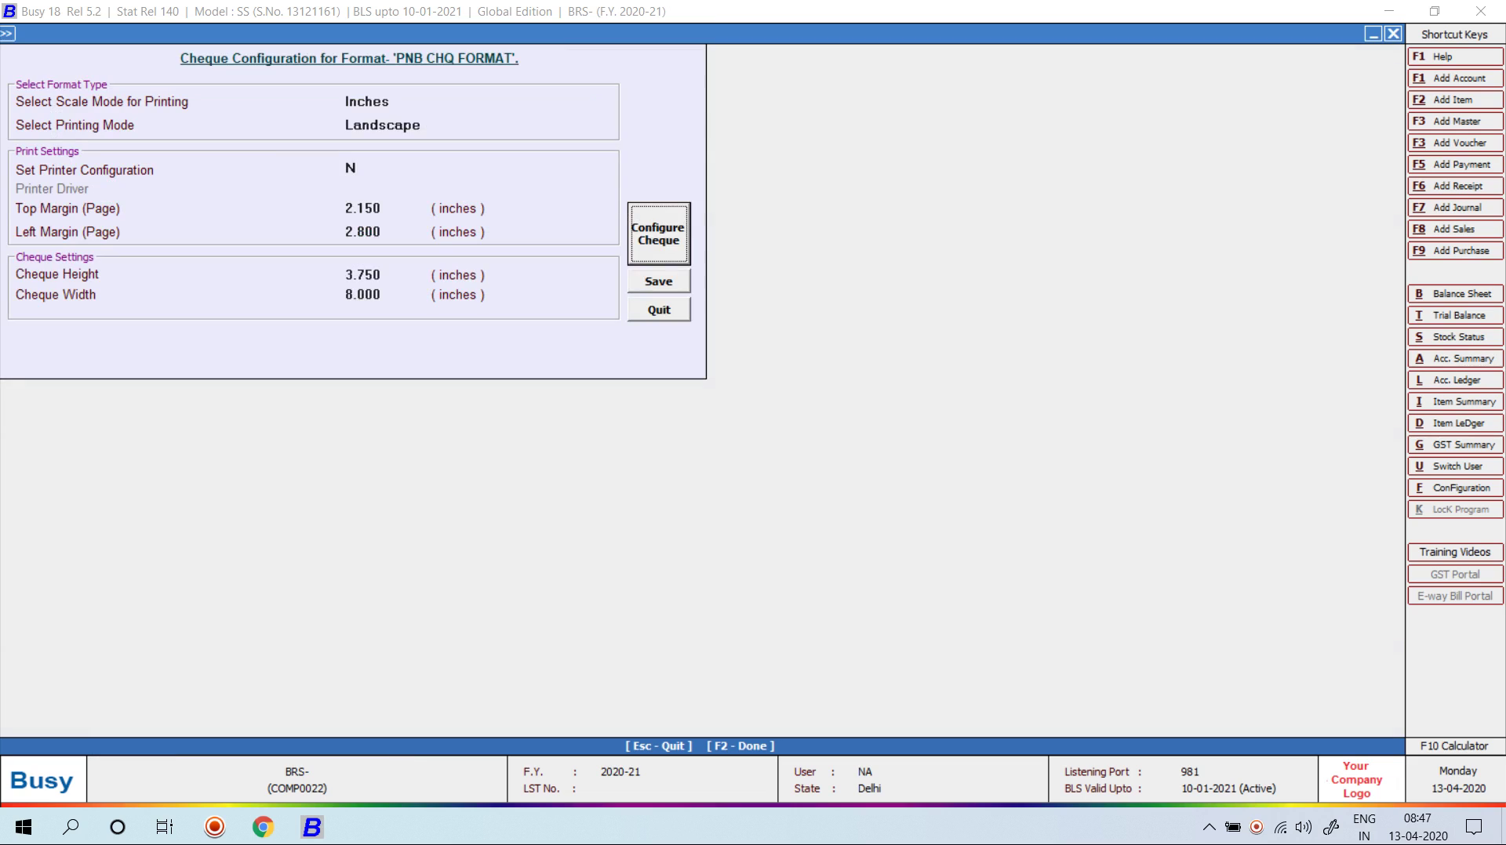
key("Escape")
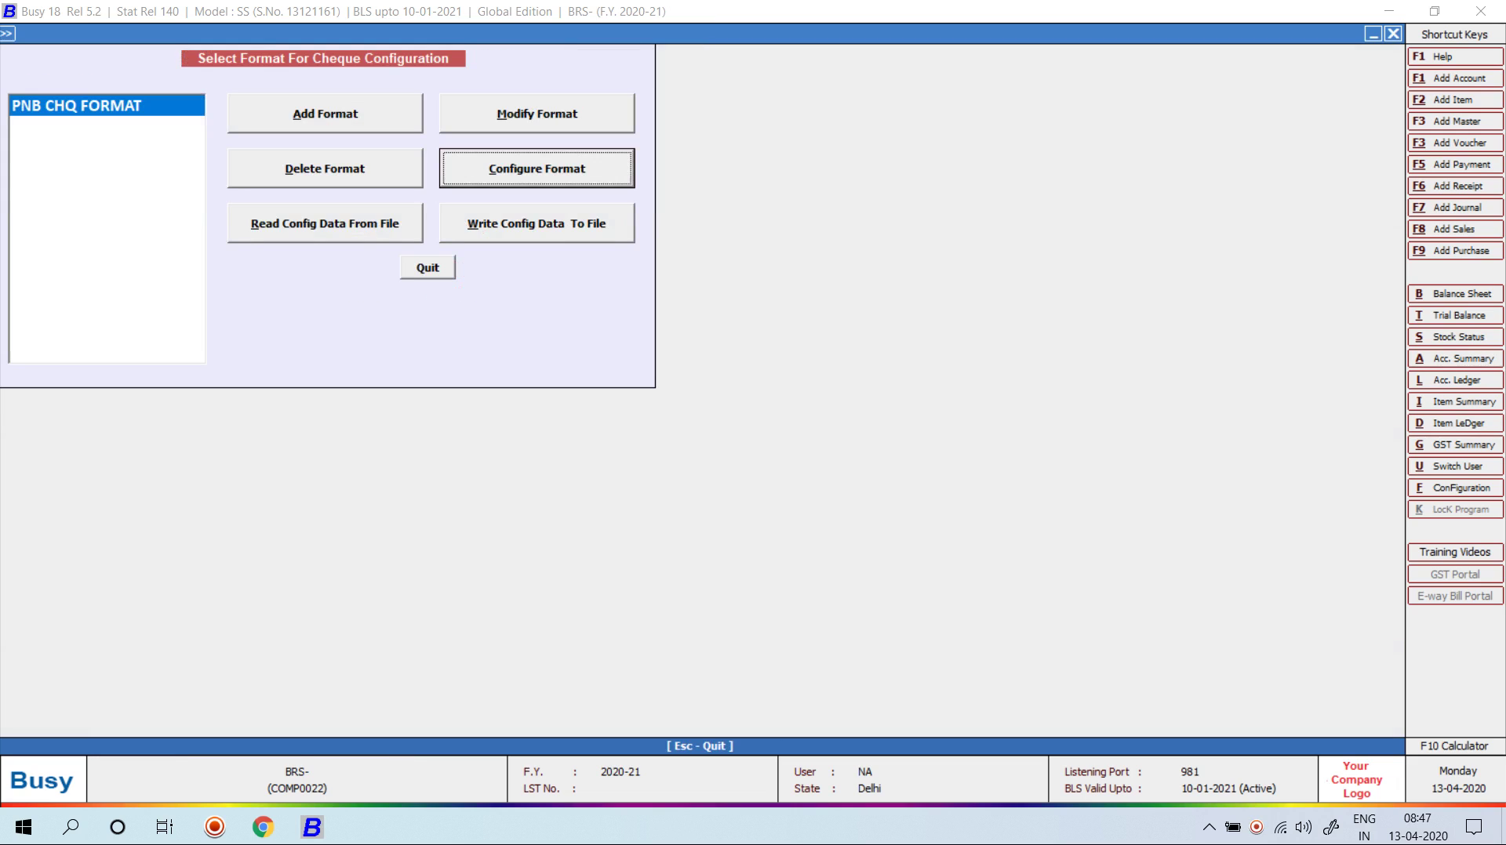
key("Escape")
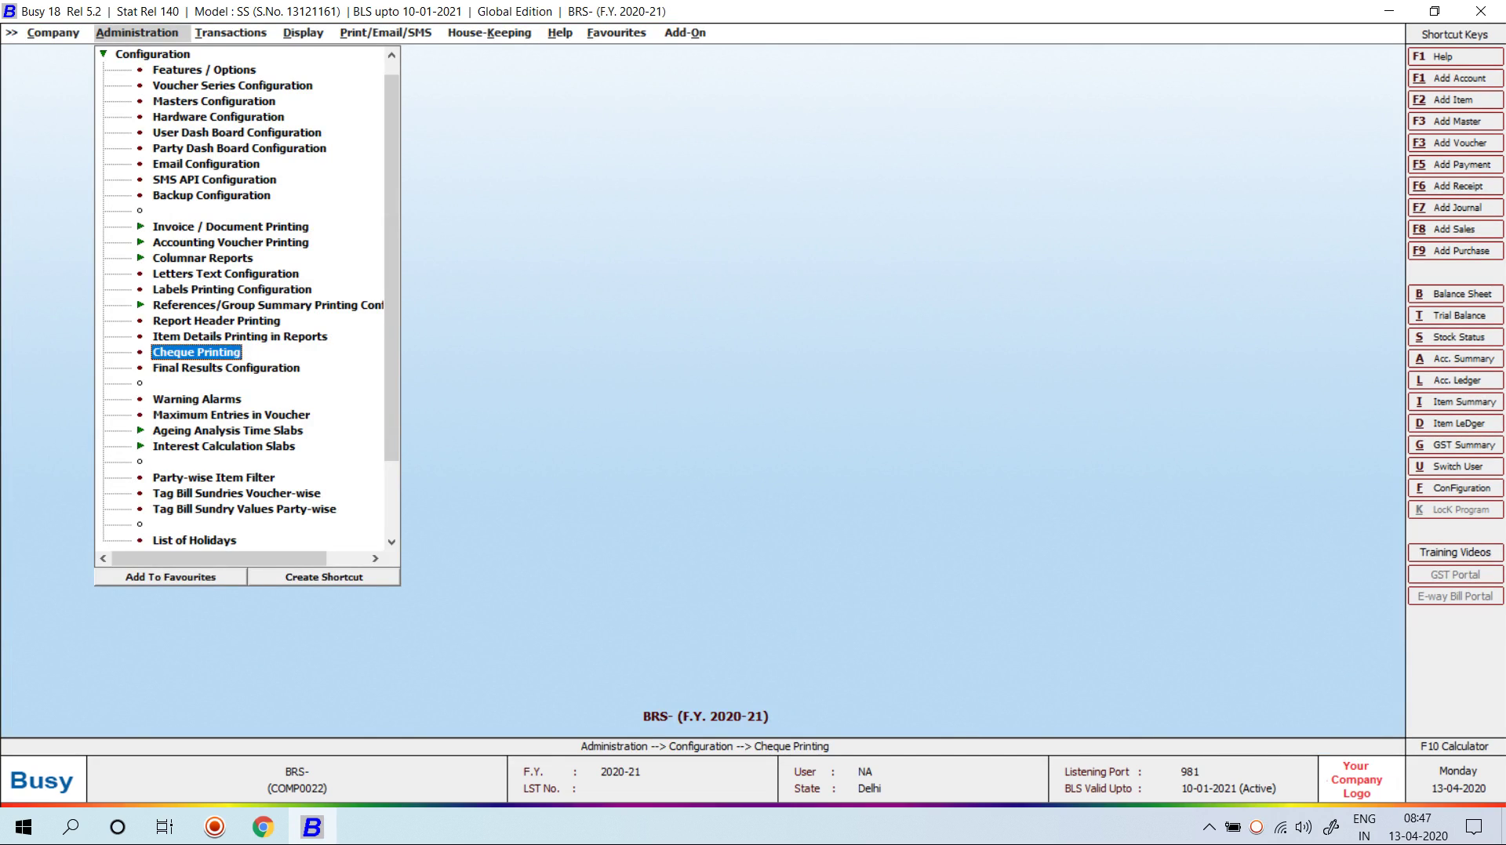
Step: Start a new account master named PNB BANK under the Bank Accounts group
key("Left")
key("Up")
key("Right")
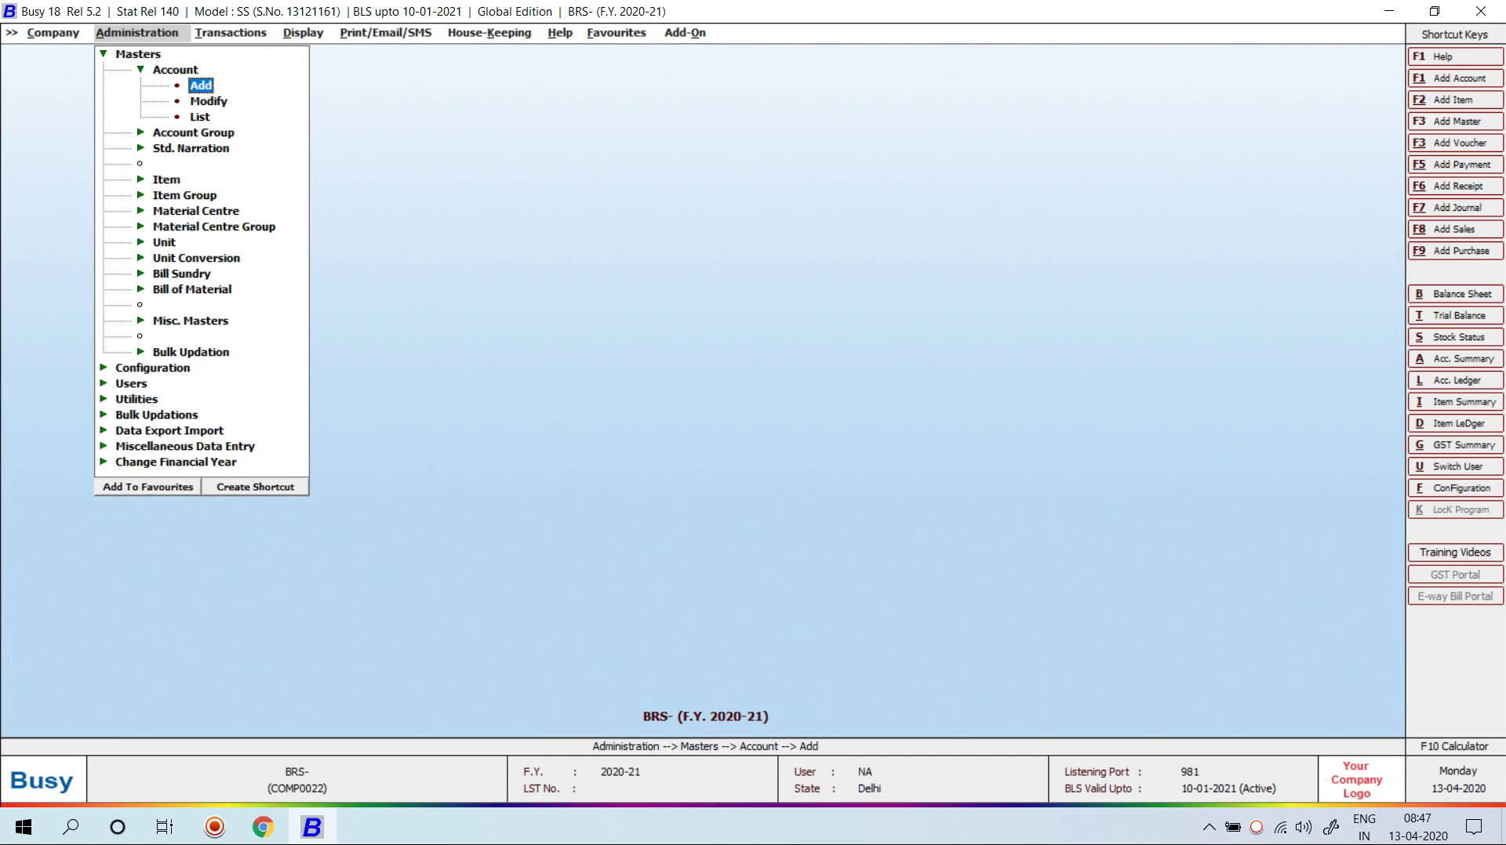
key("Return")
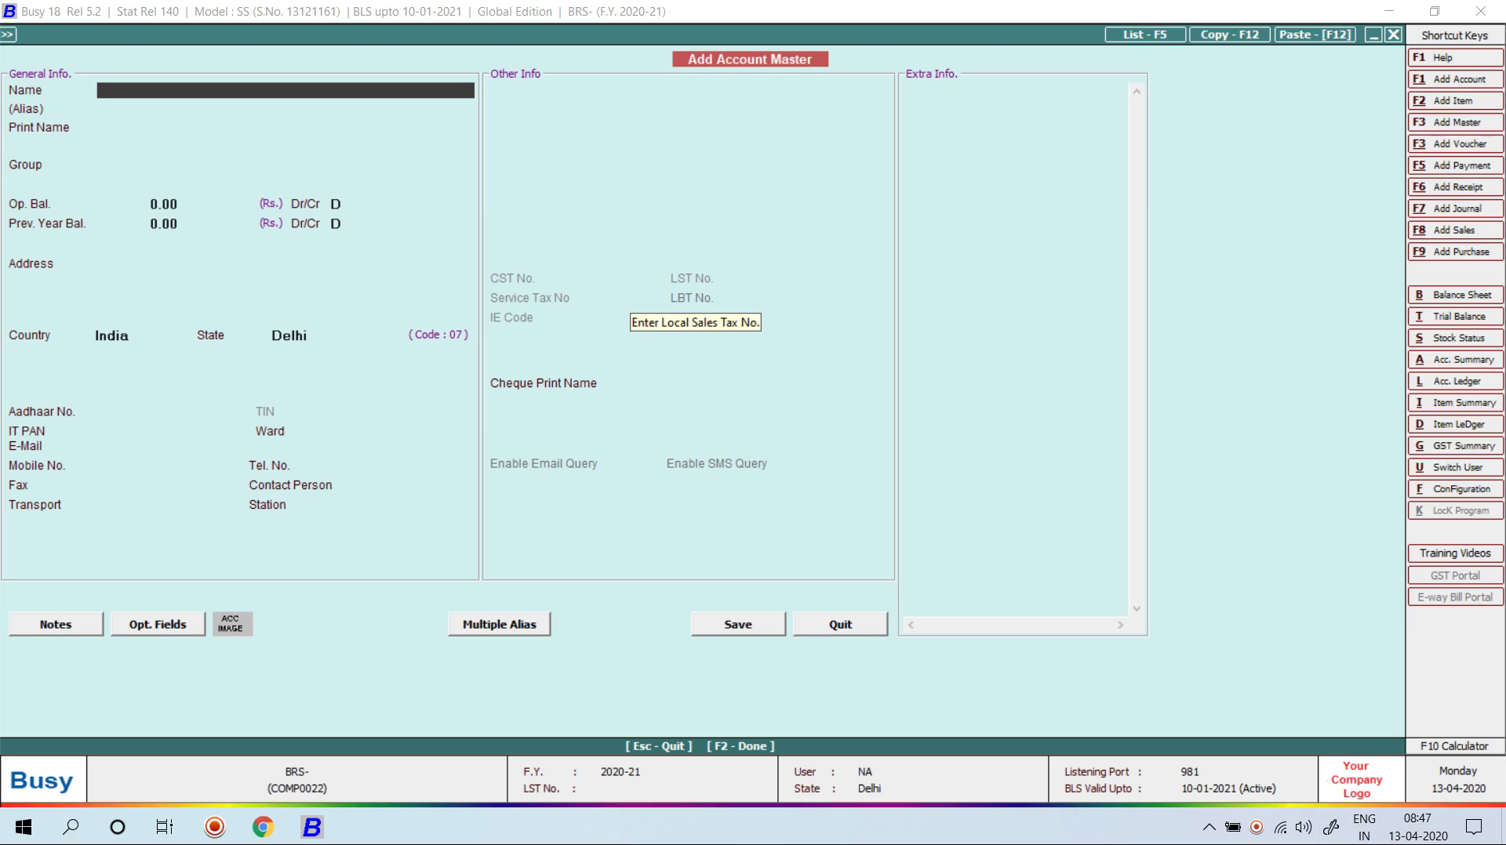
type("PNB BANK")
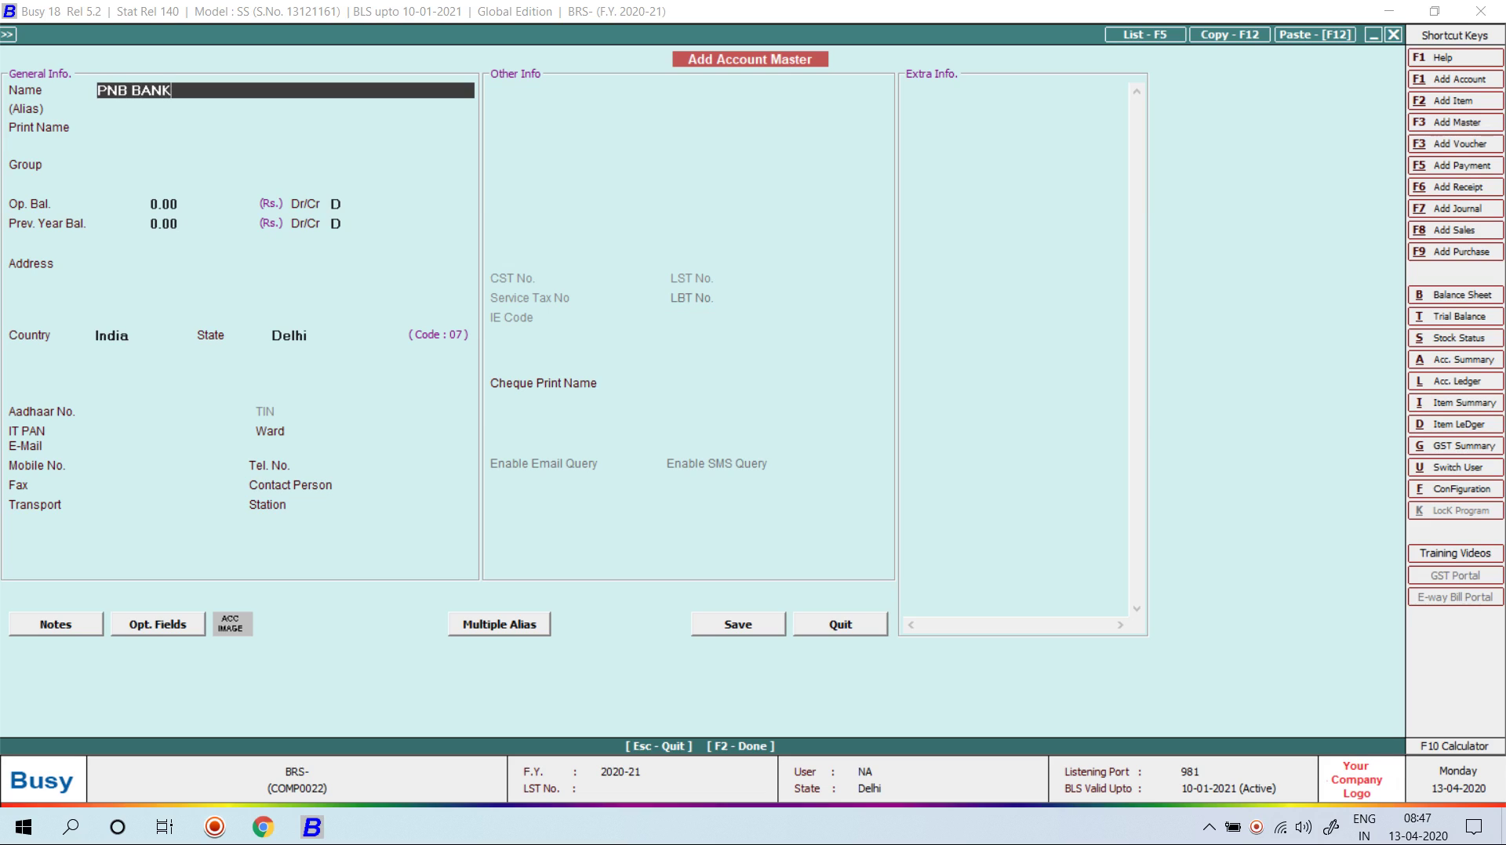
key("Return")
key("Return")
key("Return")
key("Return")
key("Return")
key("Return")
key("Return")
key("Return")
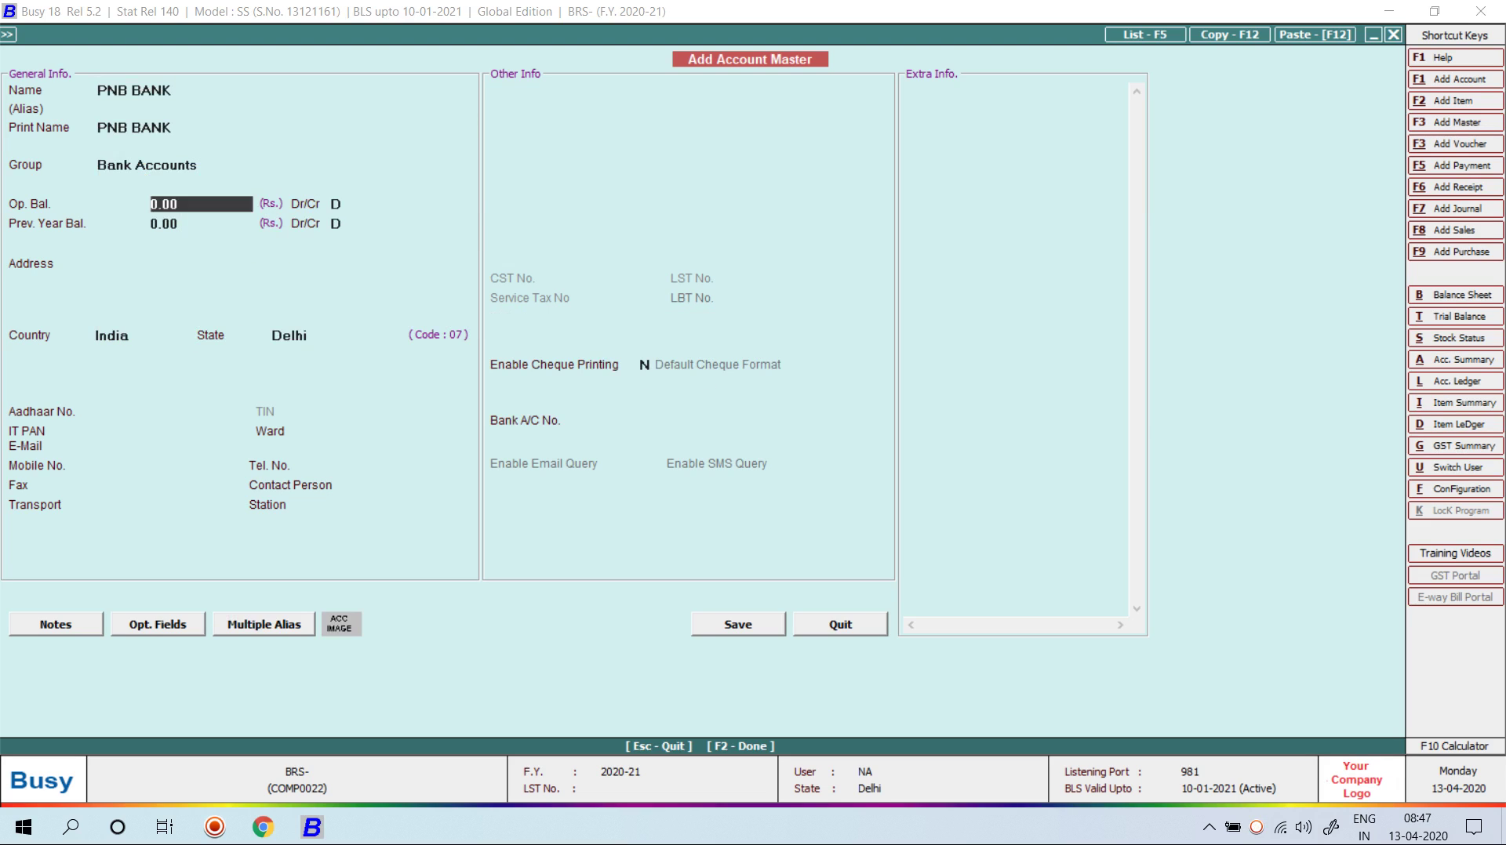
Step: Enable cheque printing for PNB BANK with PNB CHQ FORMAT as the default cheque format, then save and close the account master
key("Return")
key("Return")
key("Return")
key("Return")
key("Return")
key("Return")
key("Return")
key("Return")
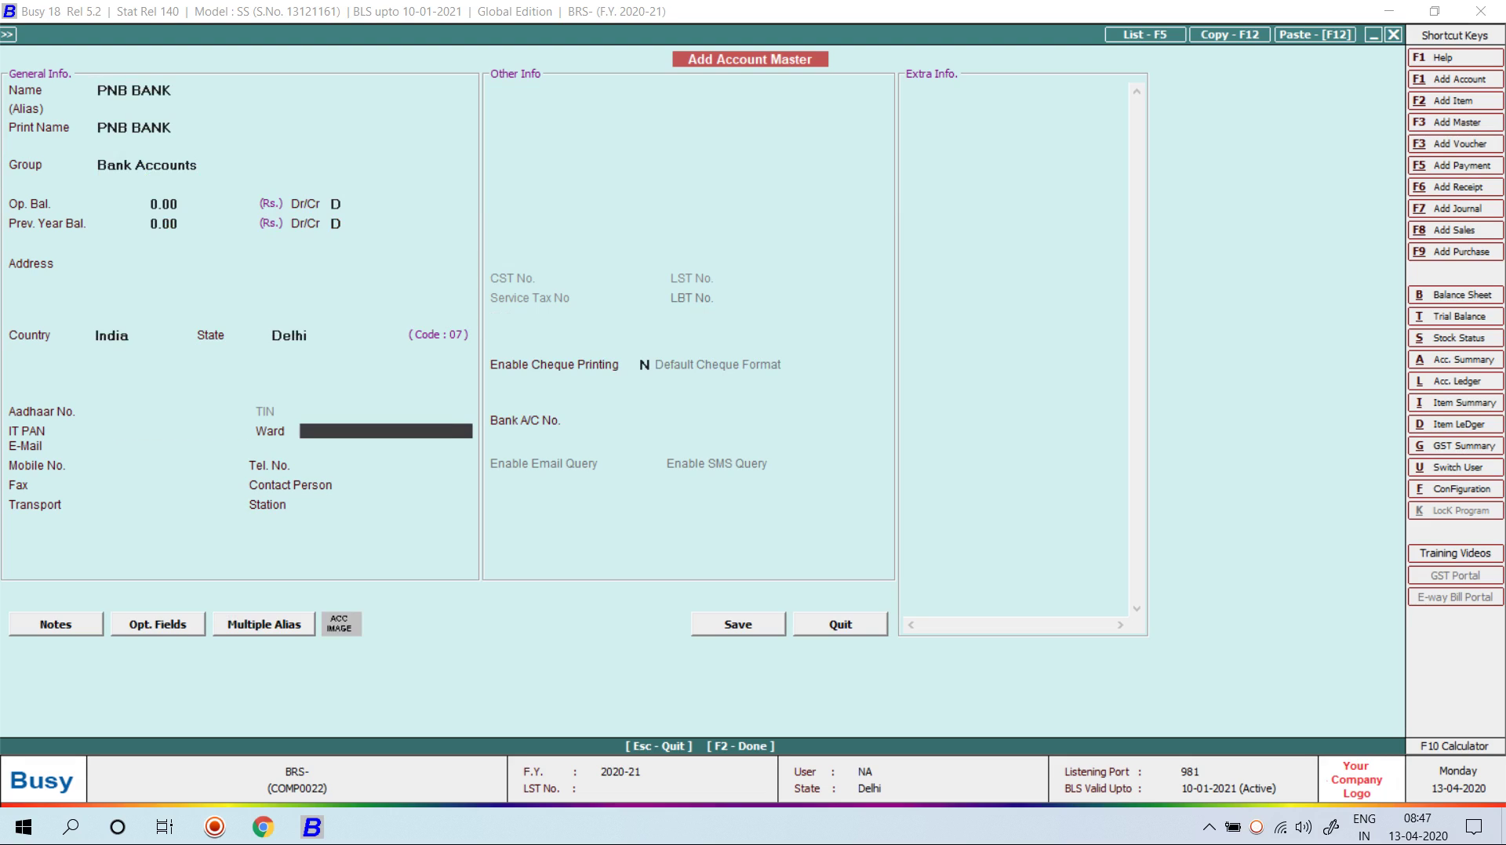
key("Return")
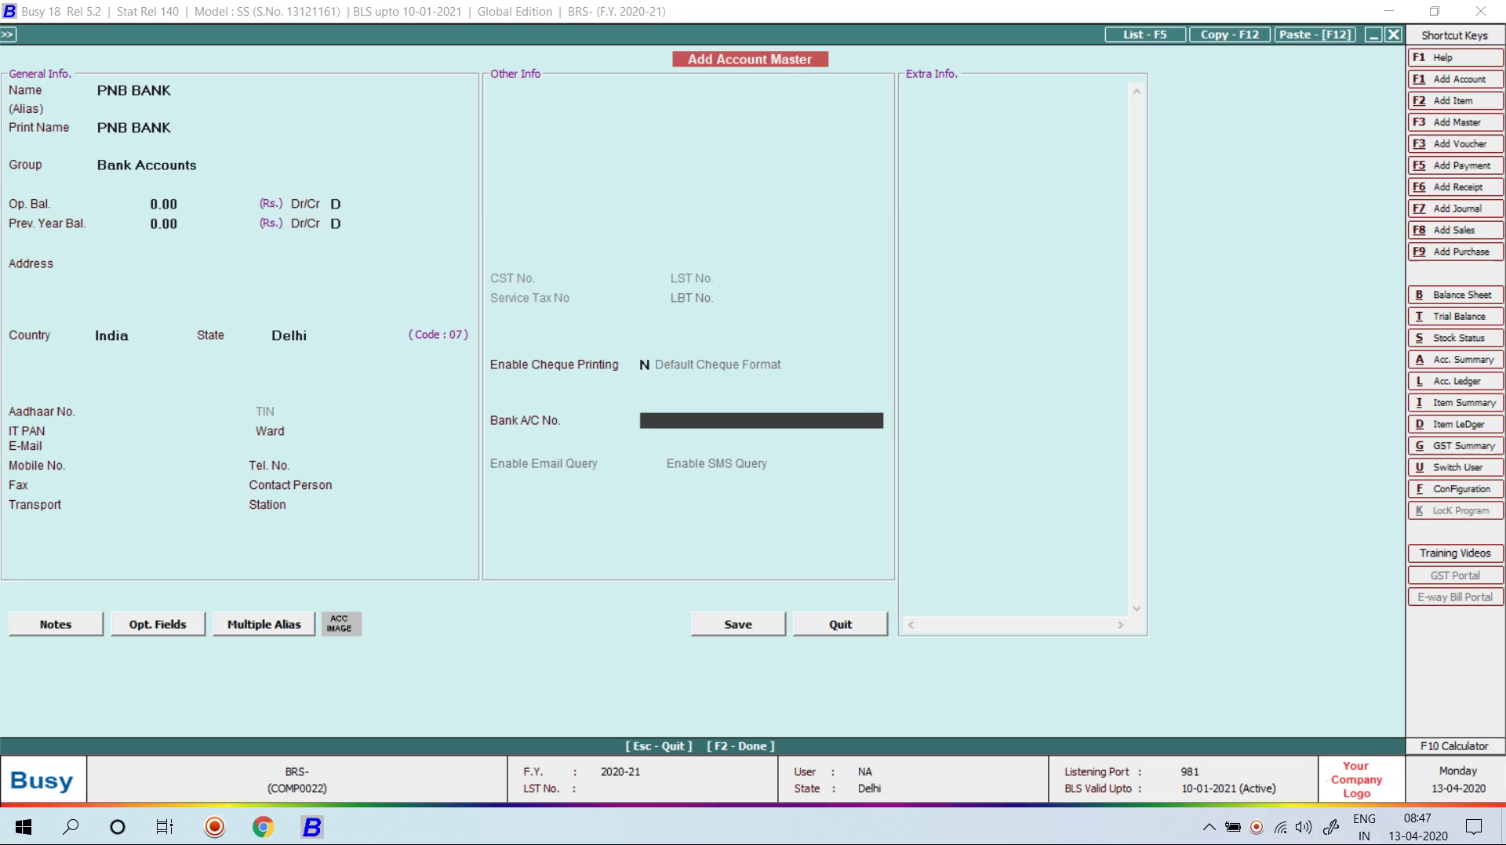
key("Up")
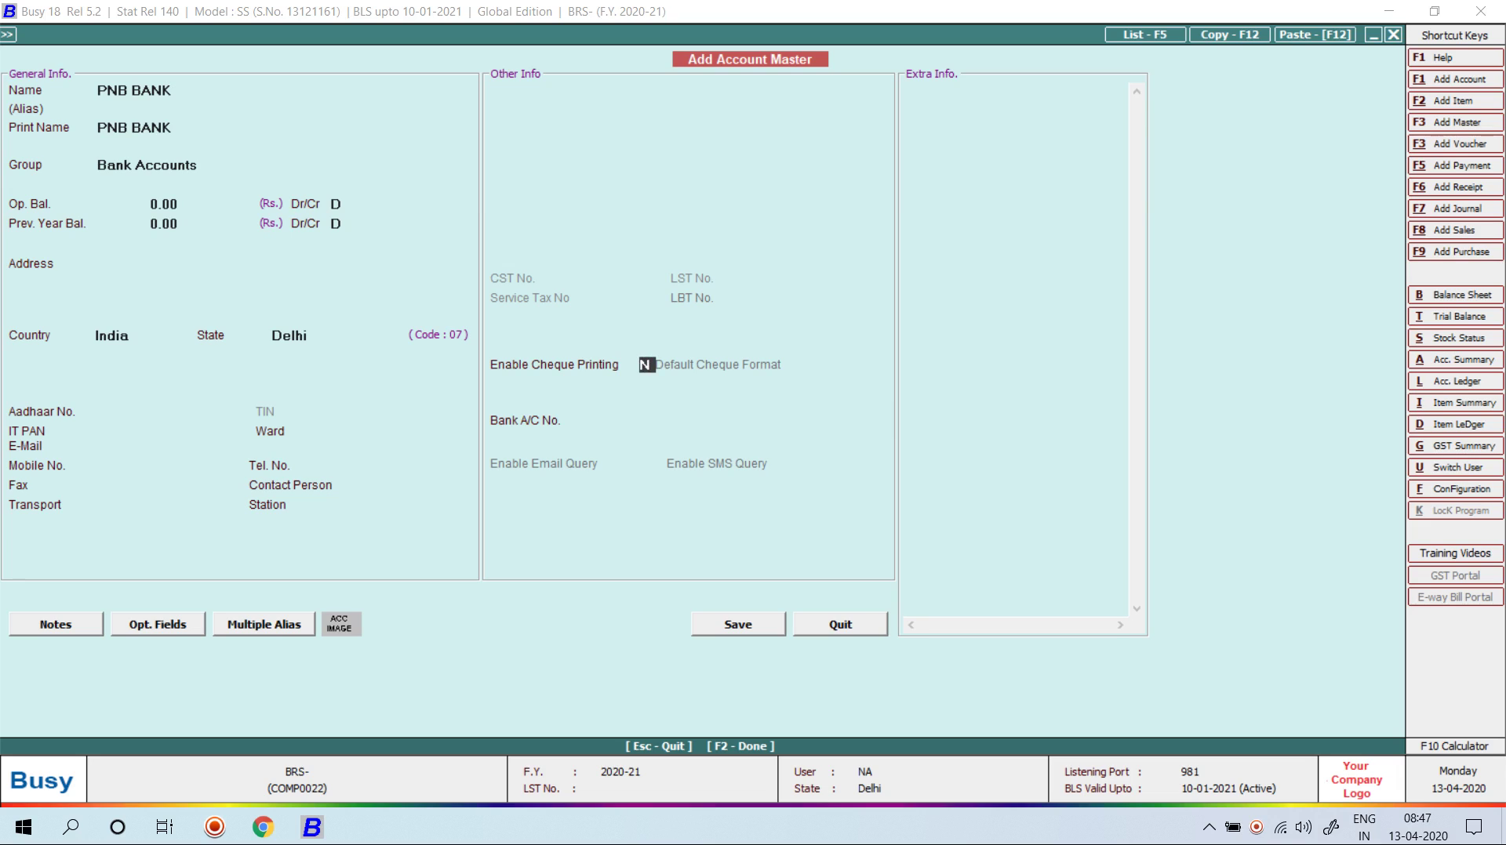
key("y")
key("Return")
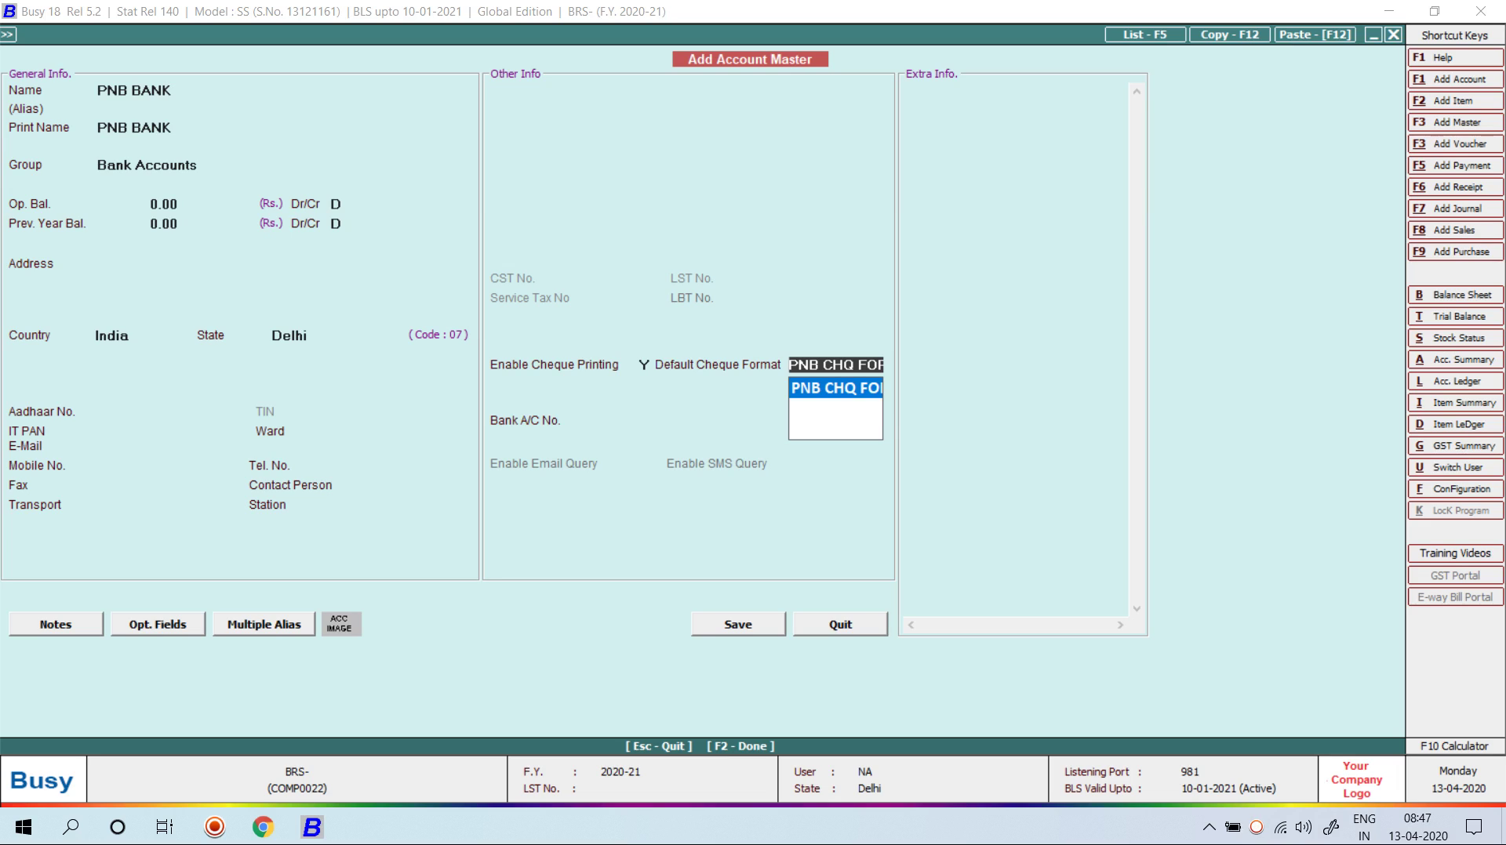
key("Return")
key("Return")
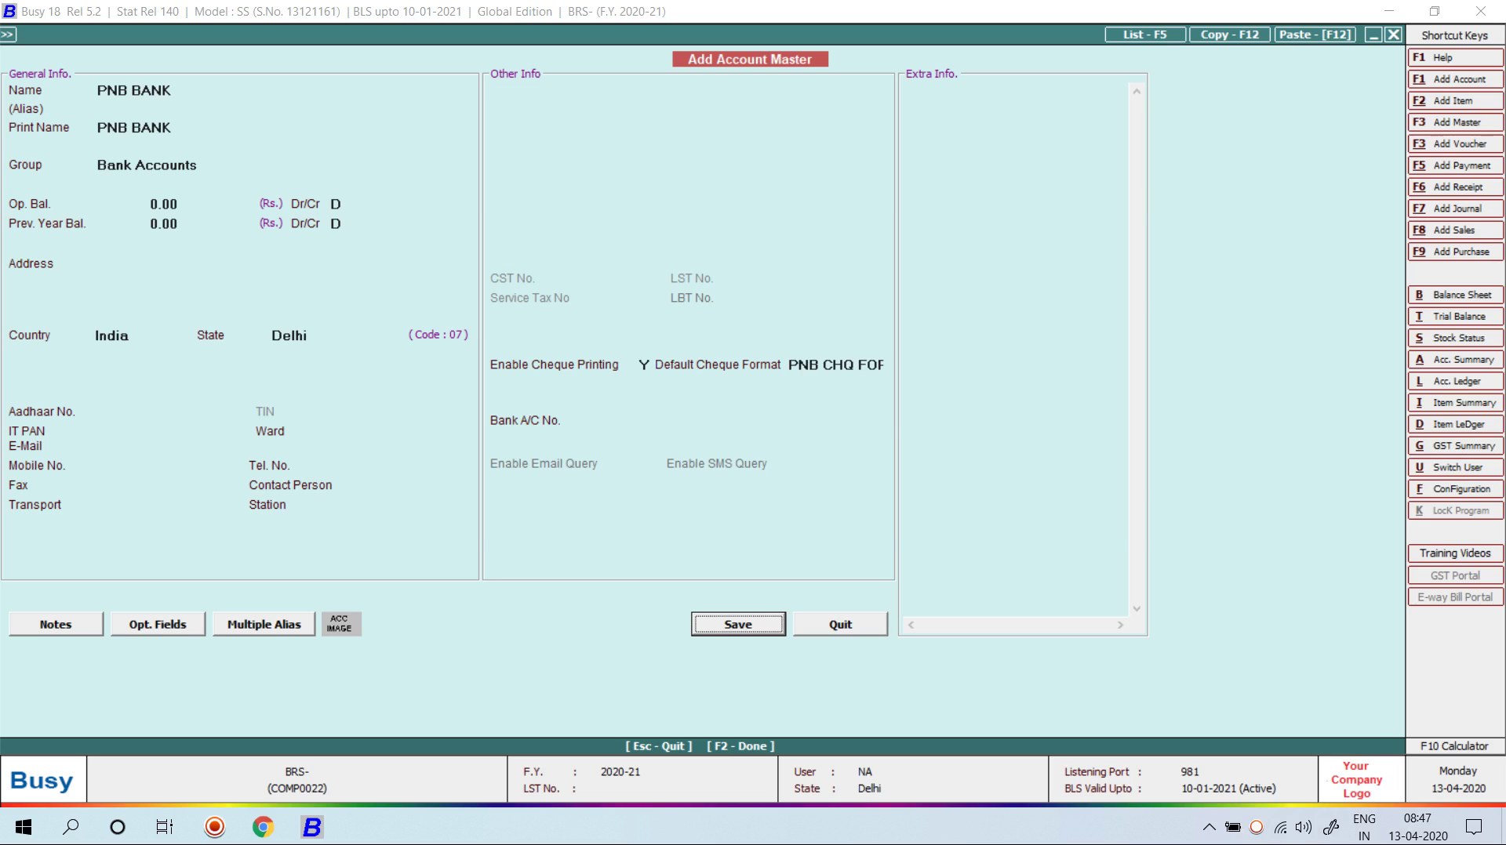
key("Return")
key("F2")
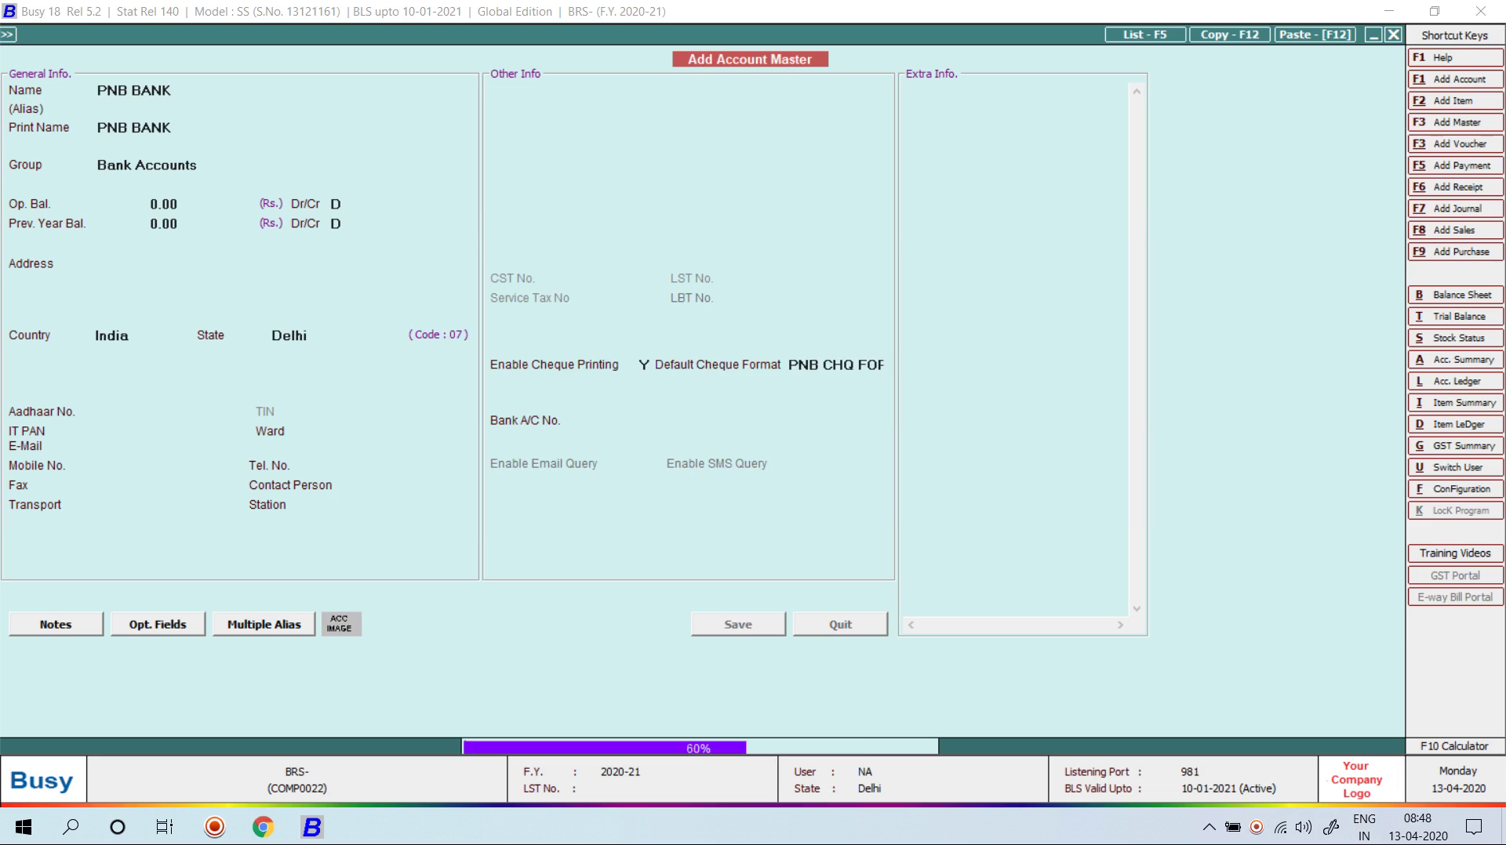
key("Escape")
key("Escape")
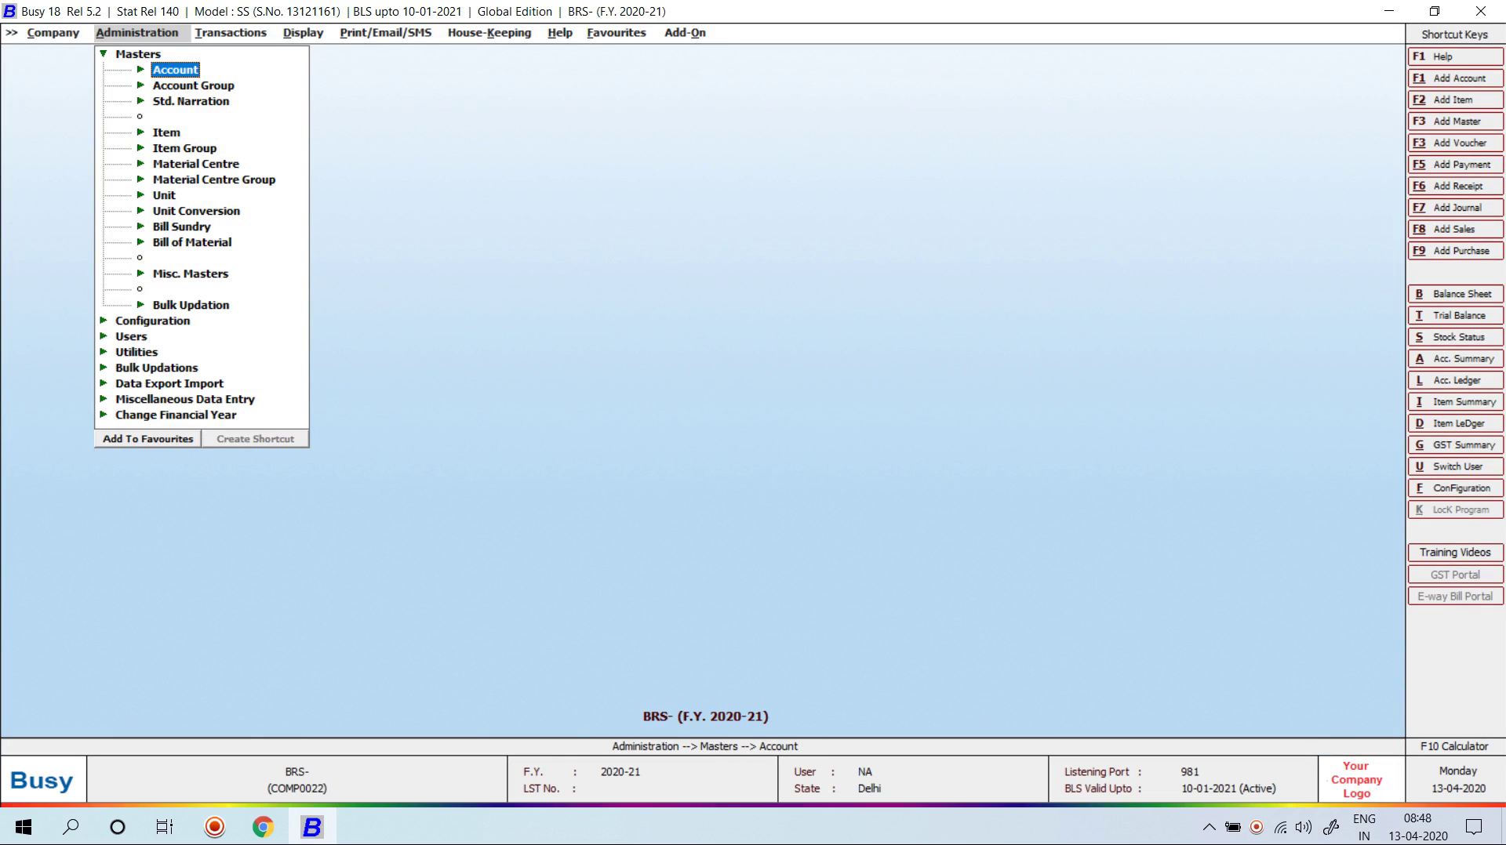
Step: Open a new payment voucher in the Main series
key("Right")
key("Down")
key("Down")
key("Down")
key("Down")
key("Right")
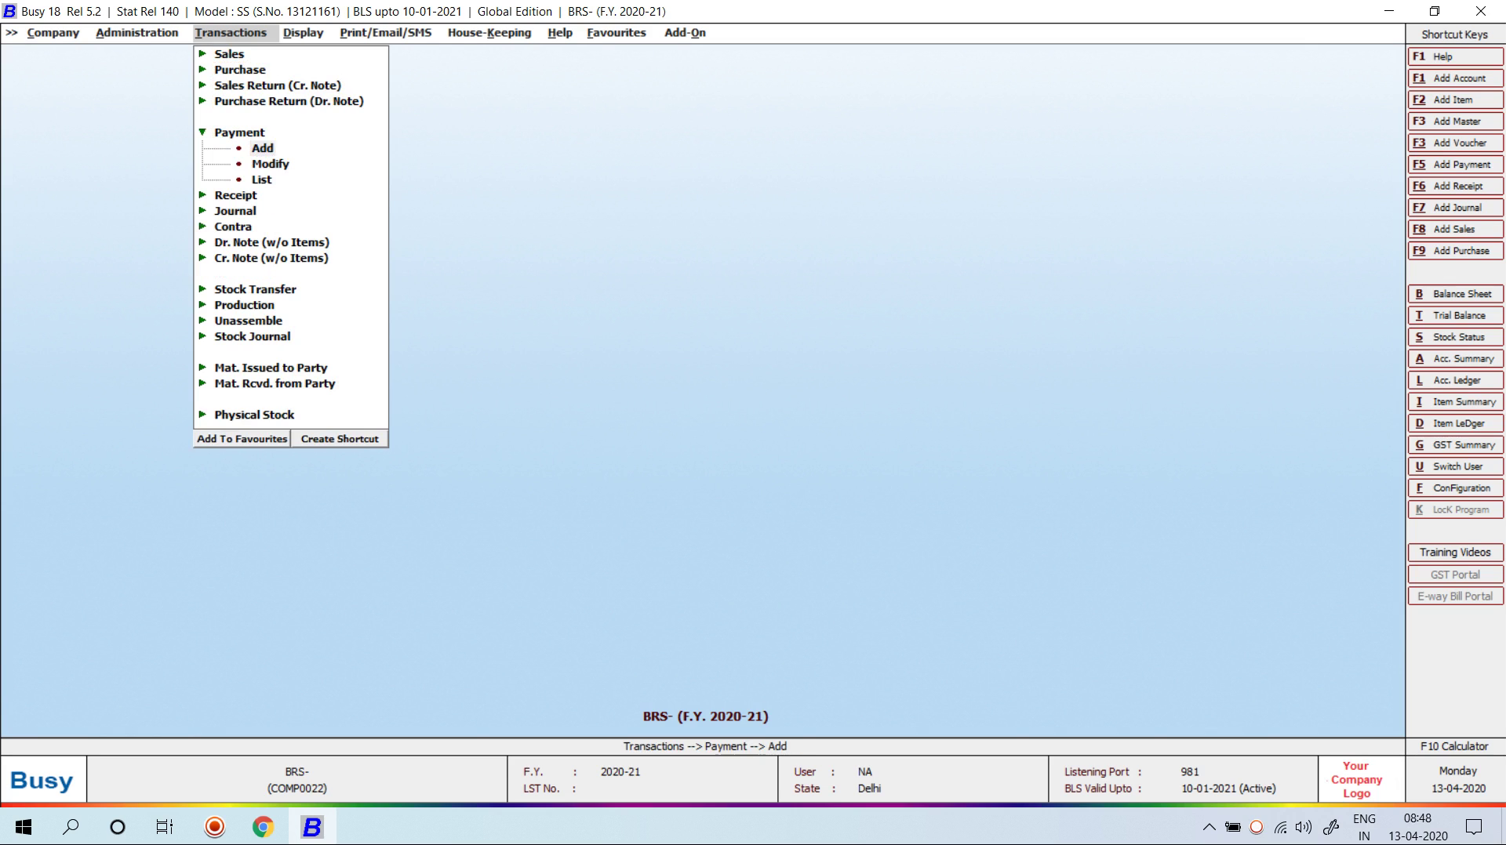
key("Down")
key("Return")
key("Return")
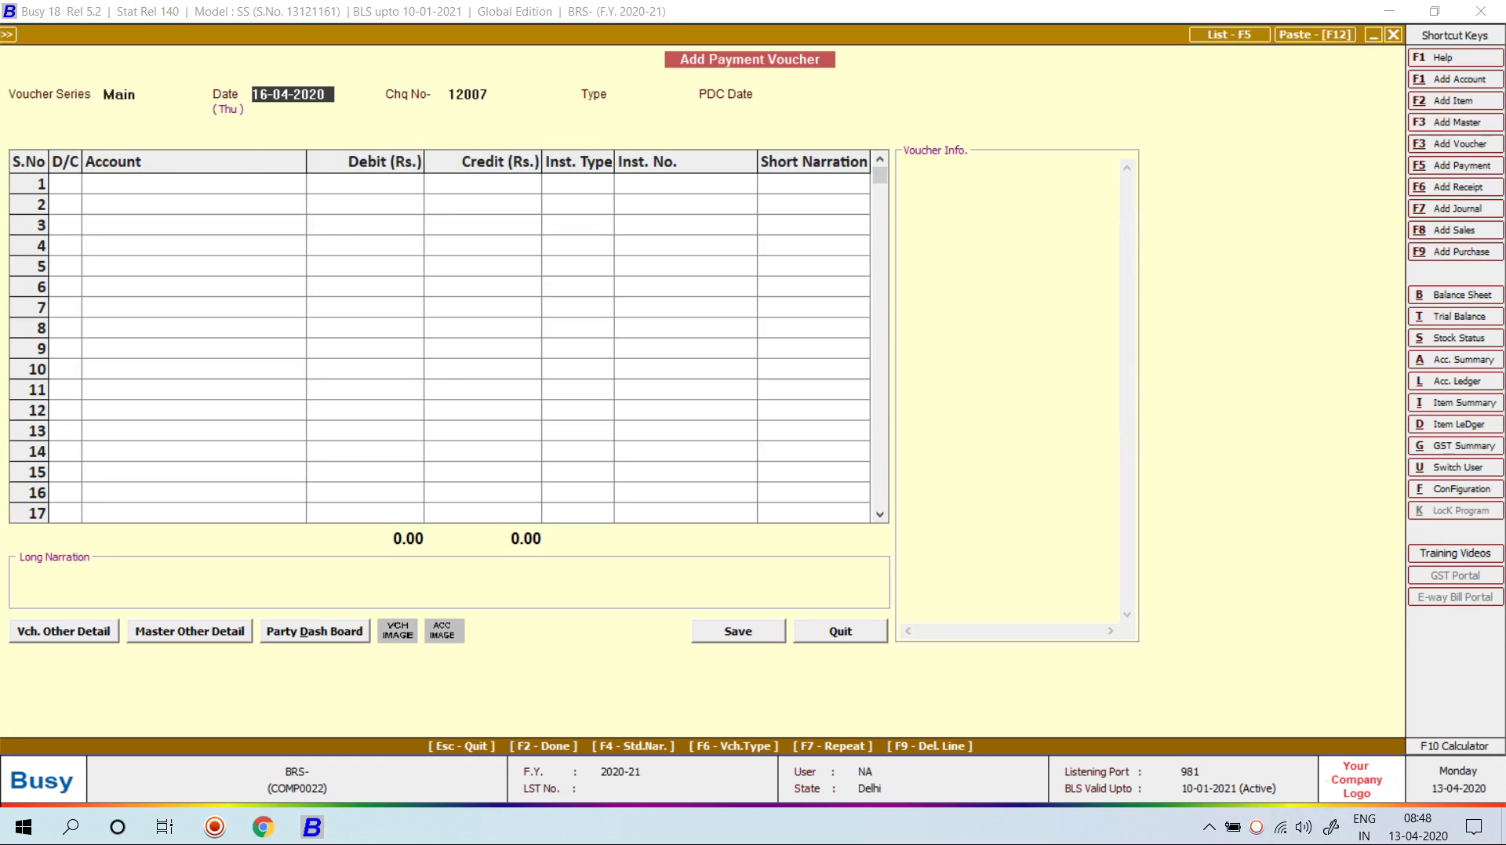
Step: Keep the voucher date 16-04-2020, set the type to Regular, and debit POLYLACE INDIA PRIVATE LIMITED with 15,000
key("Return")
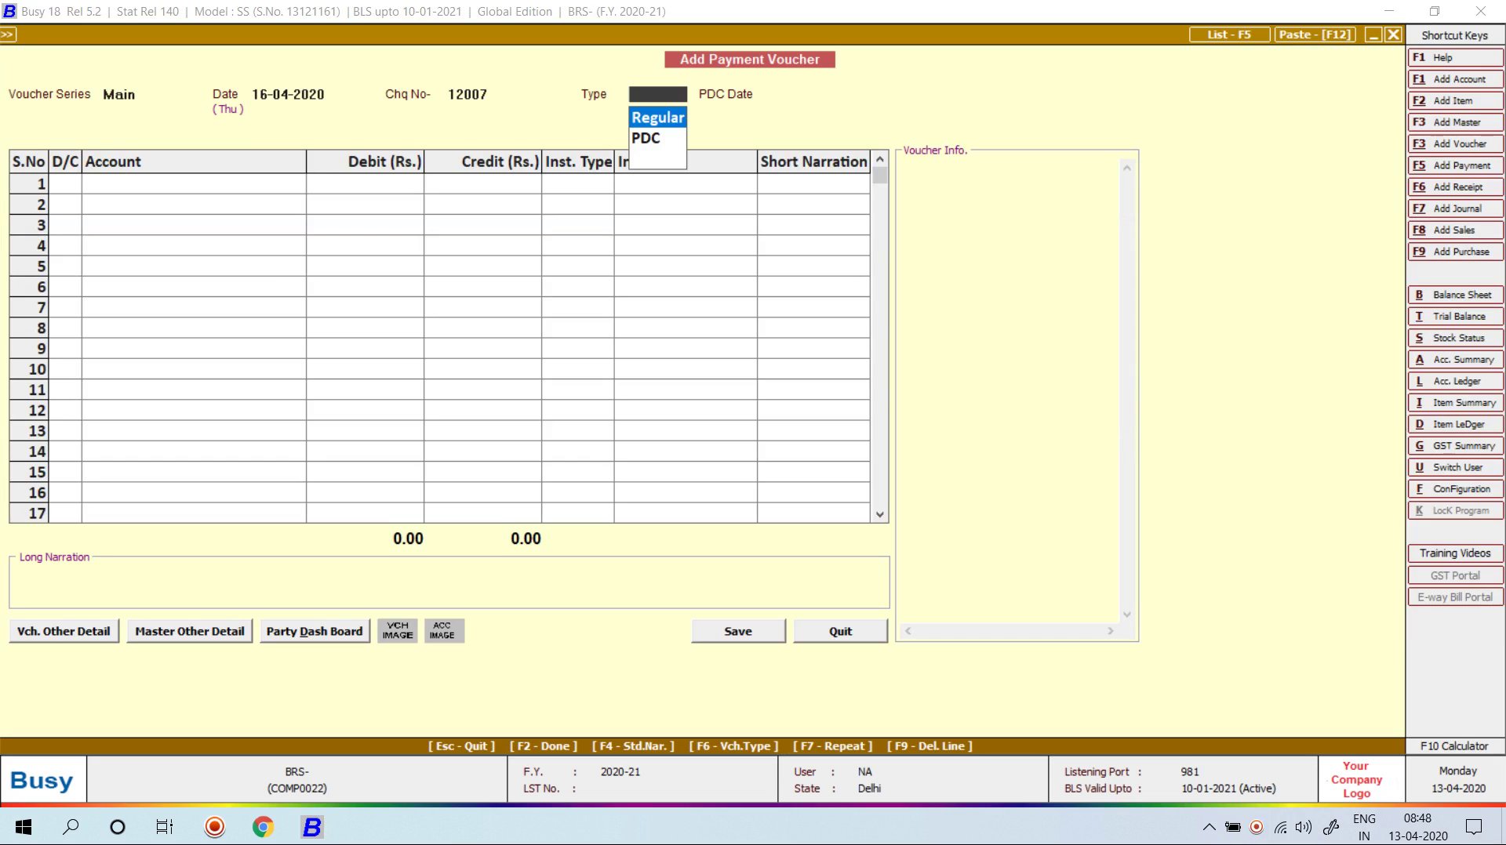
key("Return")
key("Return")
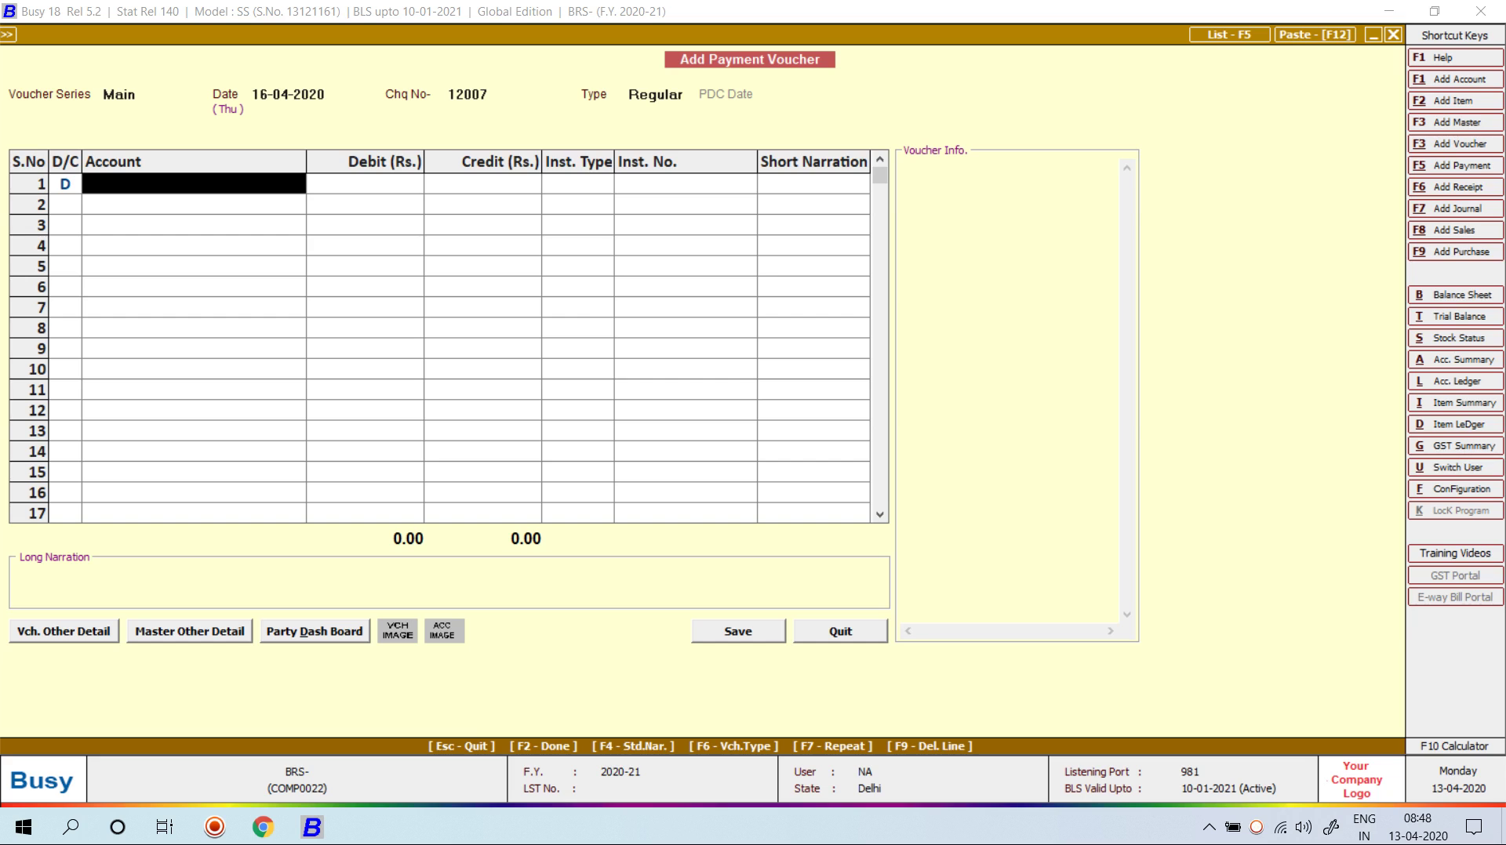
type("pol")
key("Return")
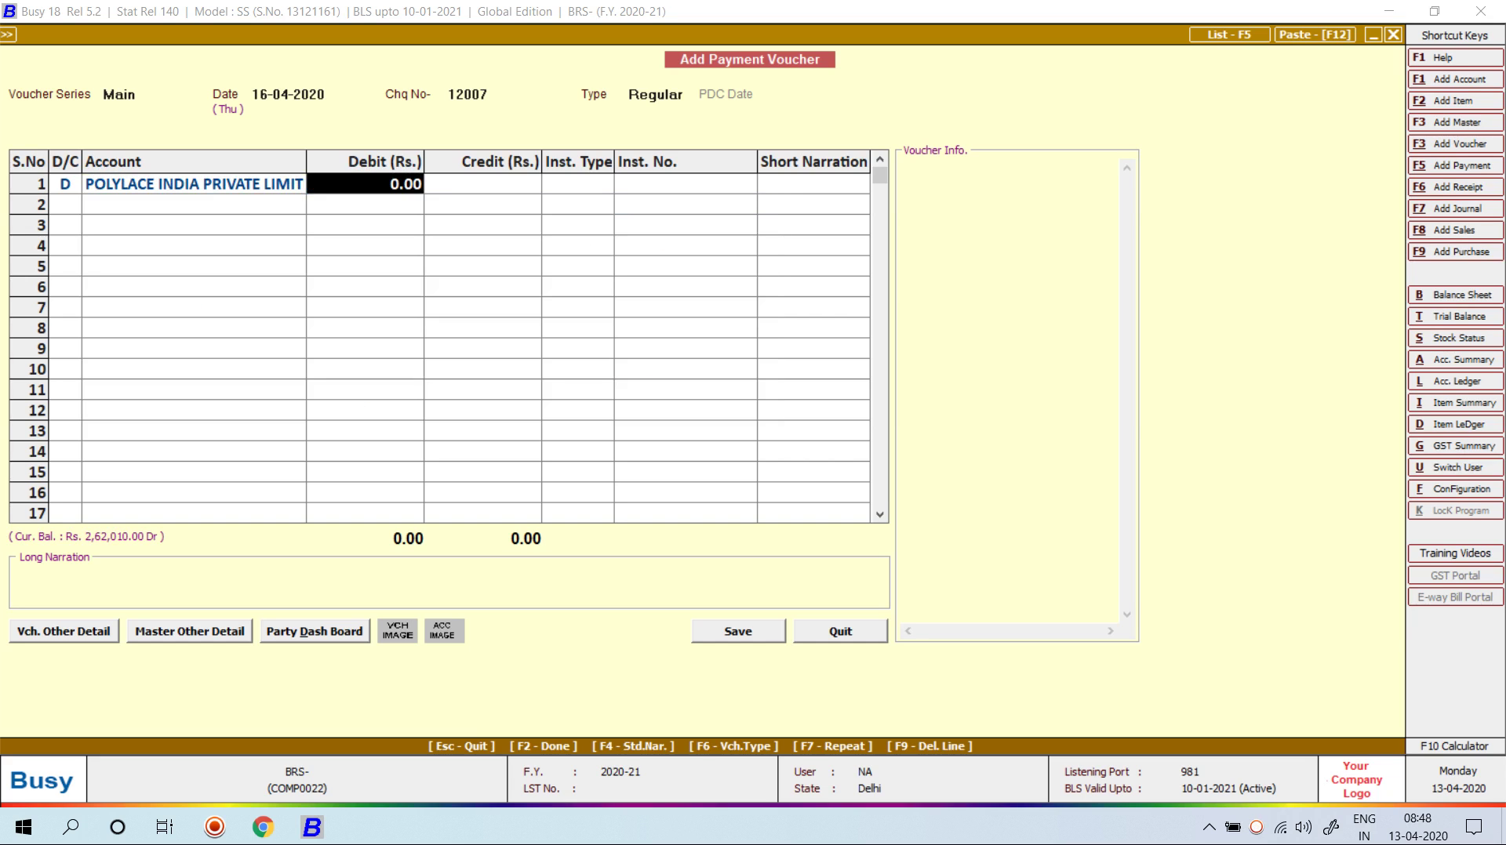
type("15000")
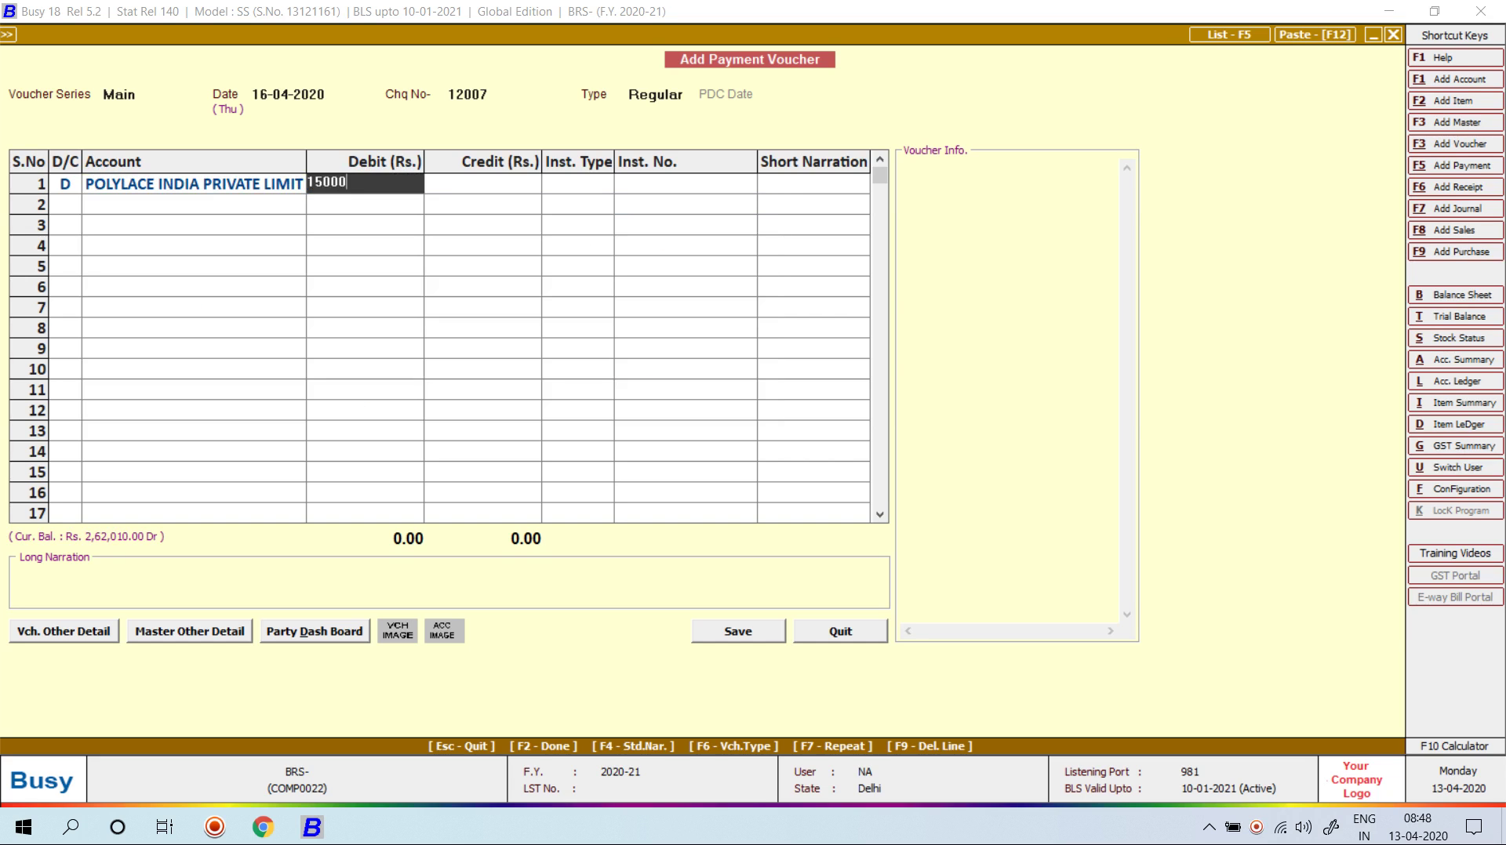
key("Return")
Step: Set the debit row's instrument type to CHQ. with instrument number 120007, leaving the short narration blank
key("Down")
key("Down")
key("Down")
key("Return")
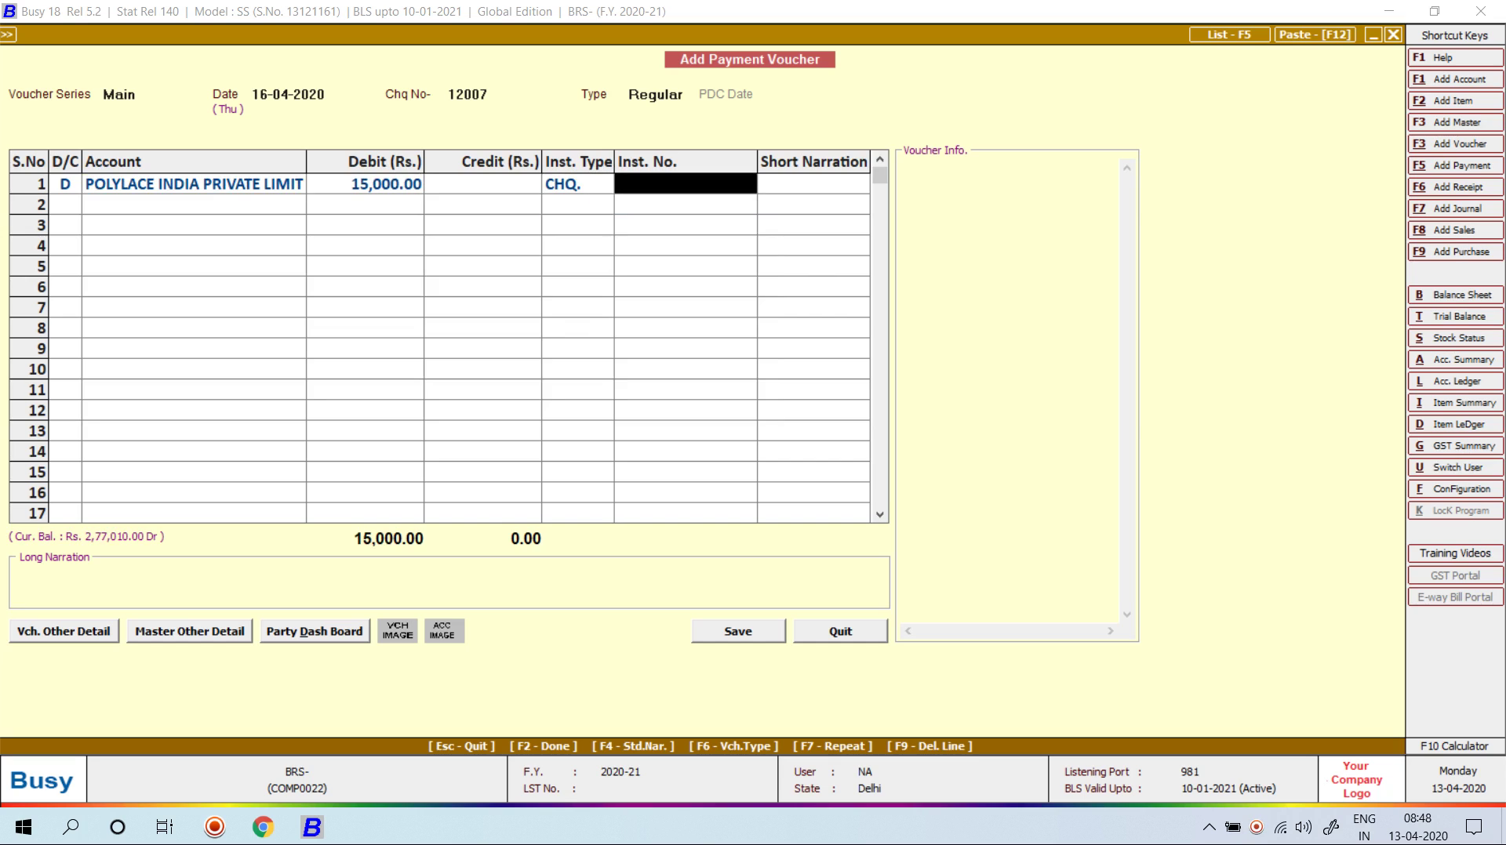
type("120007")
key("Return")
key("Return")
Step: Credit 15,000 to PNB BANK instead of the suggested HDFC account and save the payment voucher
key("Return")
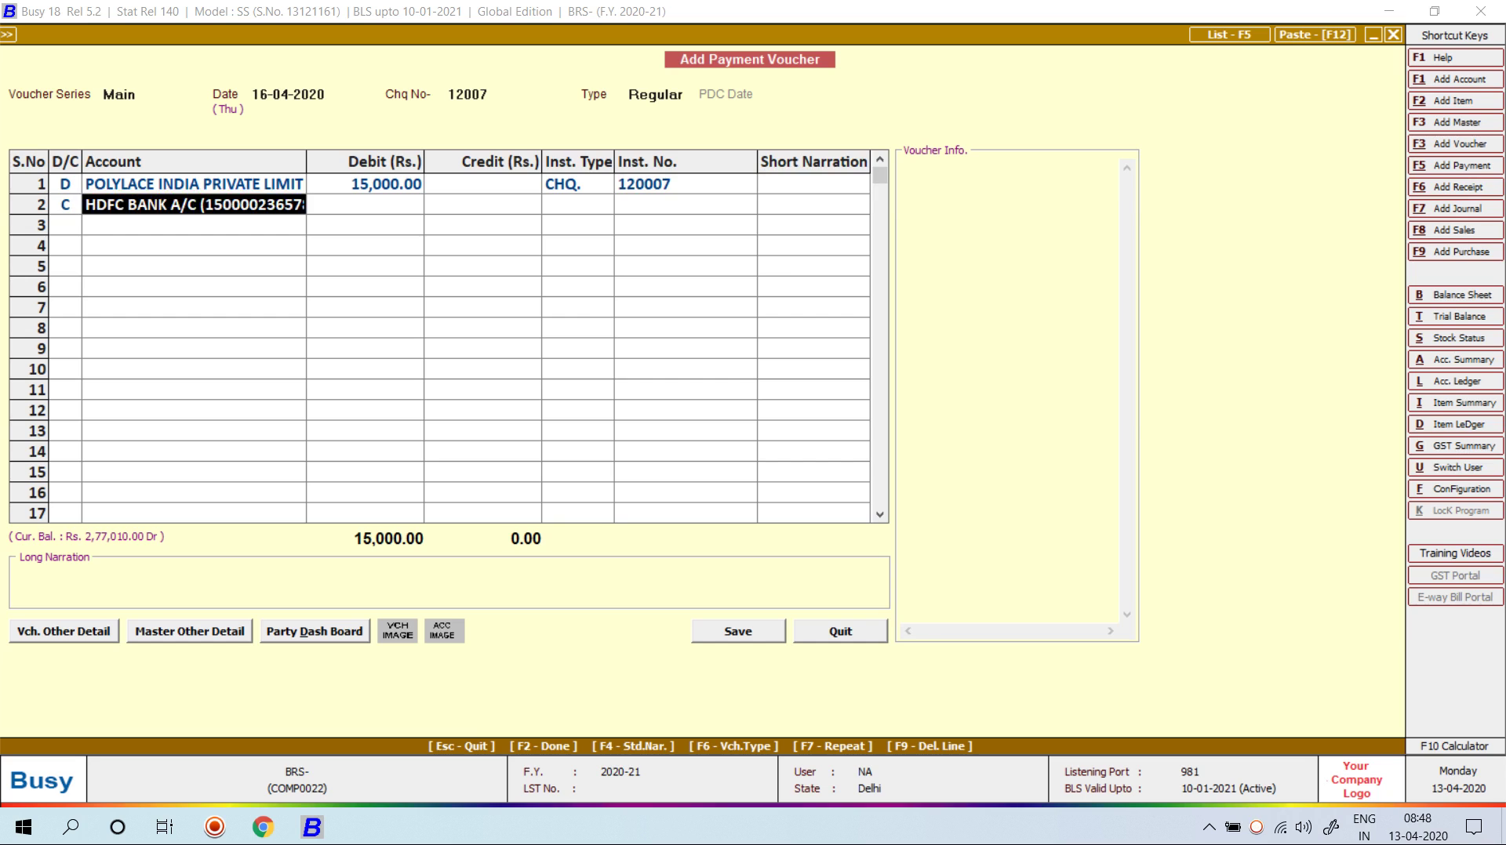
key("Return")
key("Down")
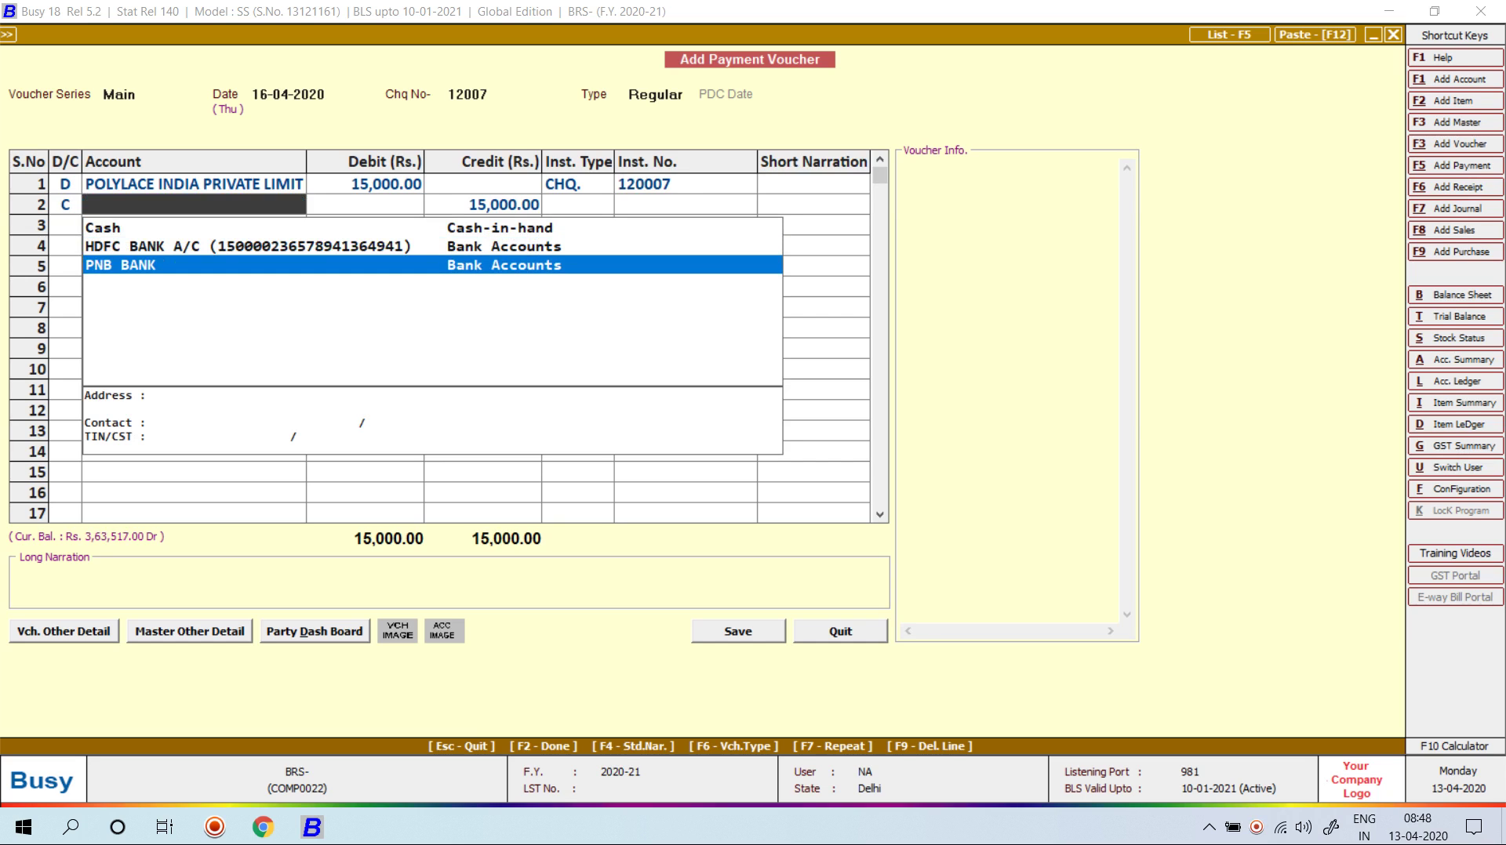
key("Return")
key("Return")
key("Return")
key("Return")
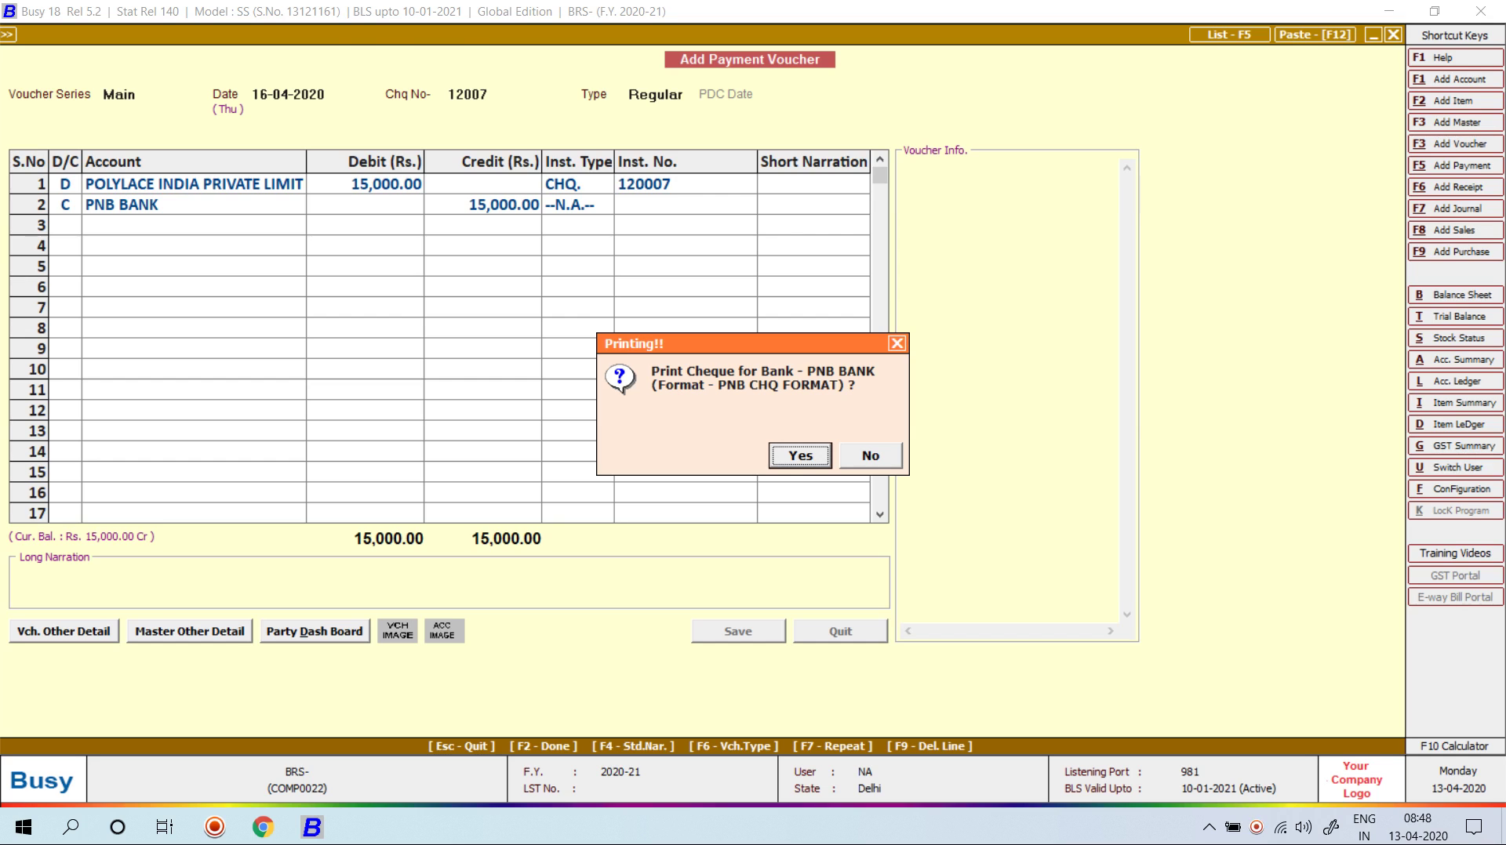
Step: Start printing the voucher's cheque in PNB CHQ FORMAT with the account amount and all entries selected
key("Return")
key("Return")
key("Return")
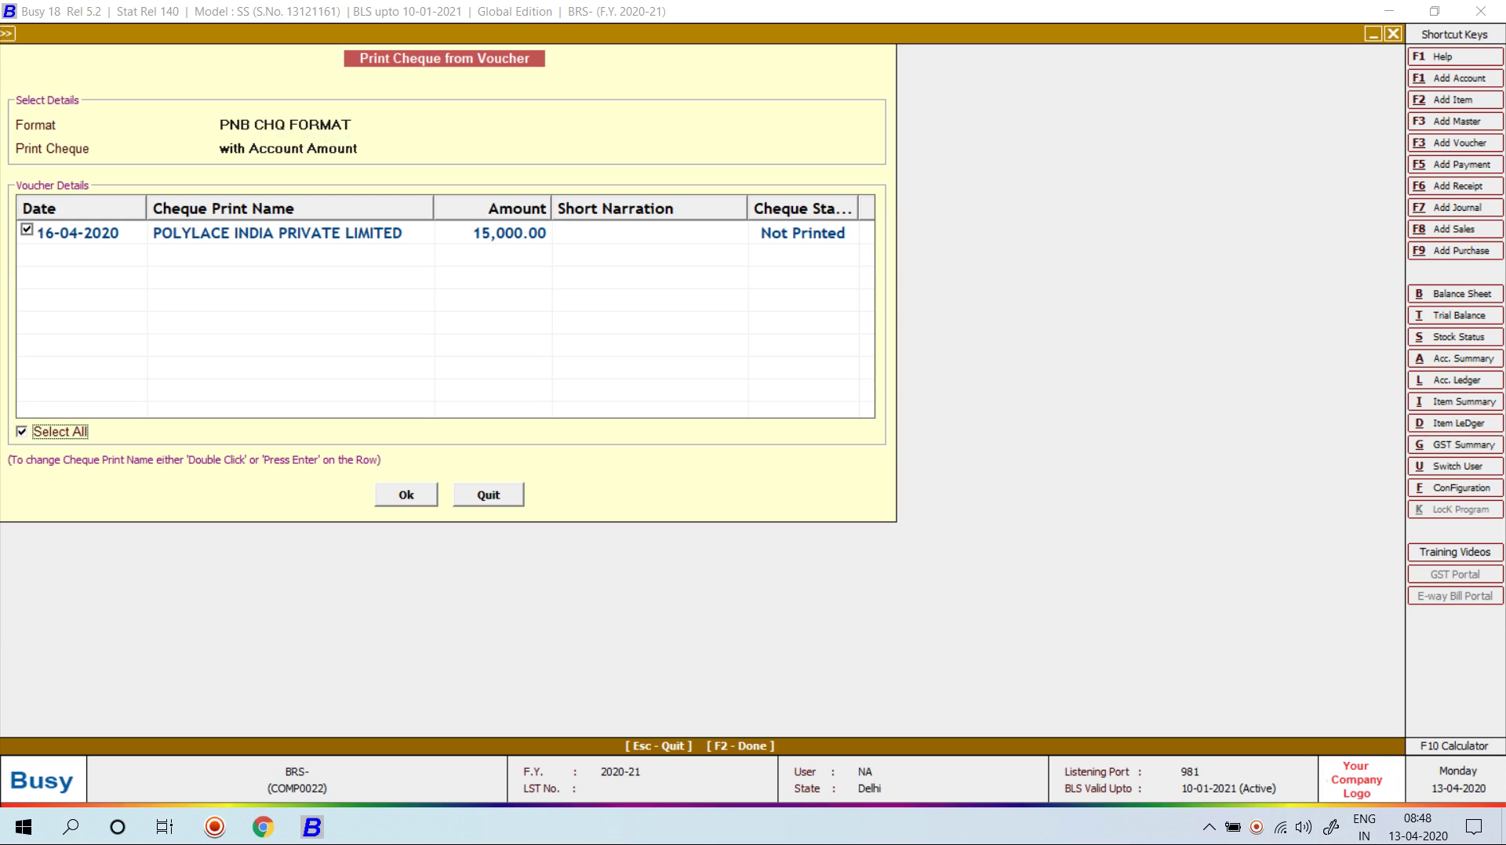
key("Return")
key("Return")
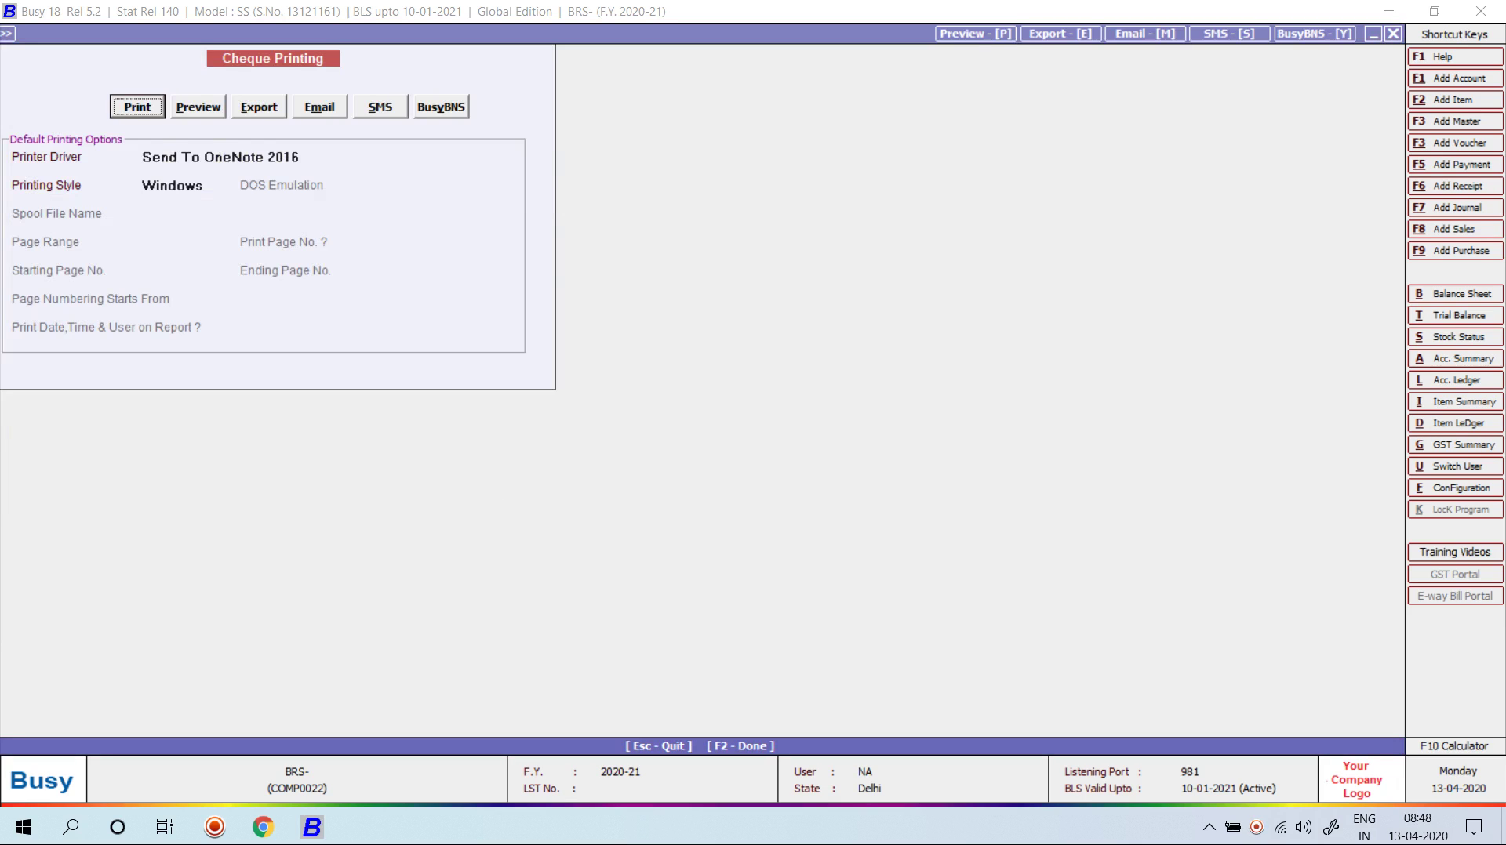
Step: Preview the cheque enlarged to 140% to check its date, payee, amount and A/c Payee text, and quit cheque printing
key("p")
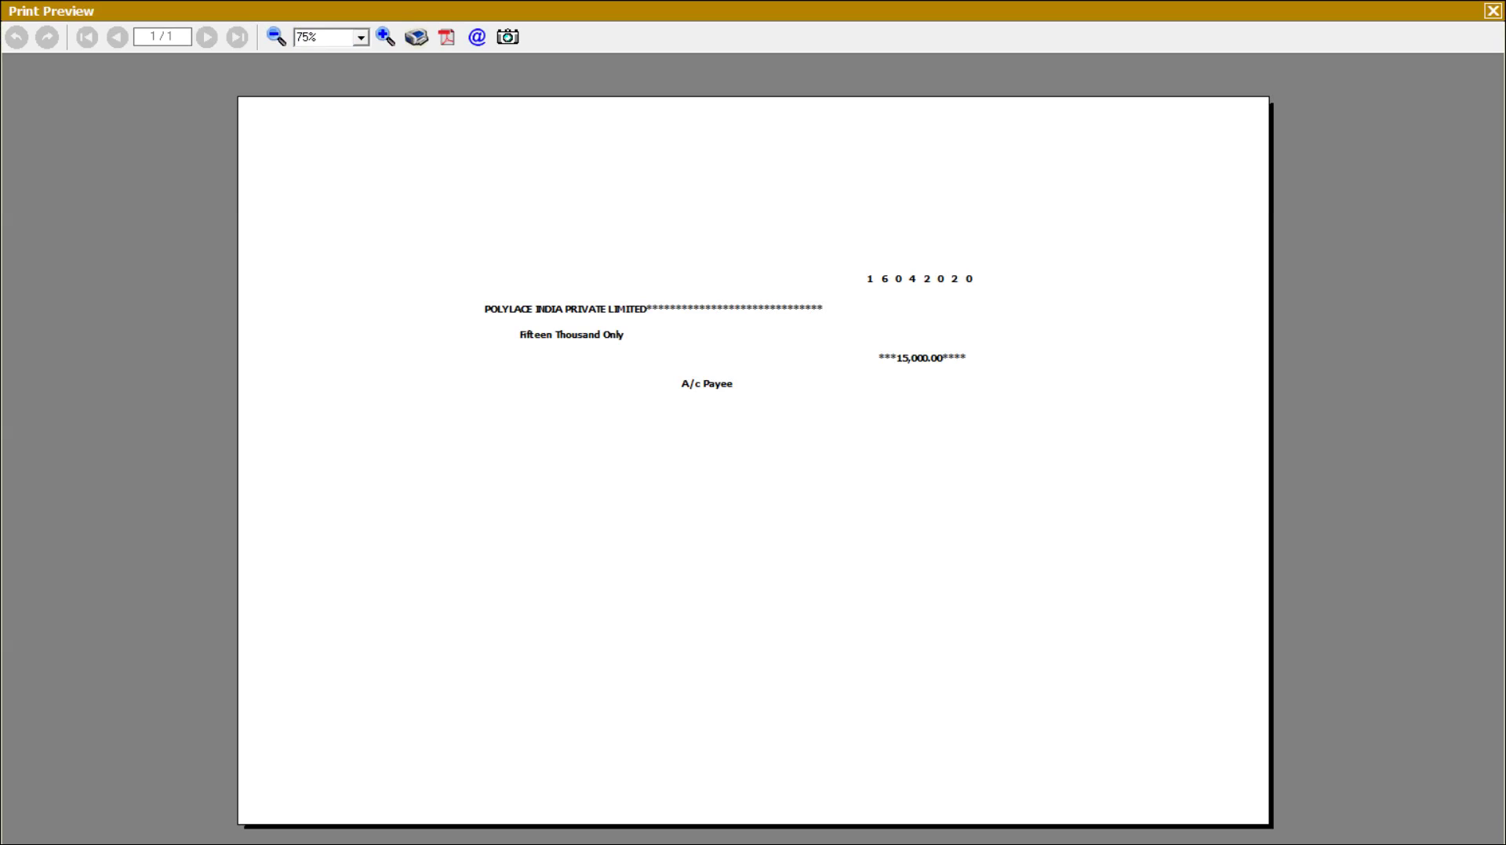
left_click(385, 37)
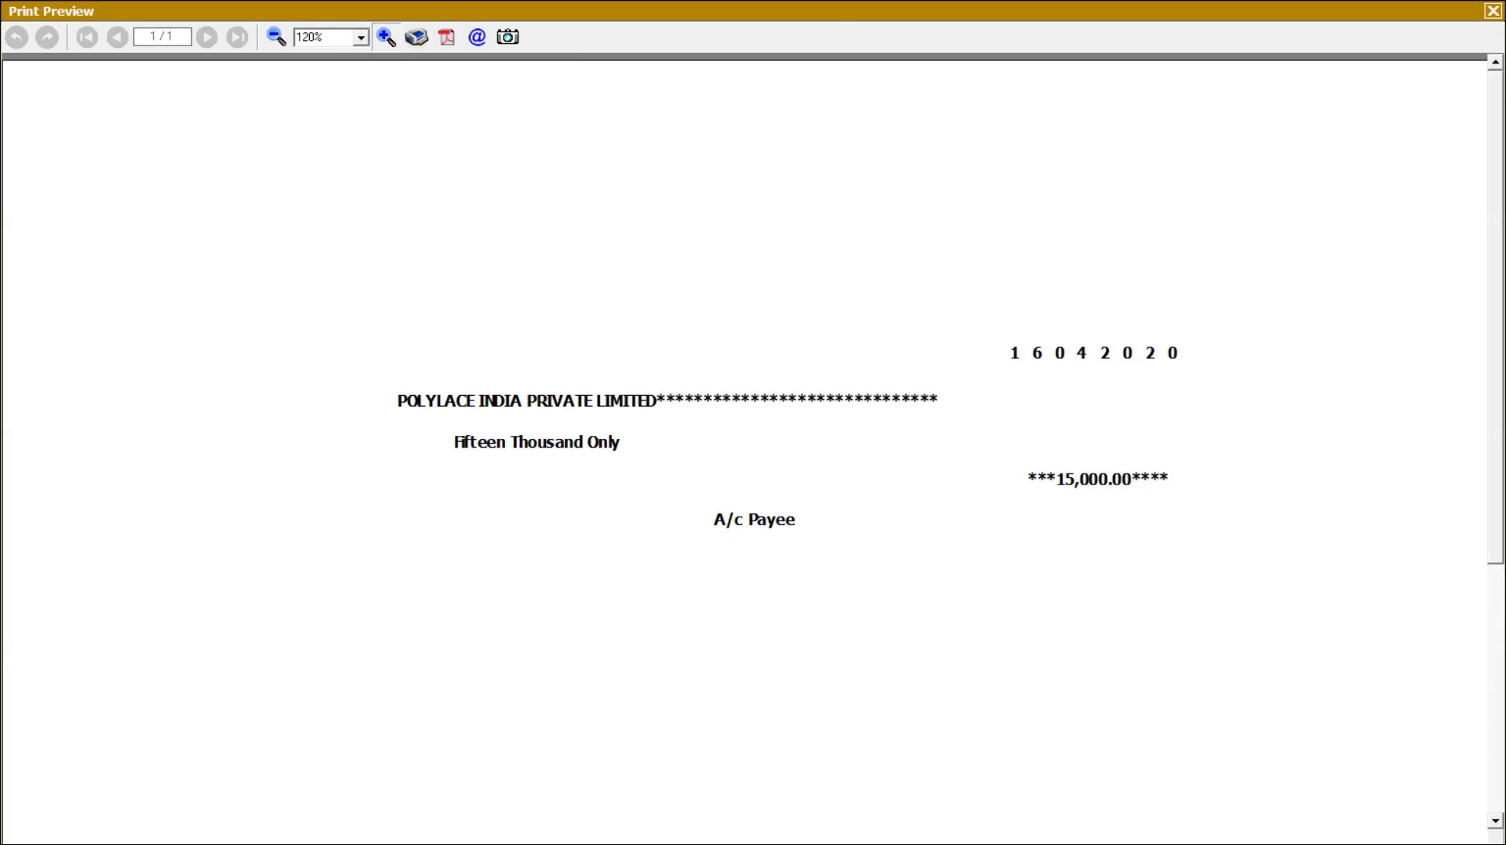
left_click(385, 37)
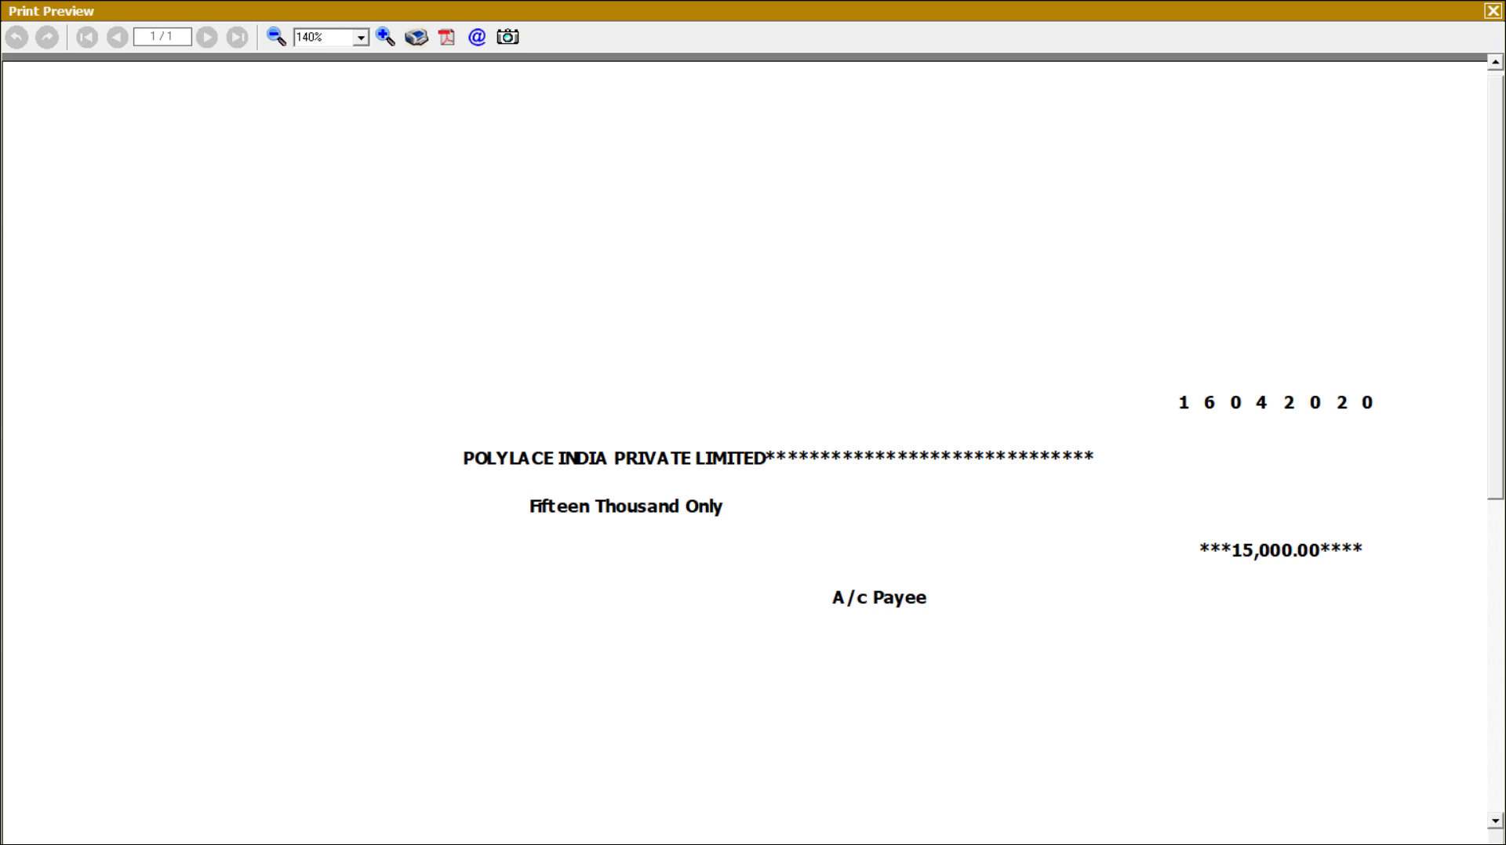
key("Escape")
key("Escape")
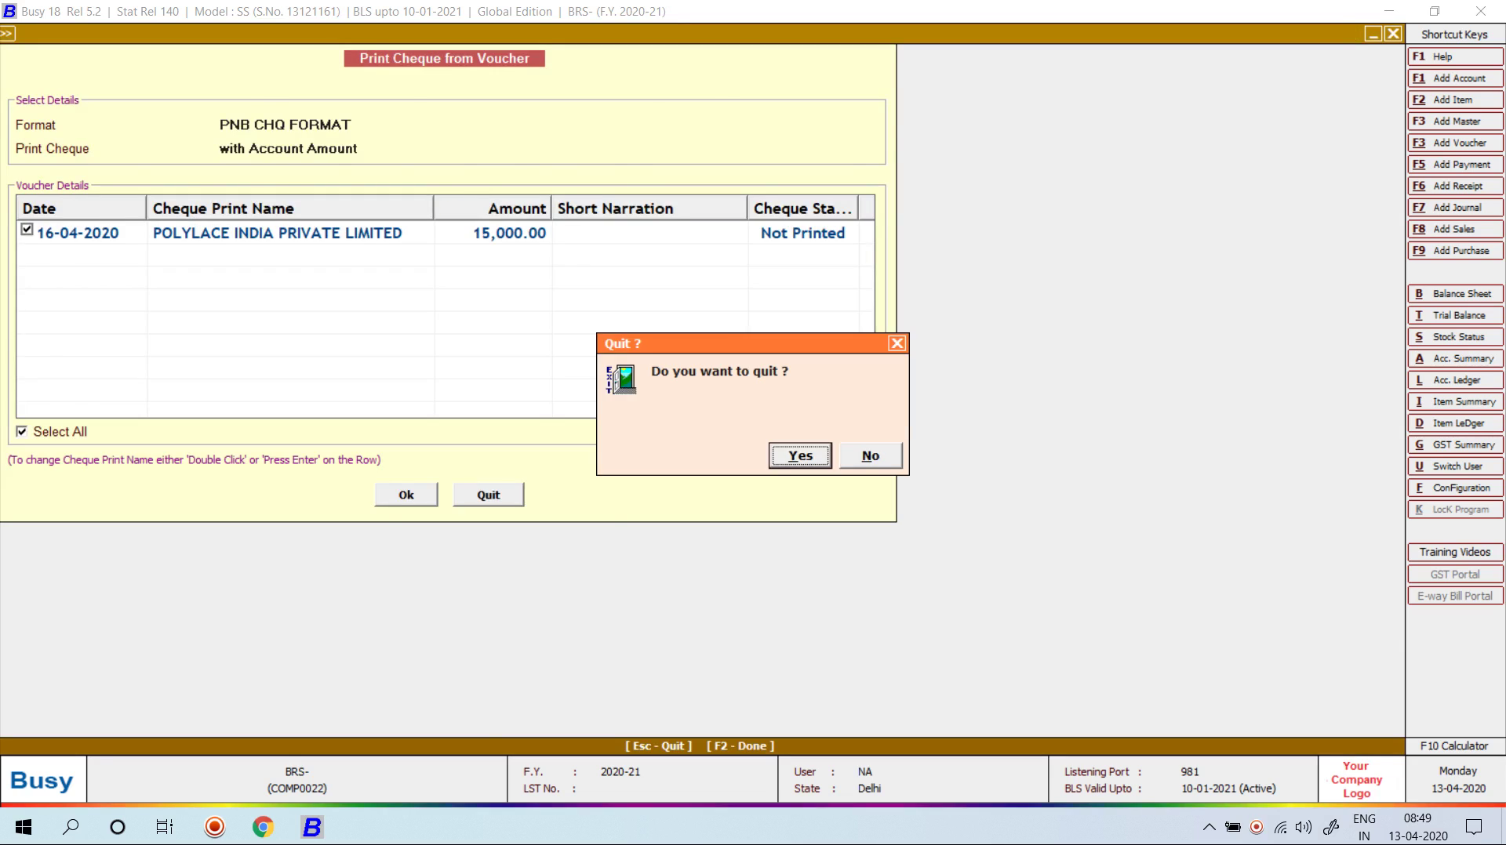
key("y")
key("Escape")
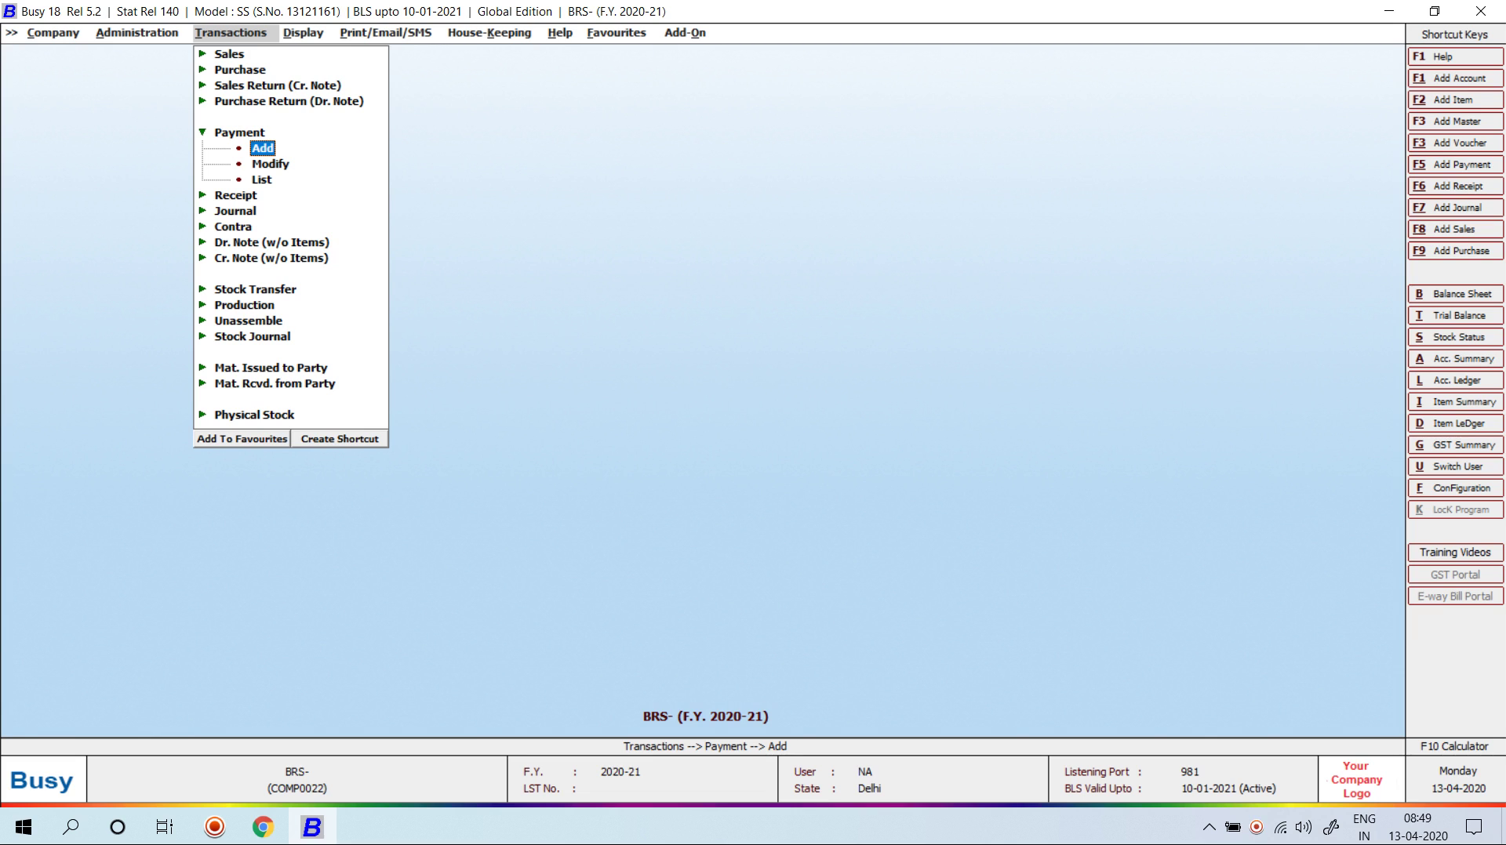
key("Escape")
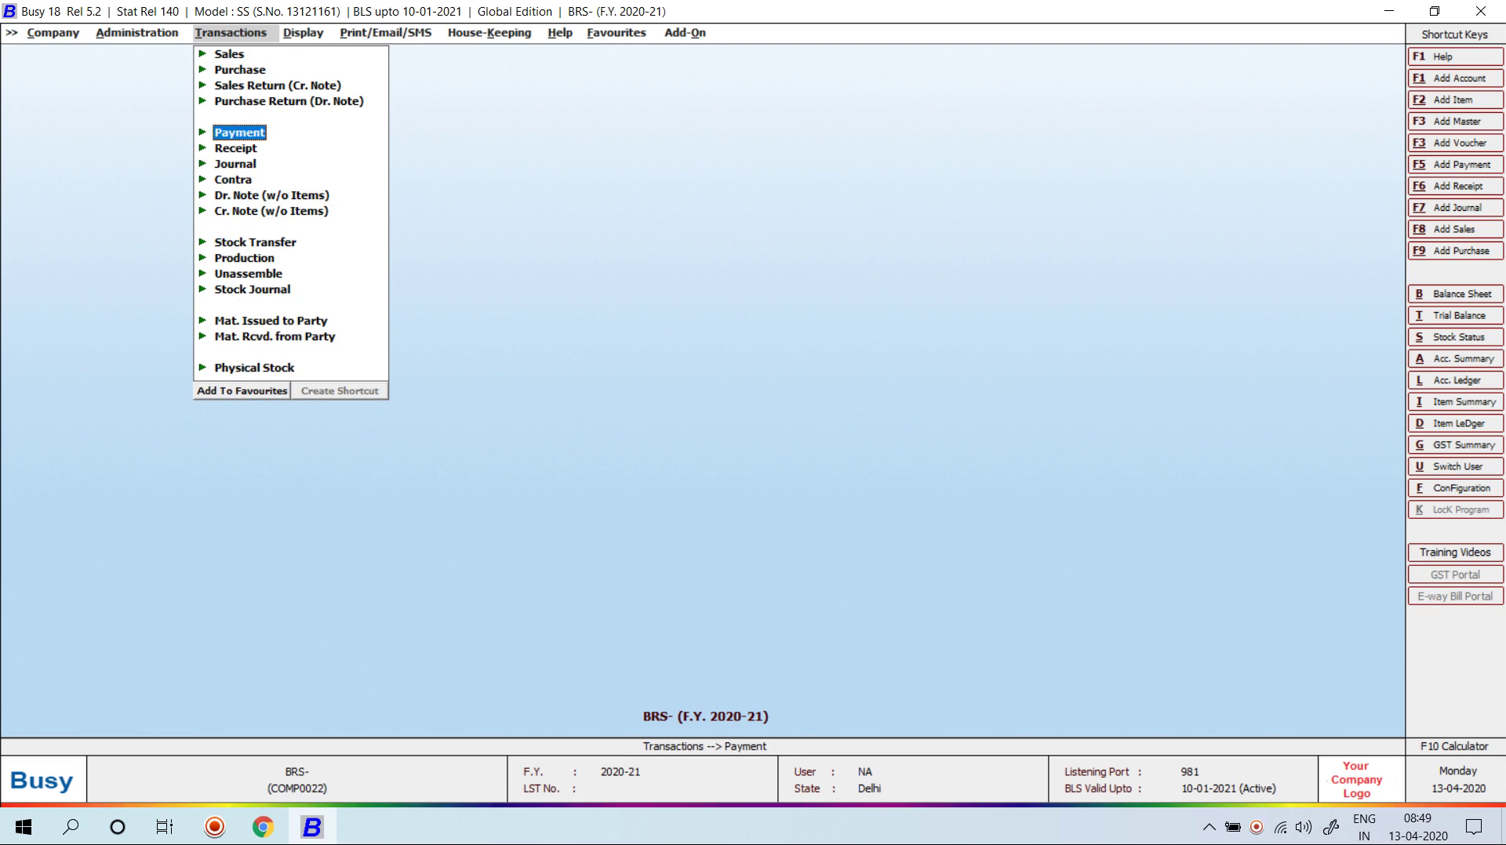
Step: Open the PNB BANK account master to review its cheque printing settings, and close it without changes
key("Left")
key("Return")
key("Down")
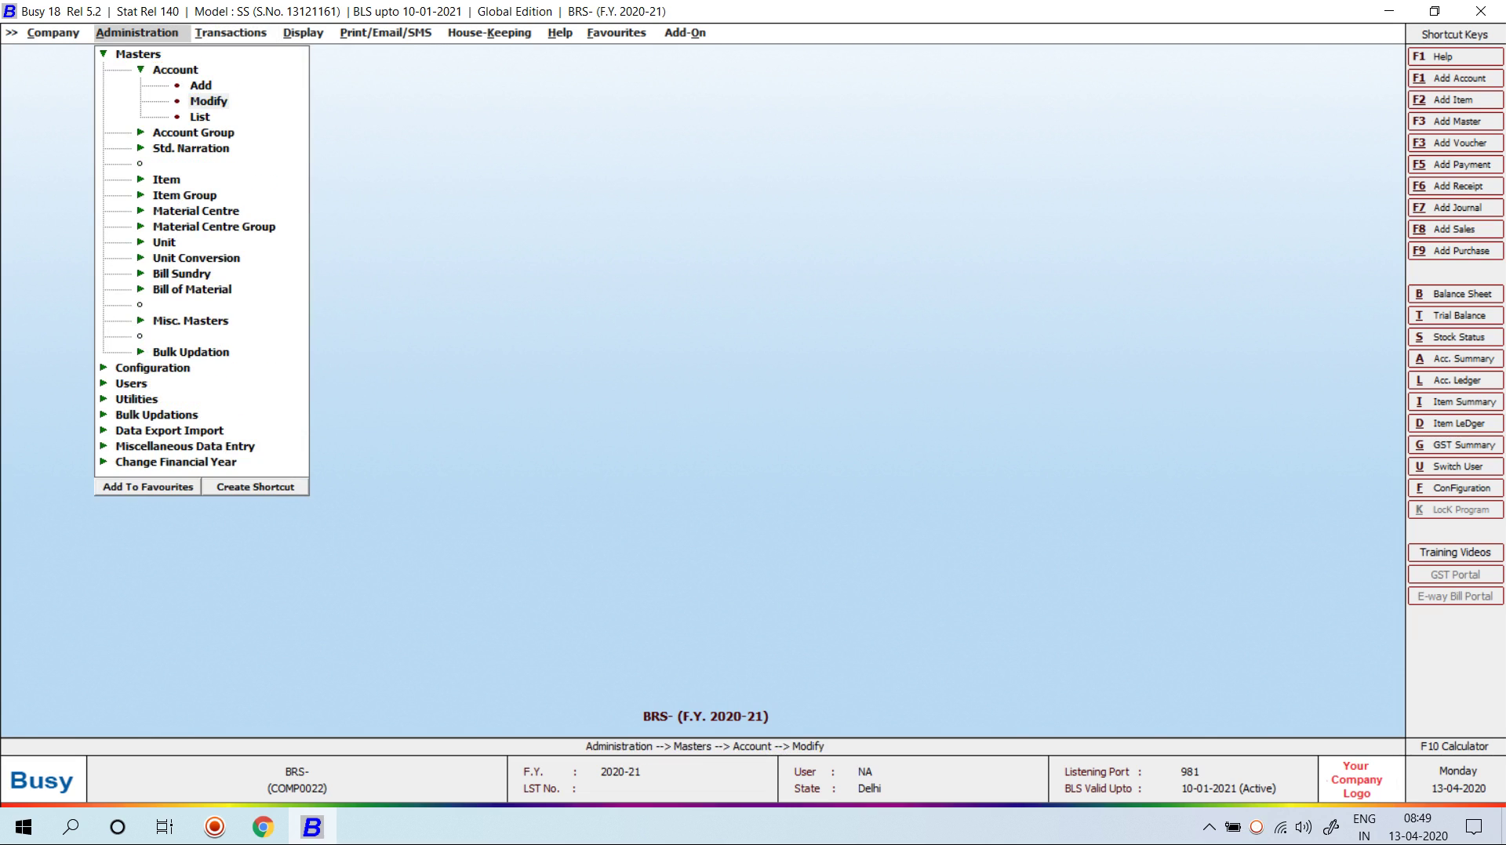
key("Return")
type("PNB")
key("Return")
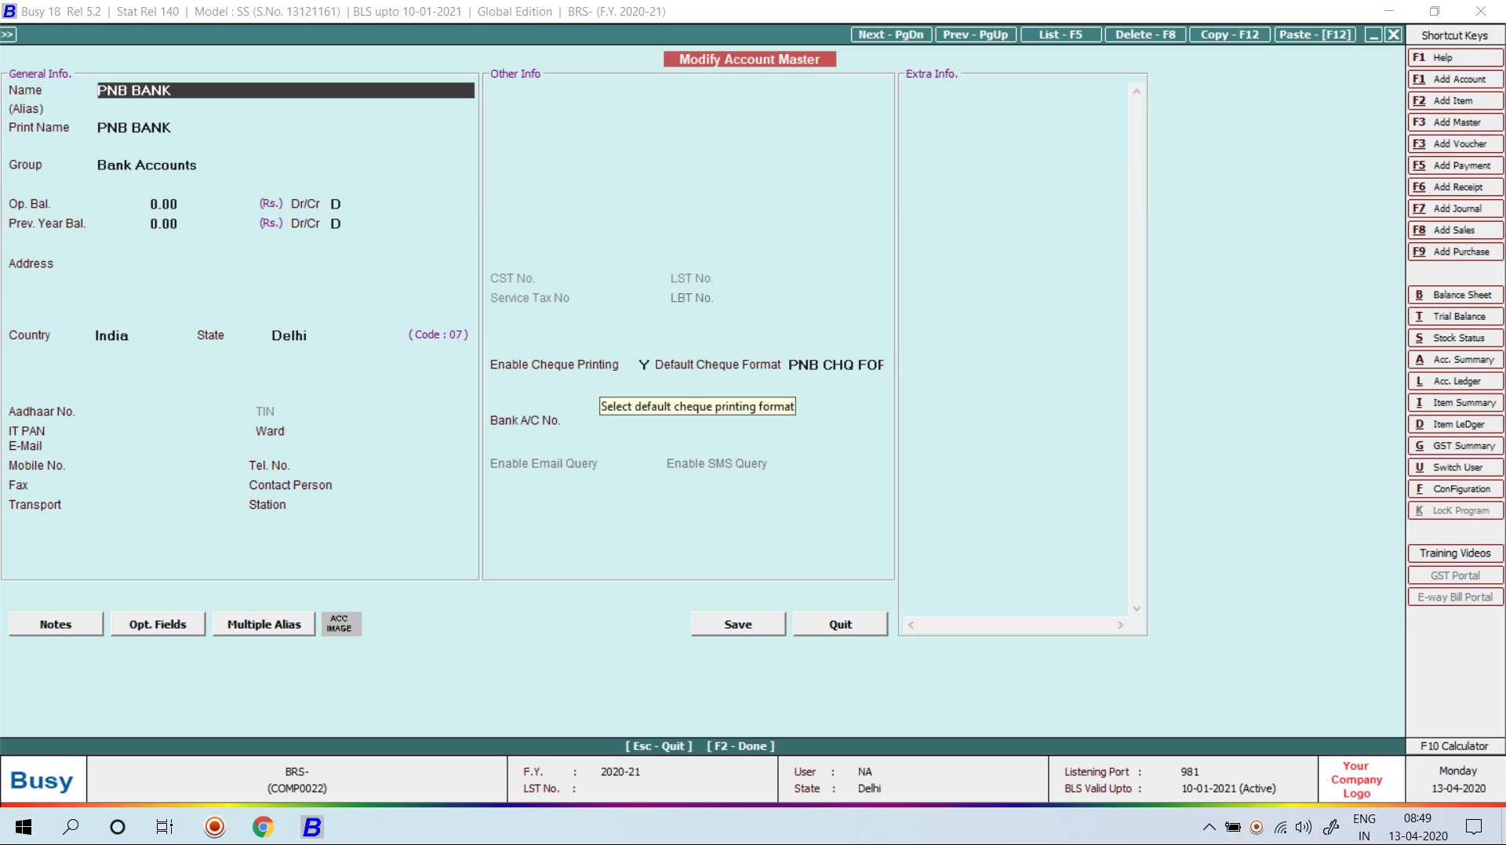
key("Escape")
key("Escape")
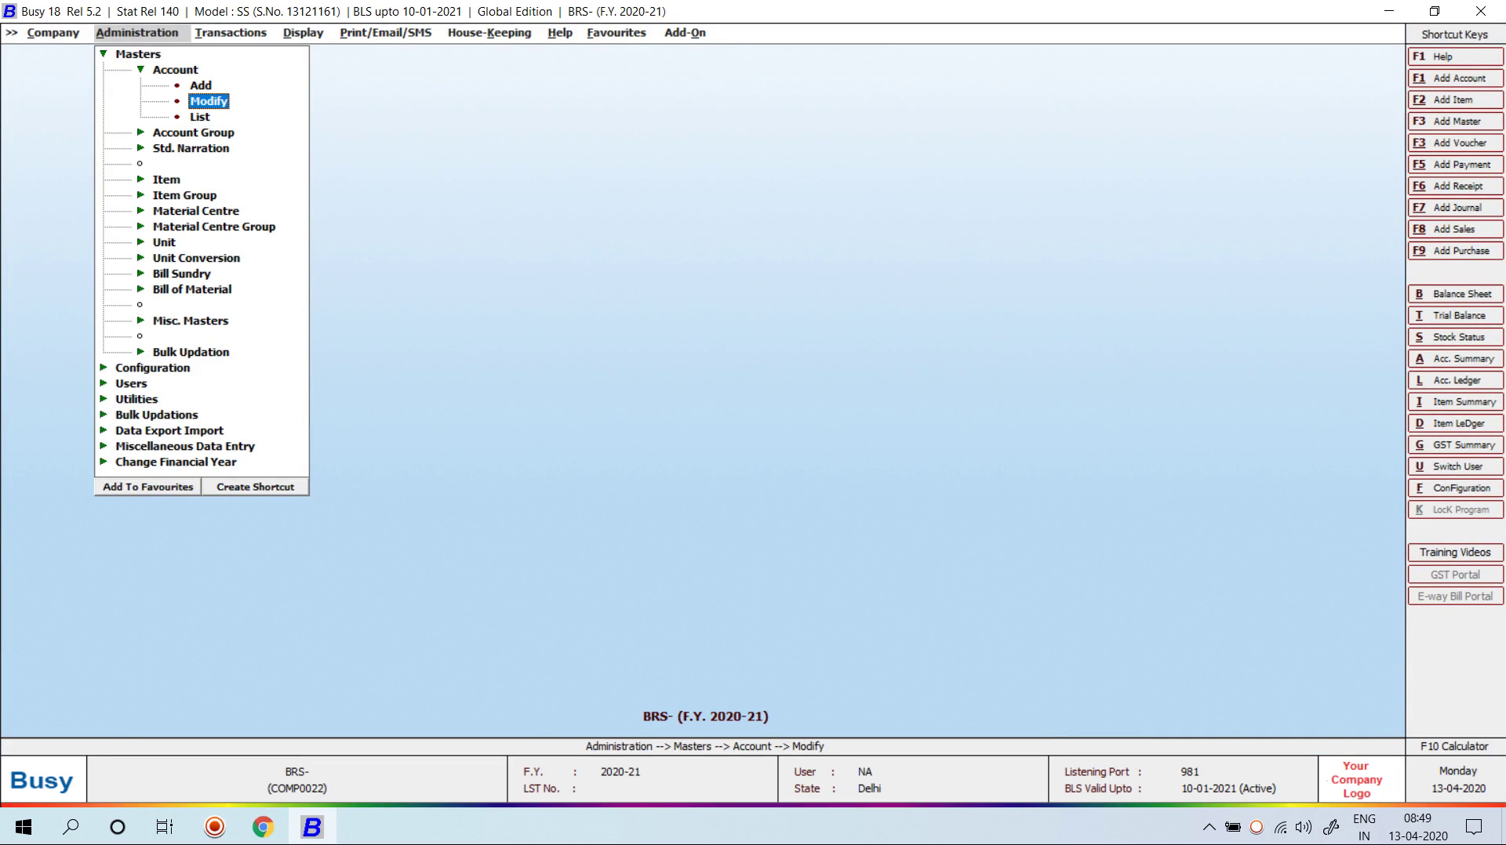
key("Escape")
key("Escape")
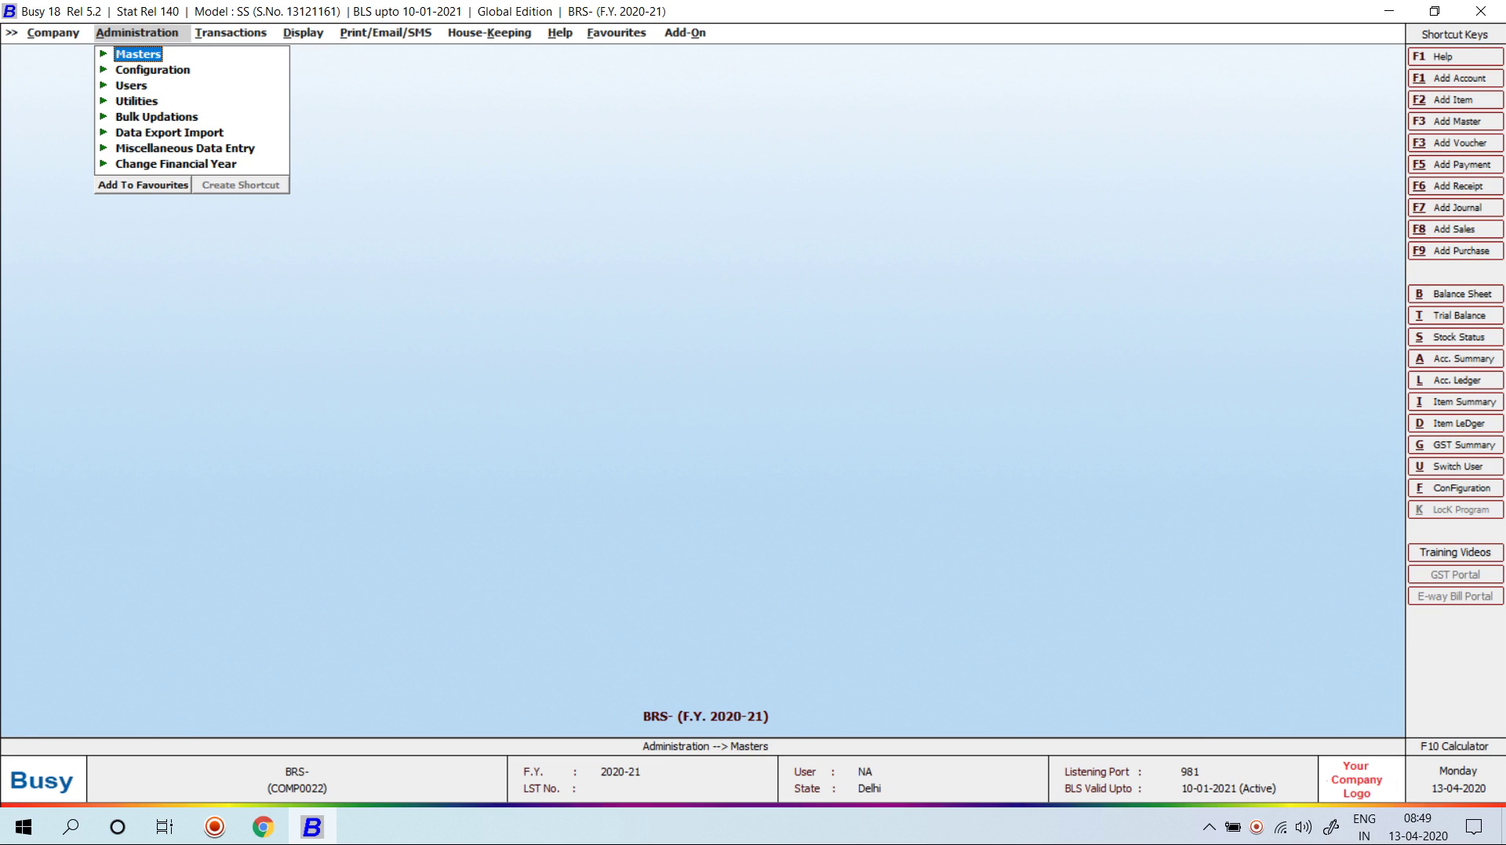
Step: Open the Cheque Printing configuration to reach the list of cheque formats
key("Down")
key("Return")
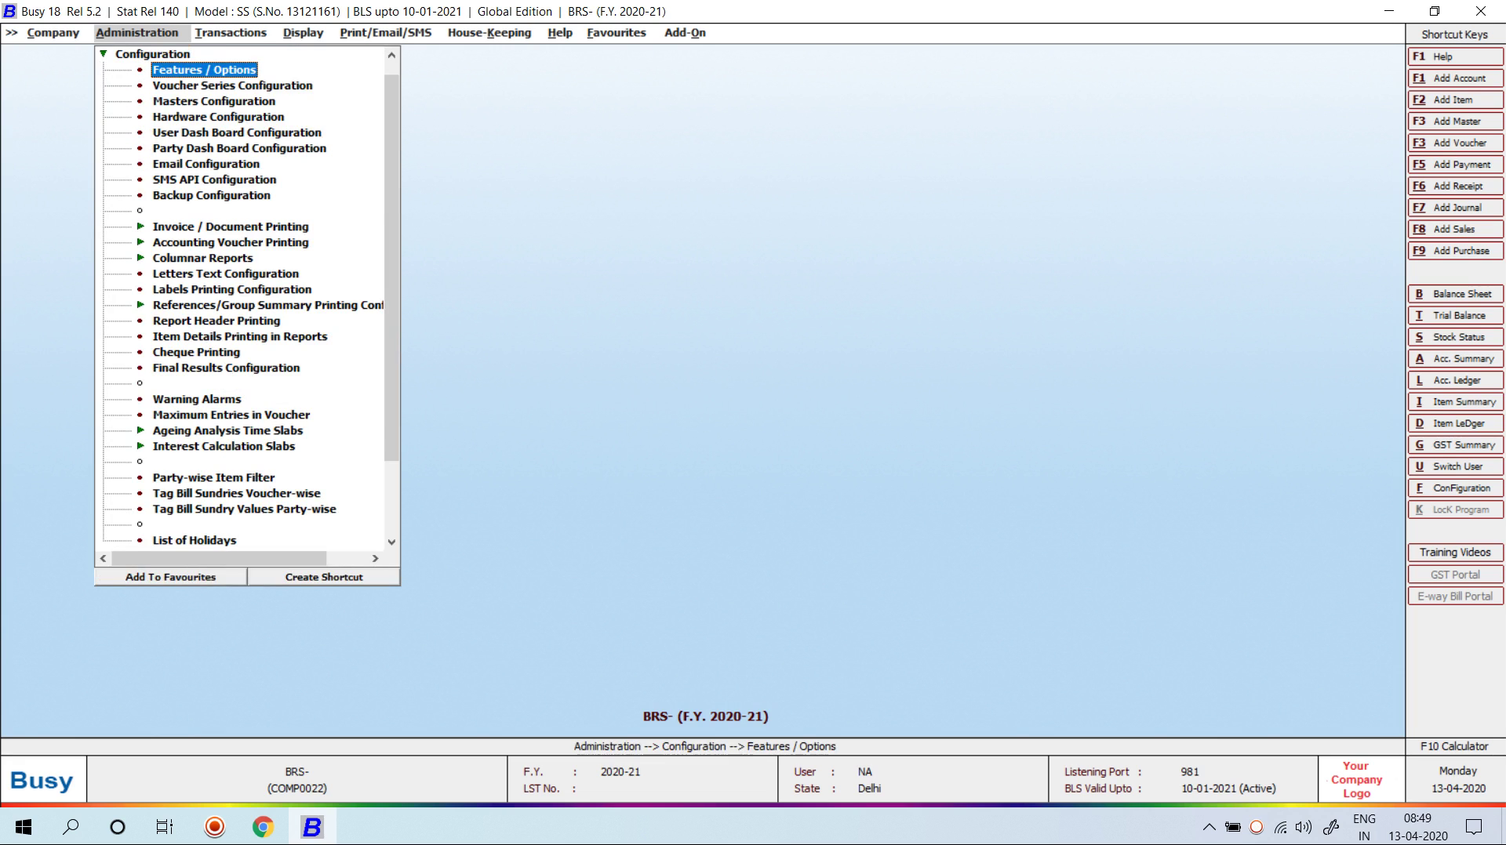
key("Down")
key("Down")
key("Down")
key("Down")
key("Down")
key("Down")
key("Down")
key("Down")
key("Down")
key("Down")
key("Down")
key("Down")
key("Down")
key("Down")
key("Down")
key("Down")
key("Down")
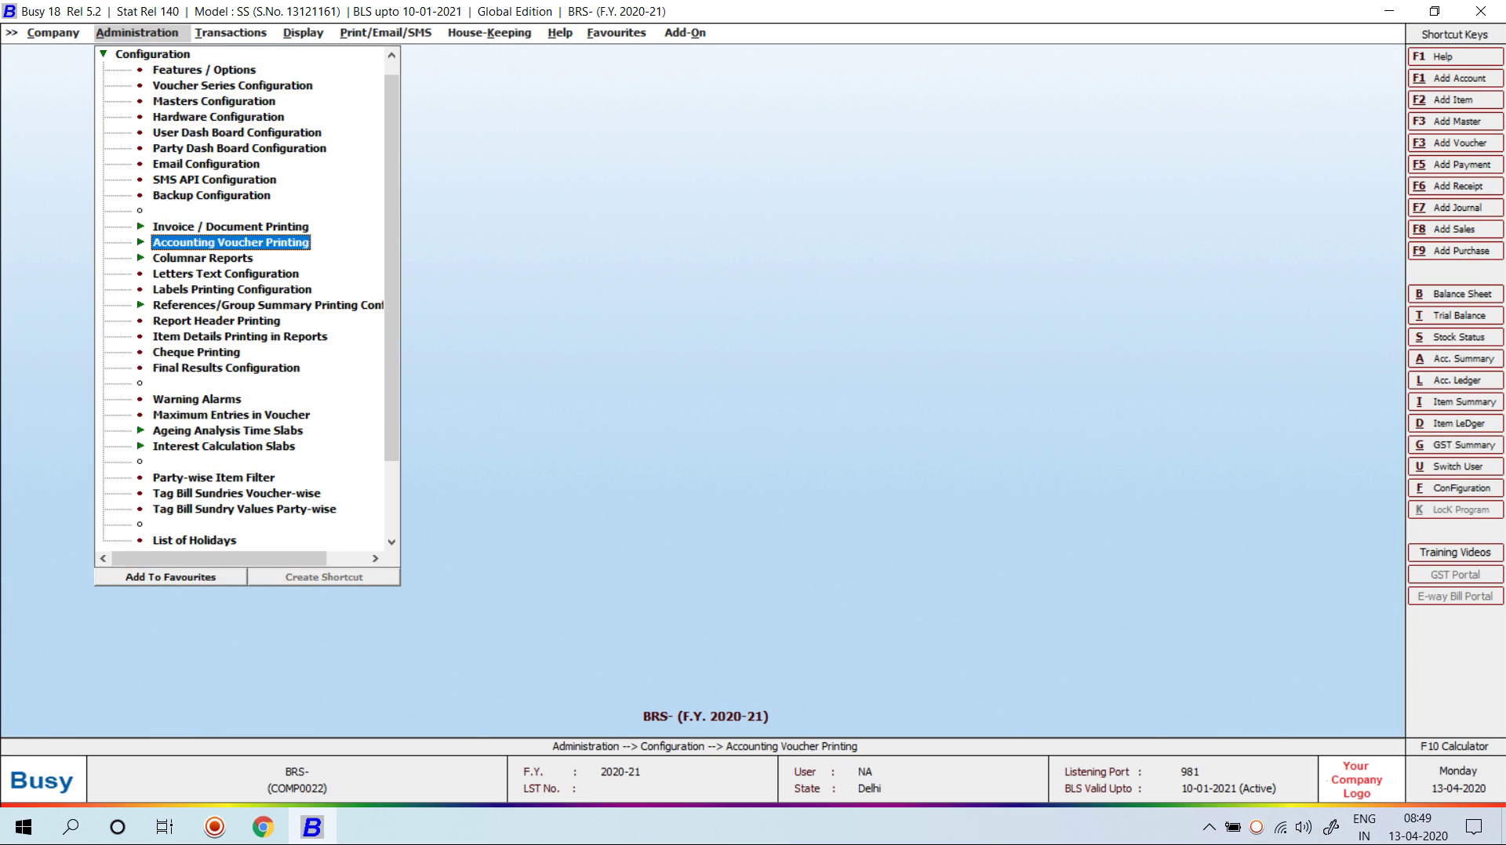
key("Down")
key("Return")
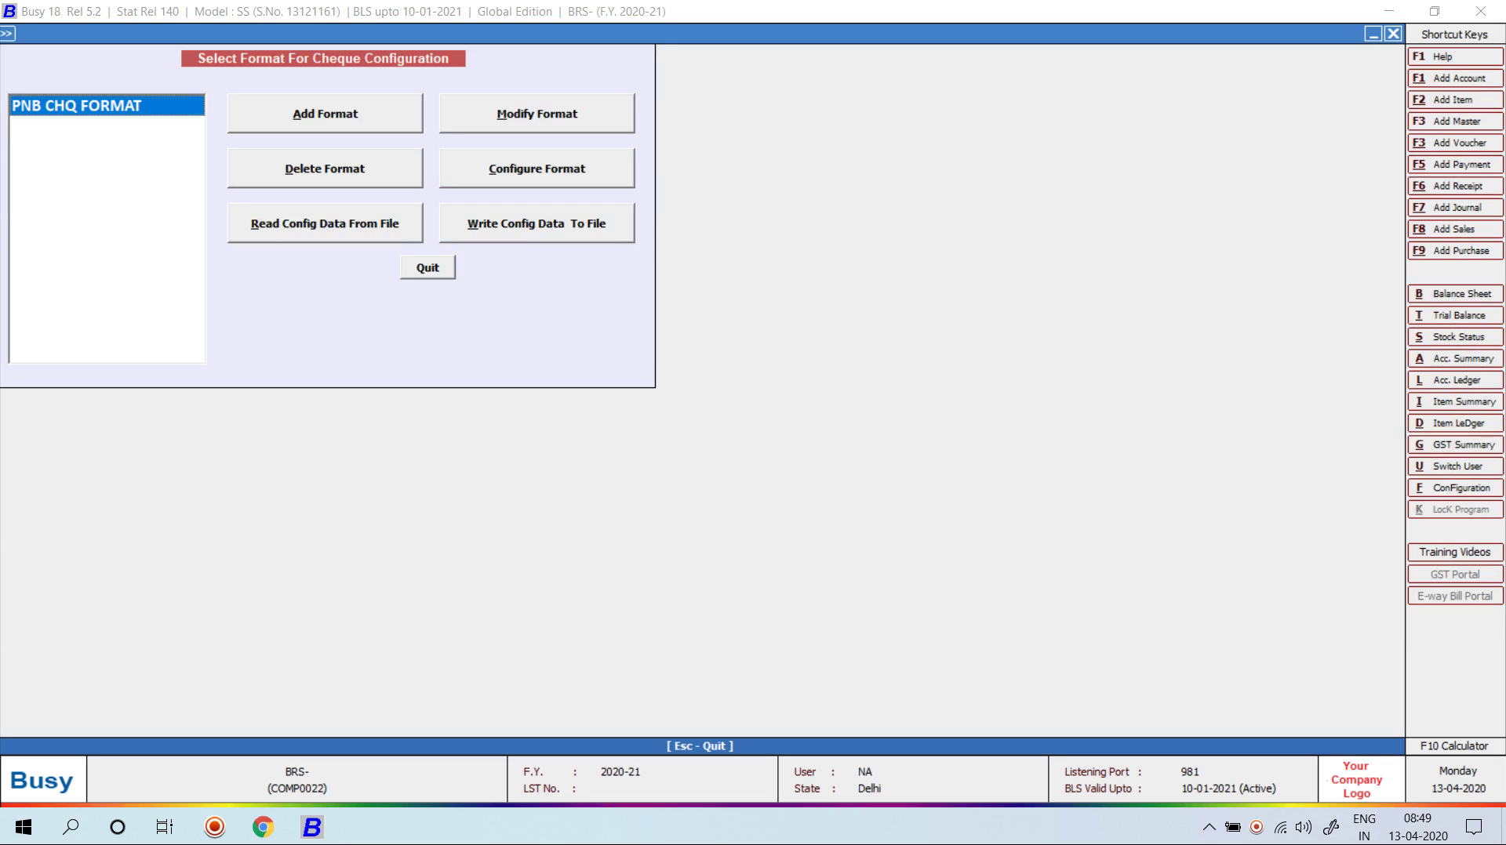
Step: Open the cheque layout designer of PNB CHQ FORMAT, keeping its existing scale, margin and cheque size settings
key("Tab")
key("Tab")
key("Tab")
key("Tab")
key("Return")
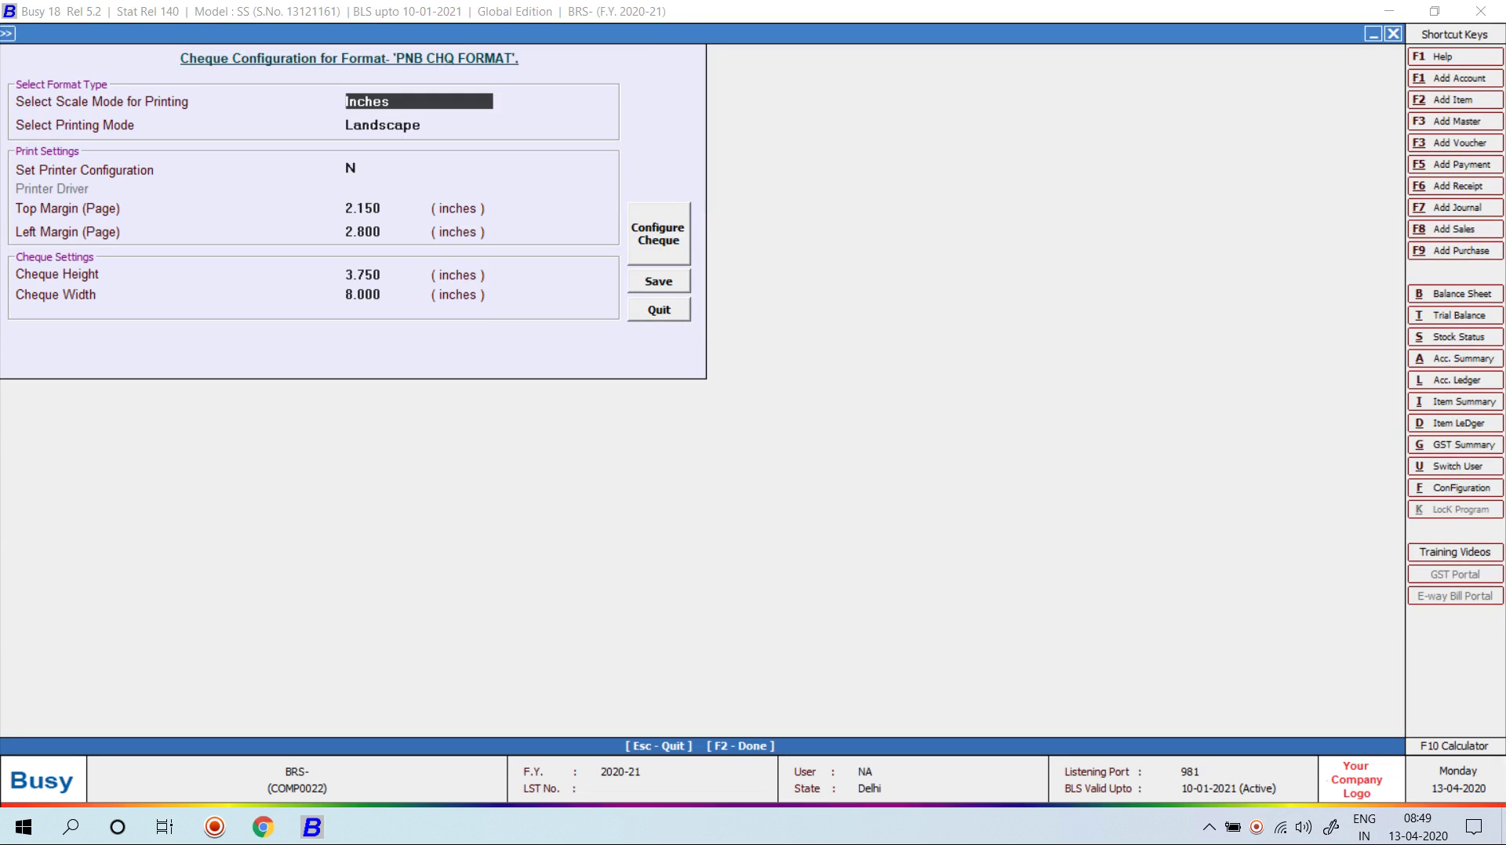
key("F2")
key("Return")
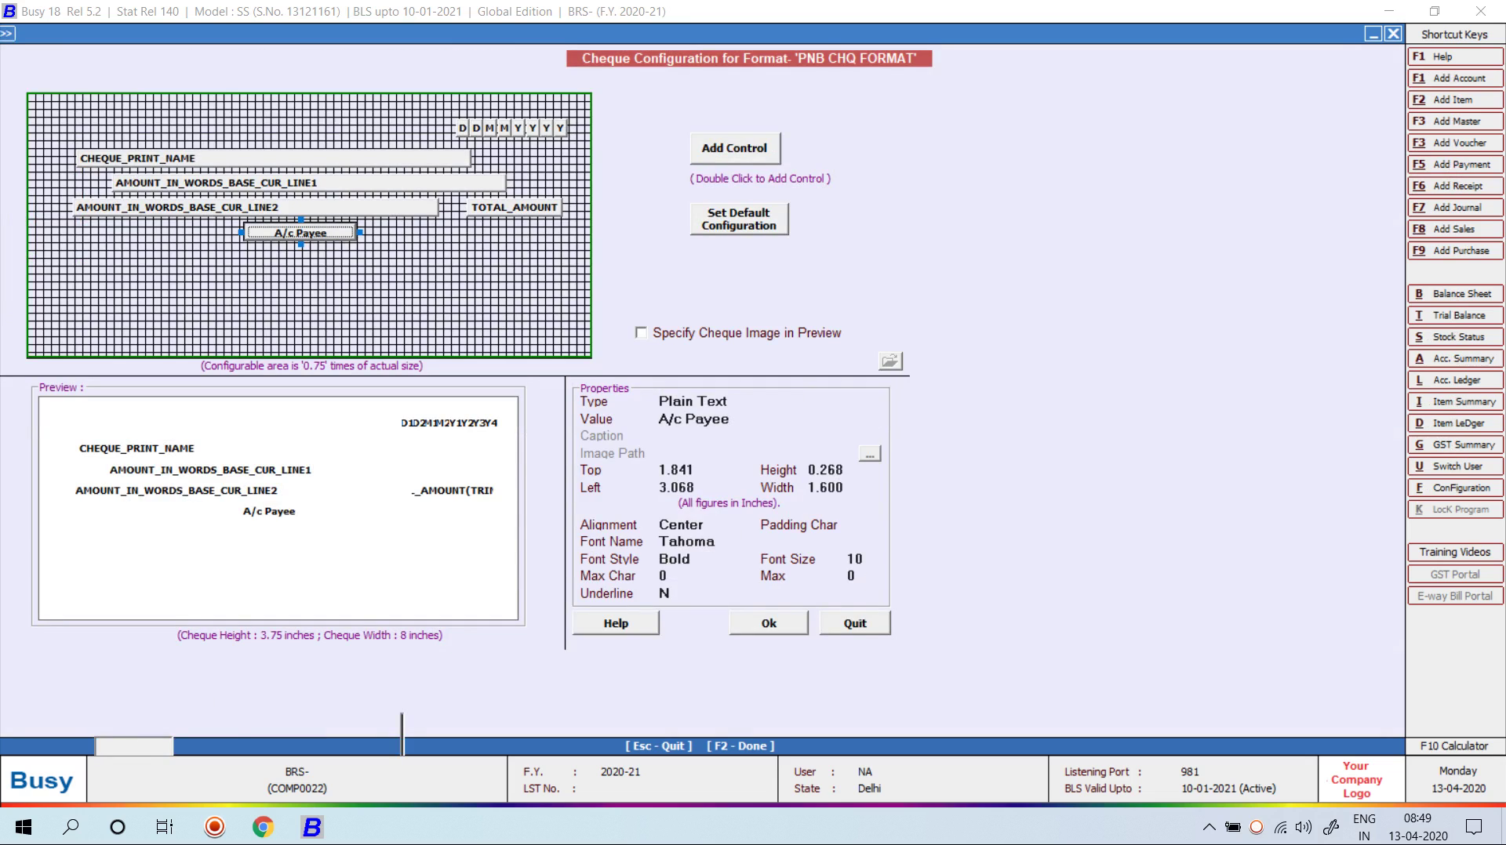
Step: Move the CHEQUE_PRINT_NAME field to about 0.62 inches from the left, nudge A/c Payee slightly down, and save the cheque format
left_click(267, 158)
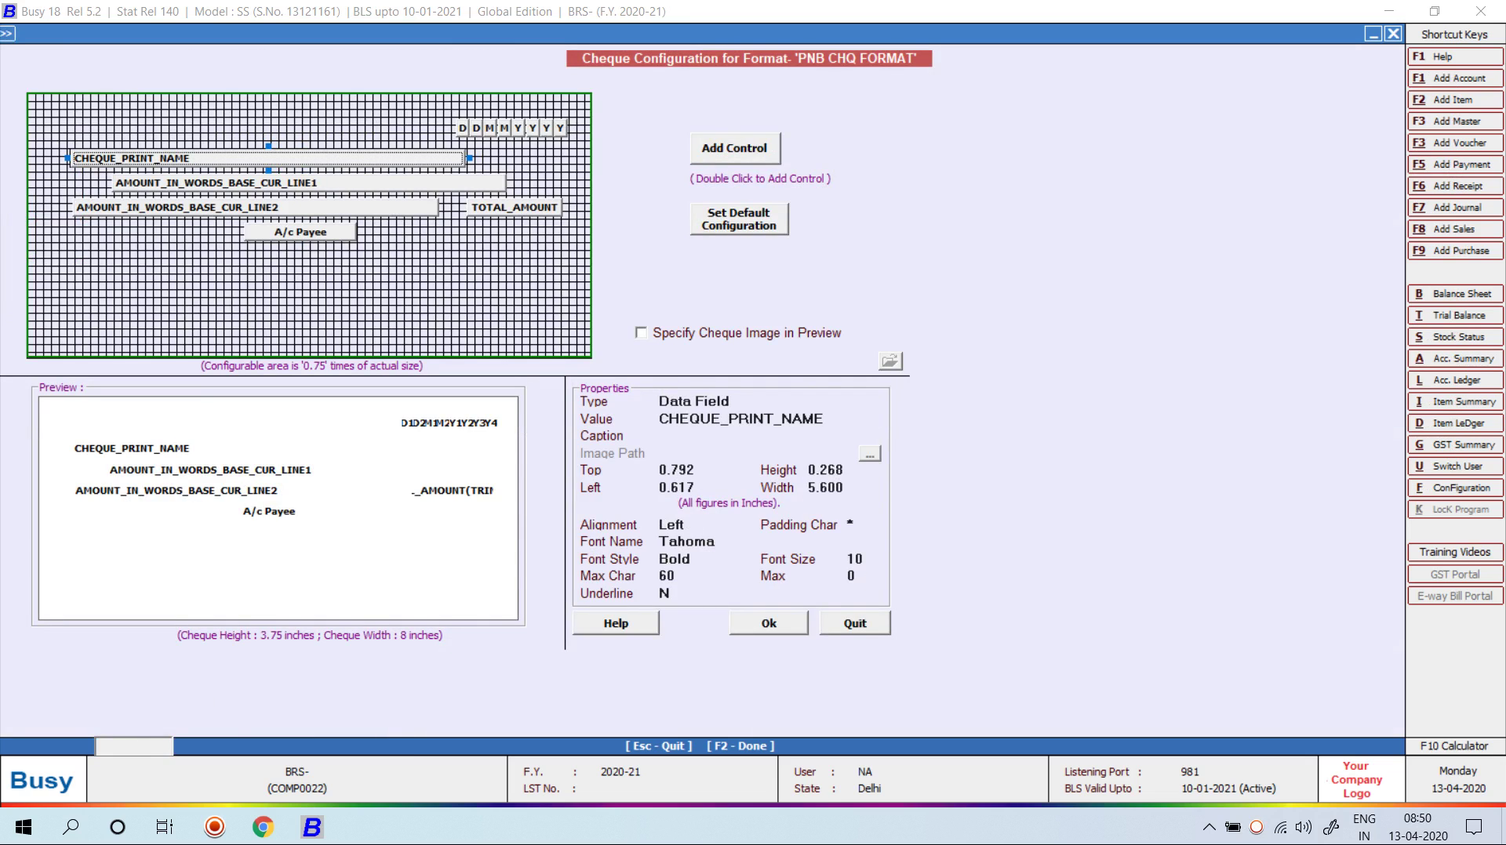
left_click(310, 183)
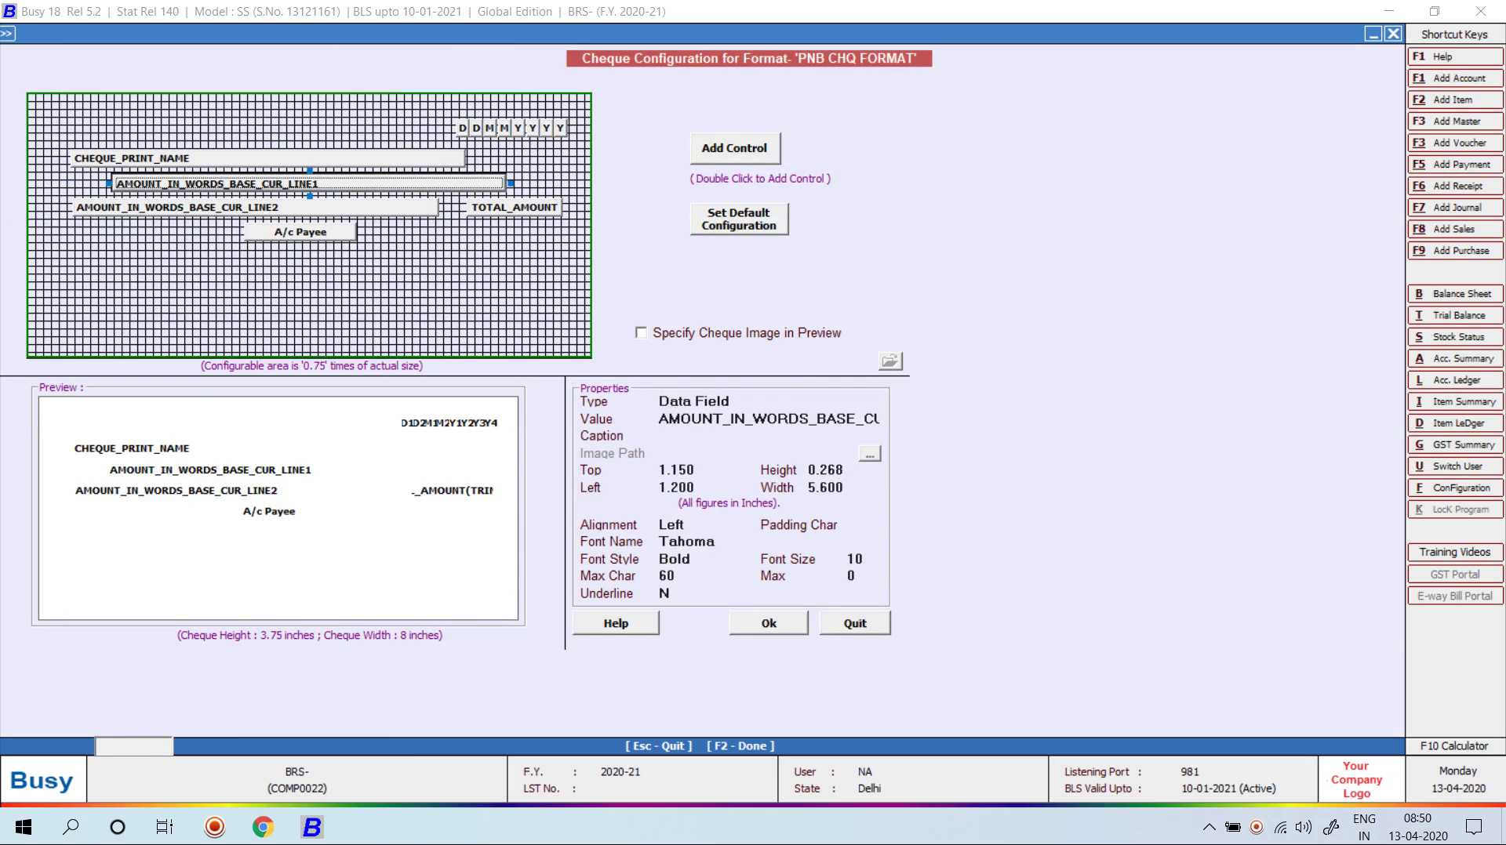
left_click(255, 208)
left_click_drag(300, 232, 300, 244)
key("F2")
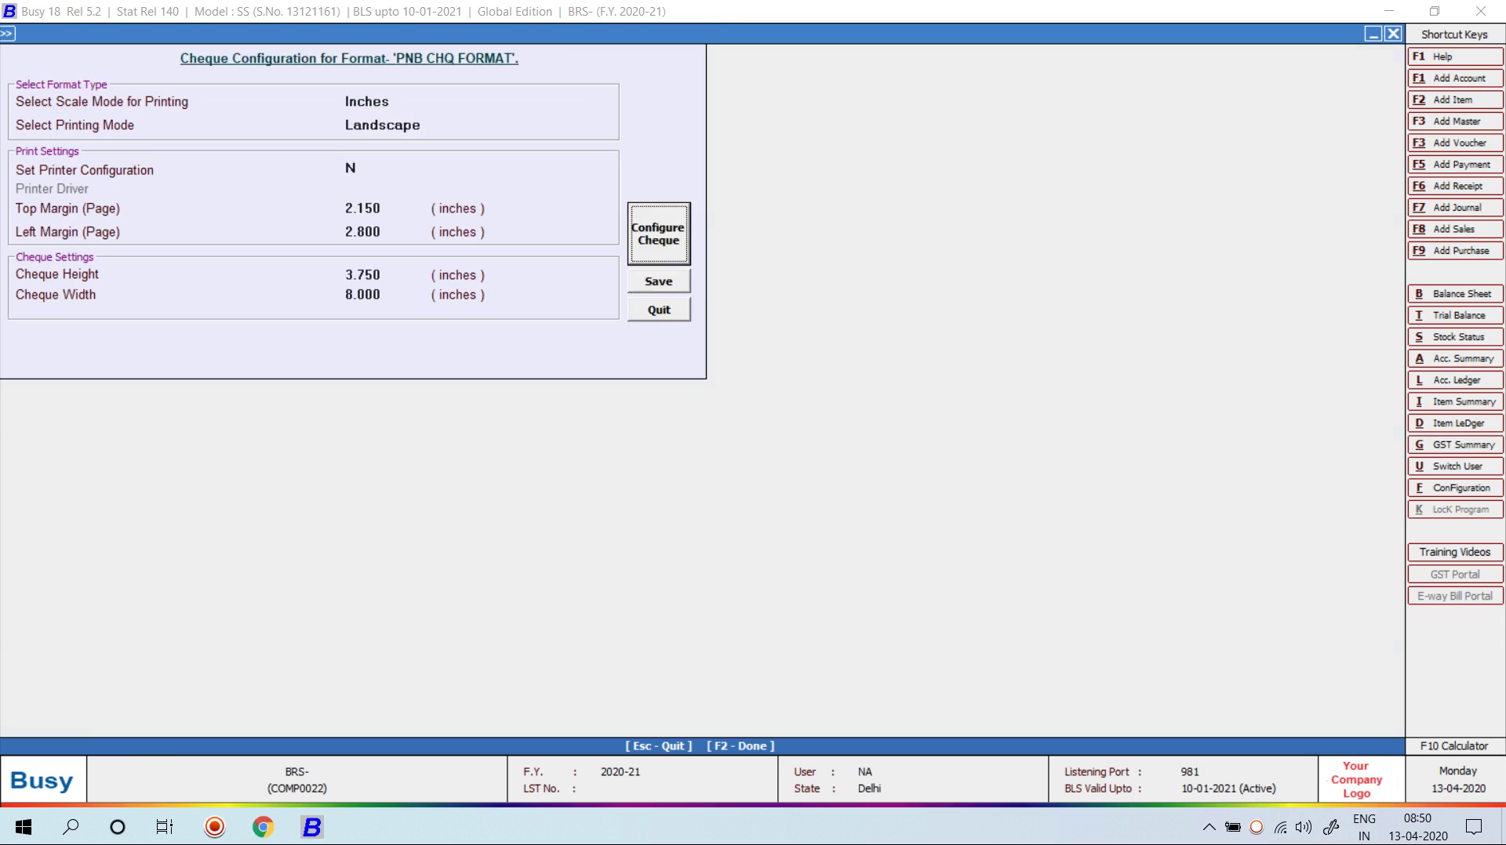
key("F2")
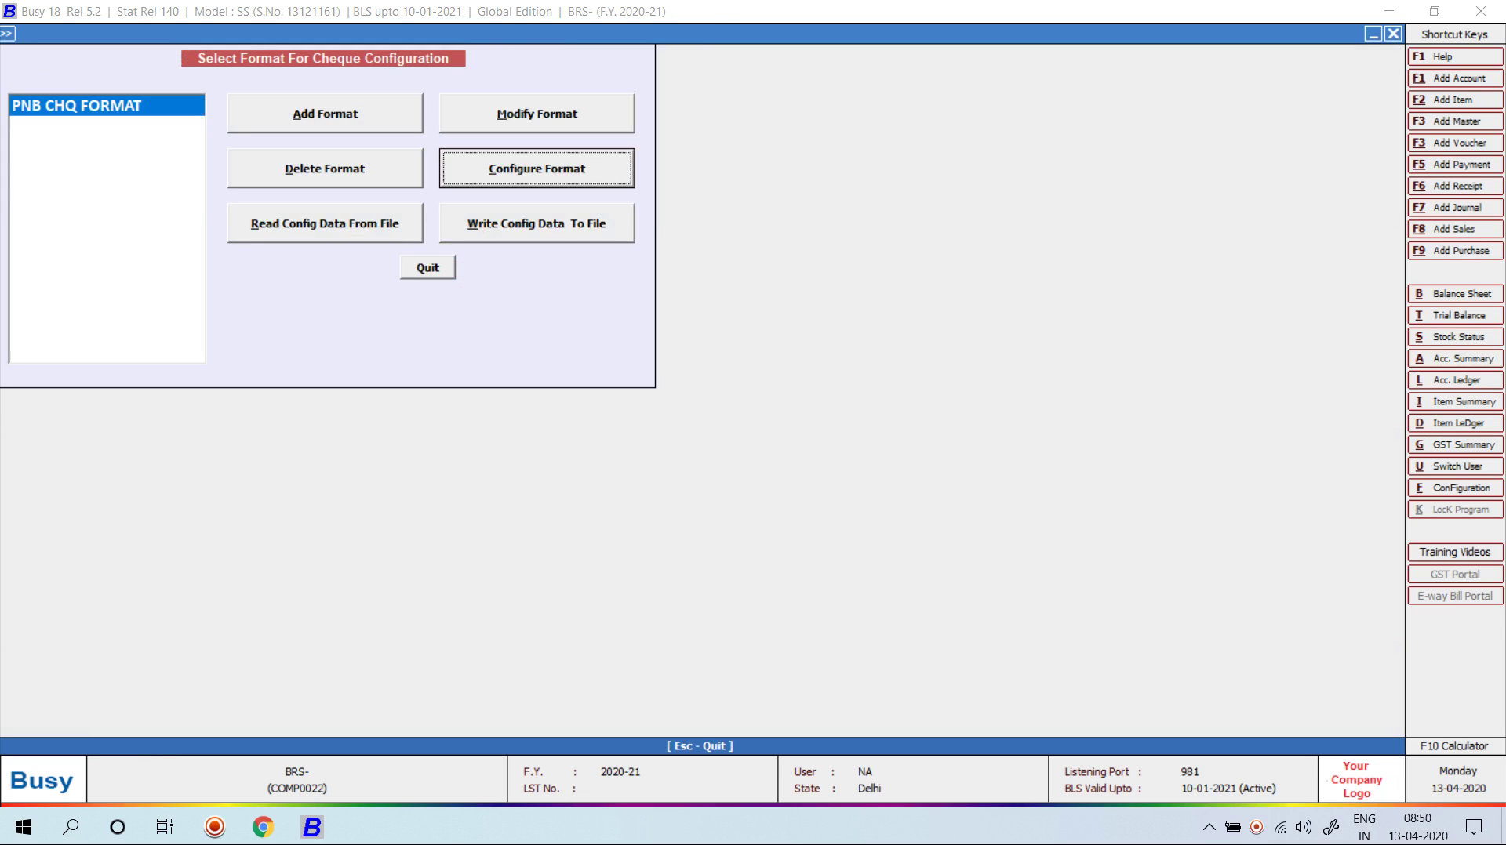
key("Escape")
key("Escape")
Step: Open the Cheque Printing utility among the print utilities
key("Right")
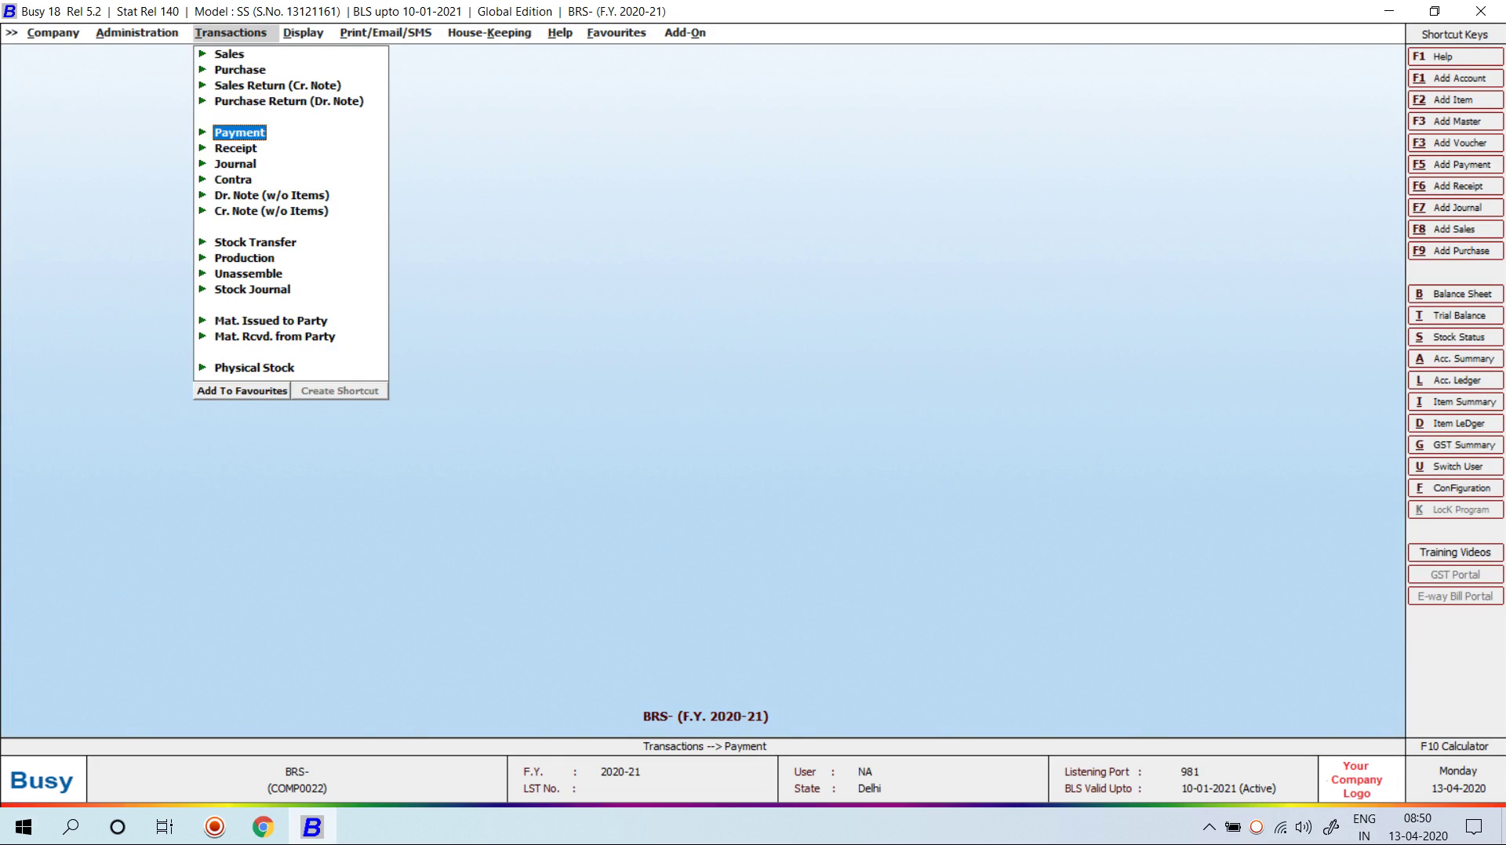
key("Right")
key("Right")
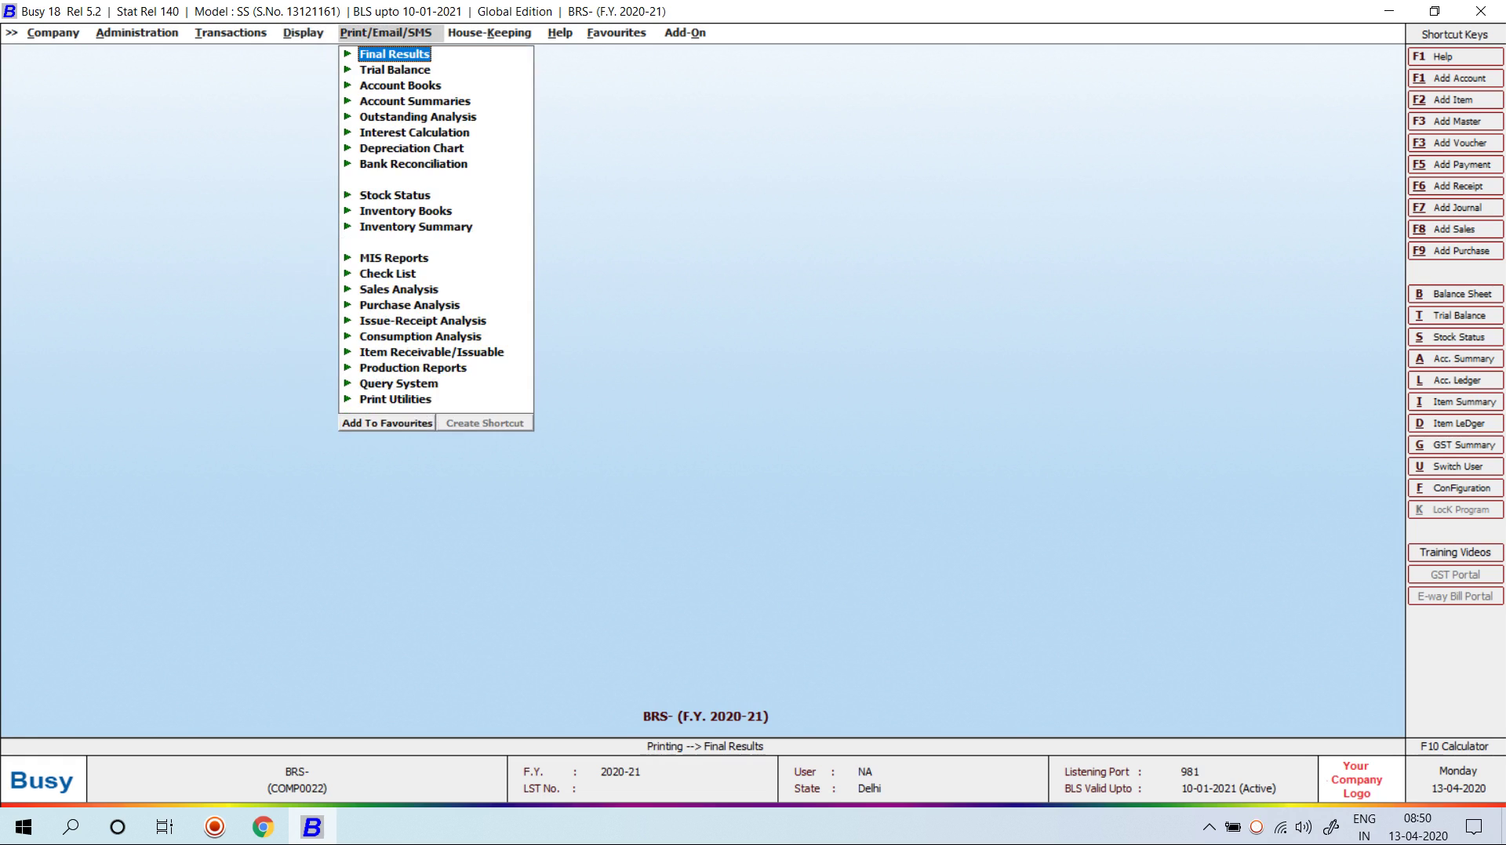
key("Up")
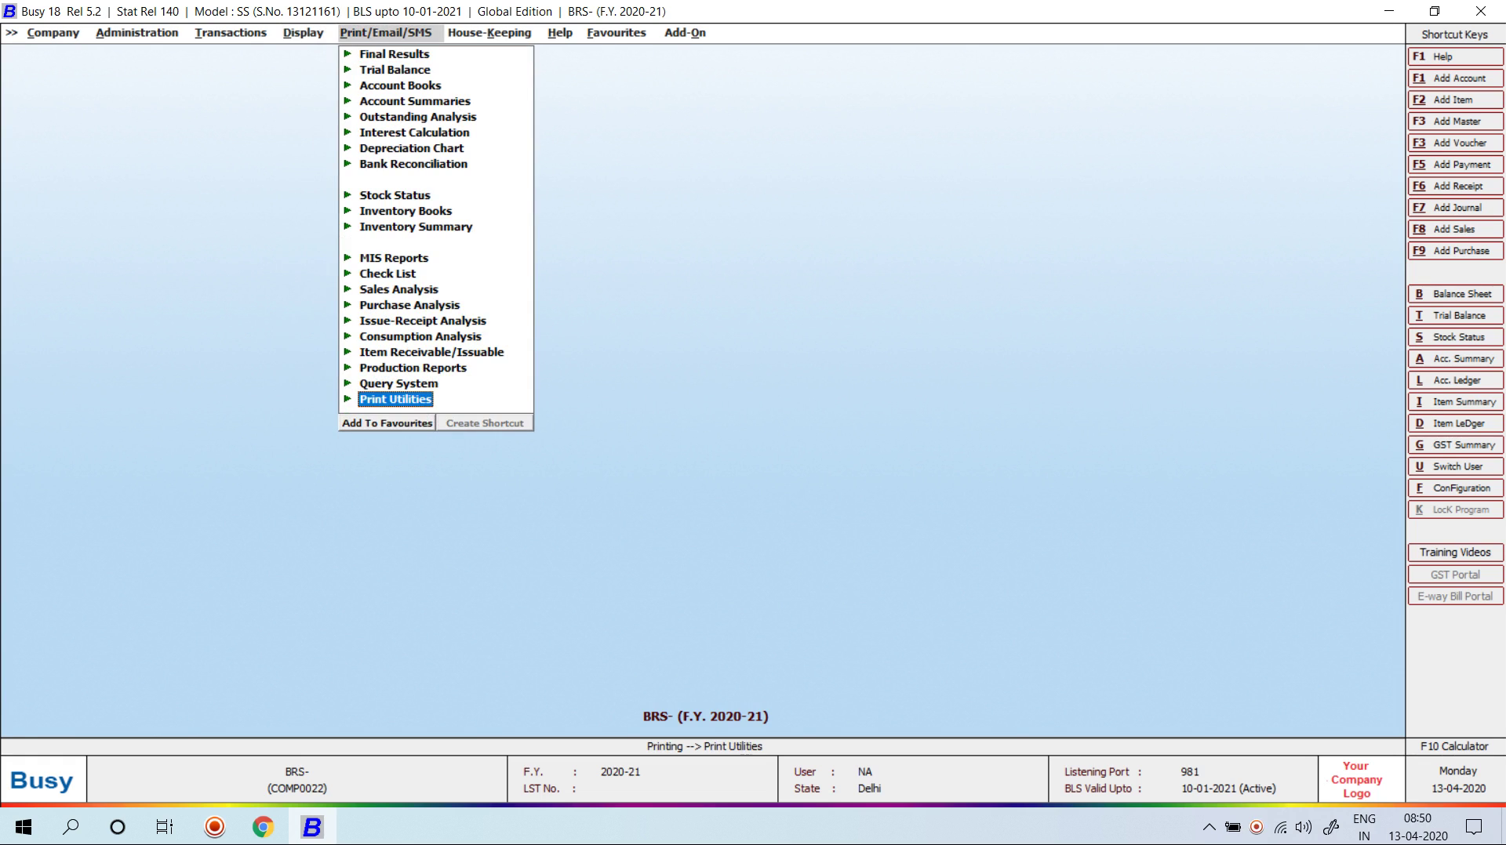
key("Return")
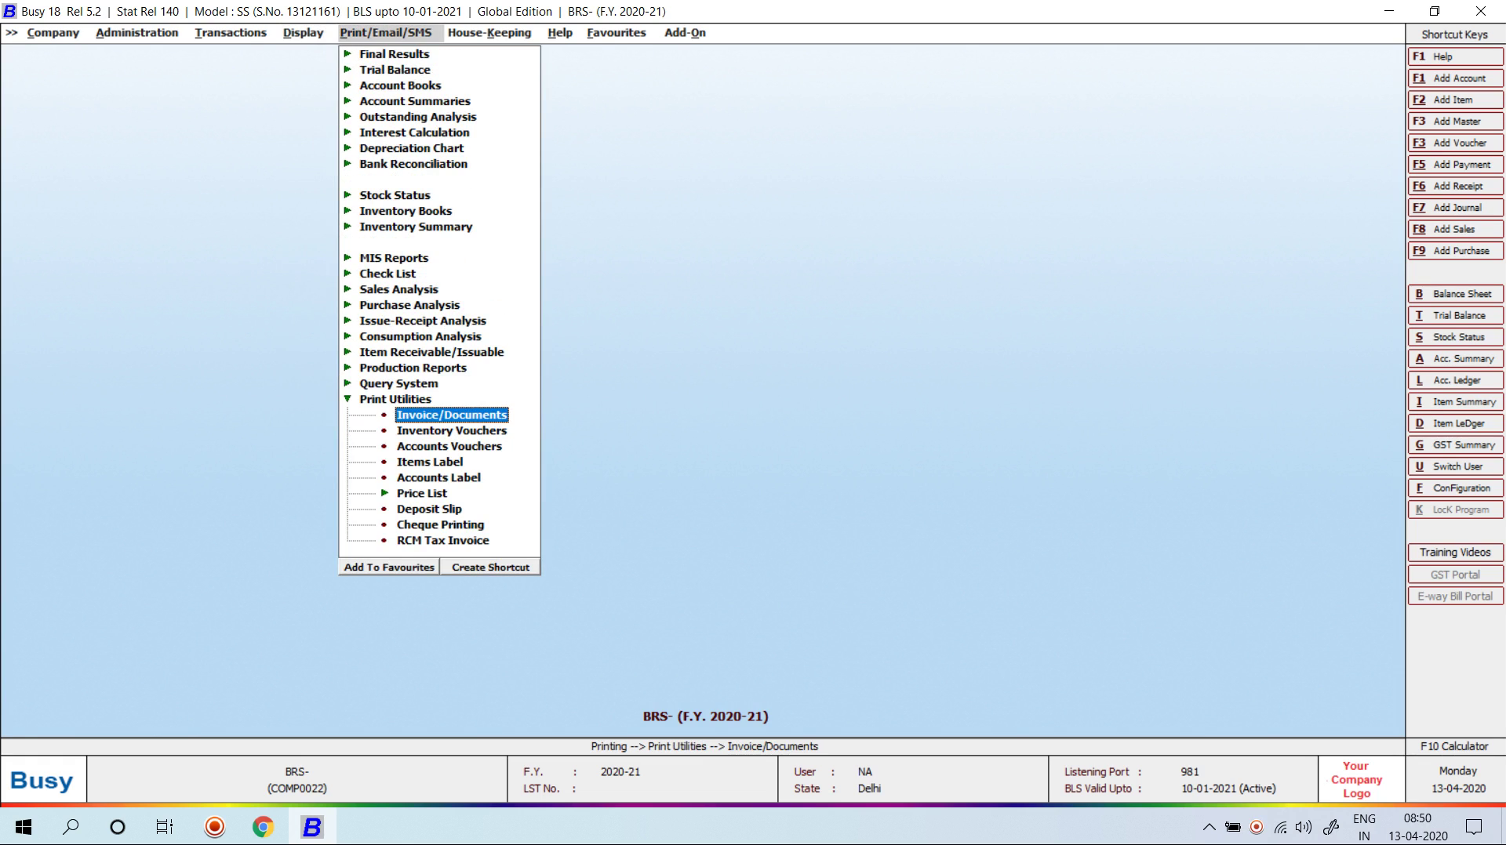
key("Down")
key("Down")
key("Down")
key("Down")
key("Down")
key("Down")
key("Down")
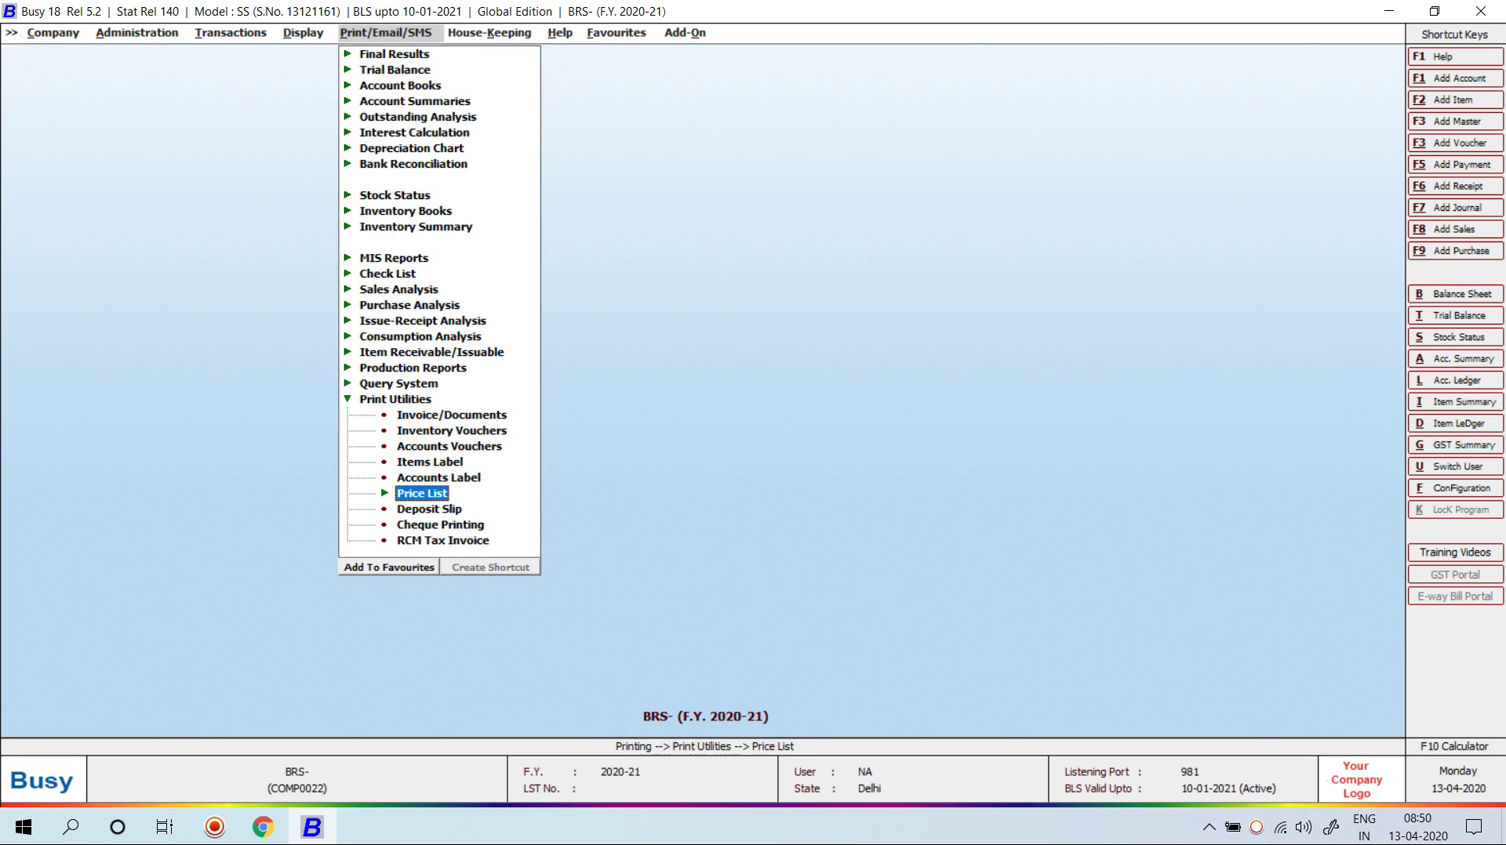
key("Return")
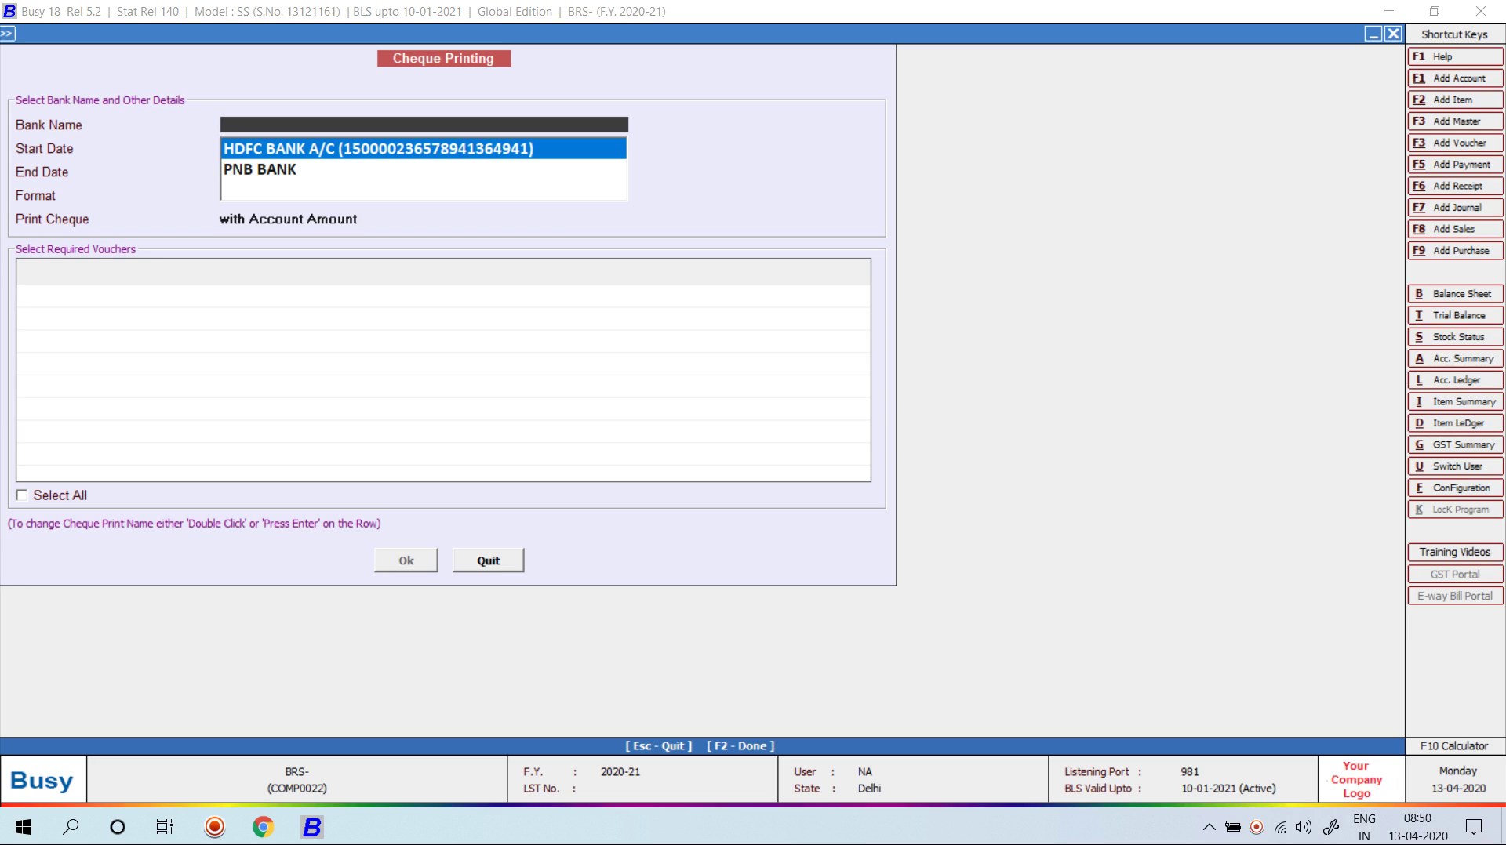
Step: Select PNB BANK for cheque printing with start and end date 05-05-2020, PNB CHQ FORMAT, and printing with Account Amount
key("Down")
key("Return")
key("Return")
key("Return")
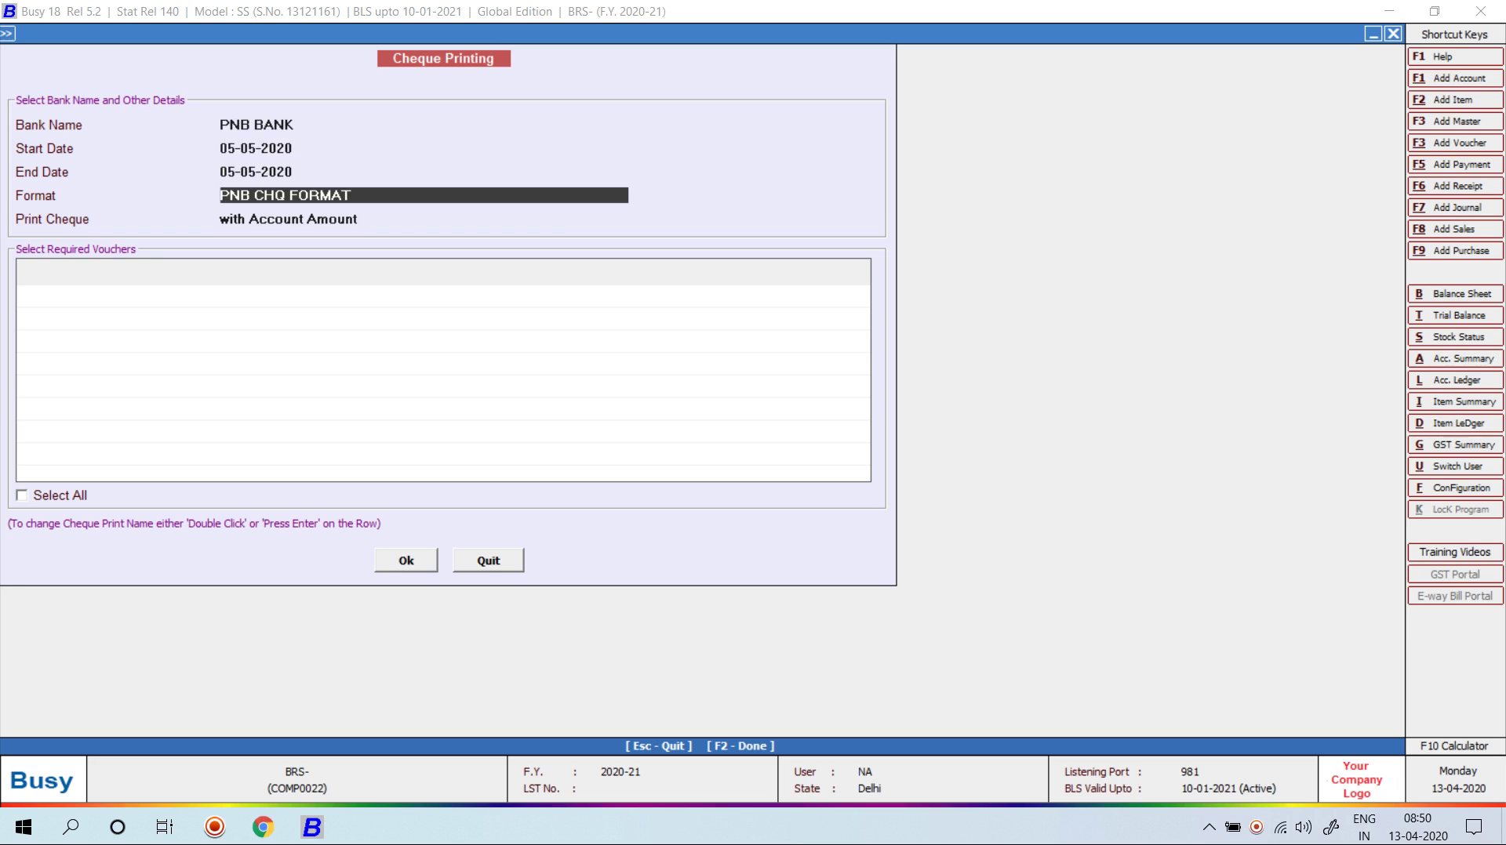
key("Return")
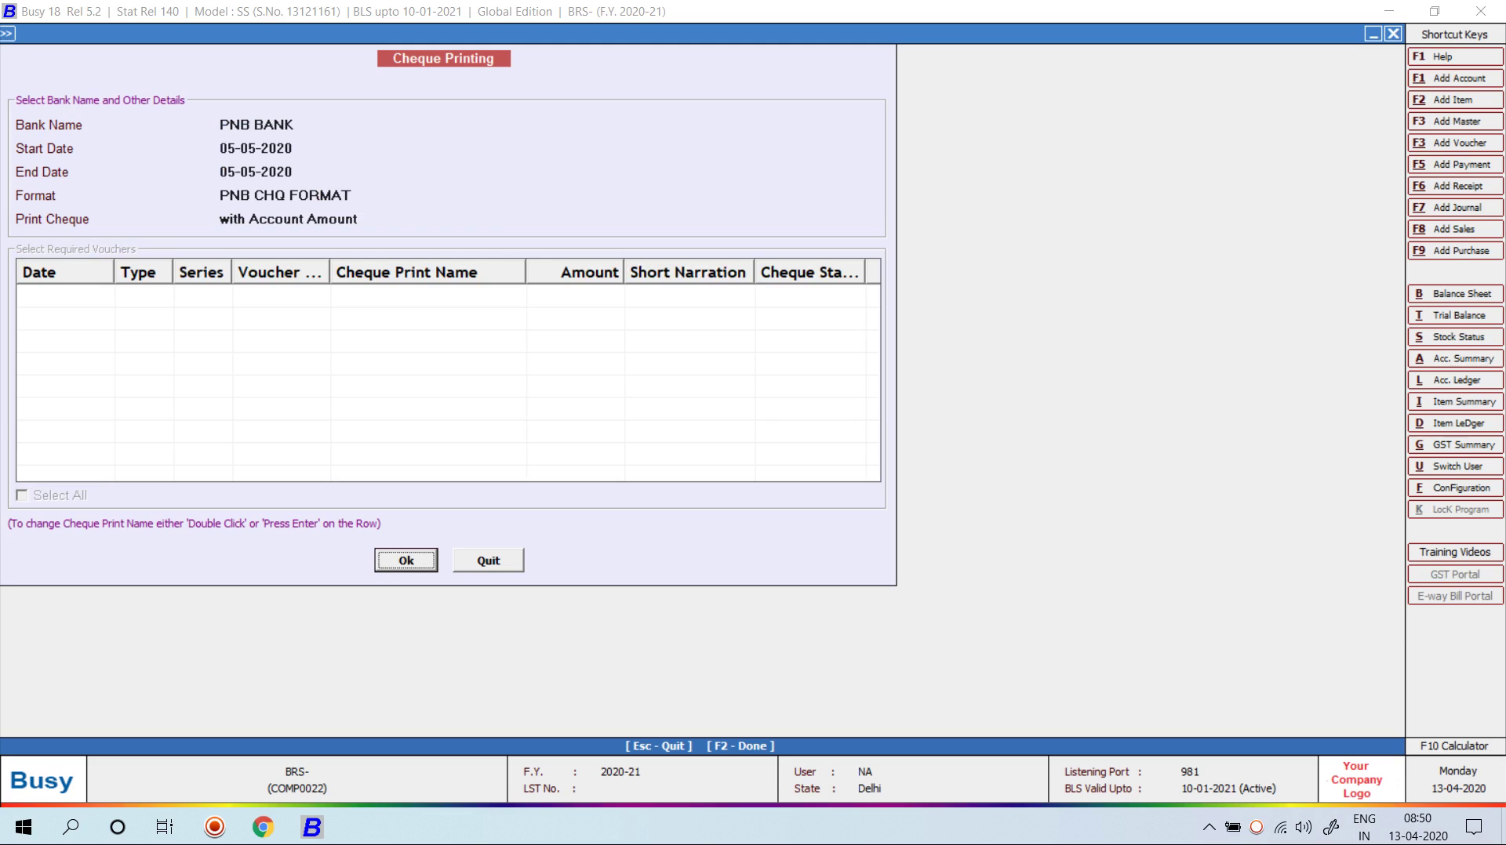
Step: Set the start date to 01-04-2020, keep the other cheque printing details, and load the matching payment vouchers with all selected
key("Up")
key("Up")
key("Up")
key("Up")
type("1")
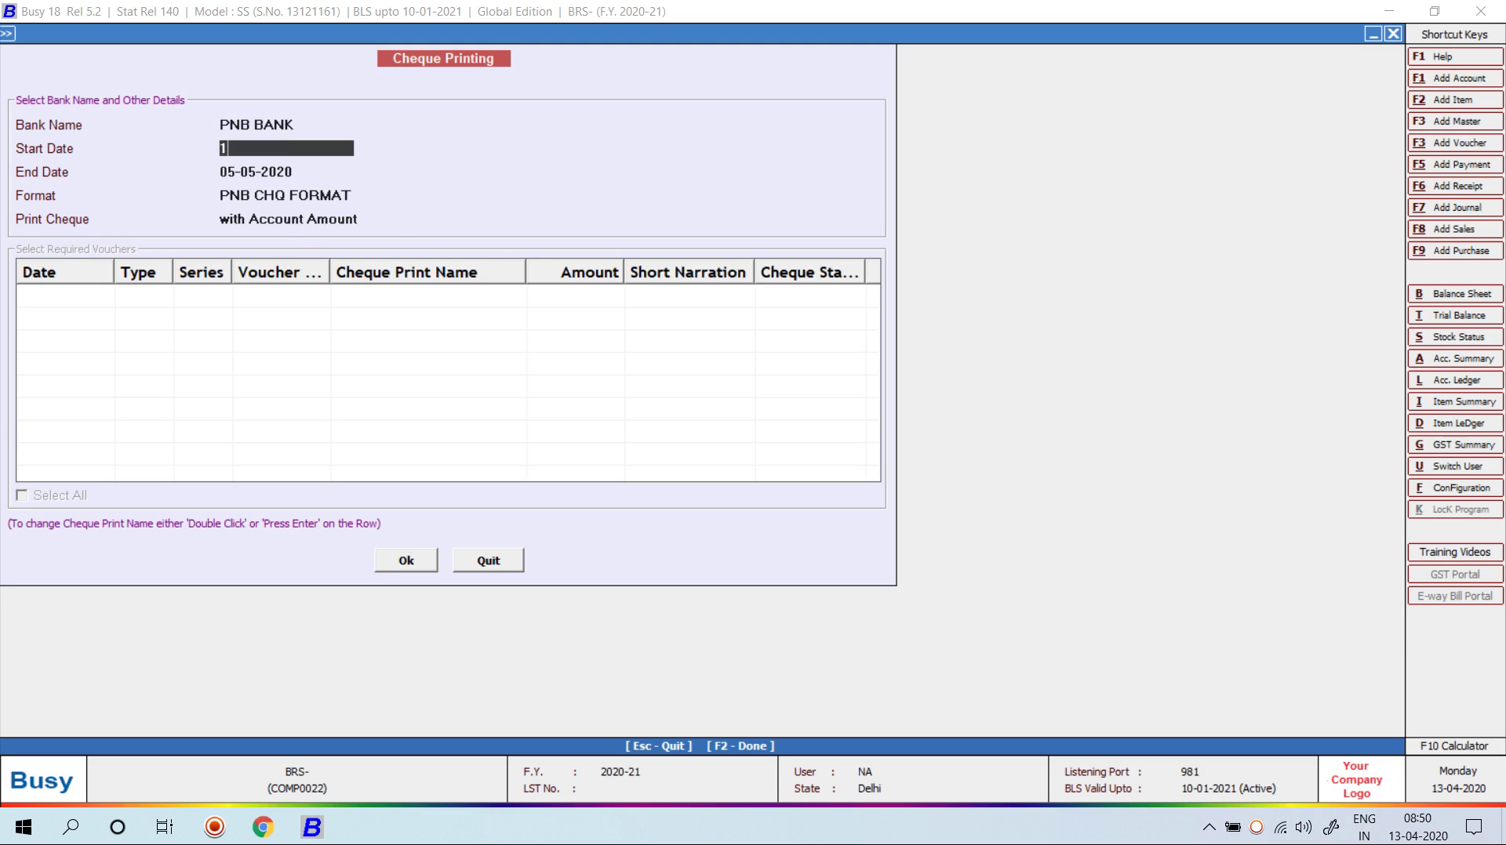
key("Return")
key("Return")
key("Return")
key("Return")
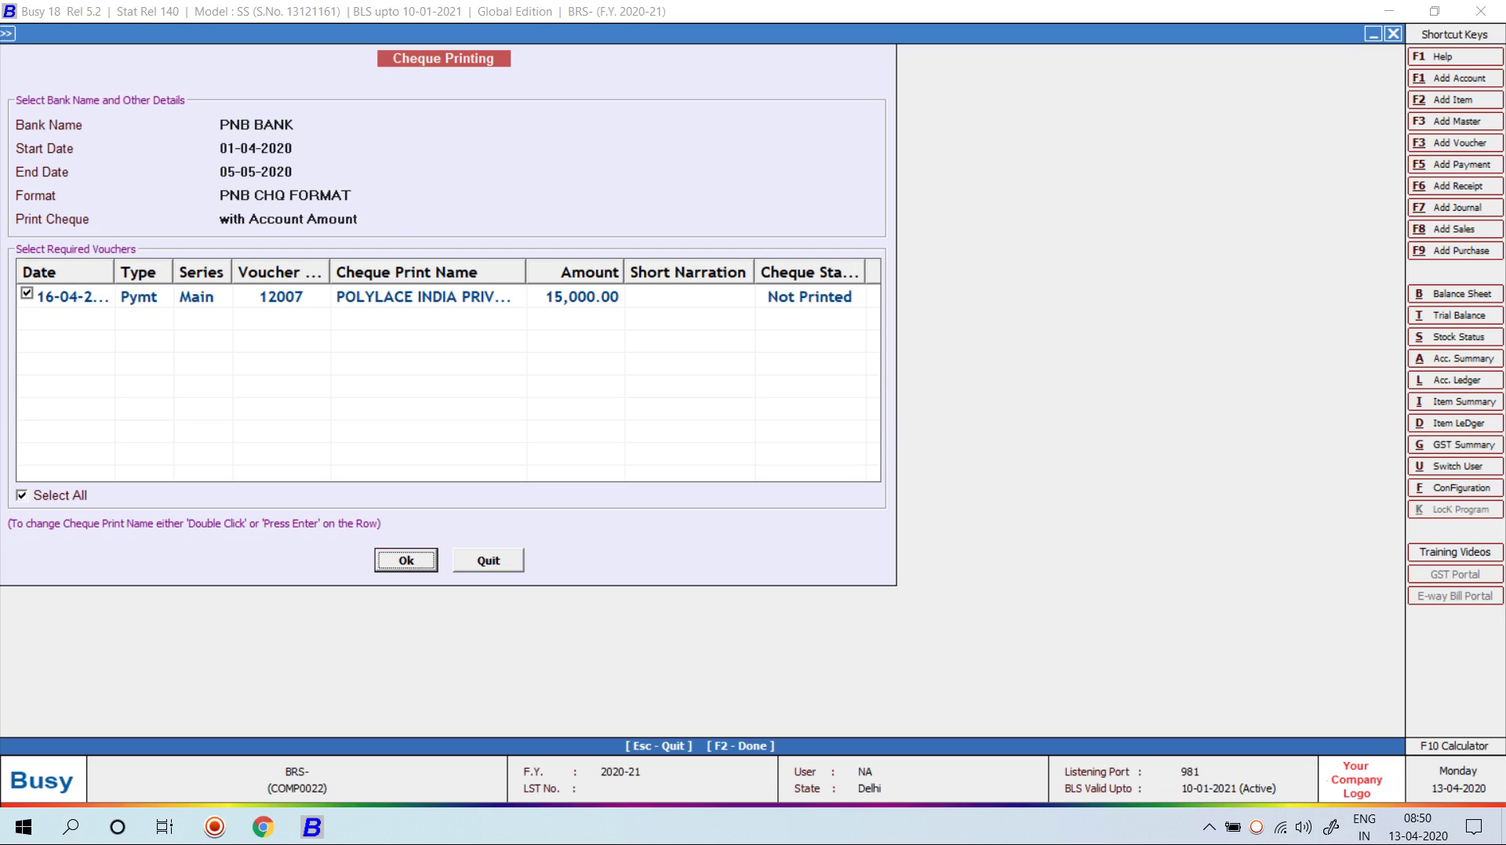
Step: Preview the cheque of the selected payment voucher, enlarge it to check the layout, and close the preview
key("Return")
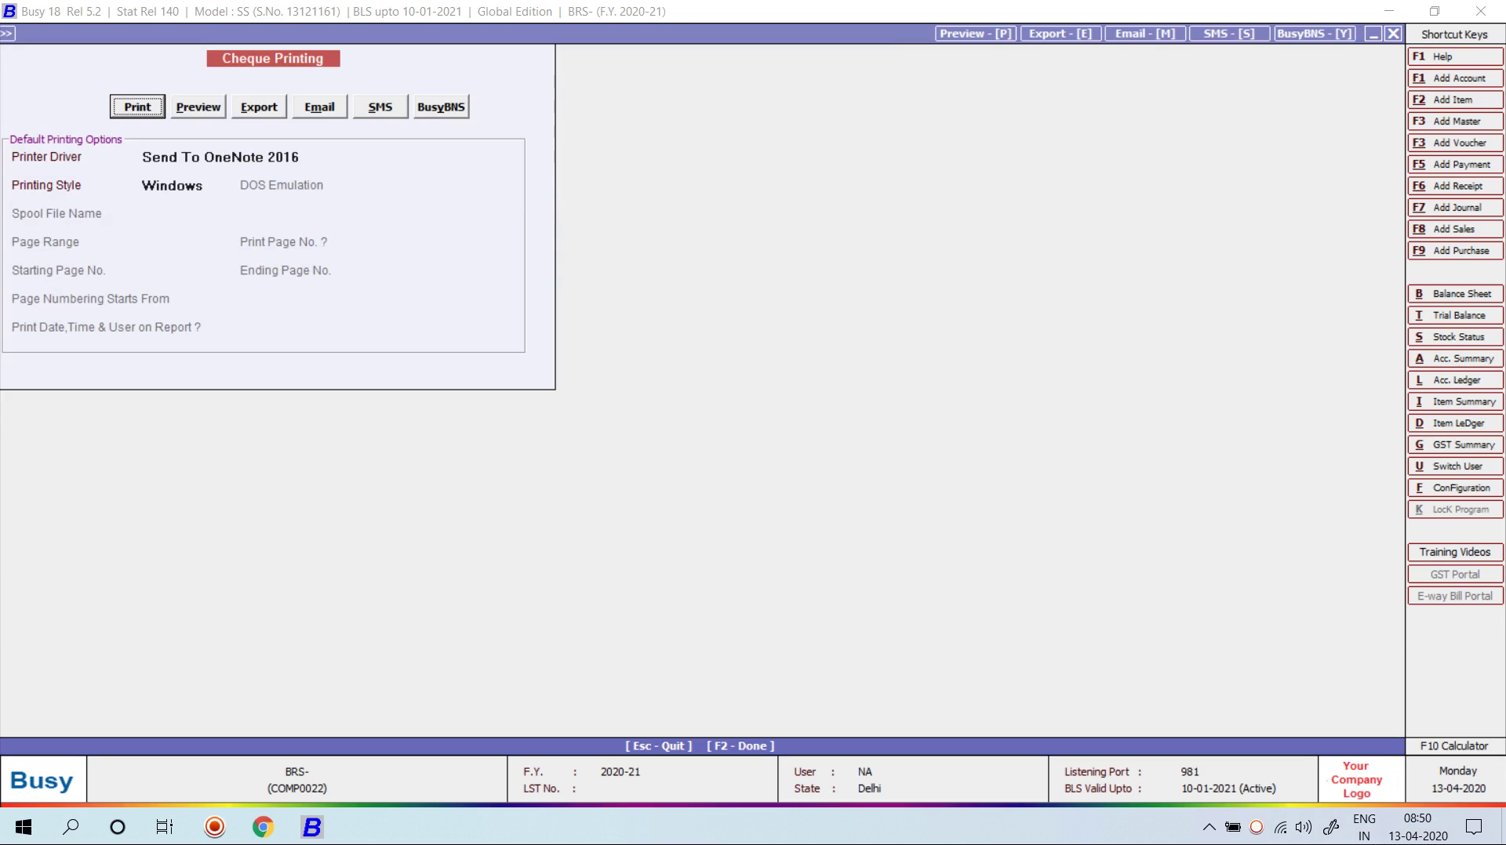
key("p")
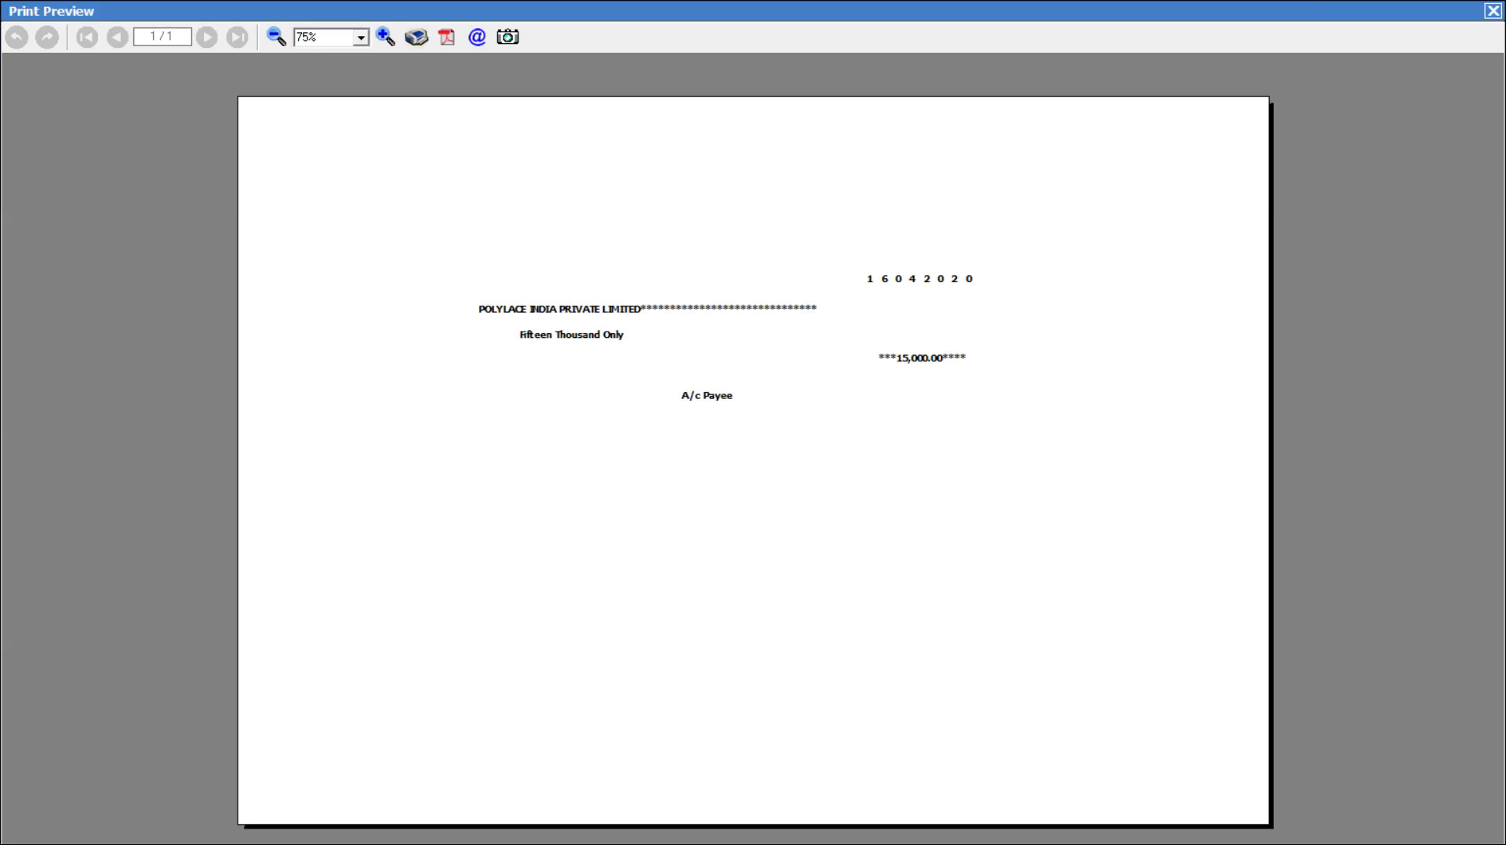
left_click(385, 37)
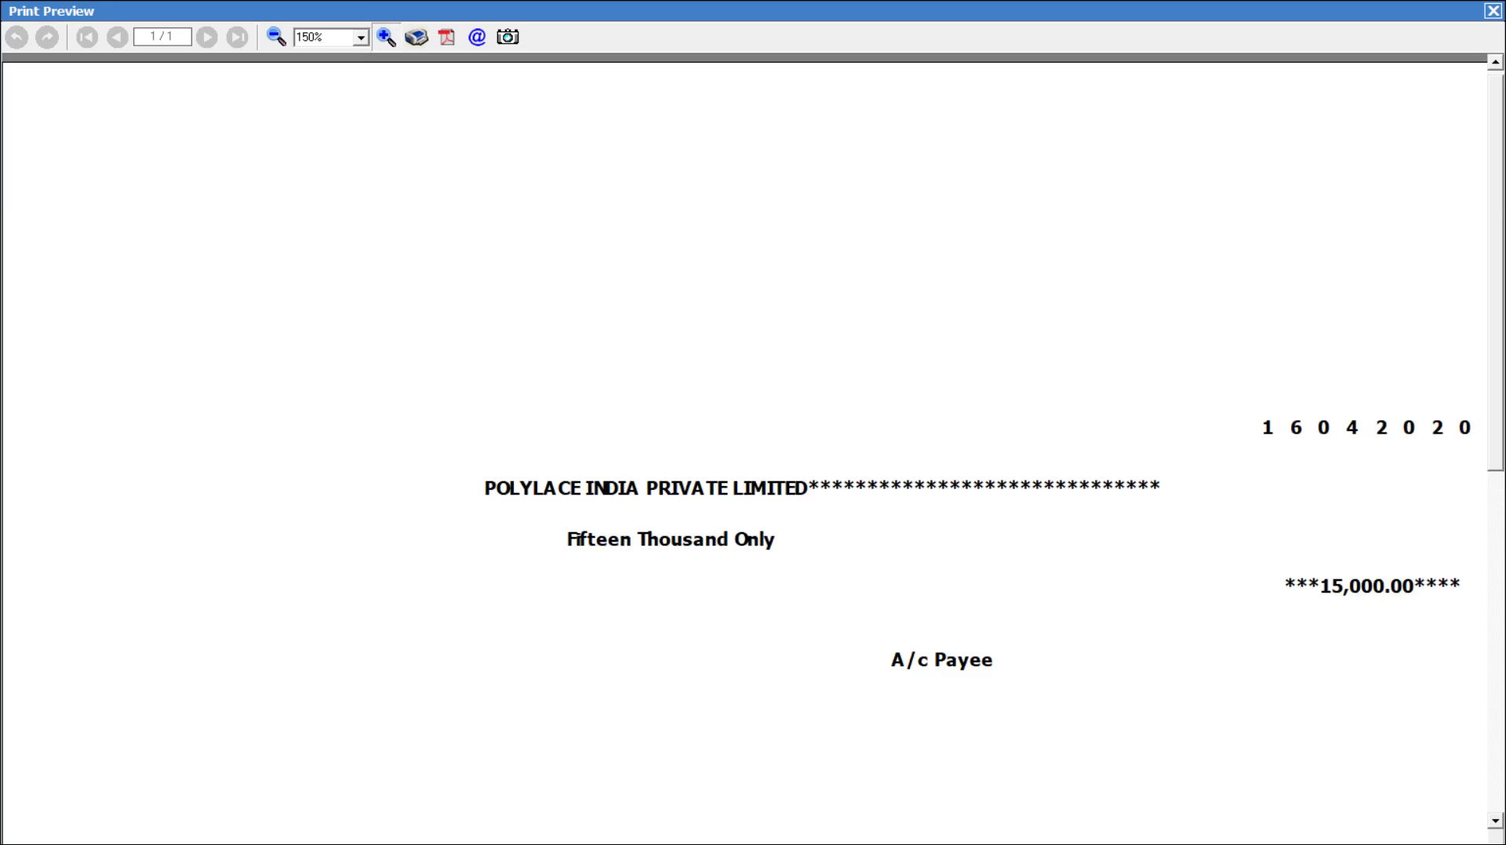
left_click(385, 36)
key("Escape")
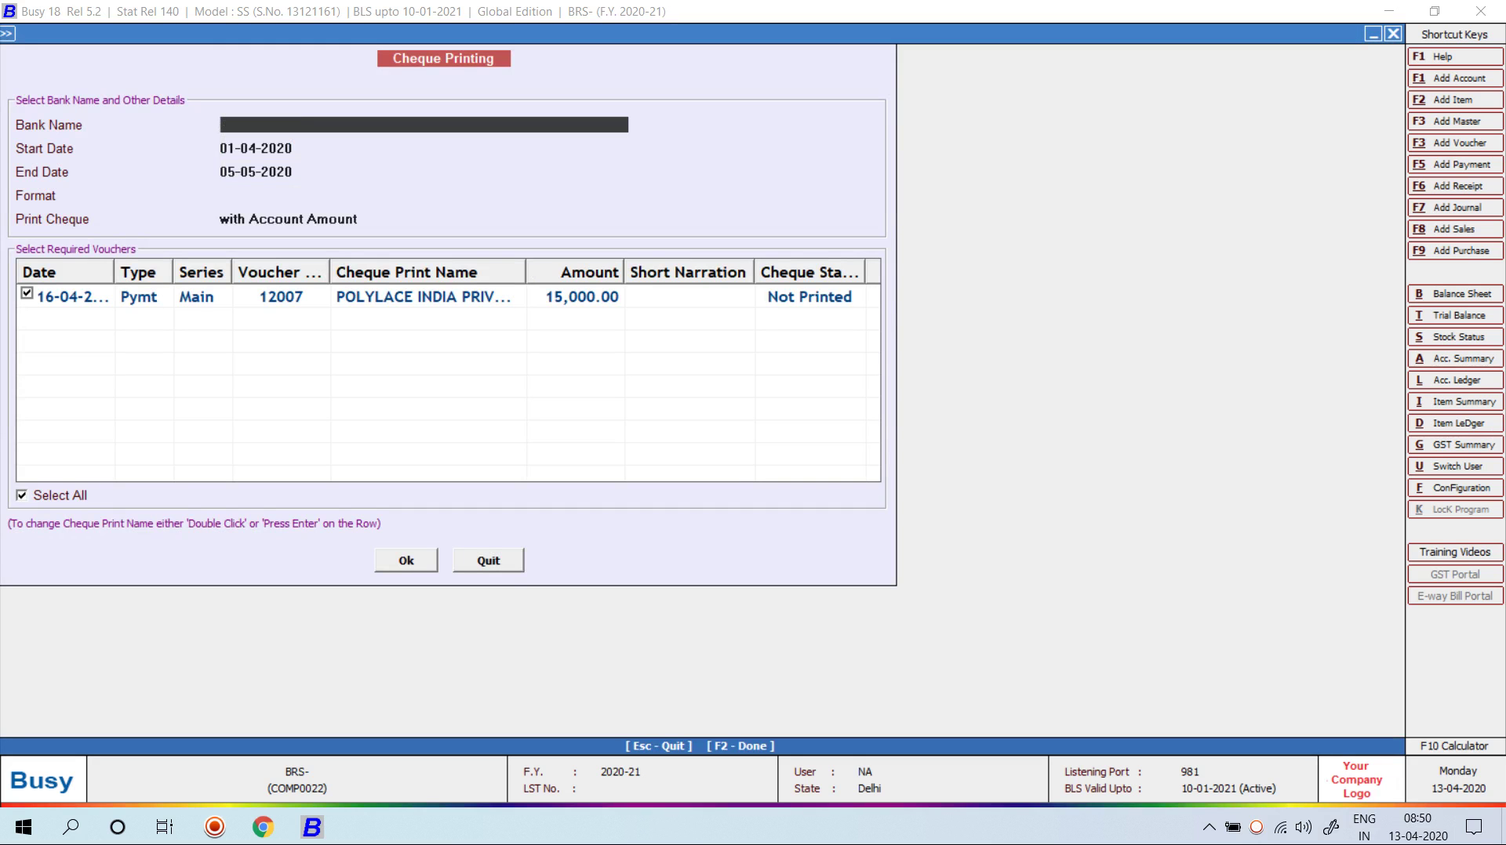
Step: Quit the Cheque Printing utility and return to the main screen
key("Escape")
key("Return")
key("Escape")
key("Escape")
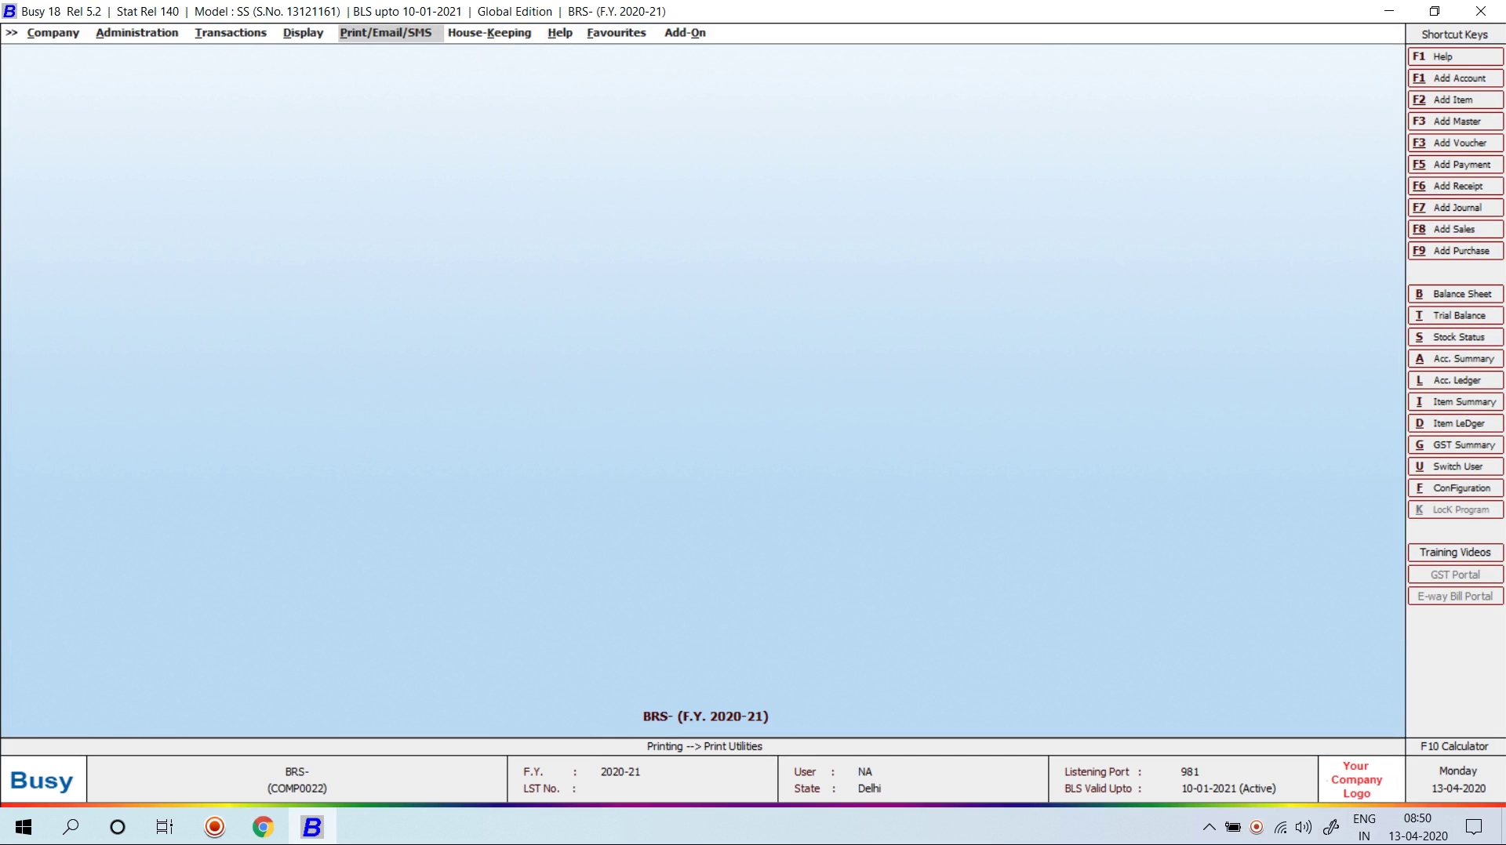
key("Left")
key("Left")
key("Return")
key("Escape")
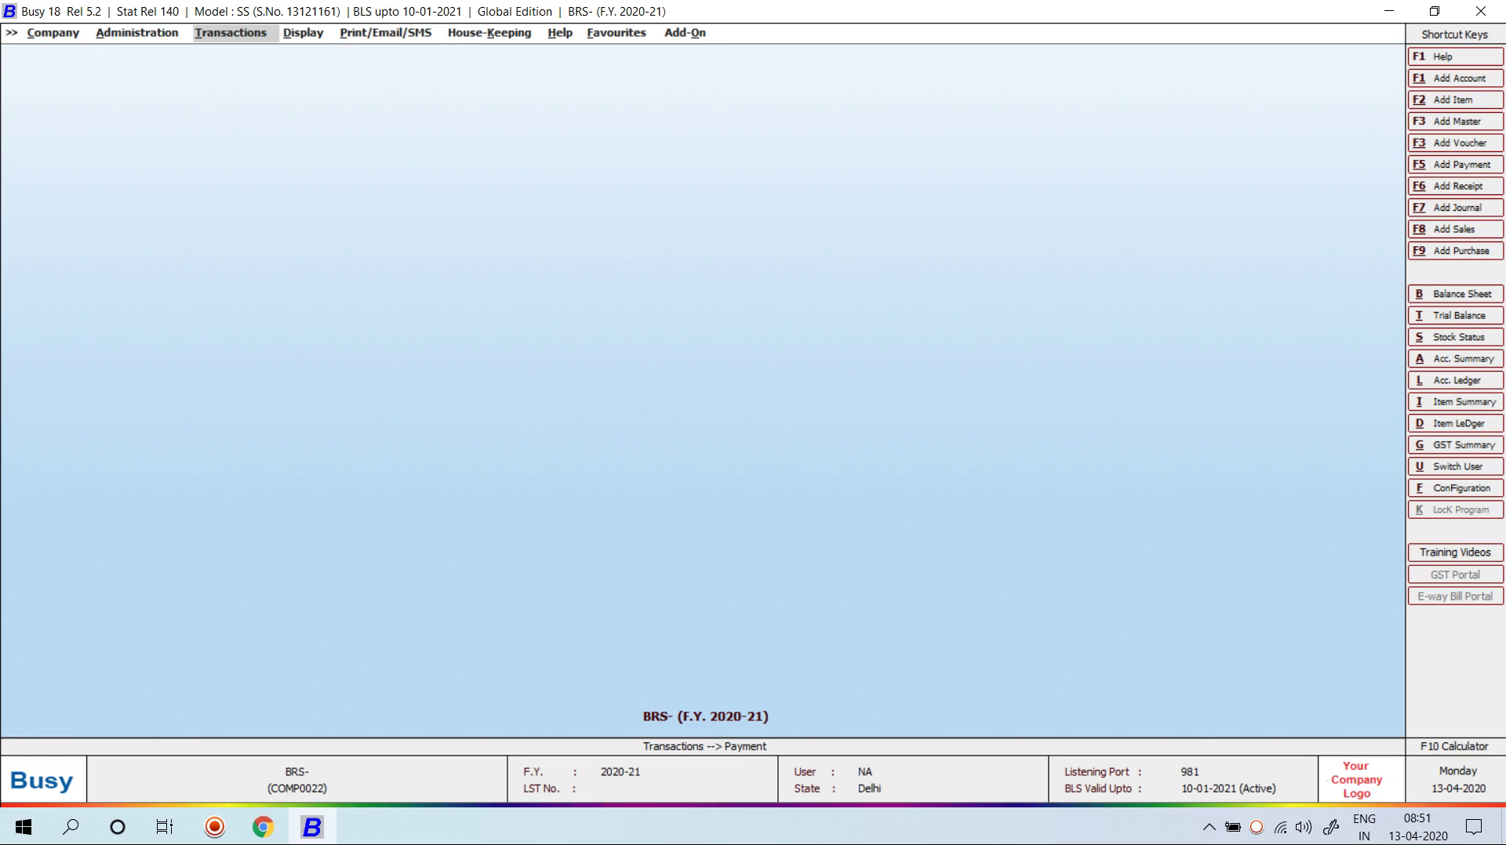
Step: Minimize all windows to show the Windows desktop
key("super+d")
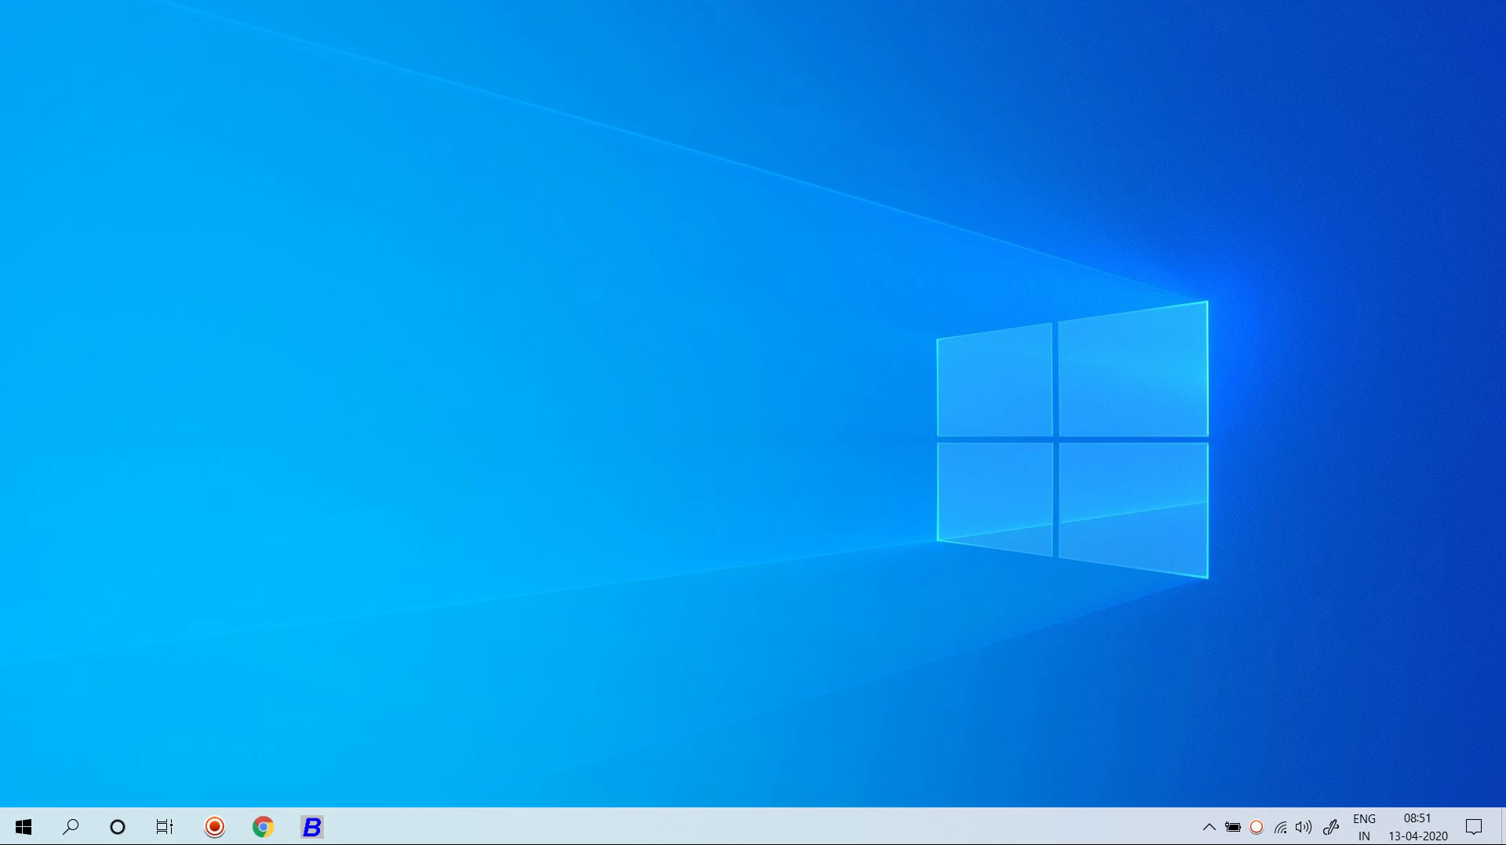